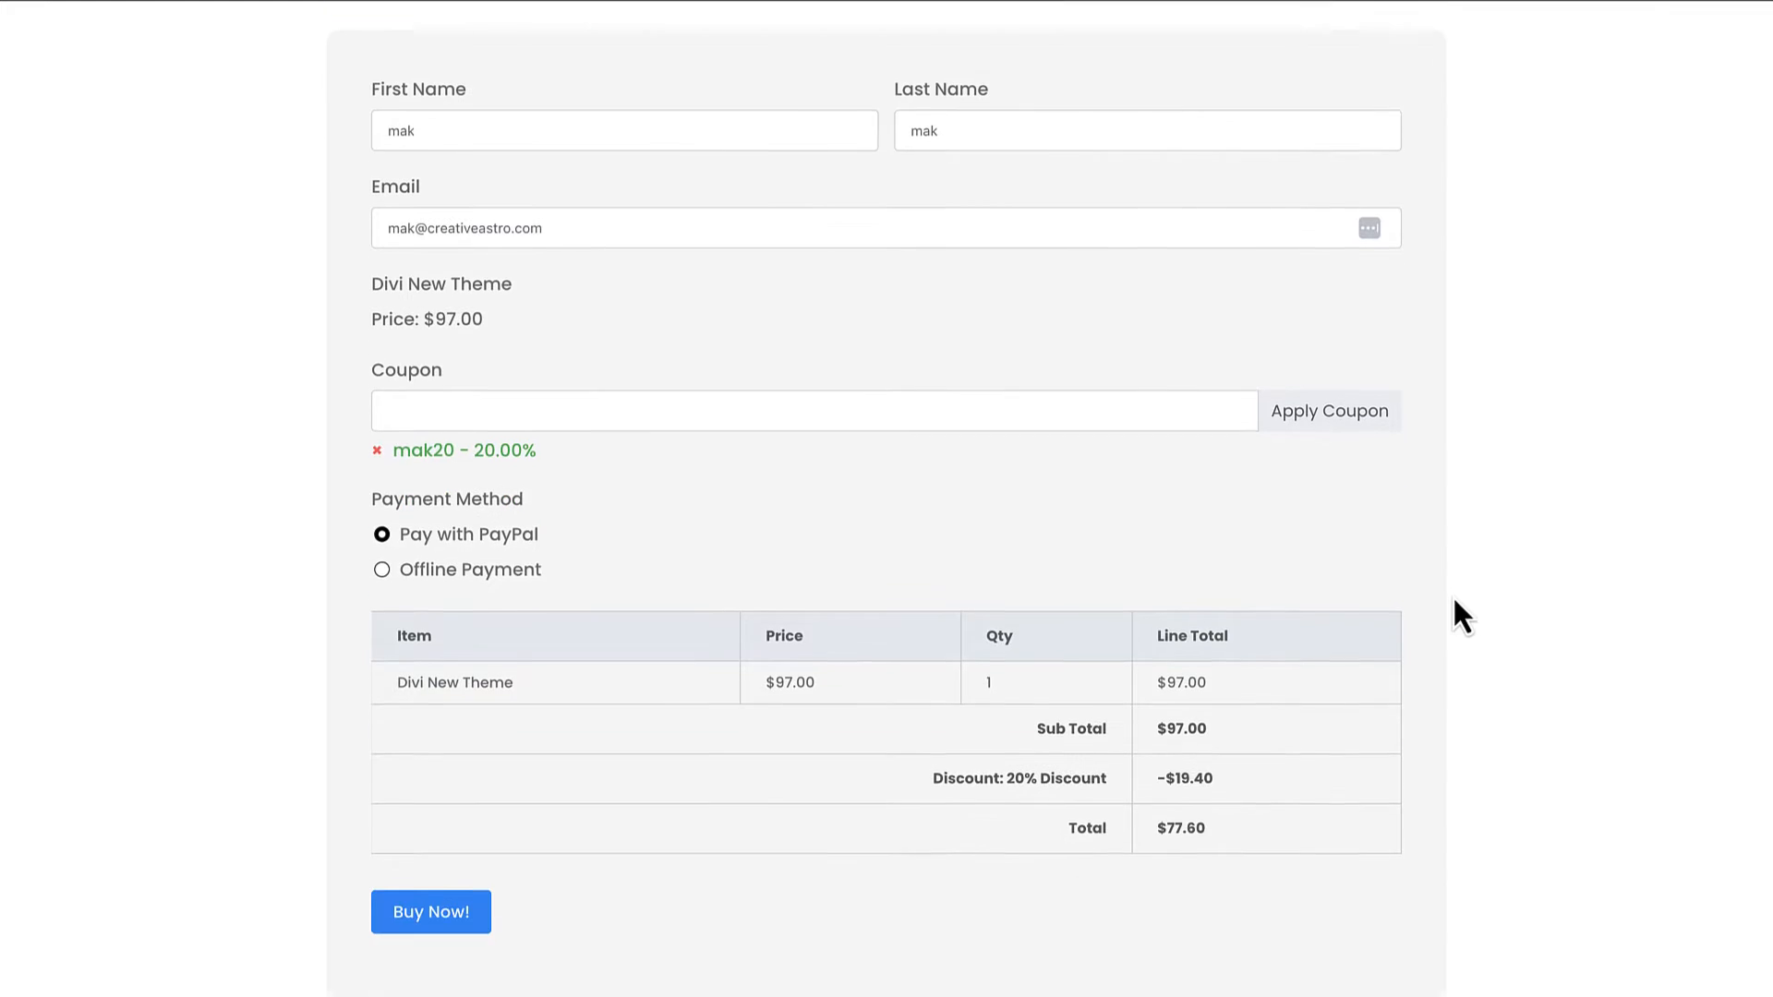
left_click_drag(380, 411, 539, 412)
left_click(1271, 800)
left_click(439, 878)
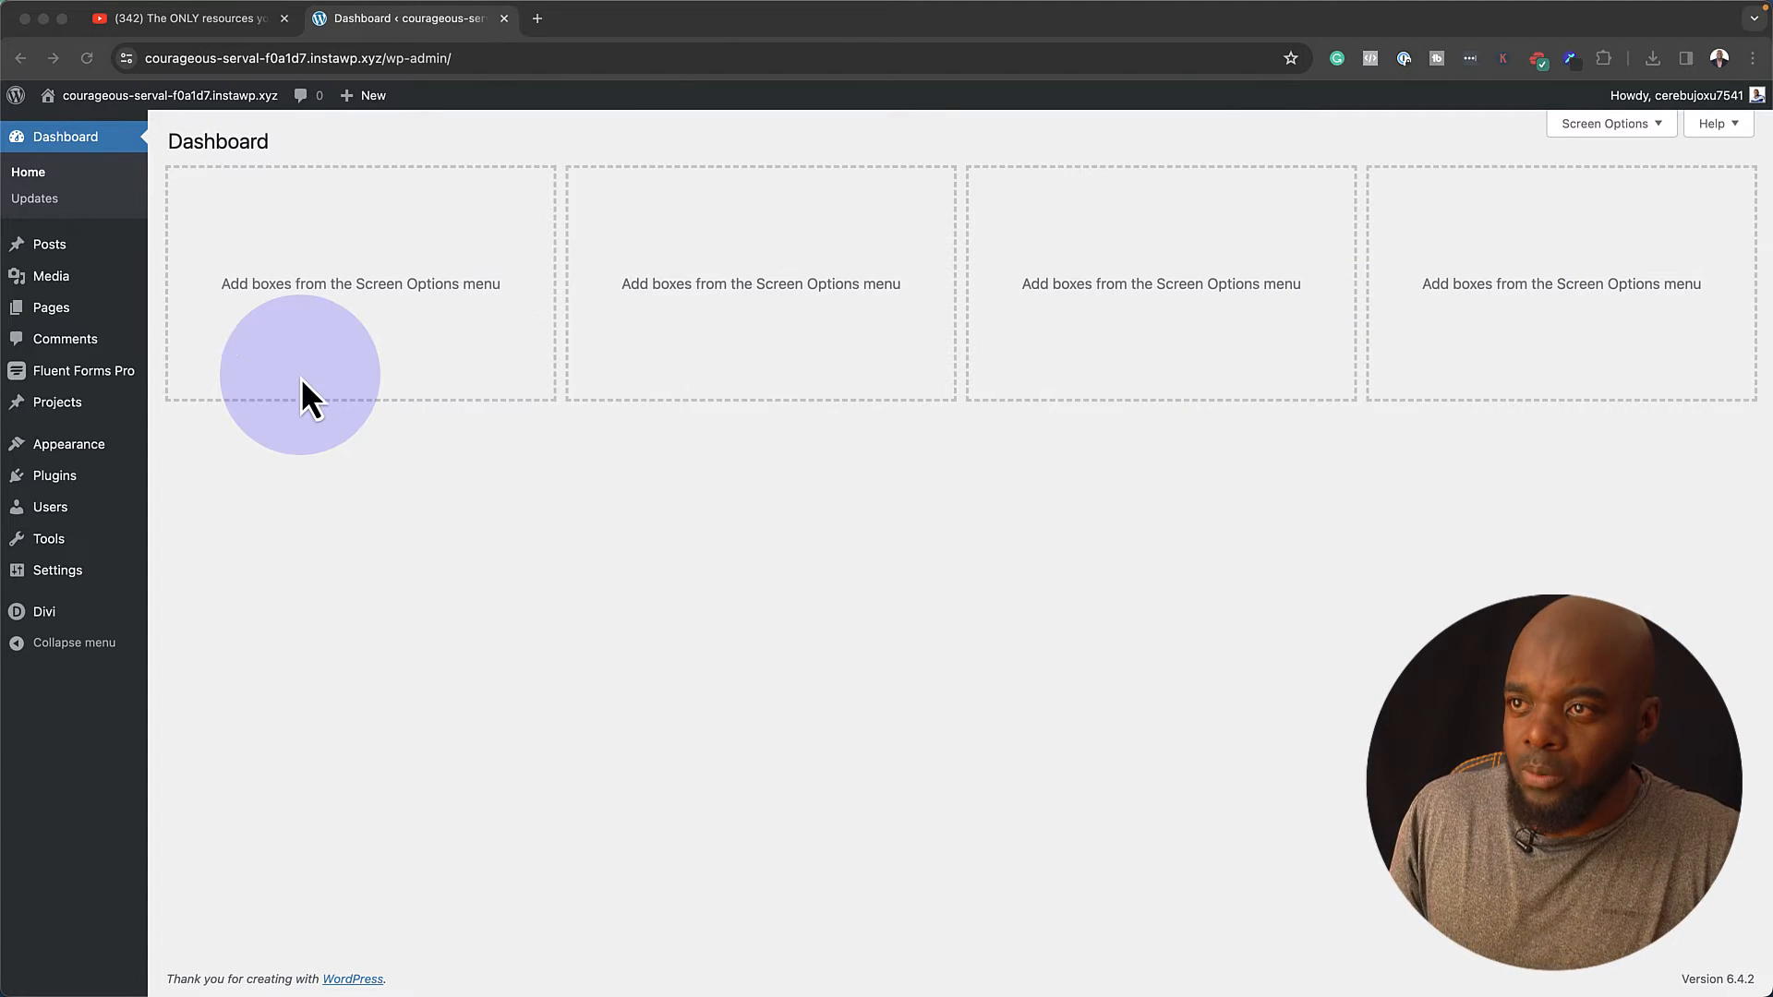
- Open the Fluent Forms global payment settings and review the business name and business address
mouse_move(98, 380)
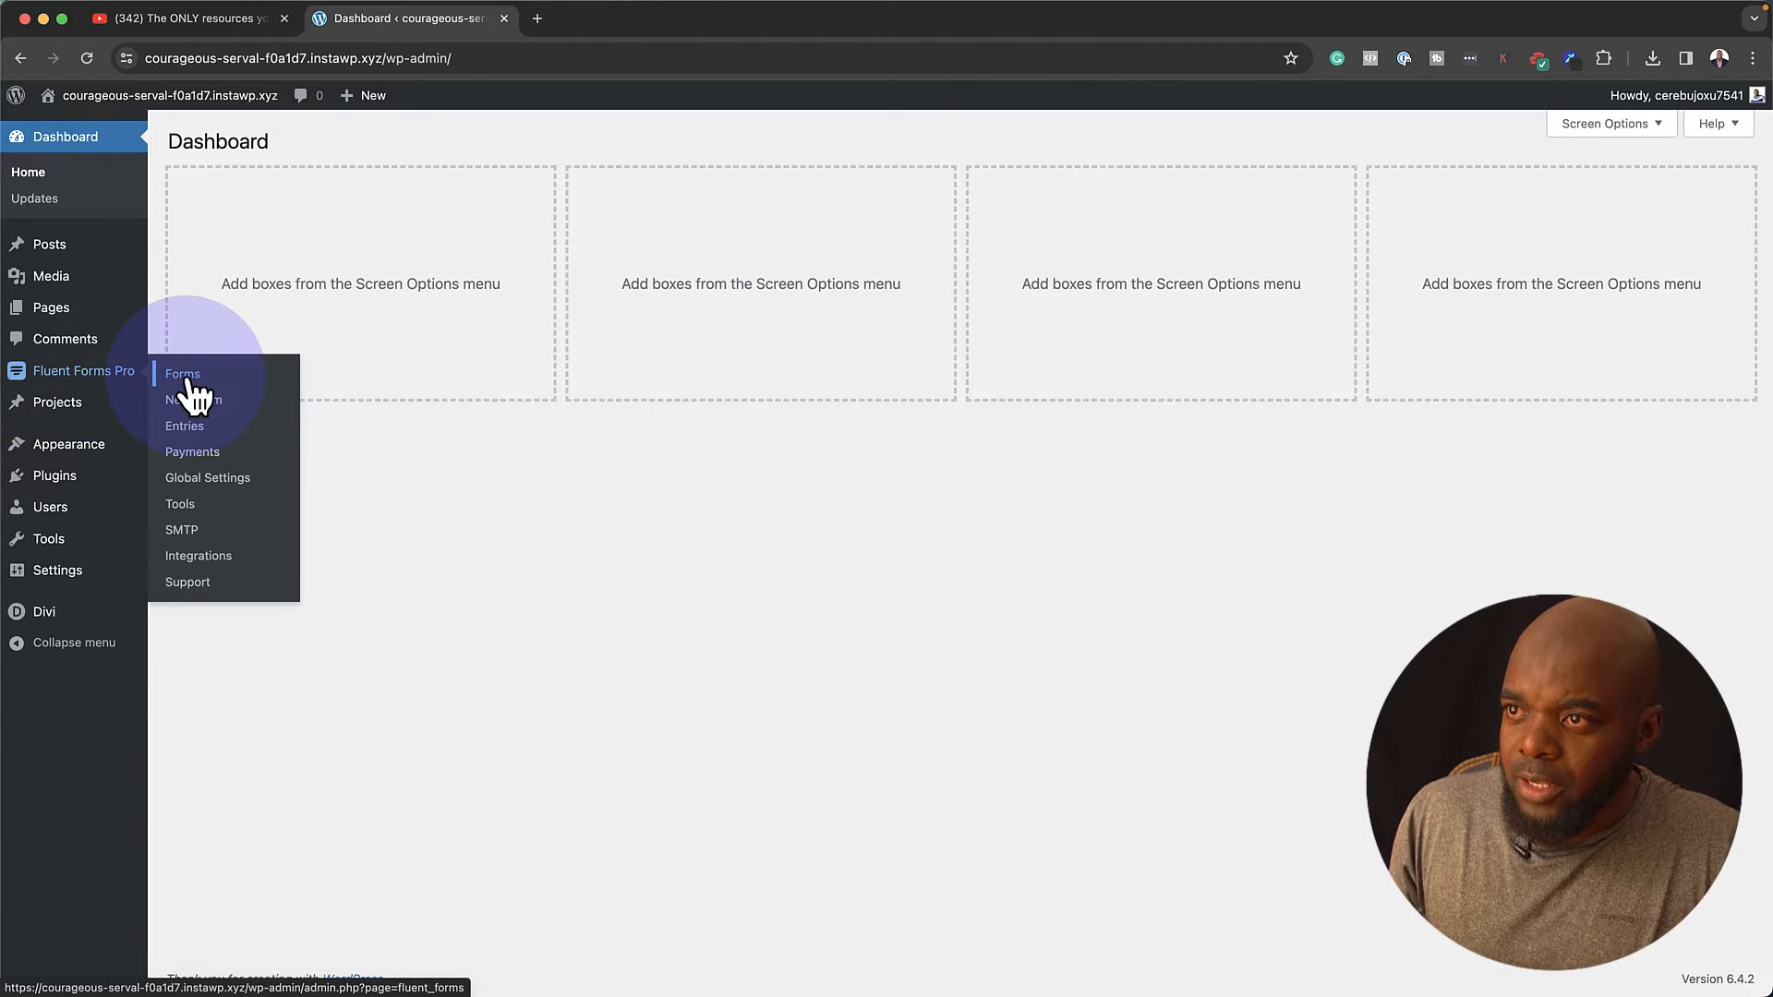
left_click(201, 480)
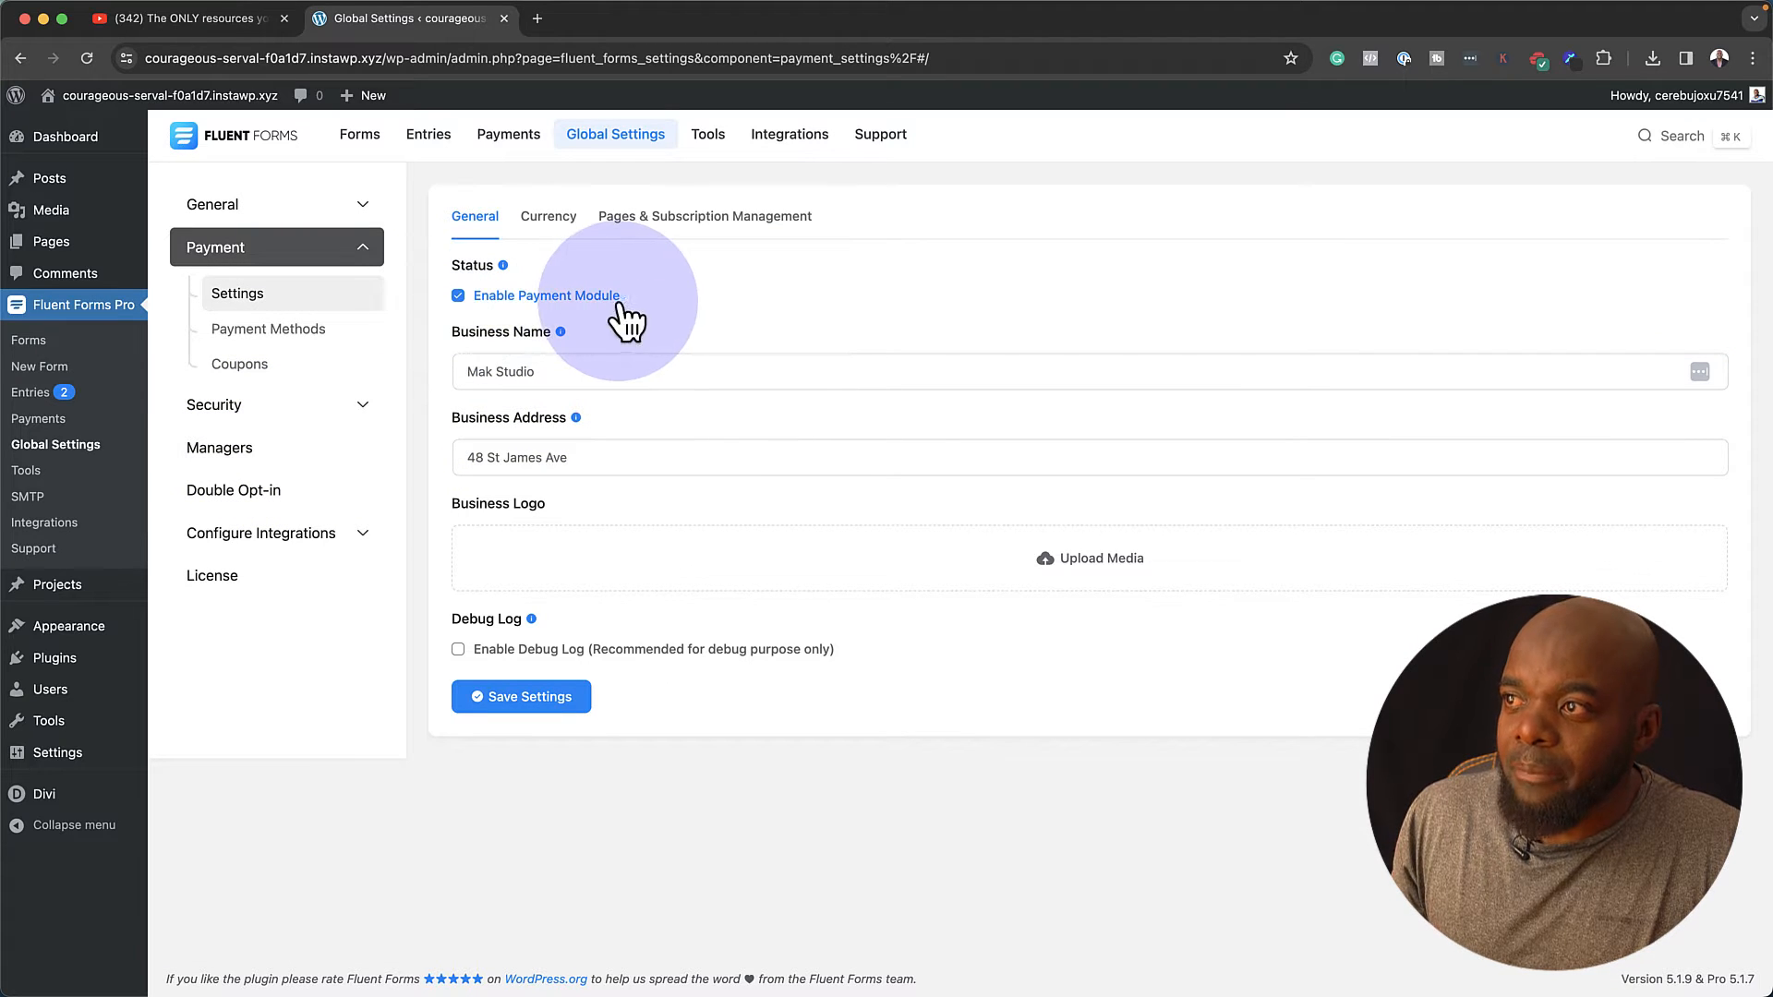
left_click(505, 360)
left_click_drag(554, 371, 453, 372)
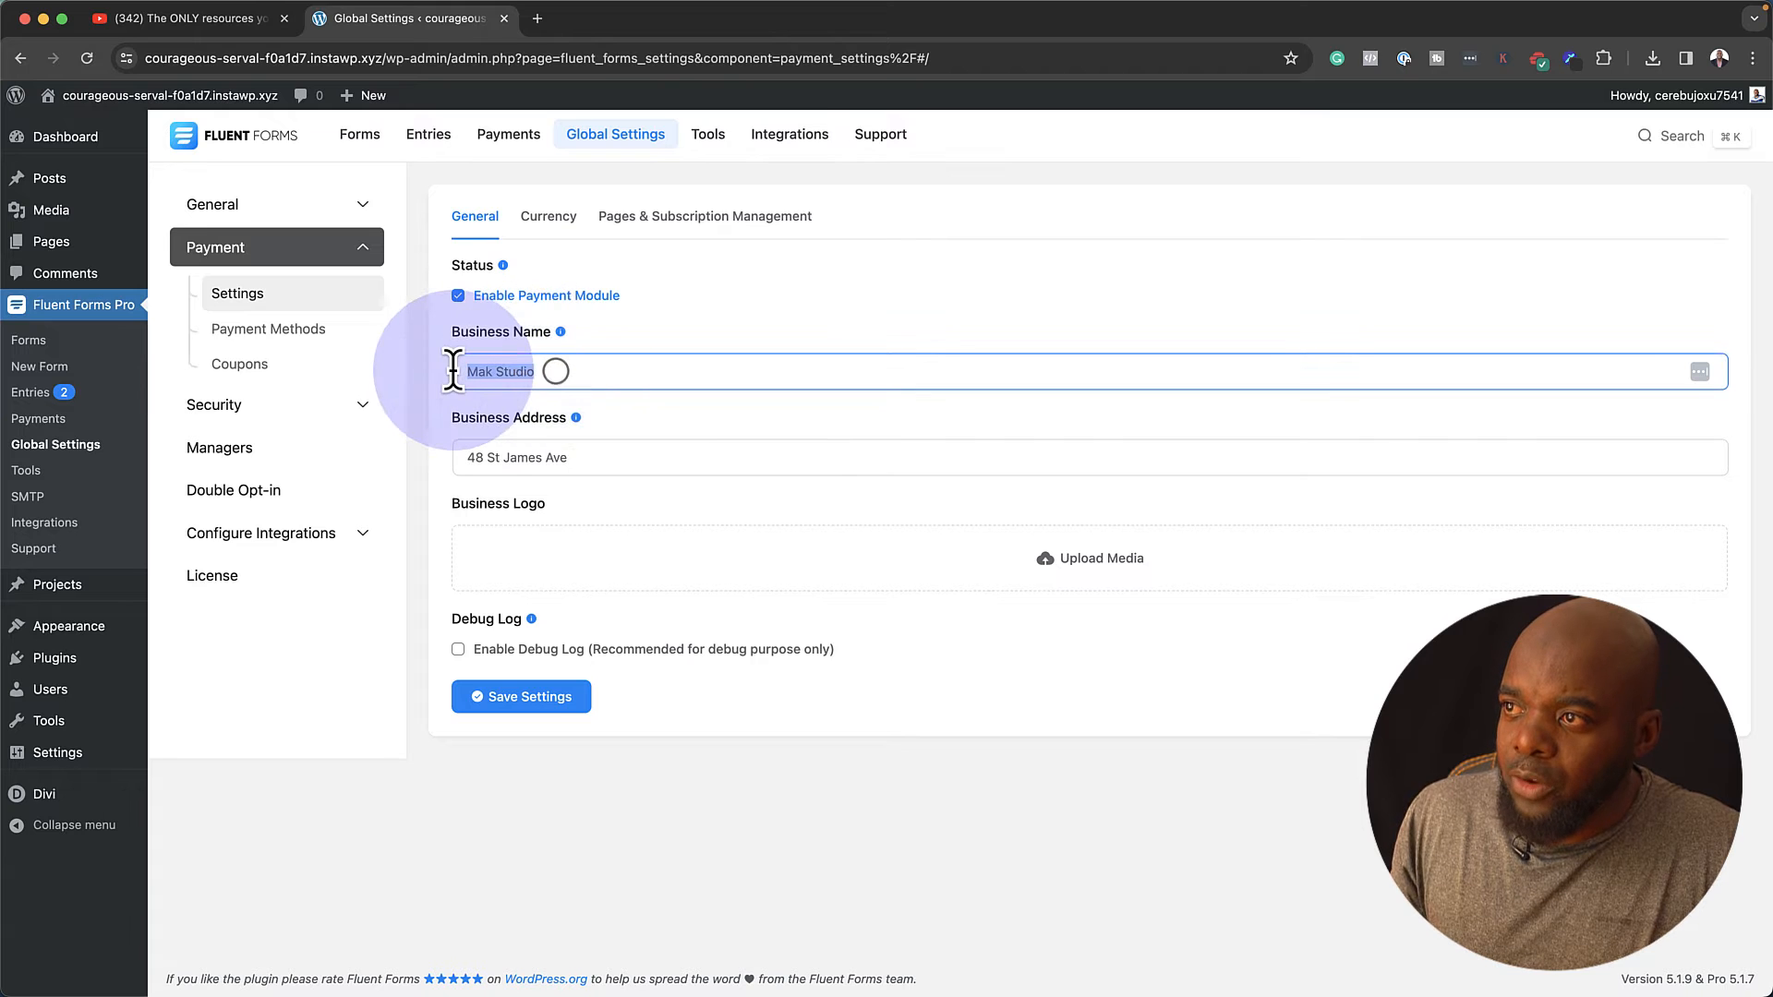
left_click(578, 459)
left_click_drag(579, 459, 443, 460)
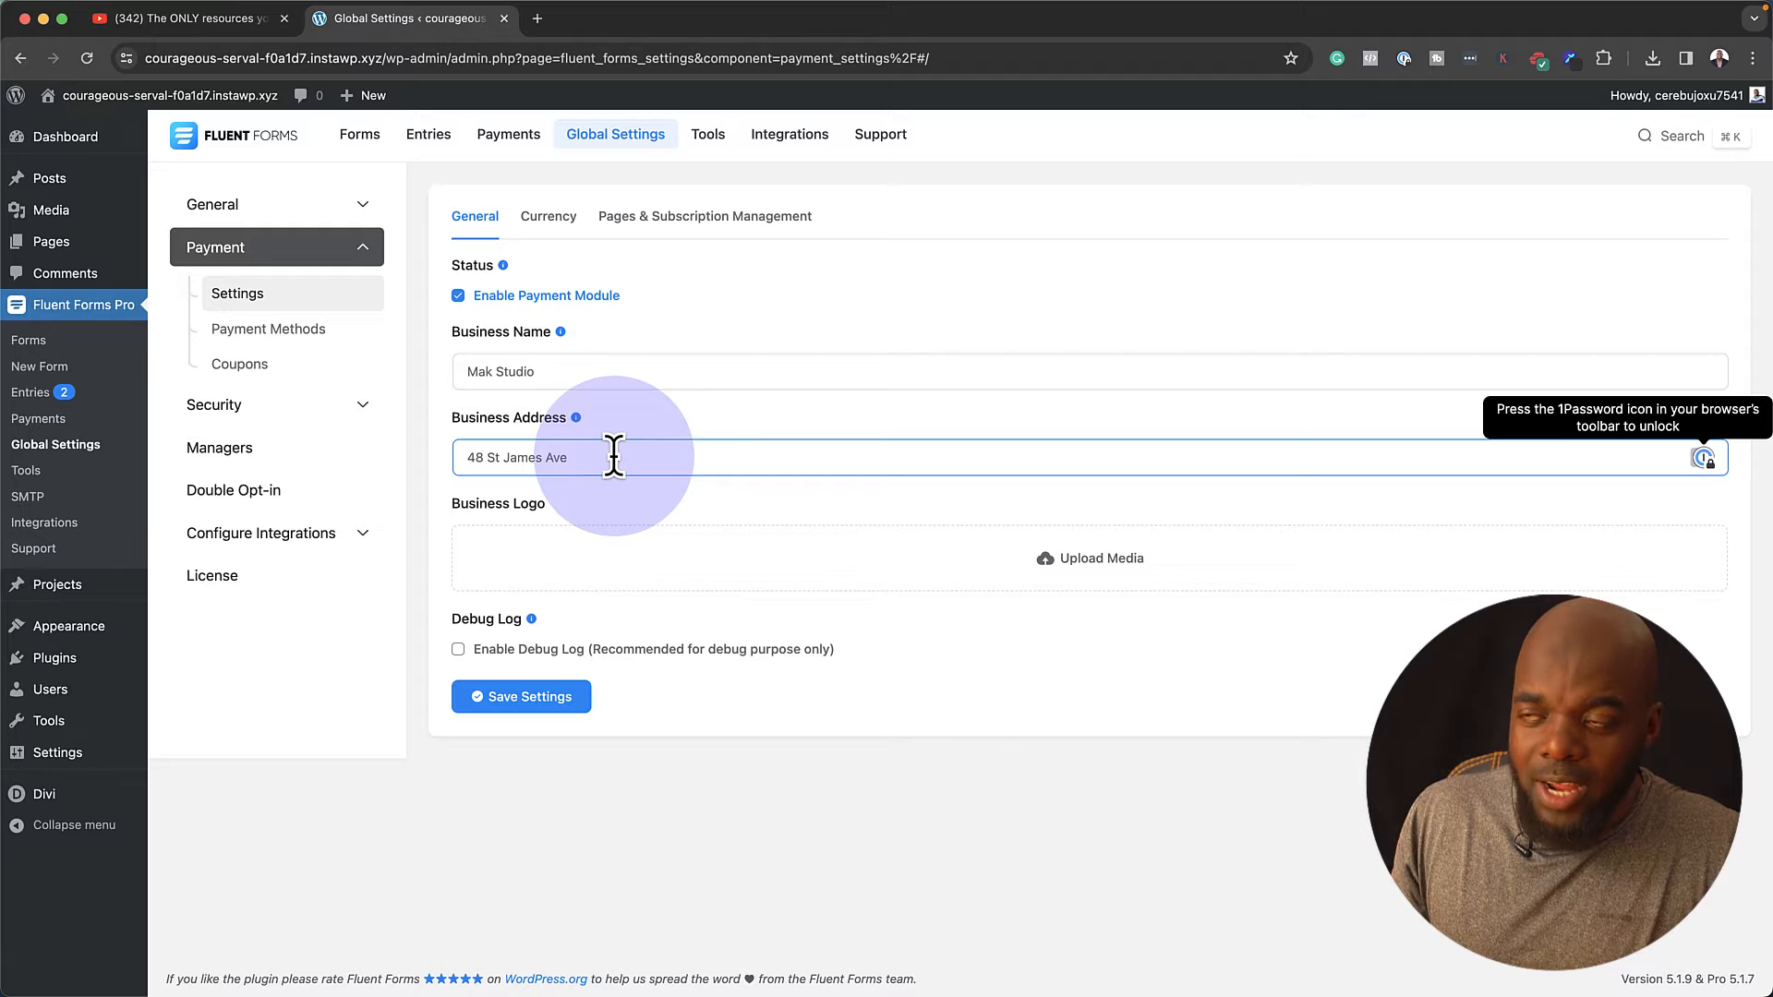
- Review the default currency choices for payments, and save the Pages & Subscription Management settings
left_click(565, 216)
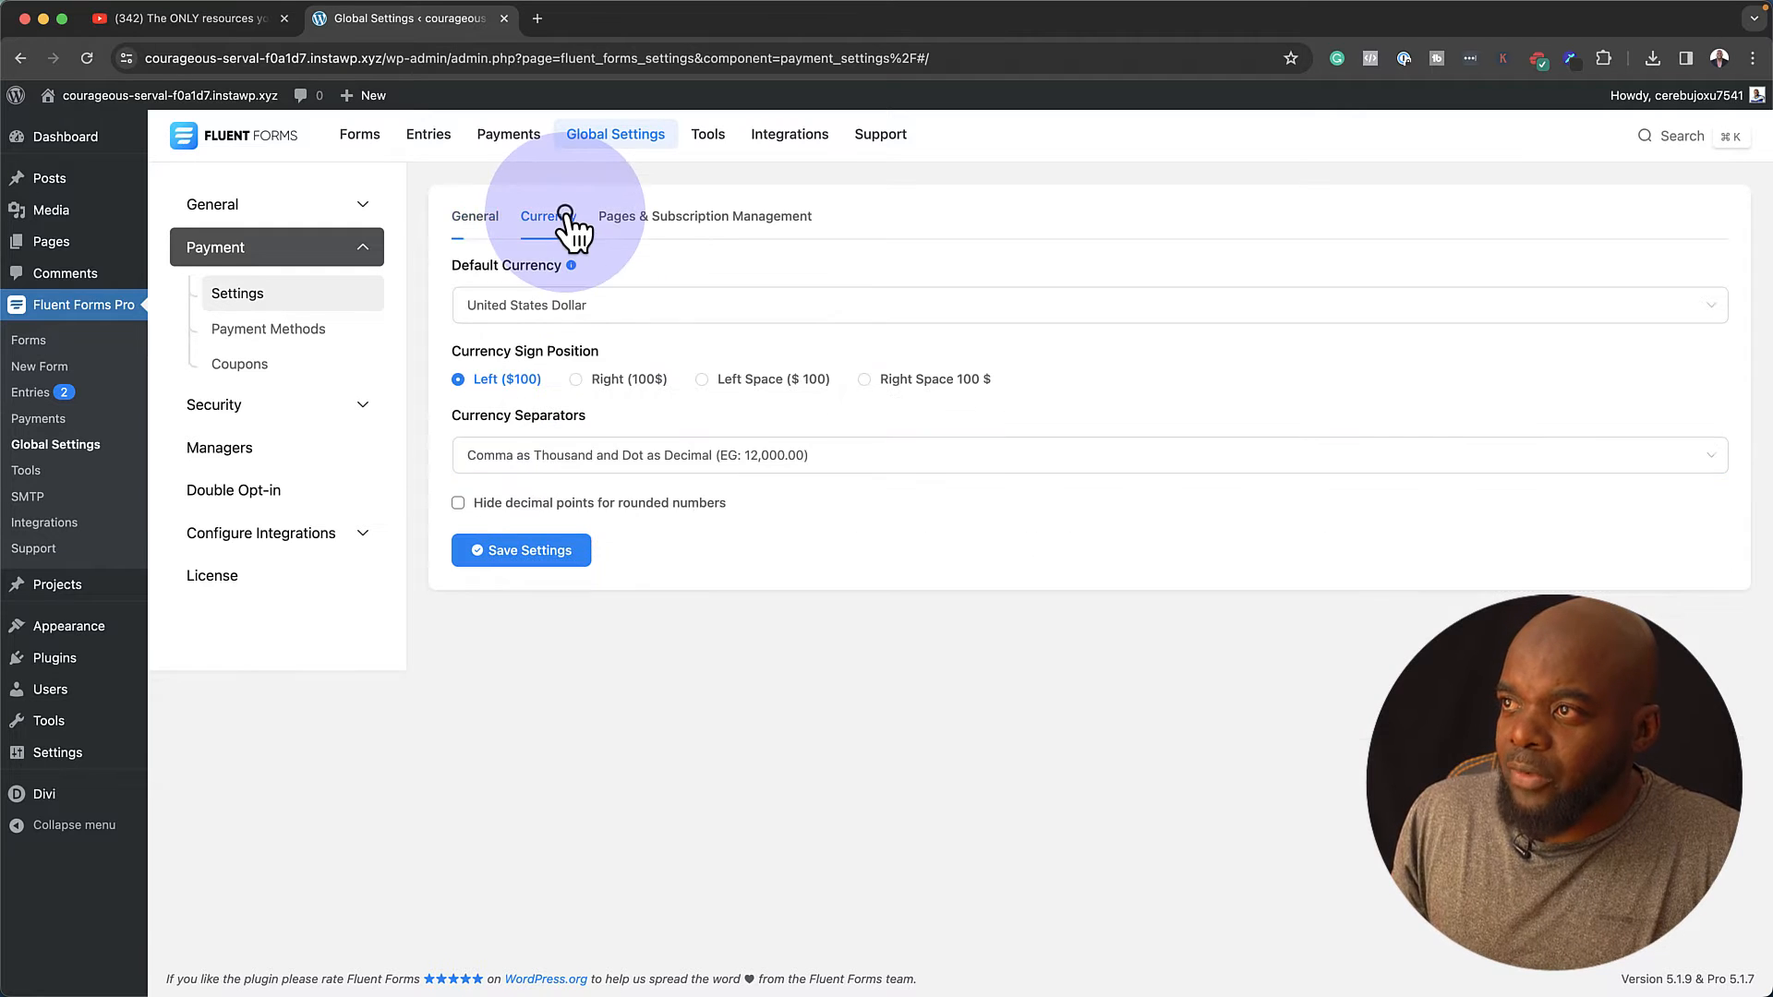
left_click(559, 310)
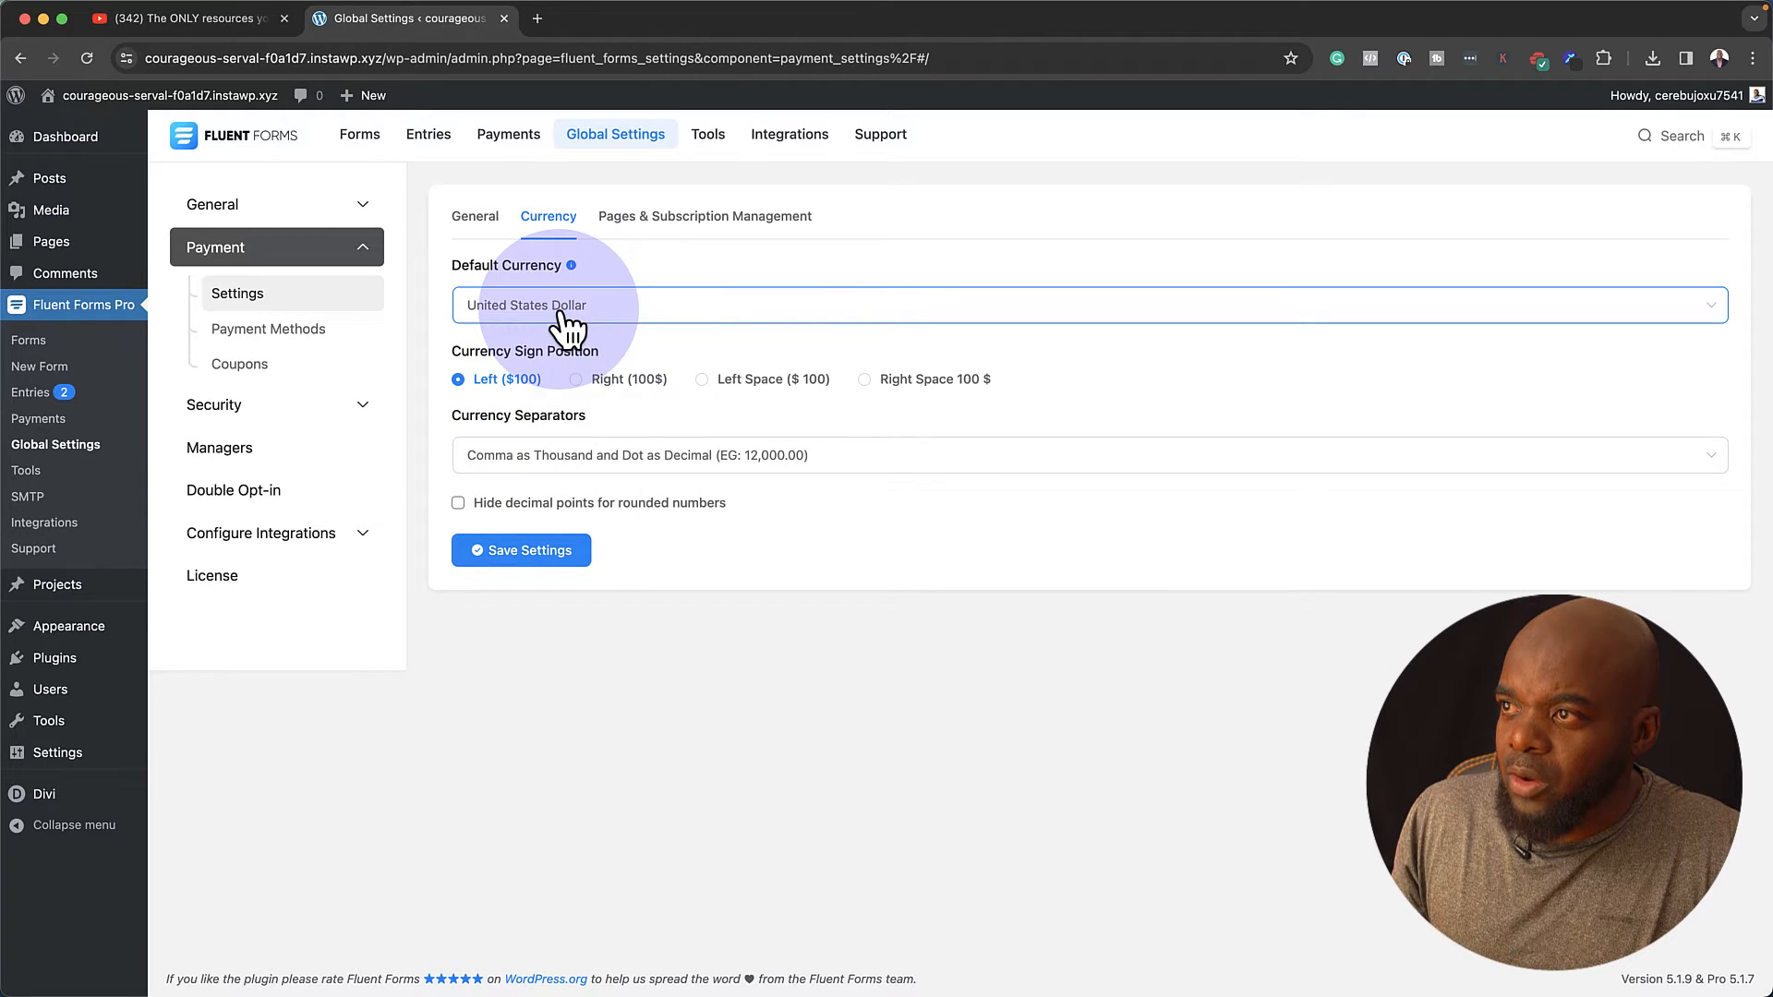
scroll(575, 397, "down", 5)
scroll(588, 499, "up", 2)
scroll(587, 522, "up", 20)
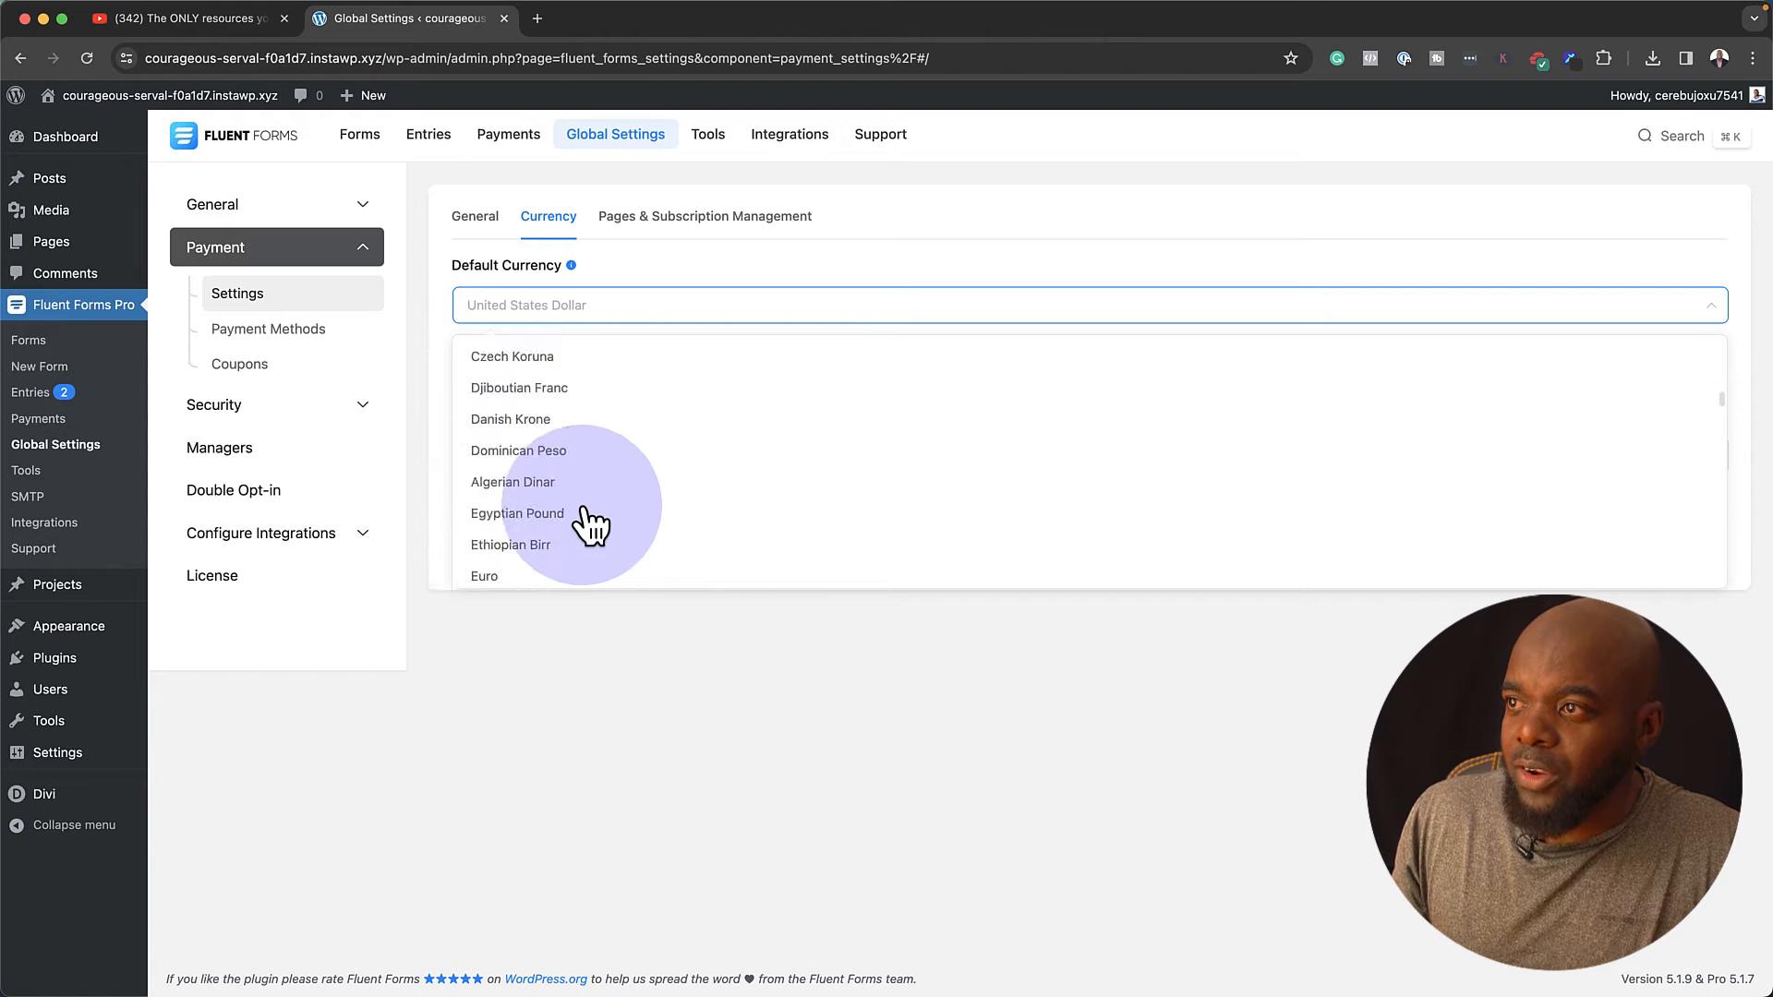
left_click(878, 255)
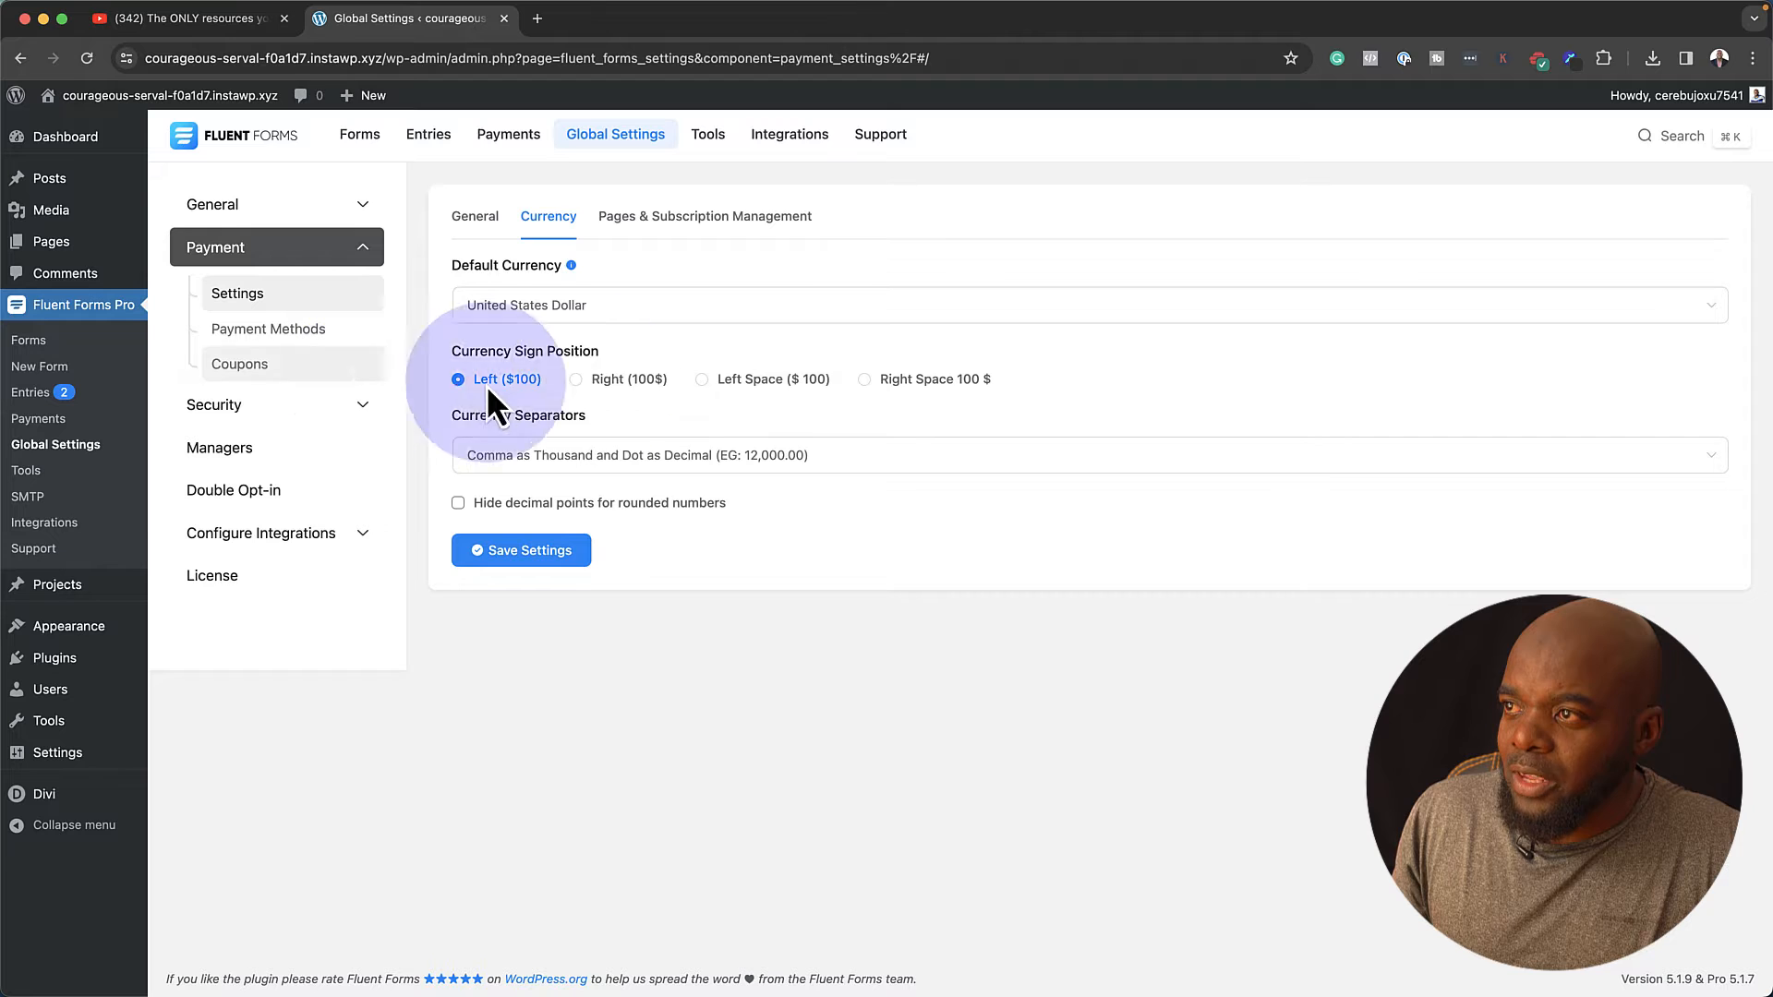
left_click(692, 214)
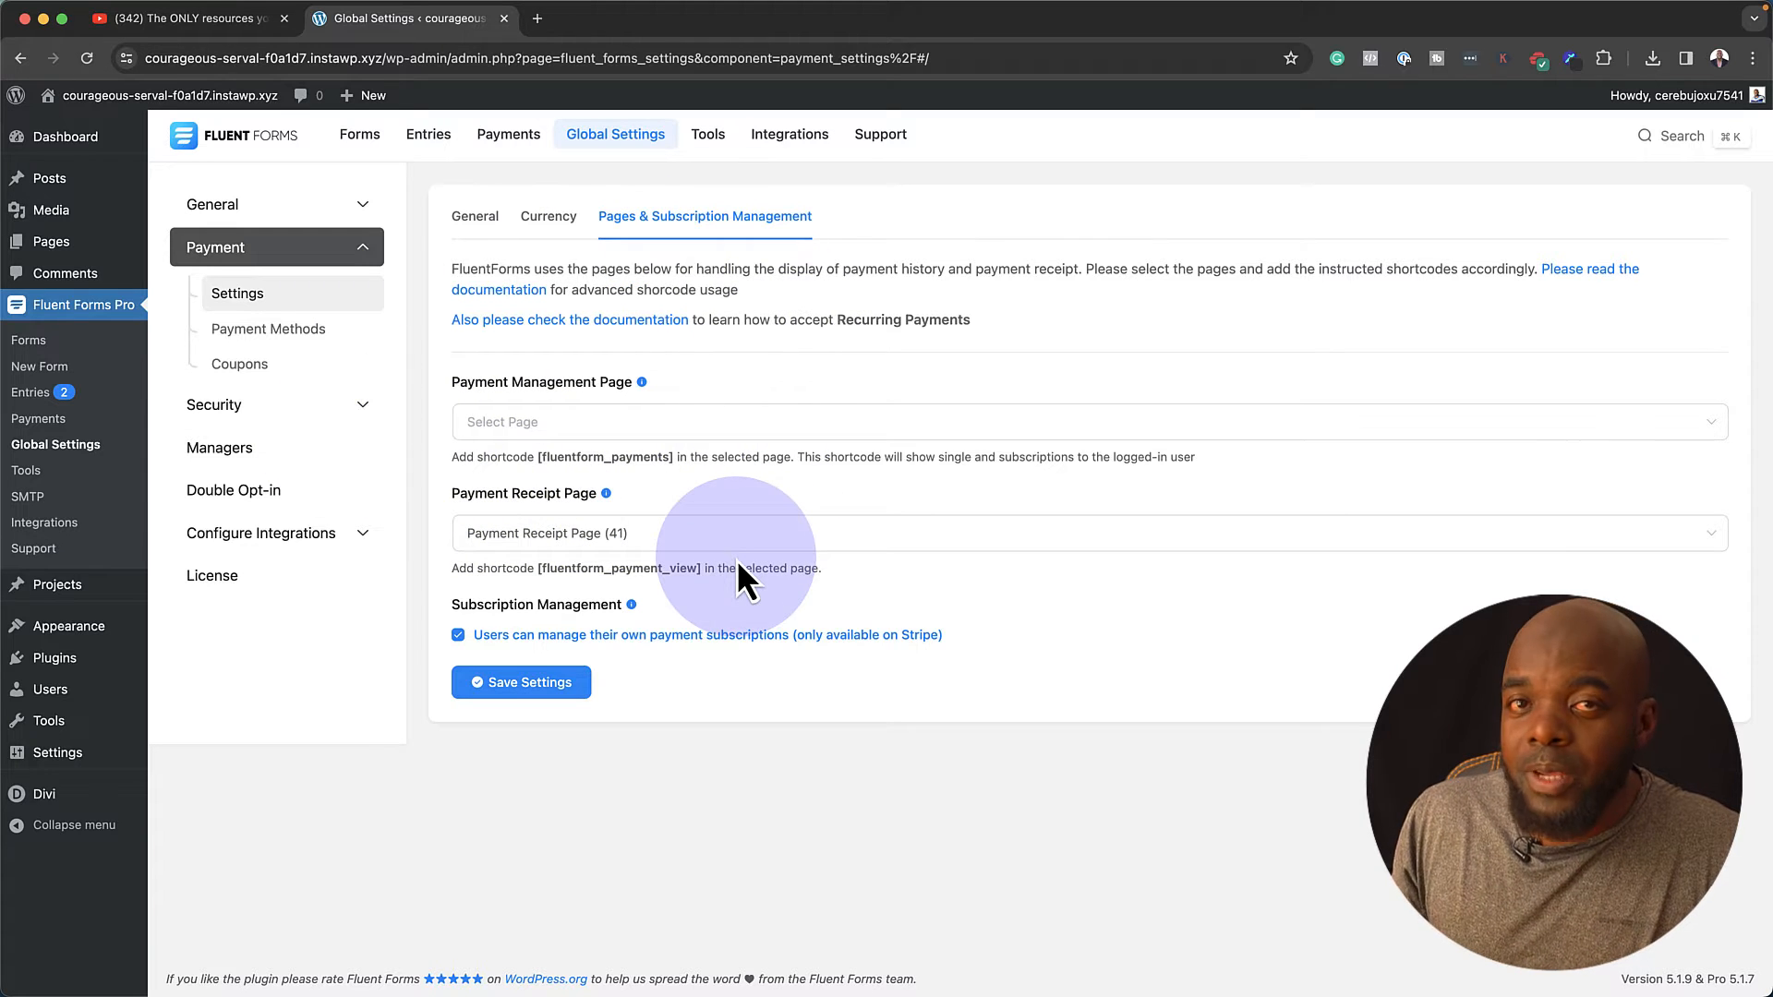
left_click(618, 700)
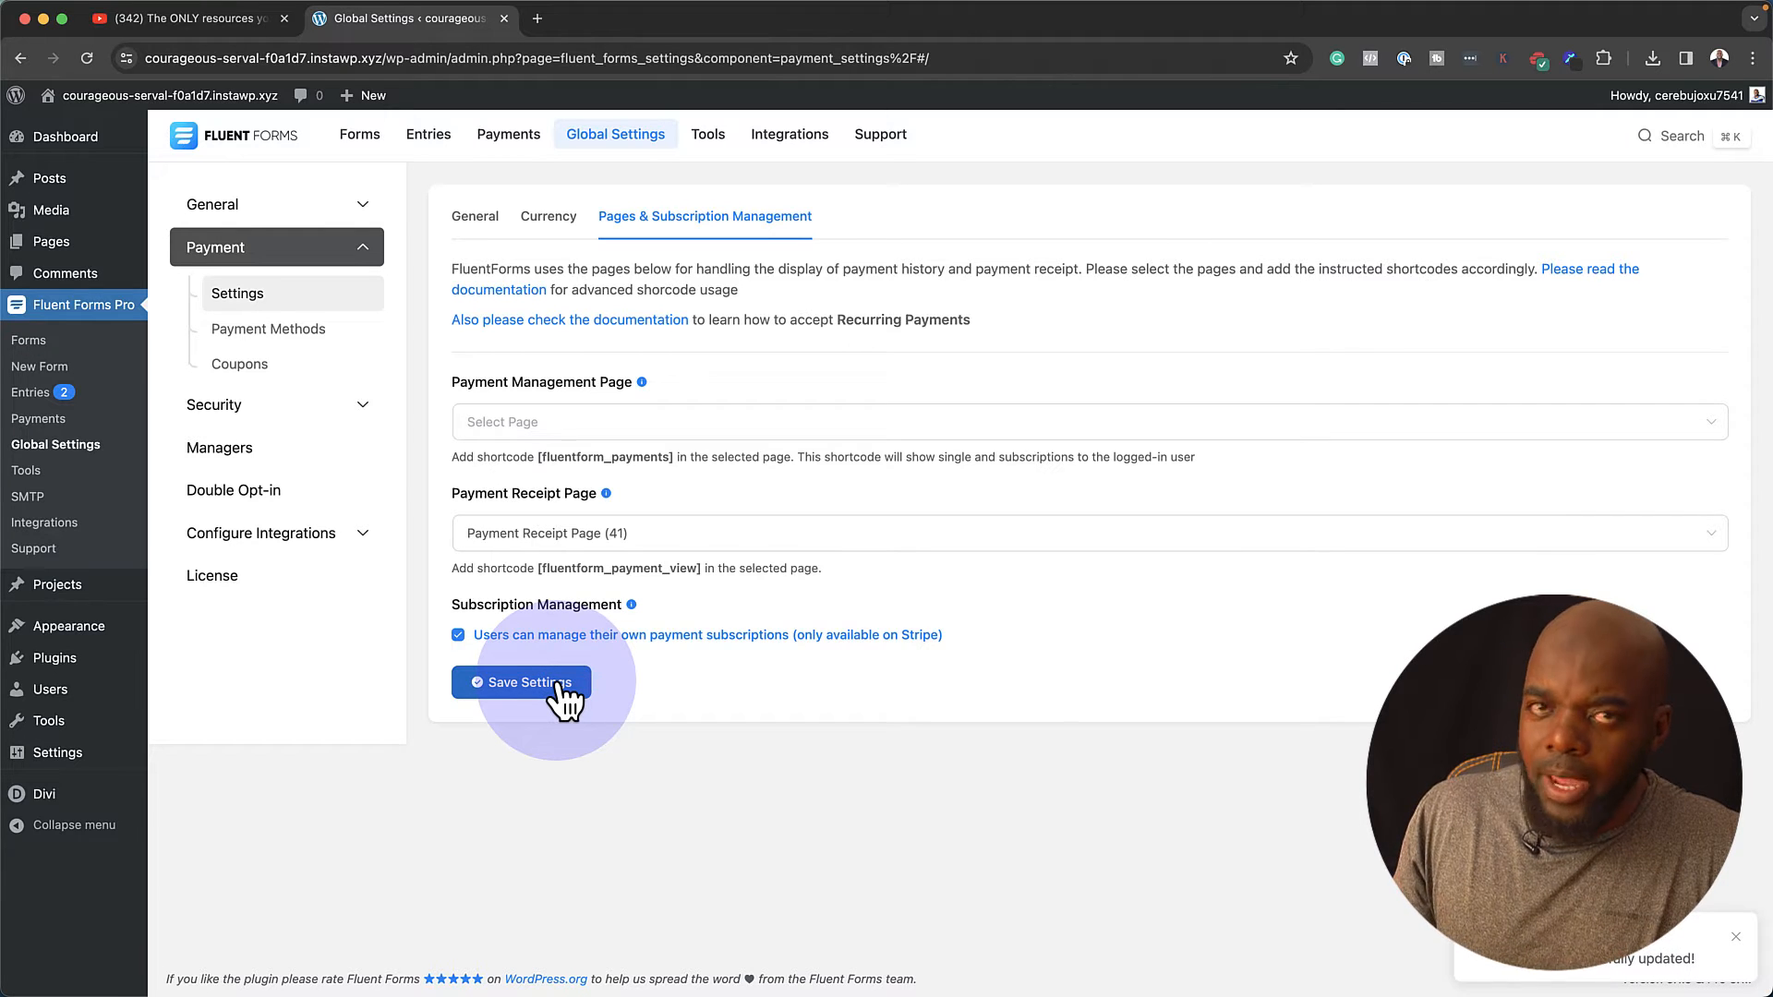
- Review the PayPal Standard payment method's account email and payment mode, and save the PayPal settings
left_click(298, 329)
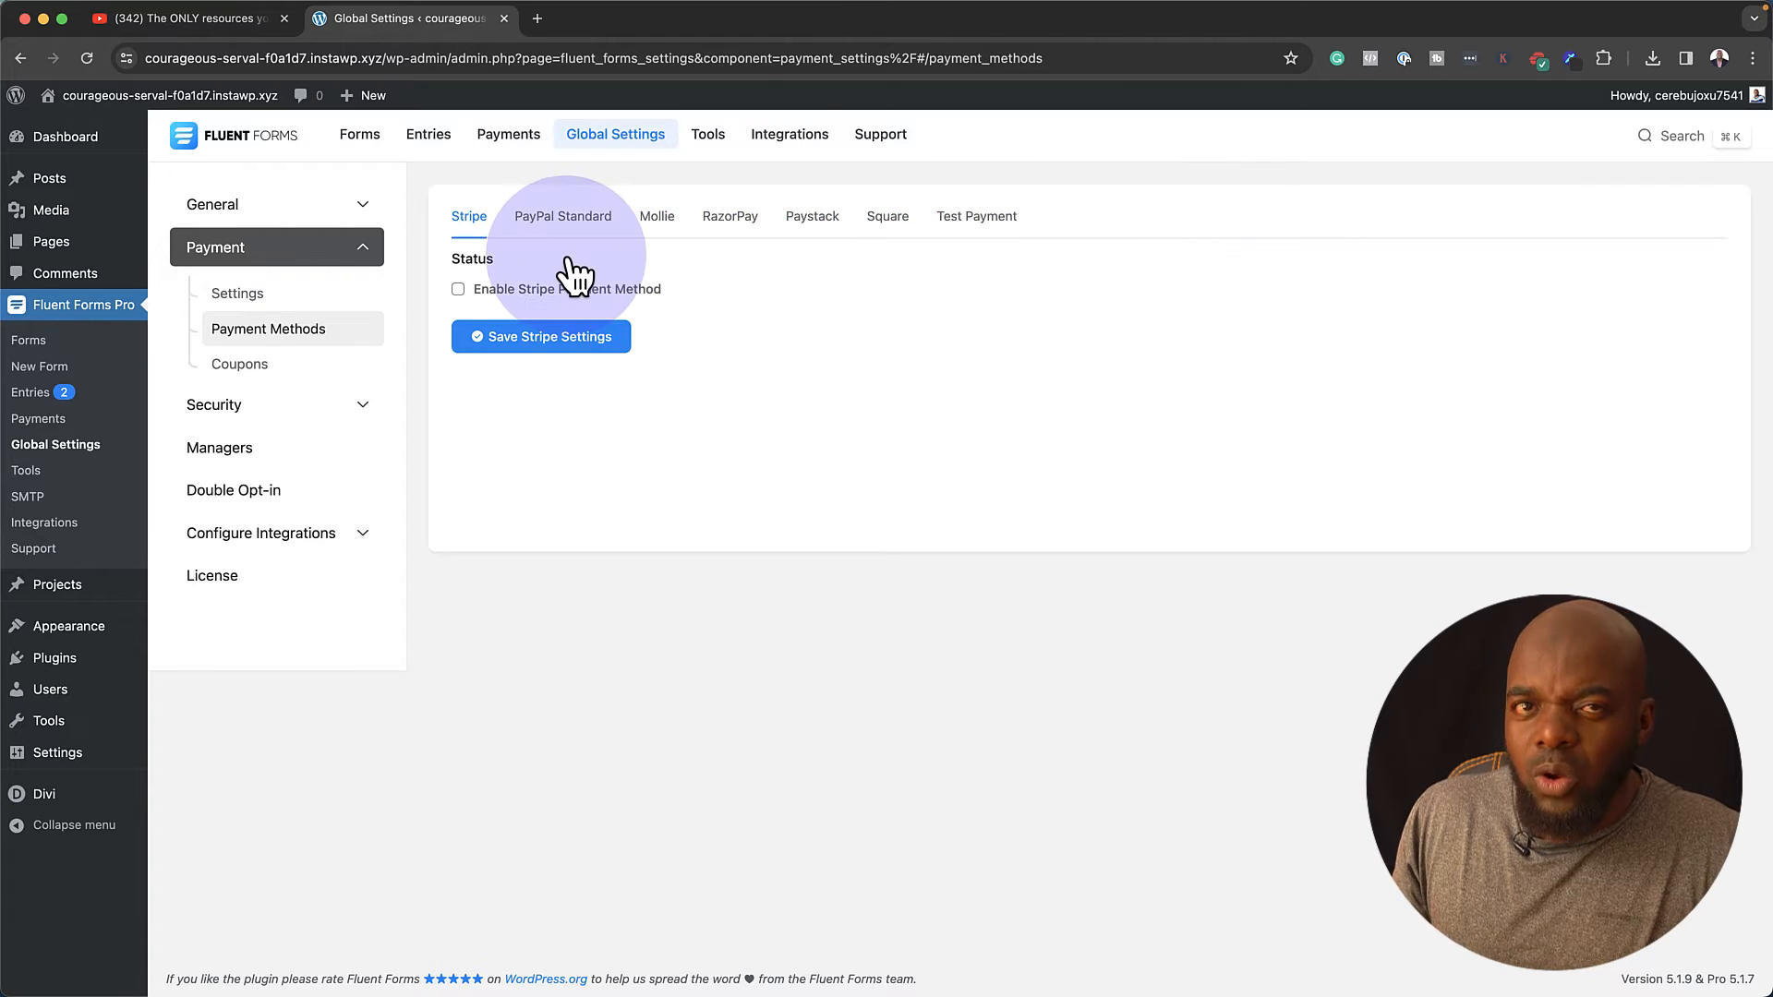
left_click(574, 217)
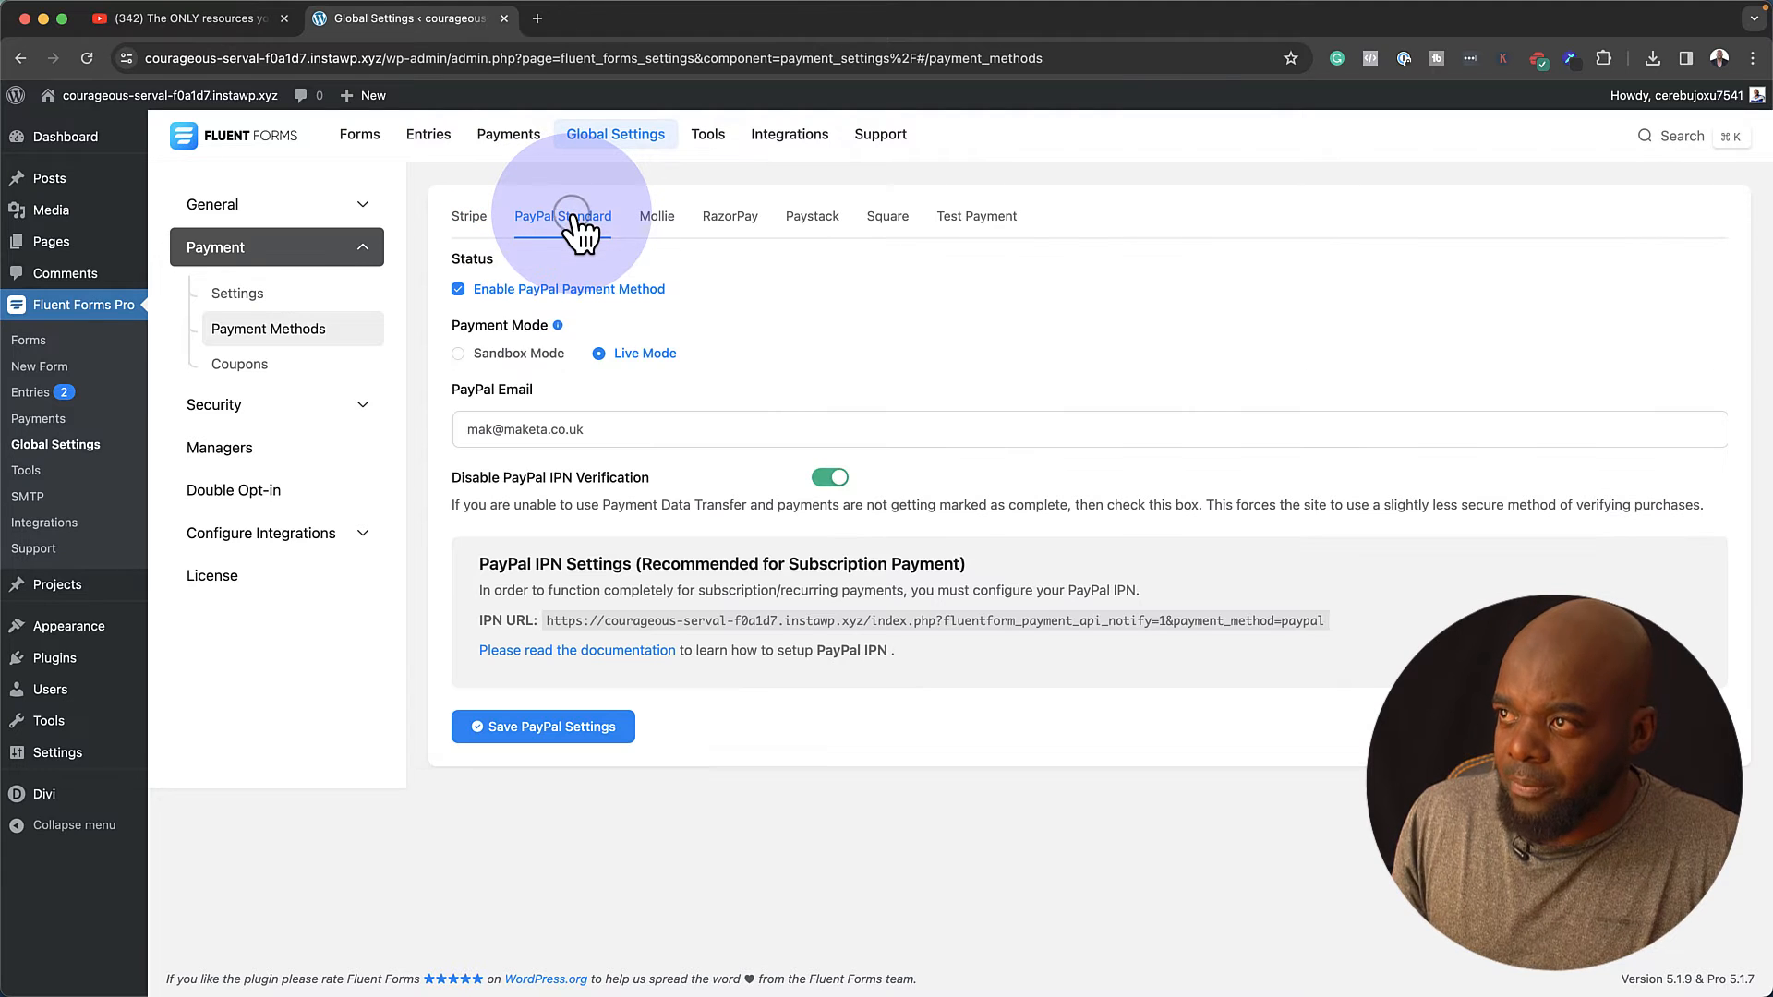
left_click_drag(603, 430, 461, 429)
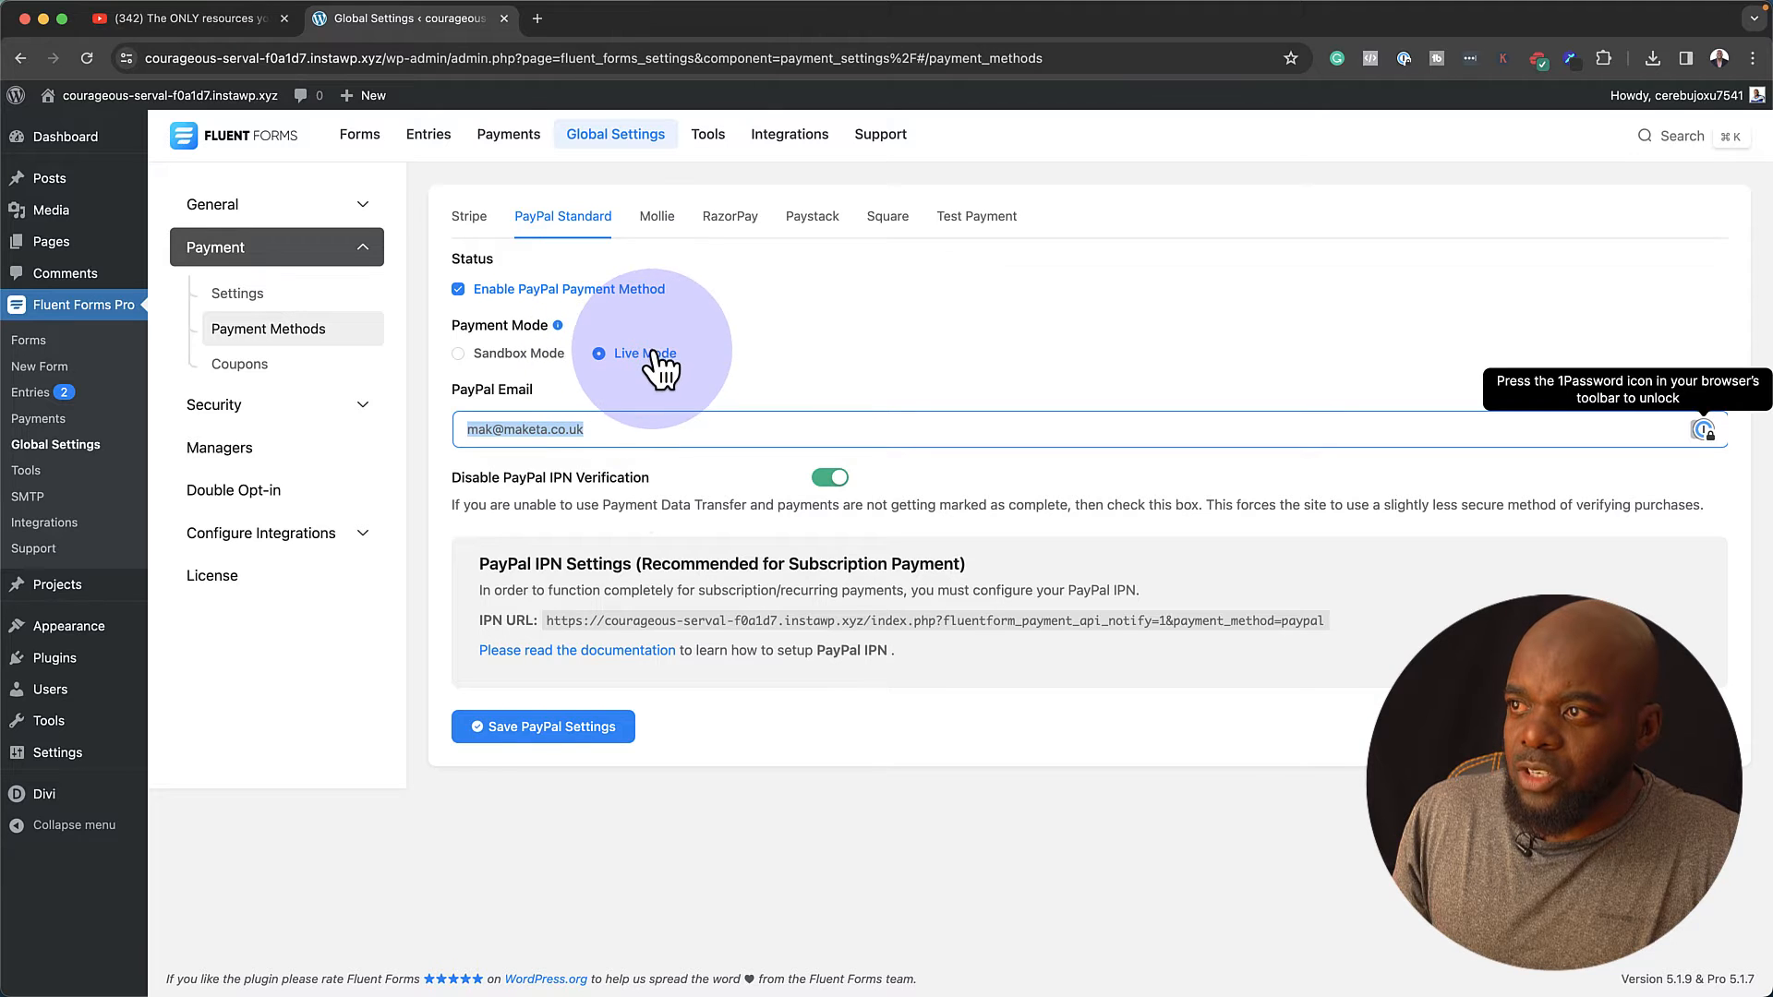
left_click(565, 728)
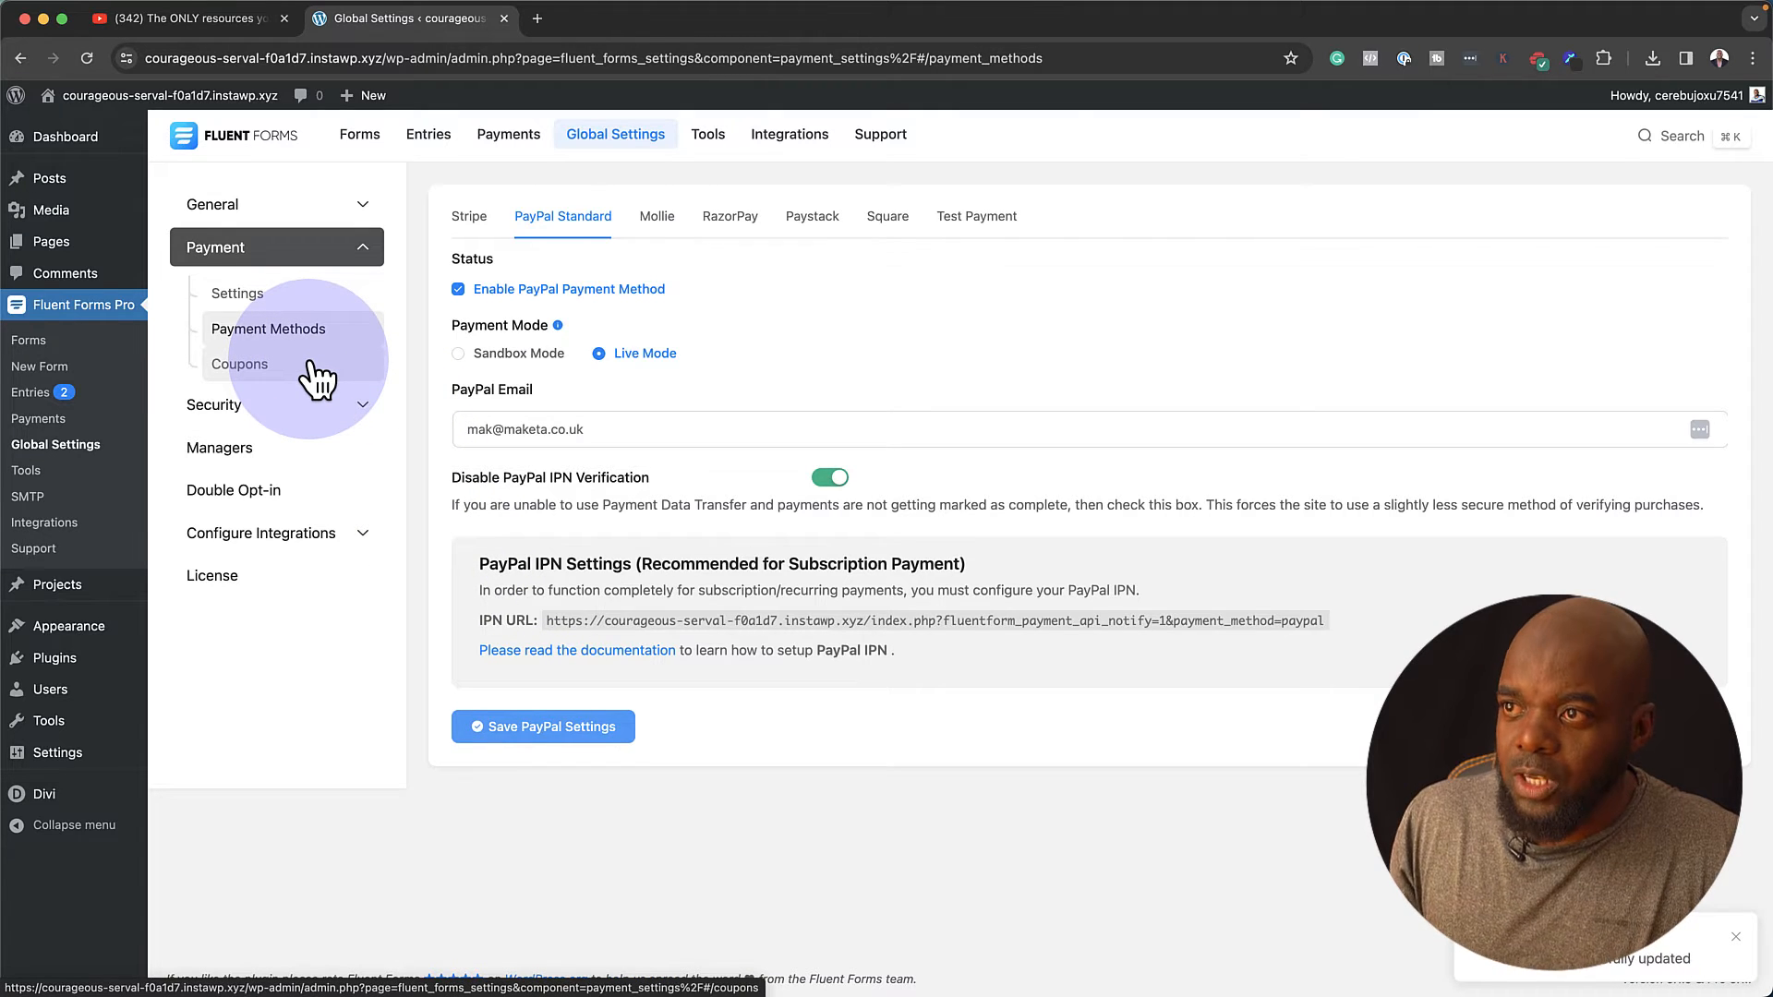
- Add a new payment coupon titled "50% Discount" with the code mak50 and a discount of 50 percent
left_click(314, 370)
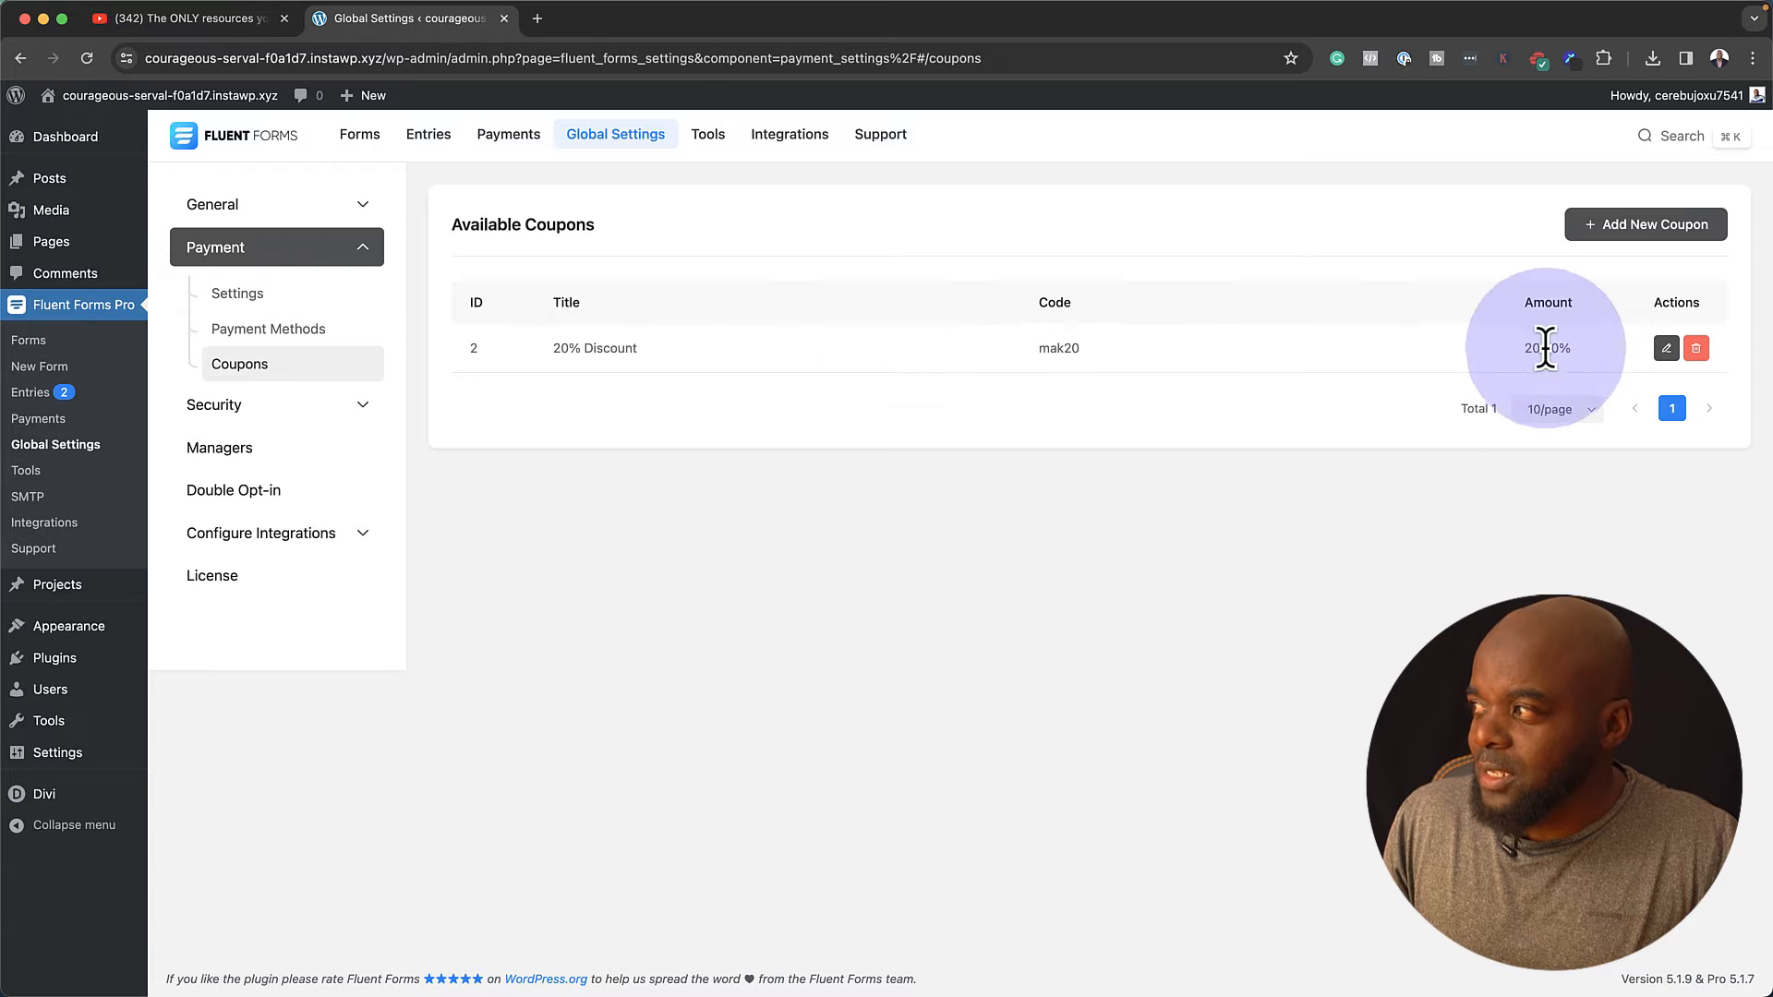
left_click(1649, 236)
left_click(471, 251)
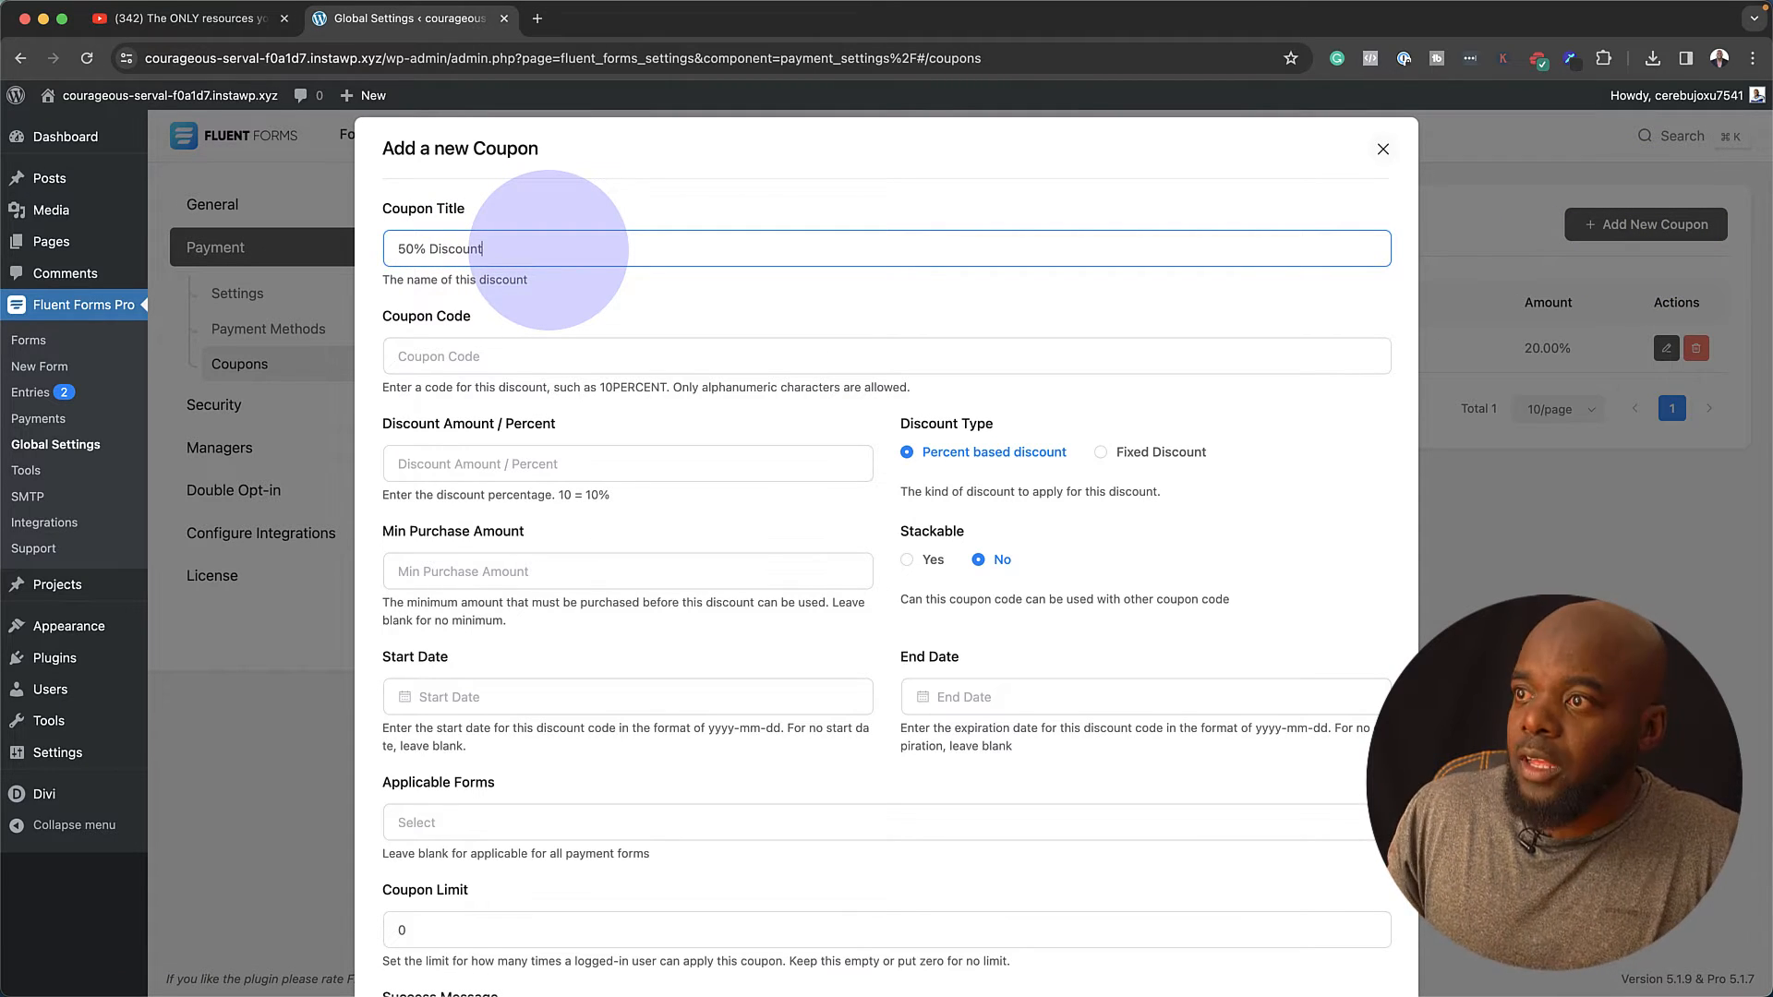
left_click(495, 357)
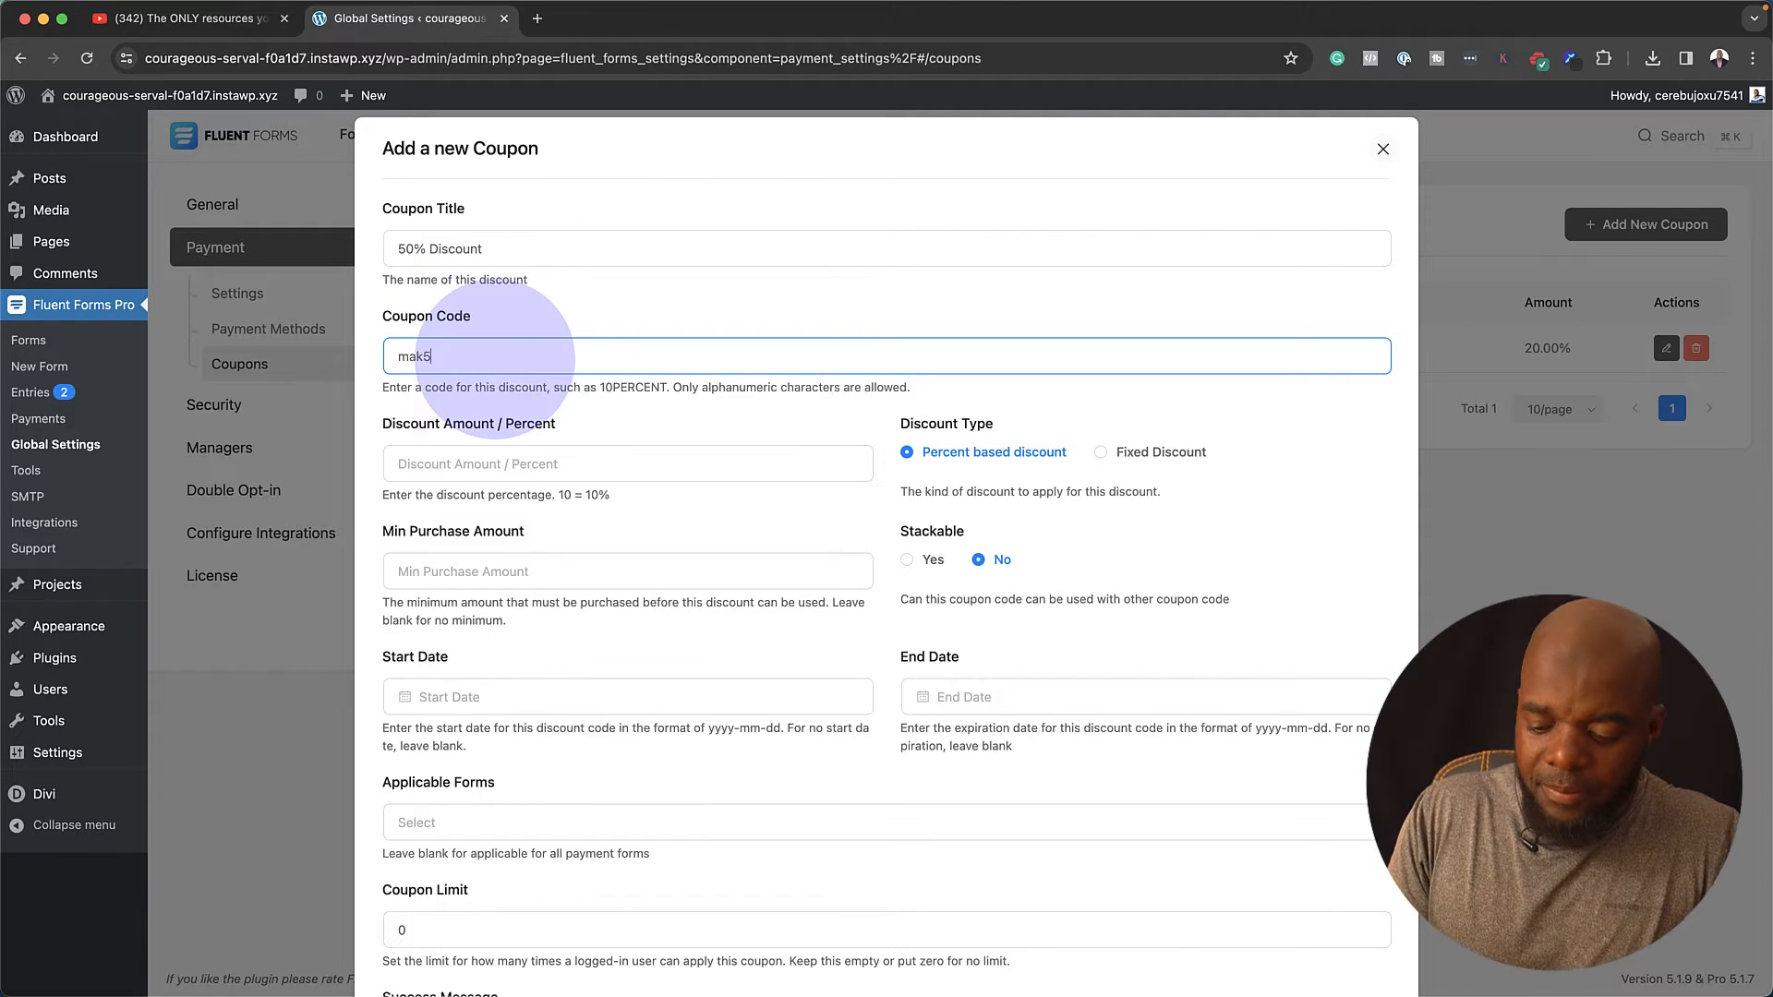
left_click(473, 464)
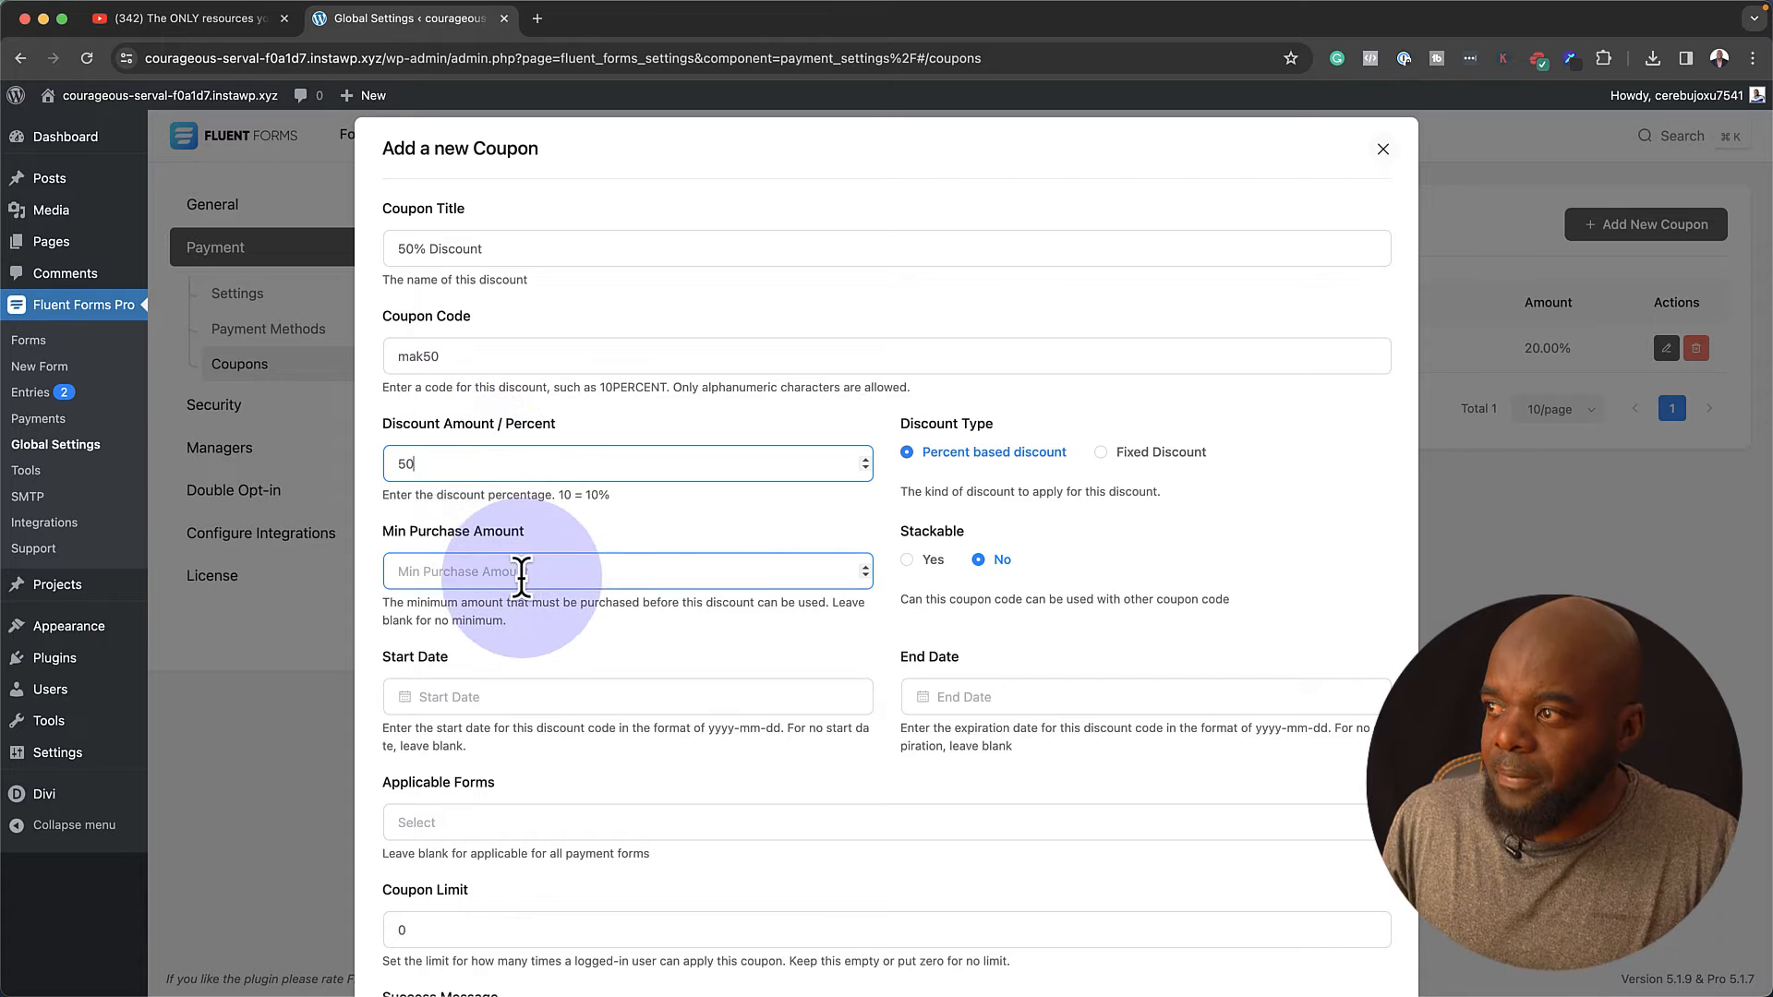
- Set the coupon's start date to 2024-01-30 and its end date to 2024-02-02
scroll(688, 571, "down", 3)
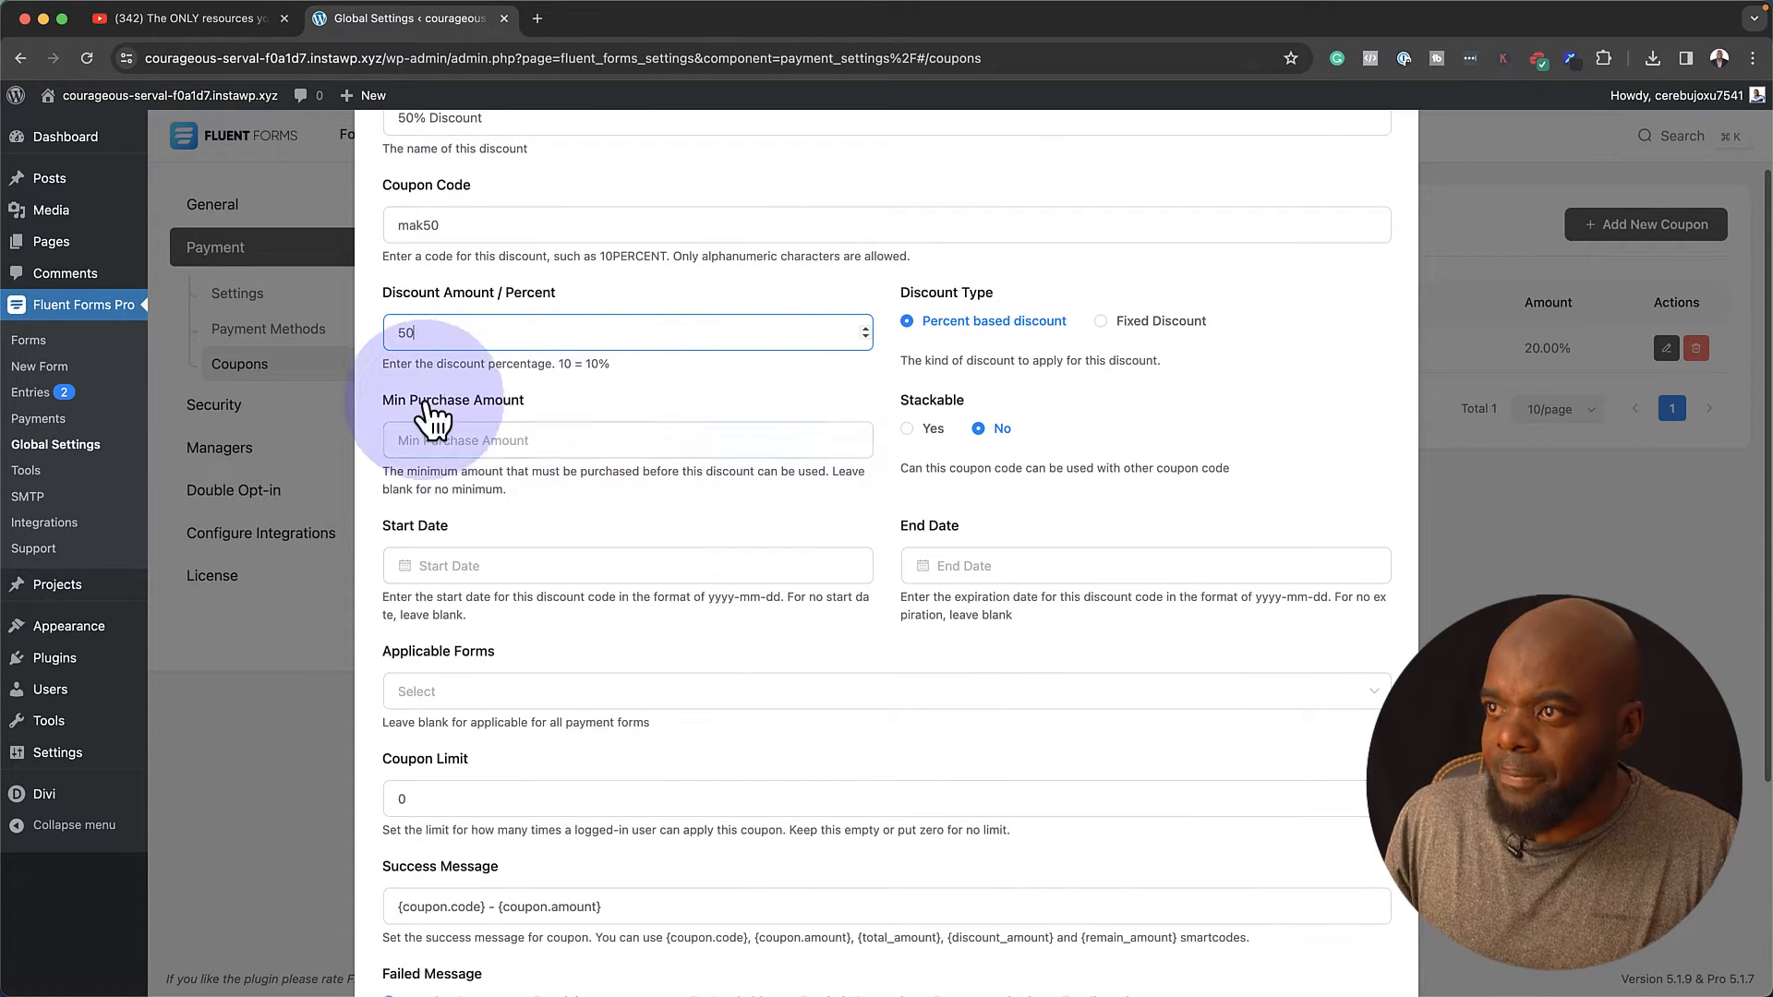
left_click(406, 566)
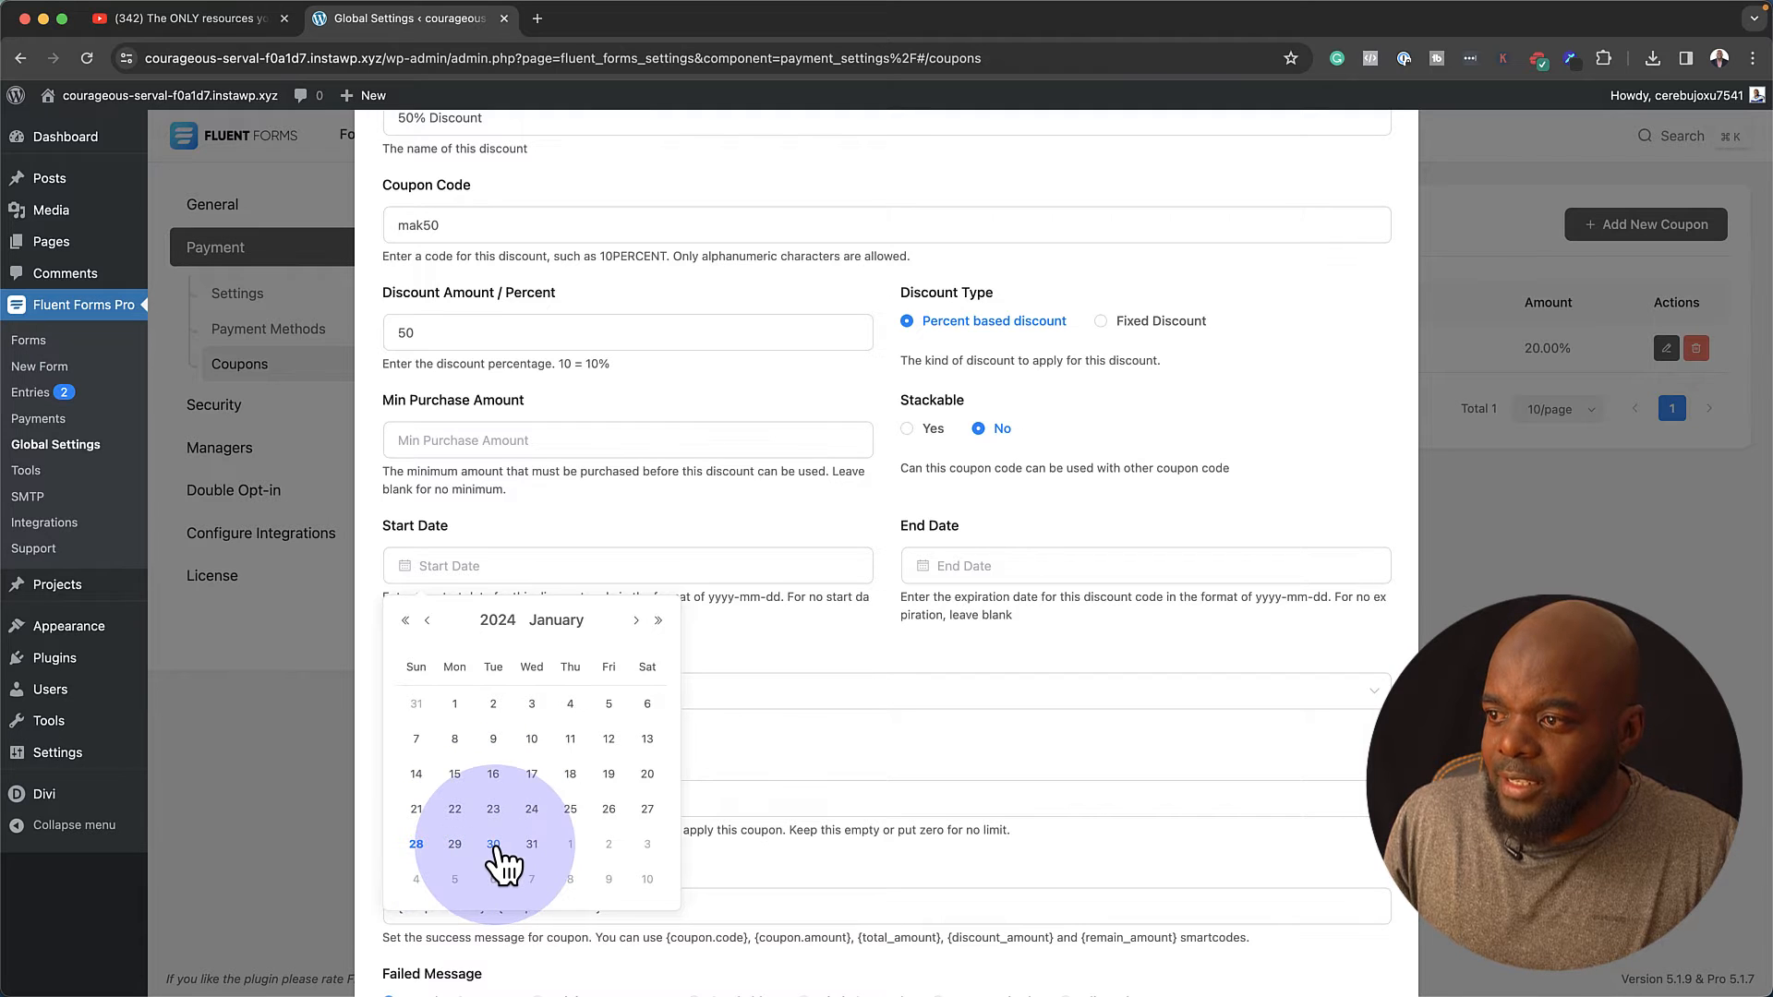
left_click(495, 847)
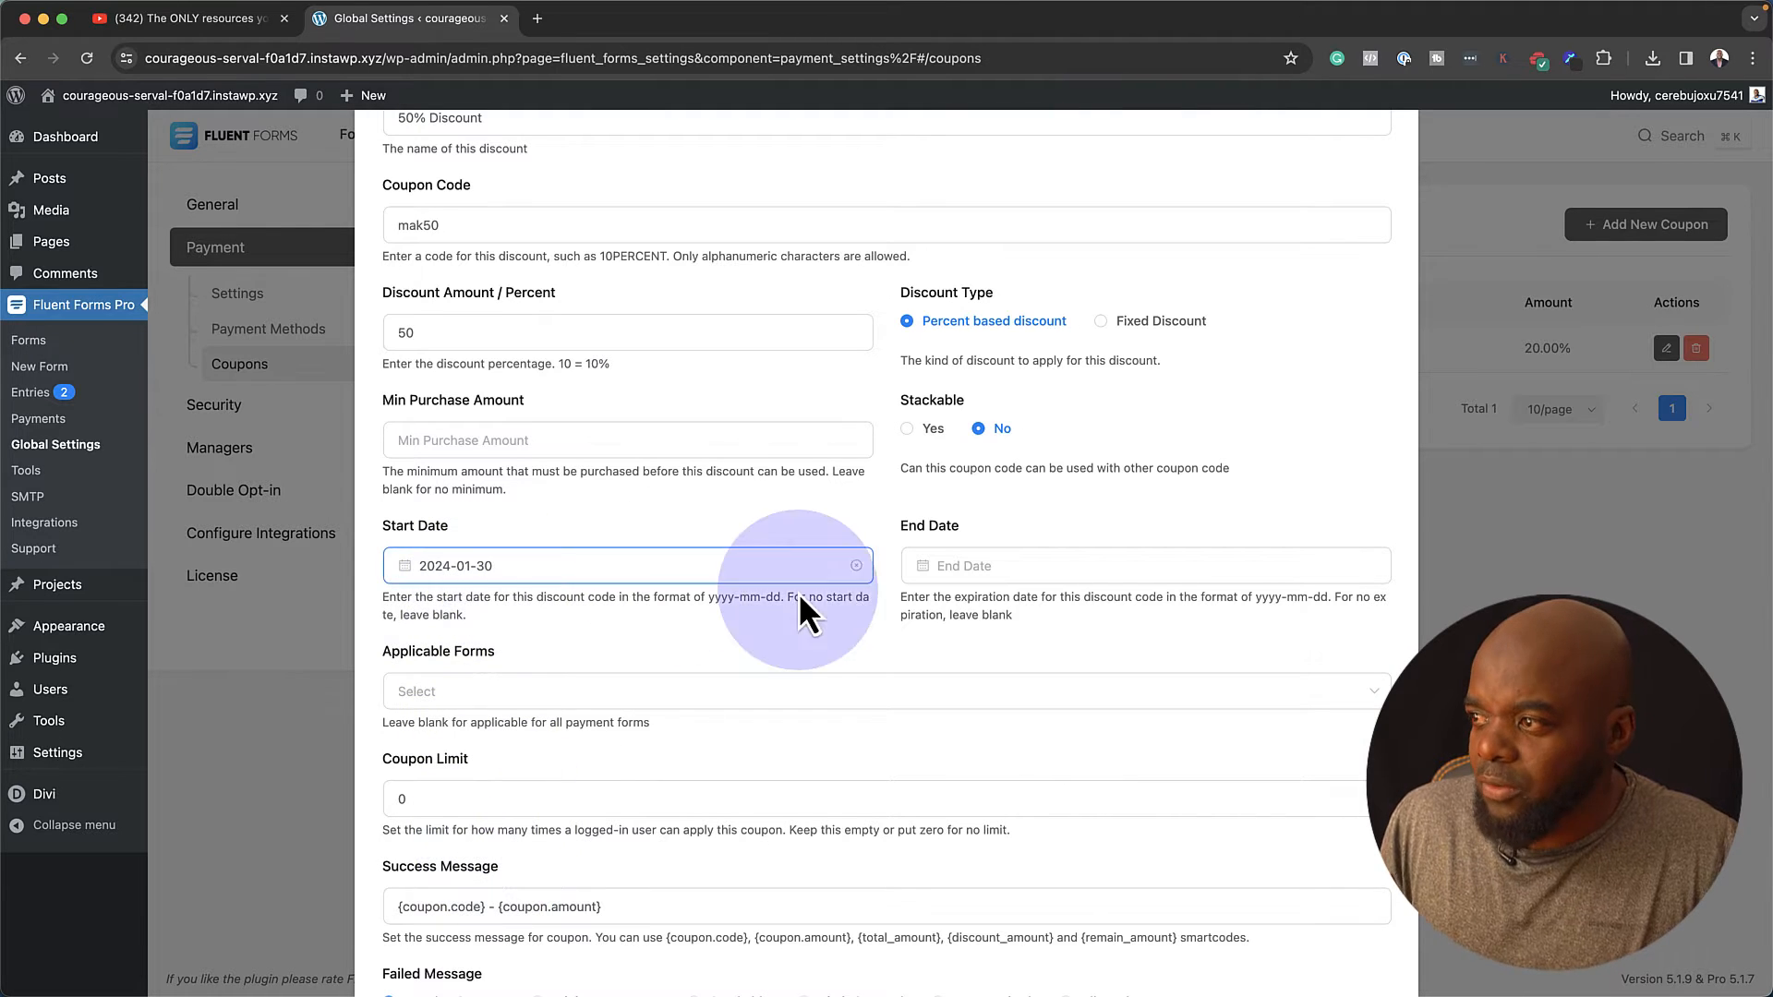
left_click(921, 566)
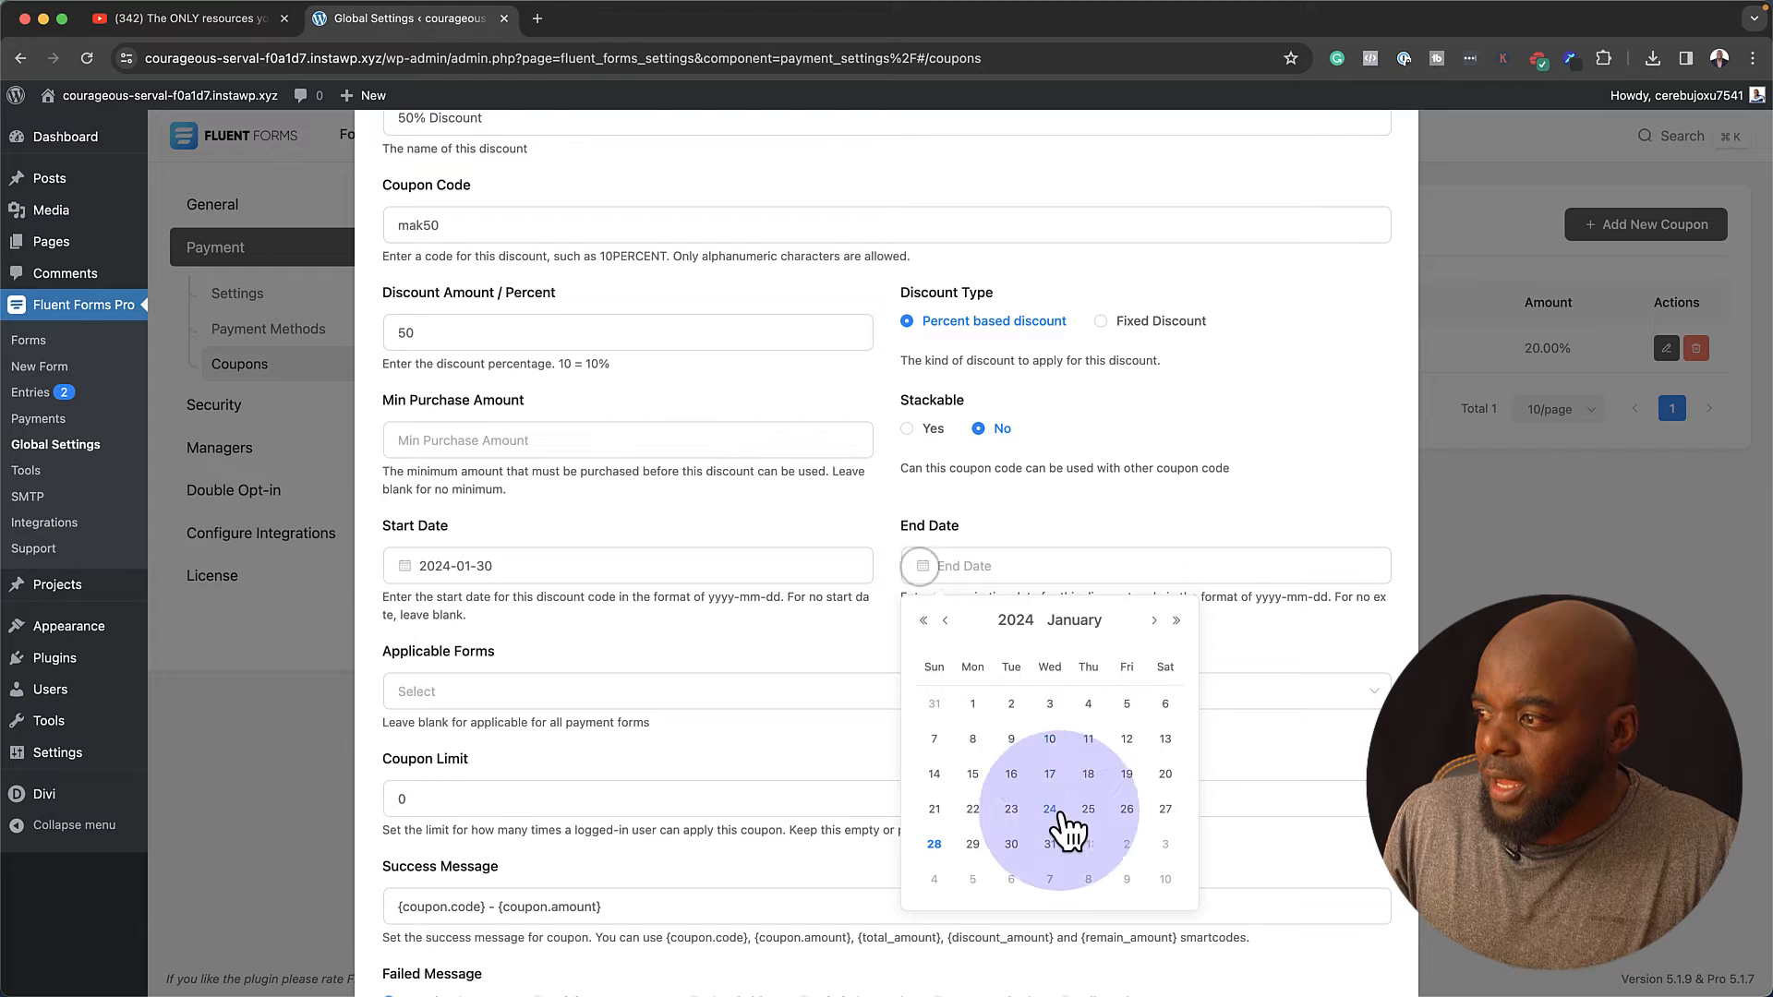
left_click(1127, 844)
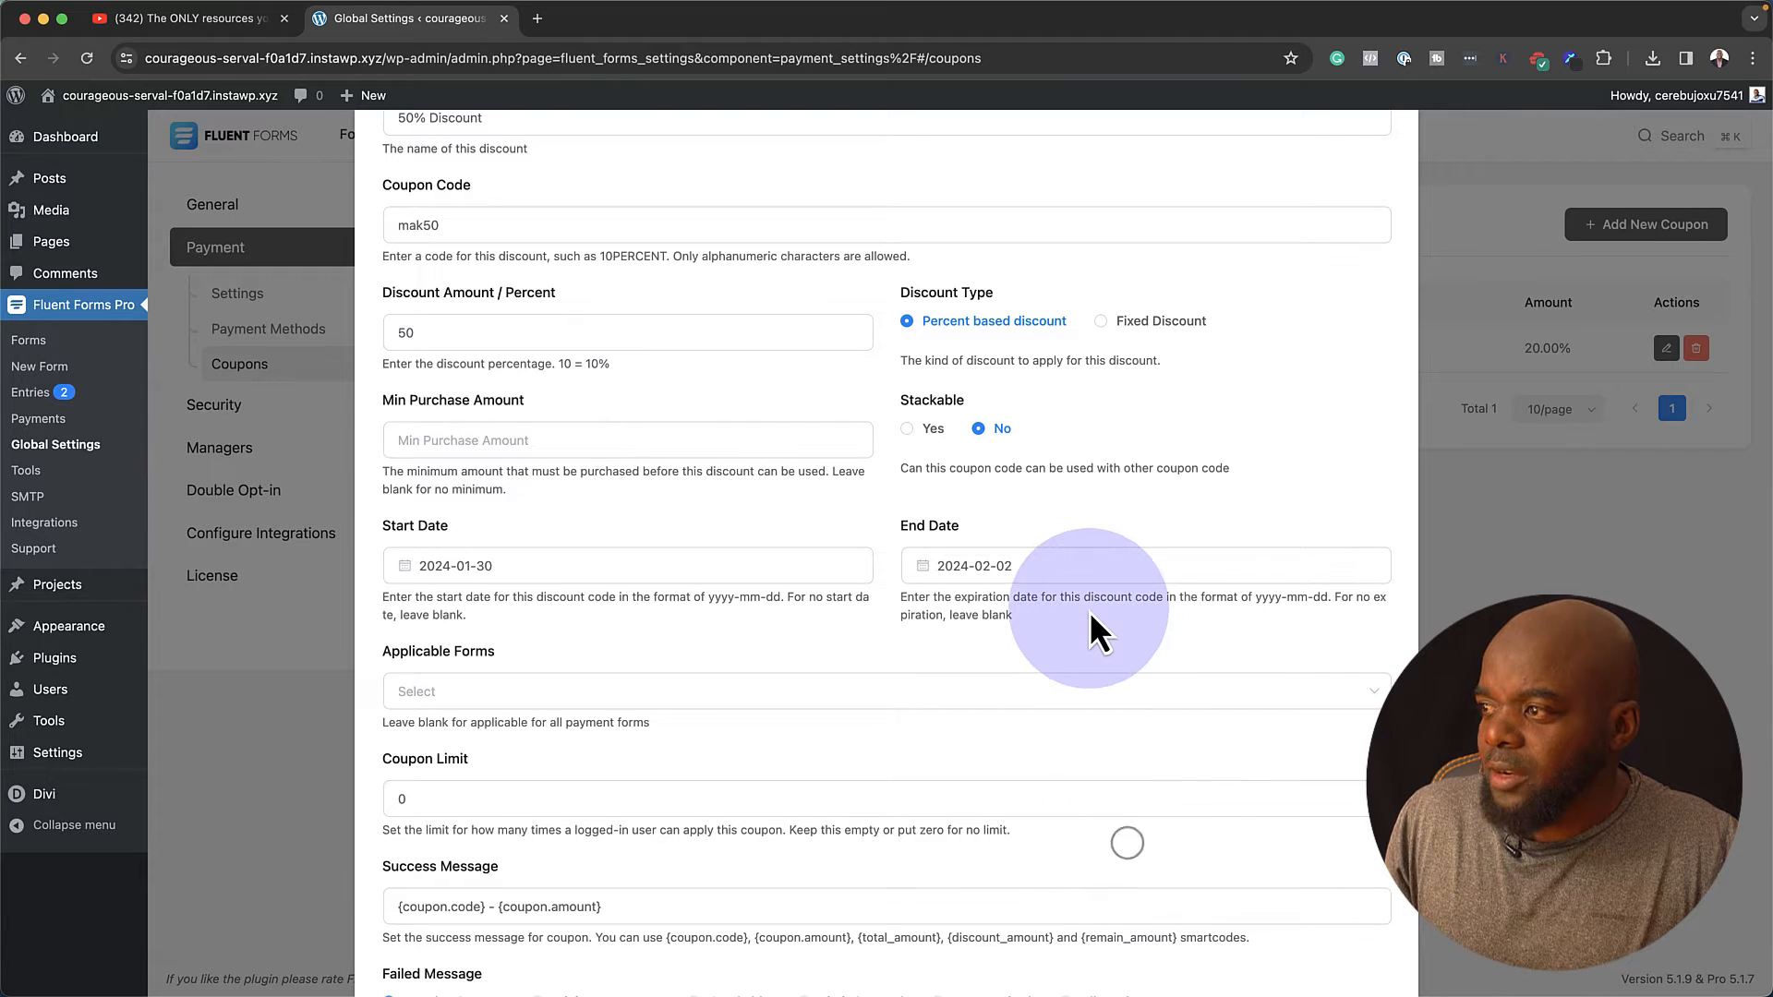
- Set the coupon limit to 40 and save the coupon
scroll(485, 720, "down", 3)
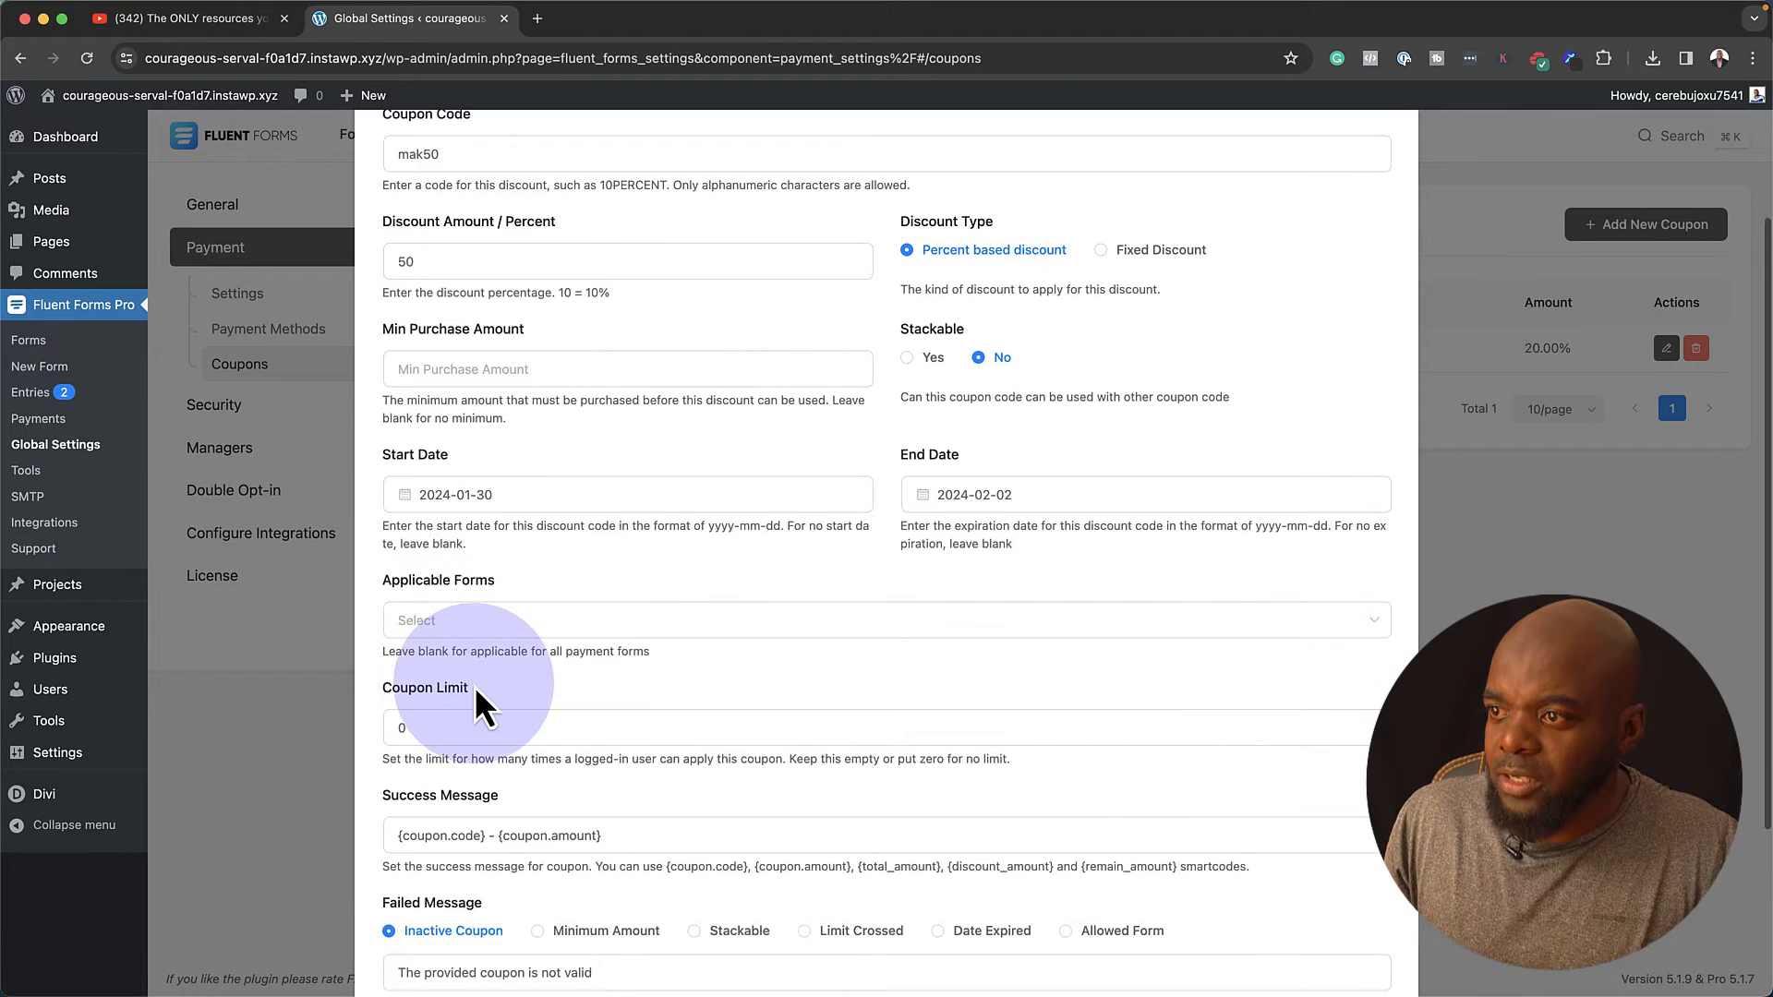
double_click(401, 690)
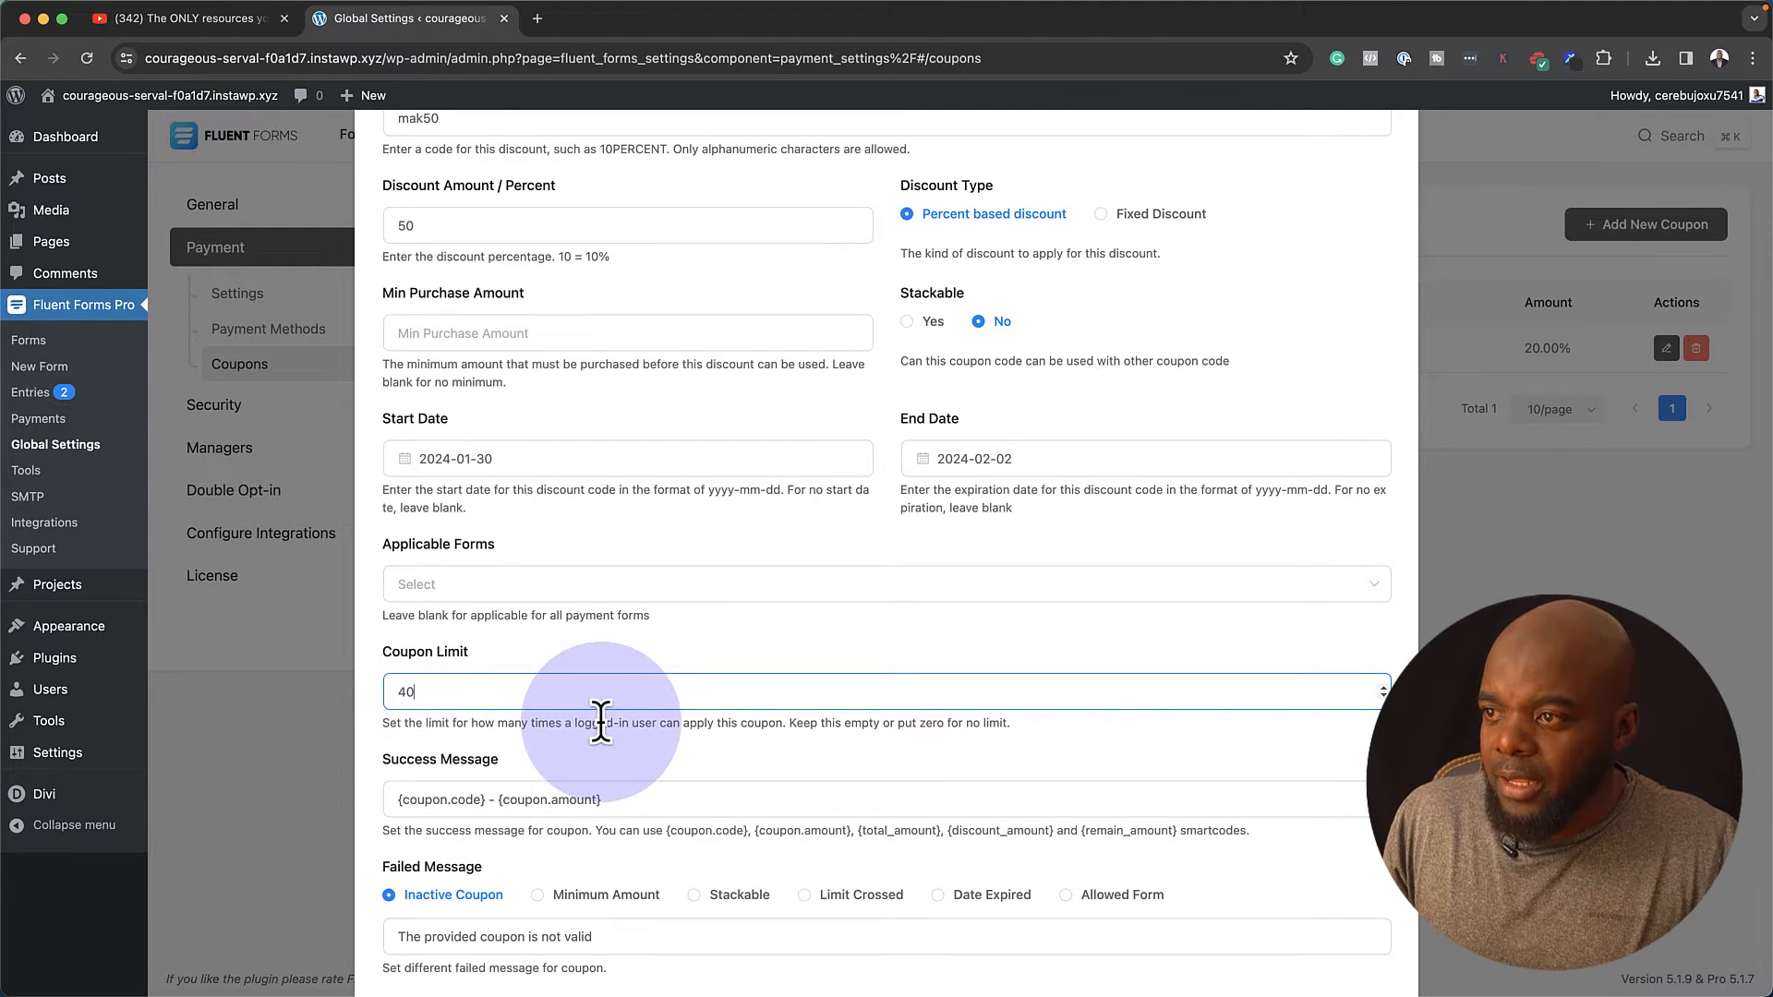
scroll(602, 725, "down", 2)
scroll(602, 725, "down", 1)
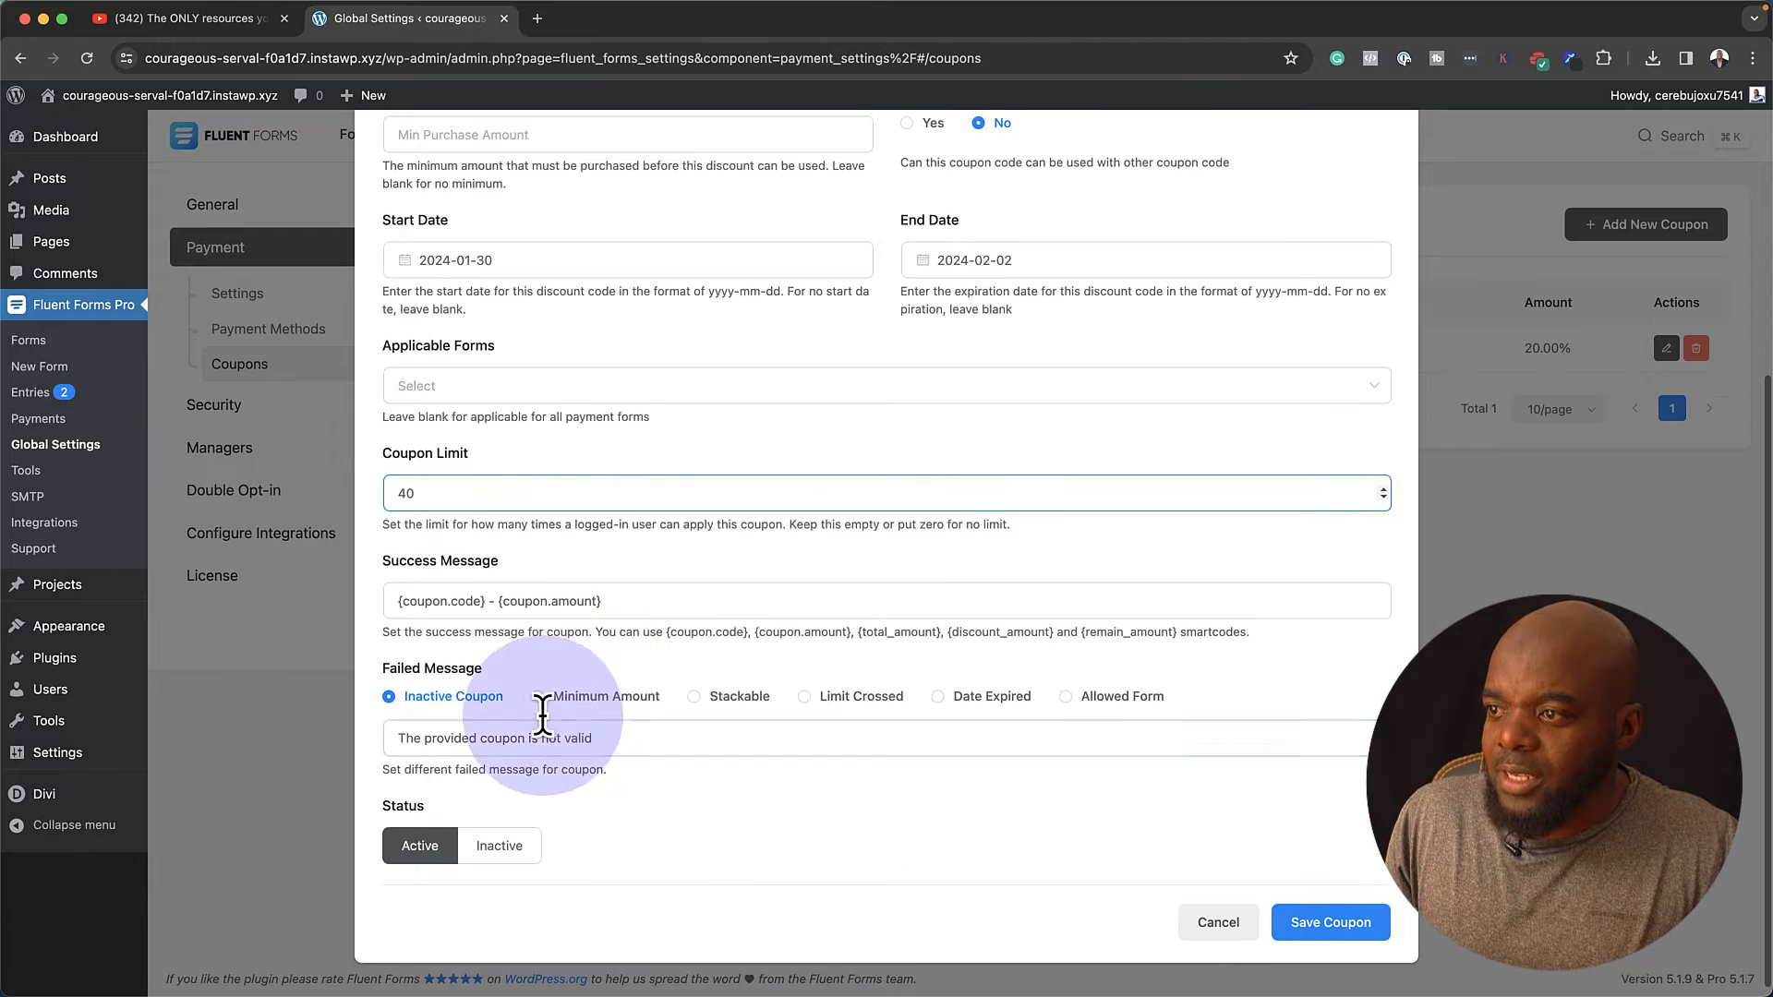
left_click(705, 584)
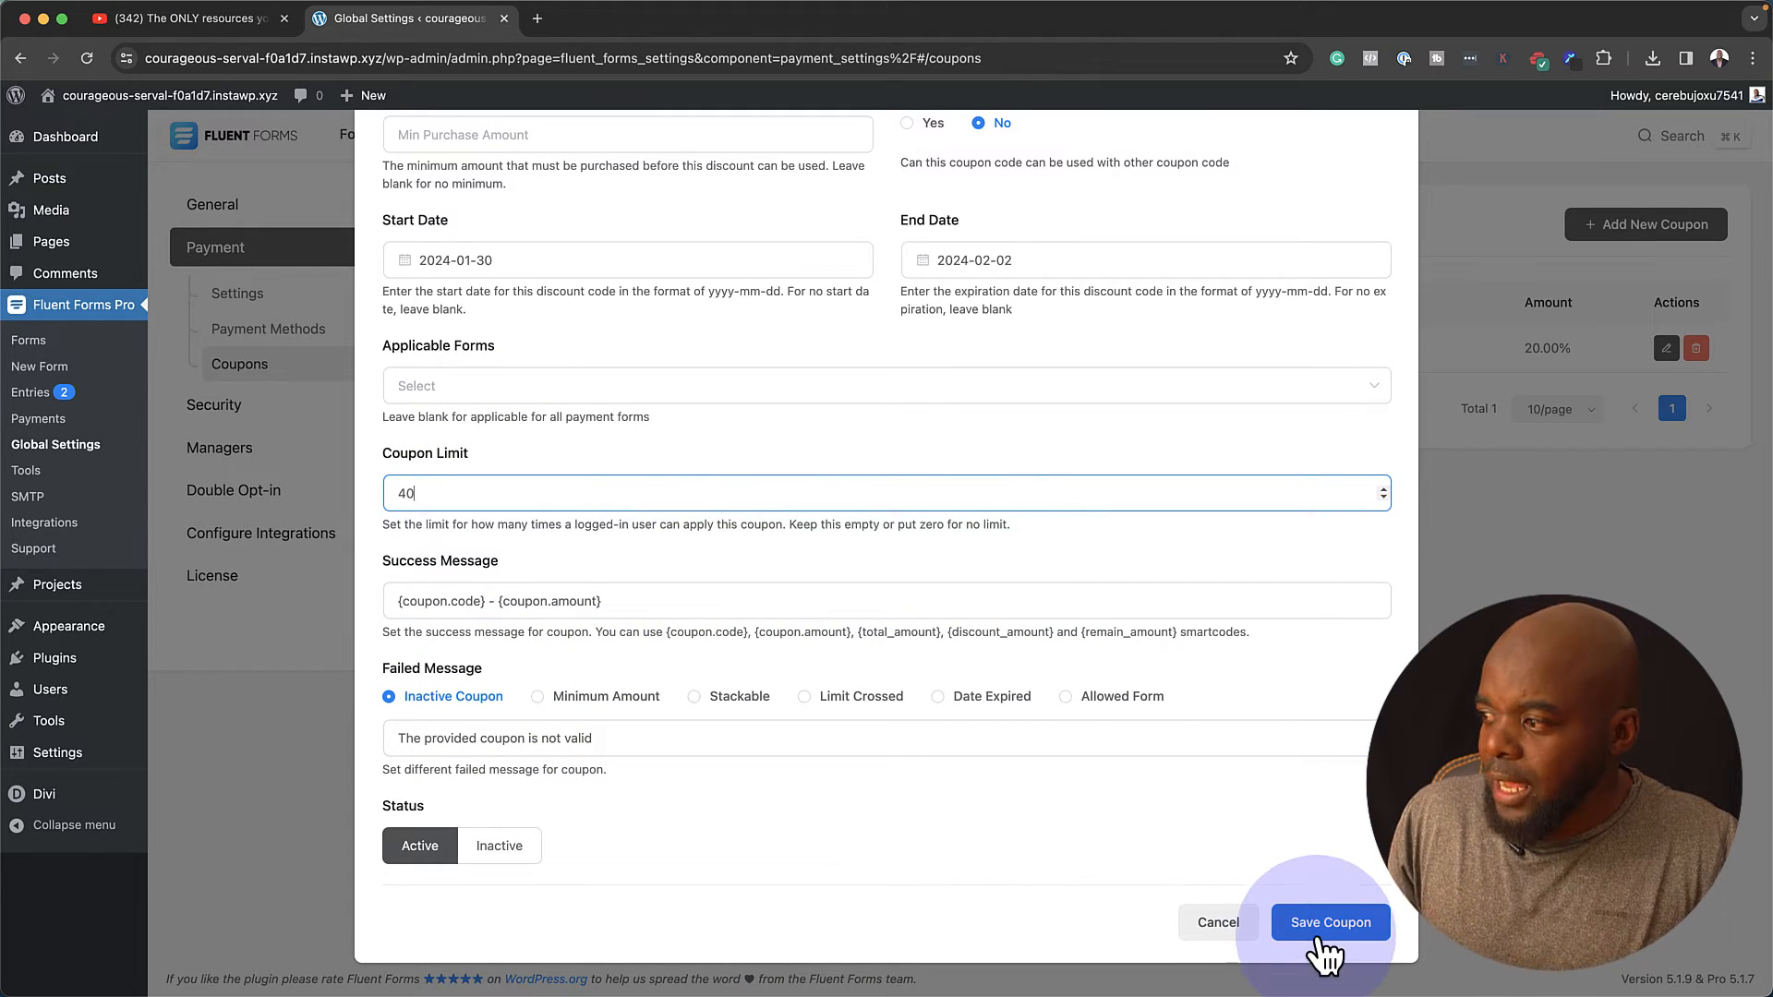
left_click(1326, 926)
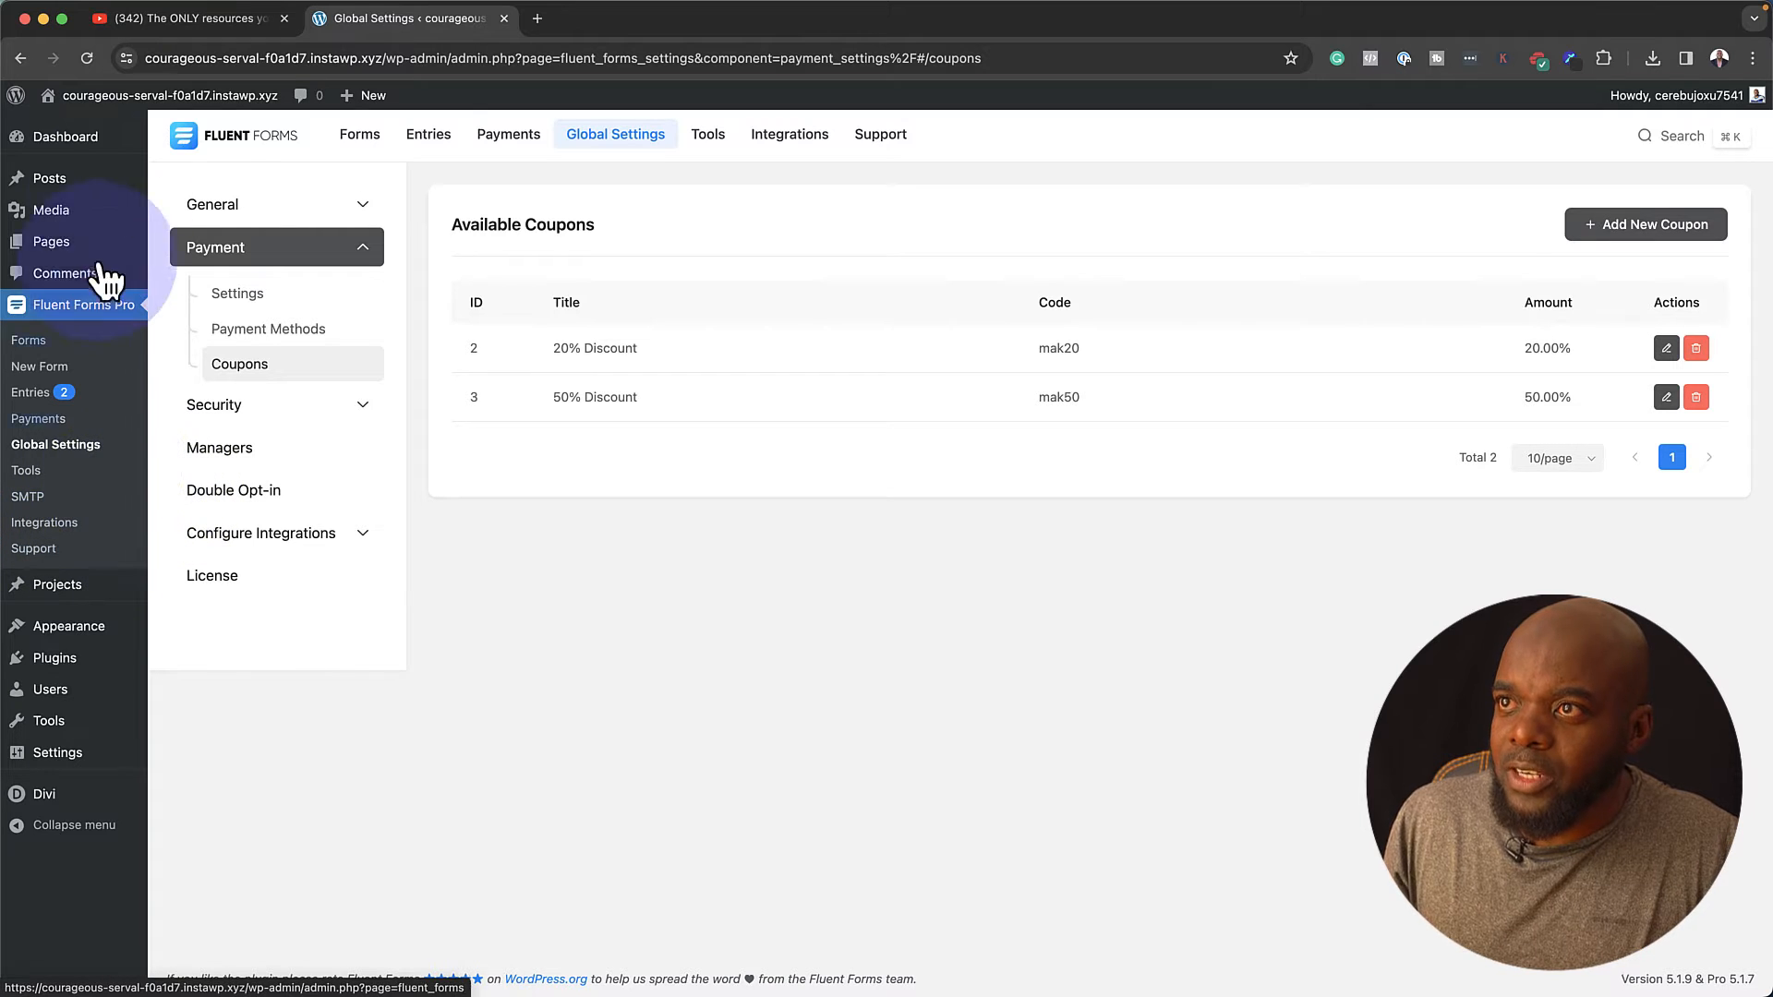
- Create a new page titled "Divi New Child Theme" and open it in the Divi Builder
mouse_move(364, 98)
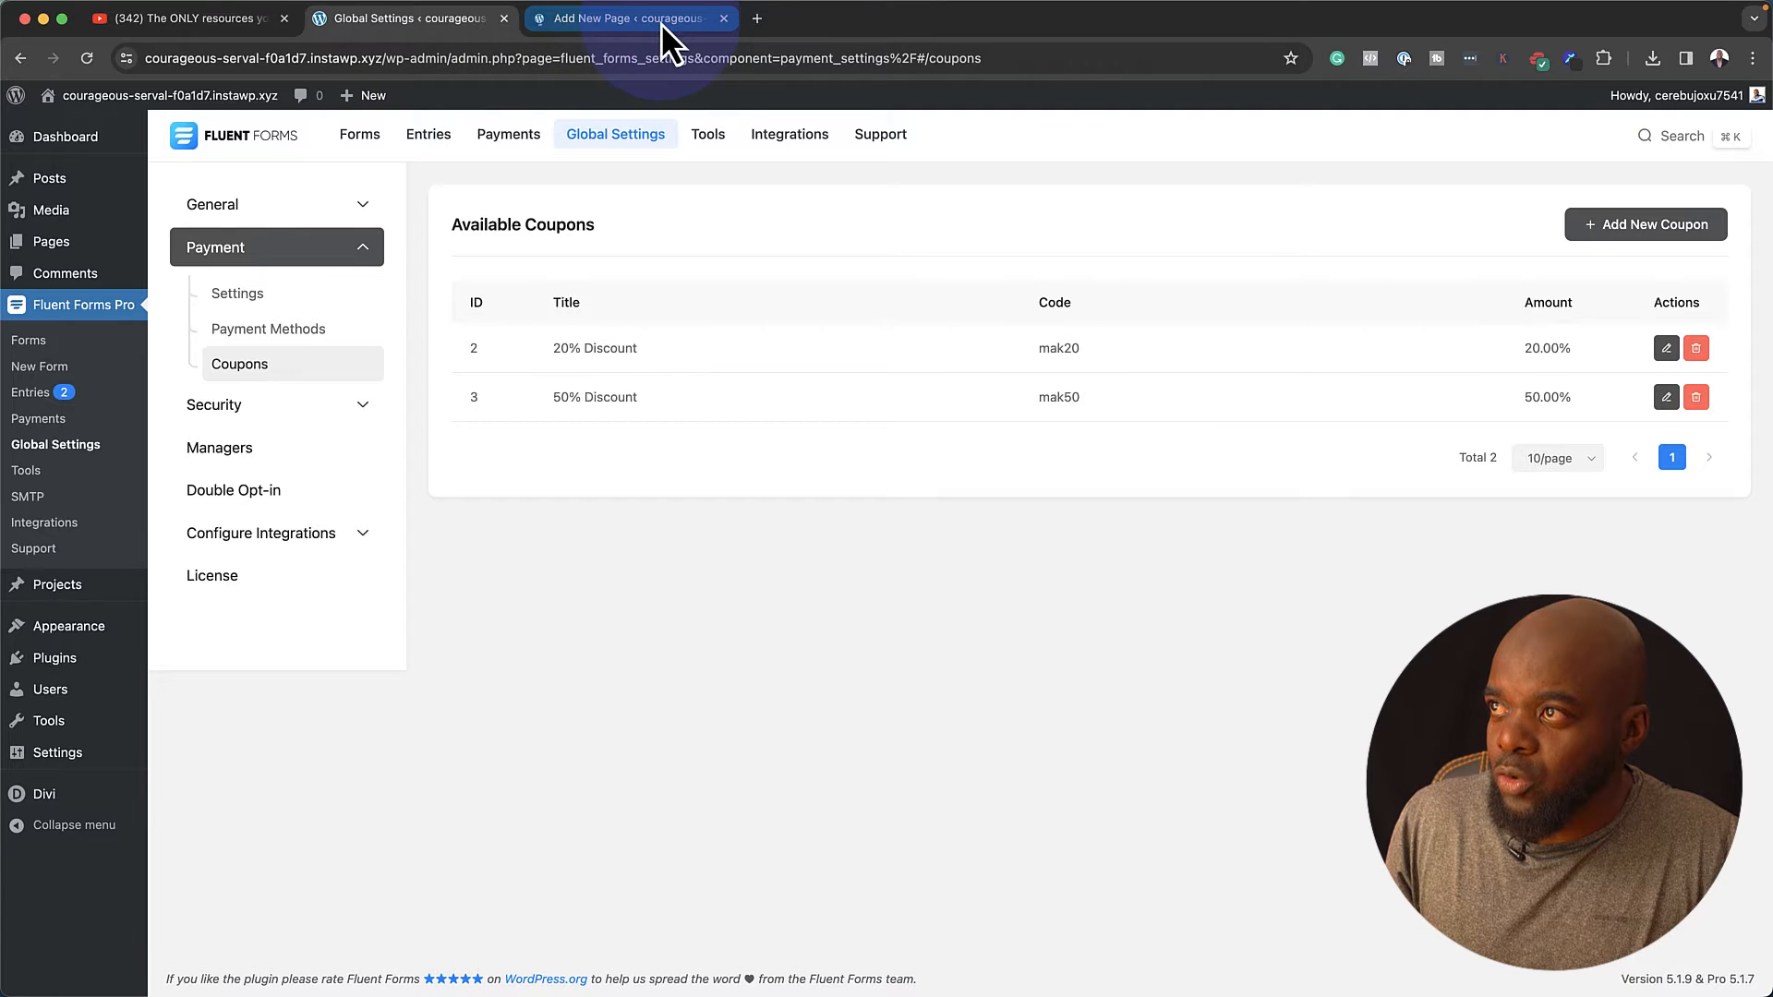
left_click(661, 24)
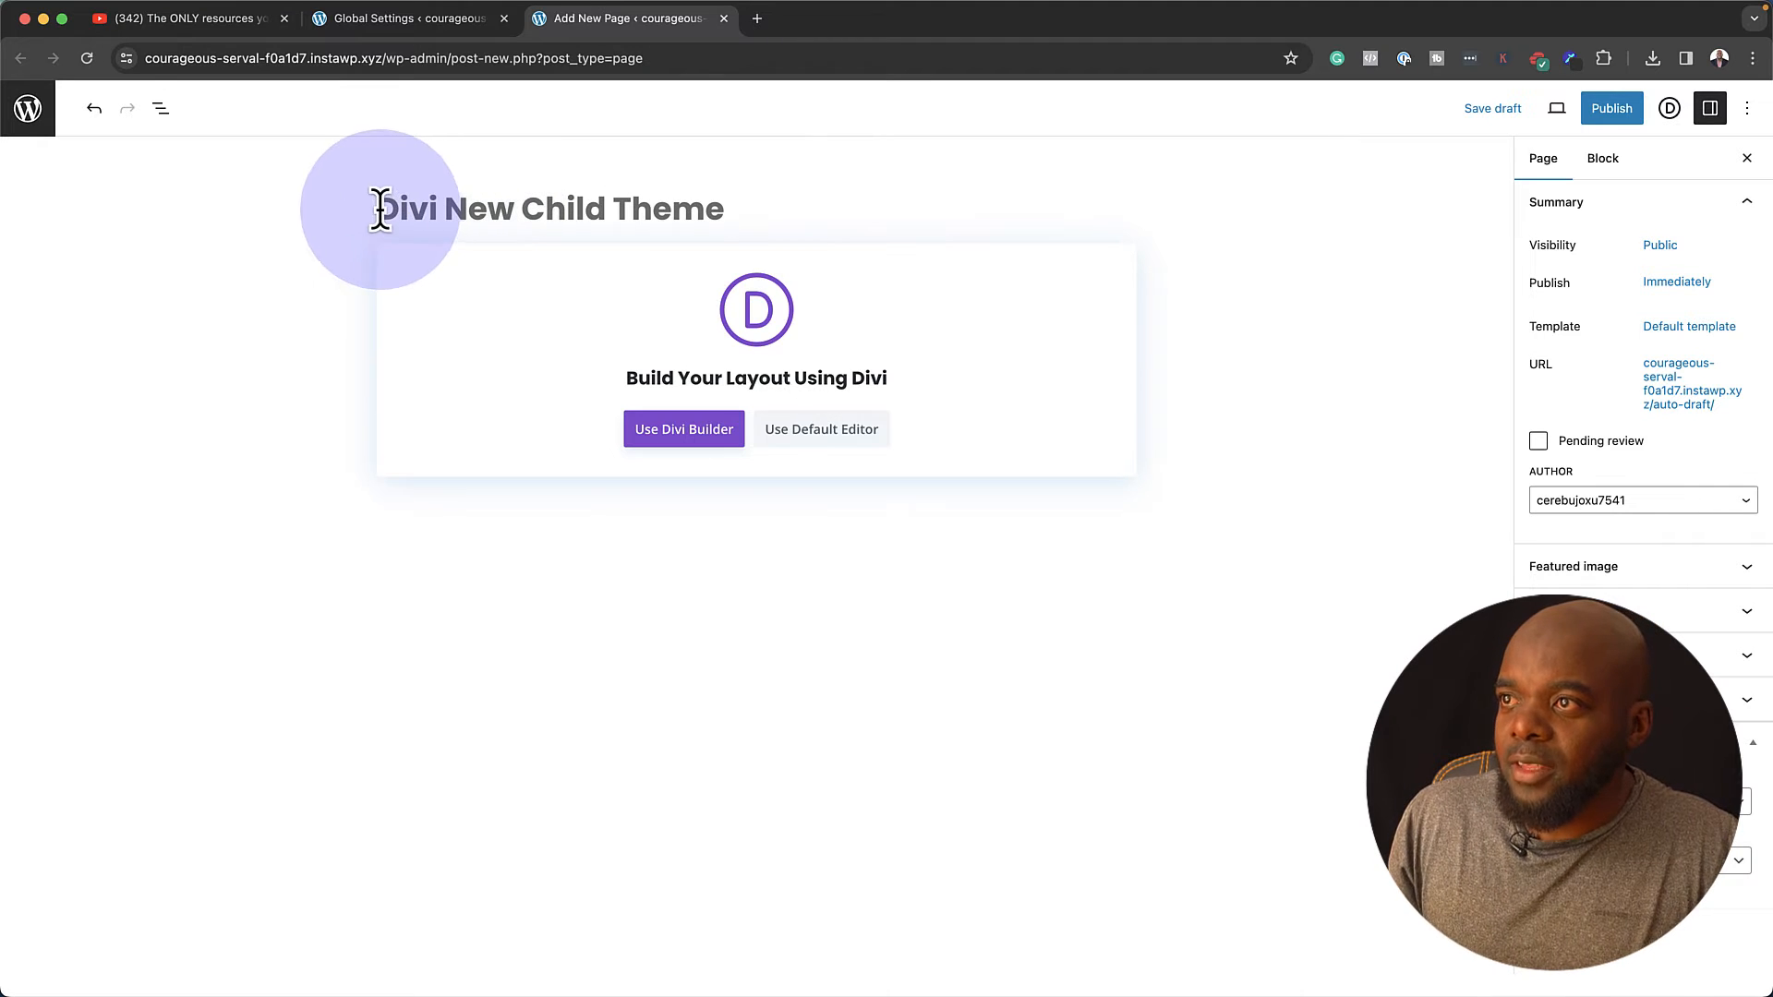
left_click_drag(381, 208, 833, 208)
left_click(719, 430)
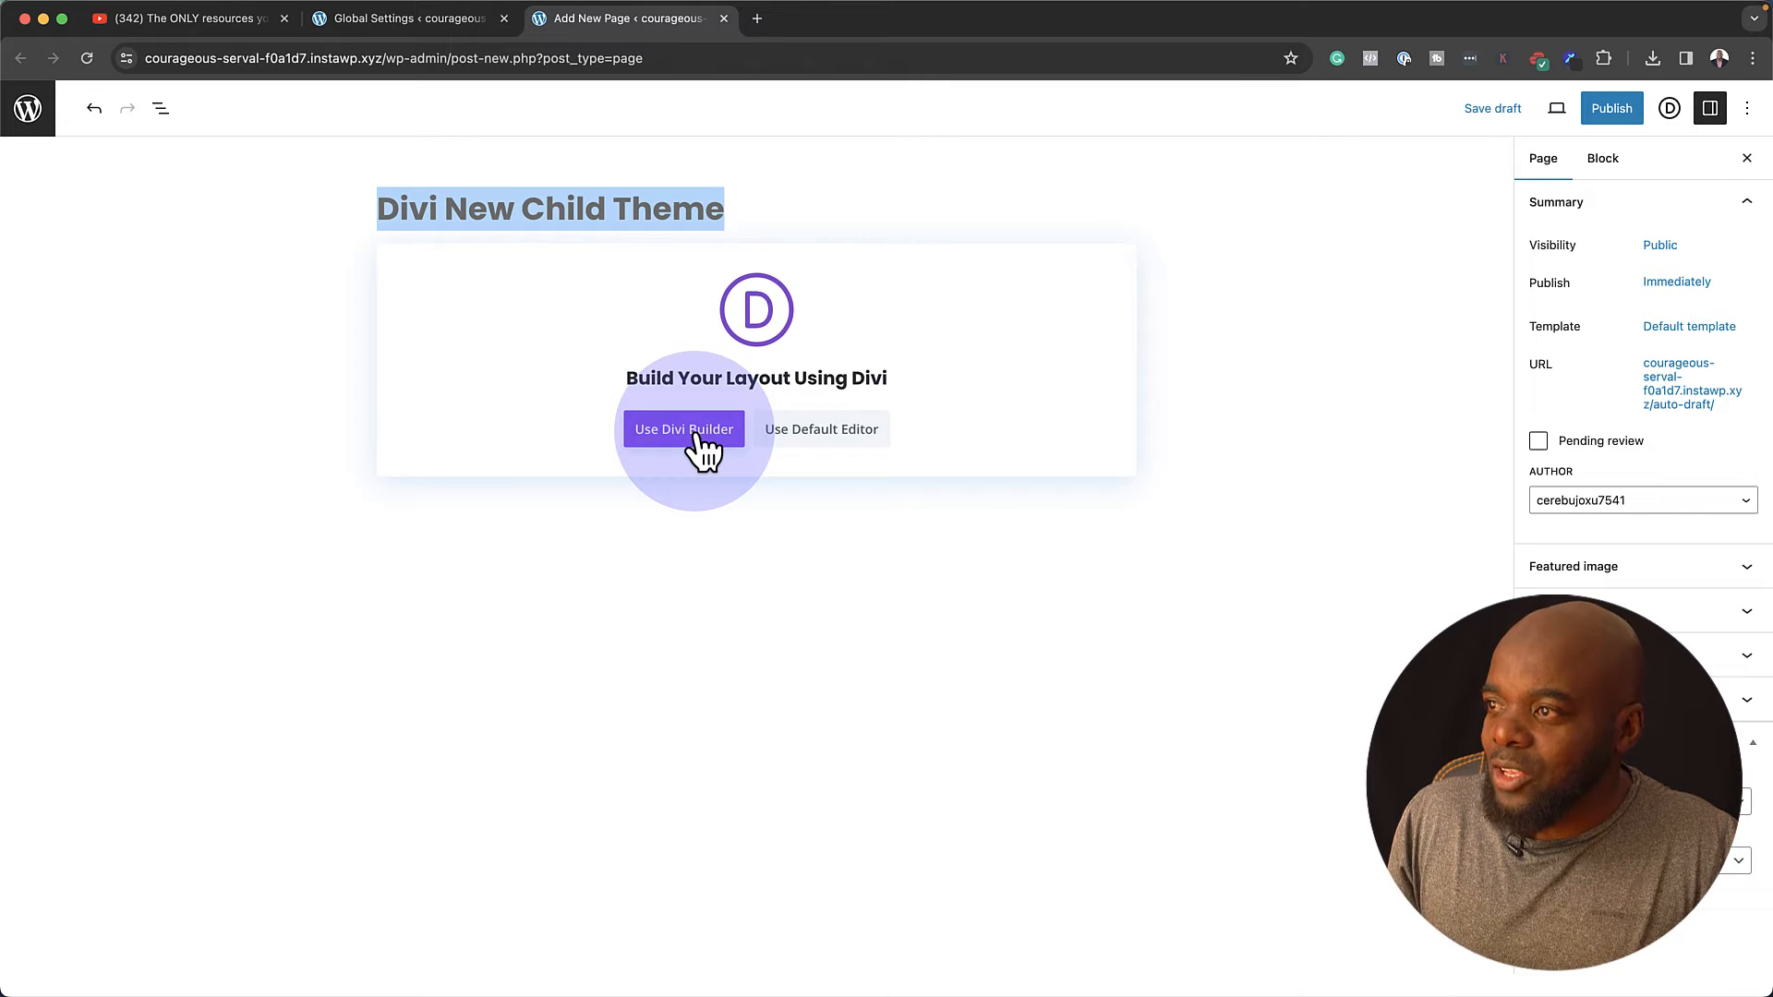
left_click(696, 432)
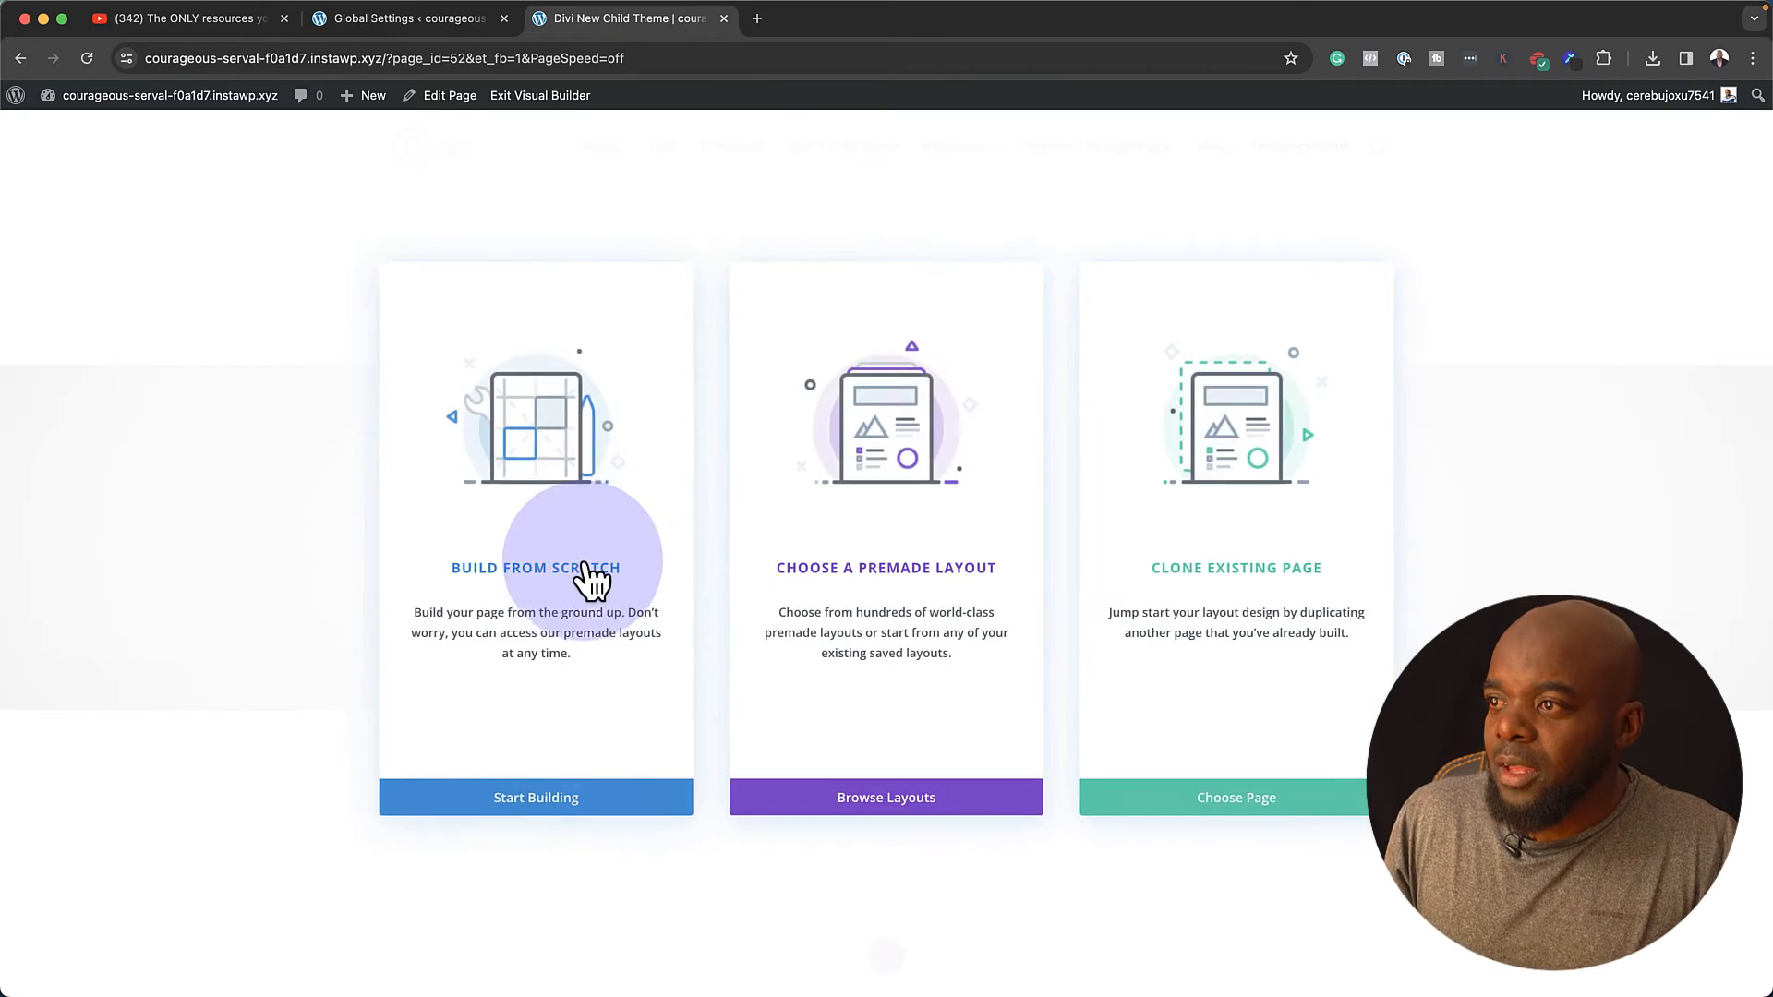
- Start building the page from scratch and insert a single-column row
left_click(578, 571)
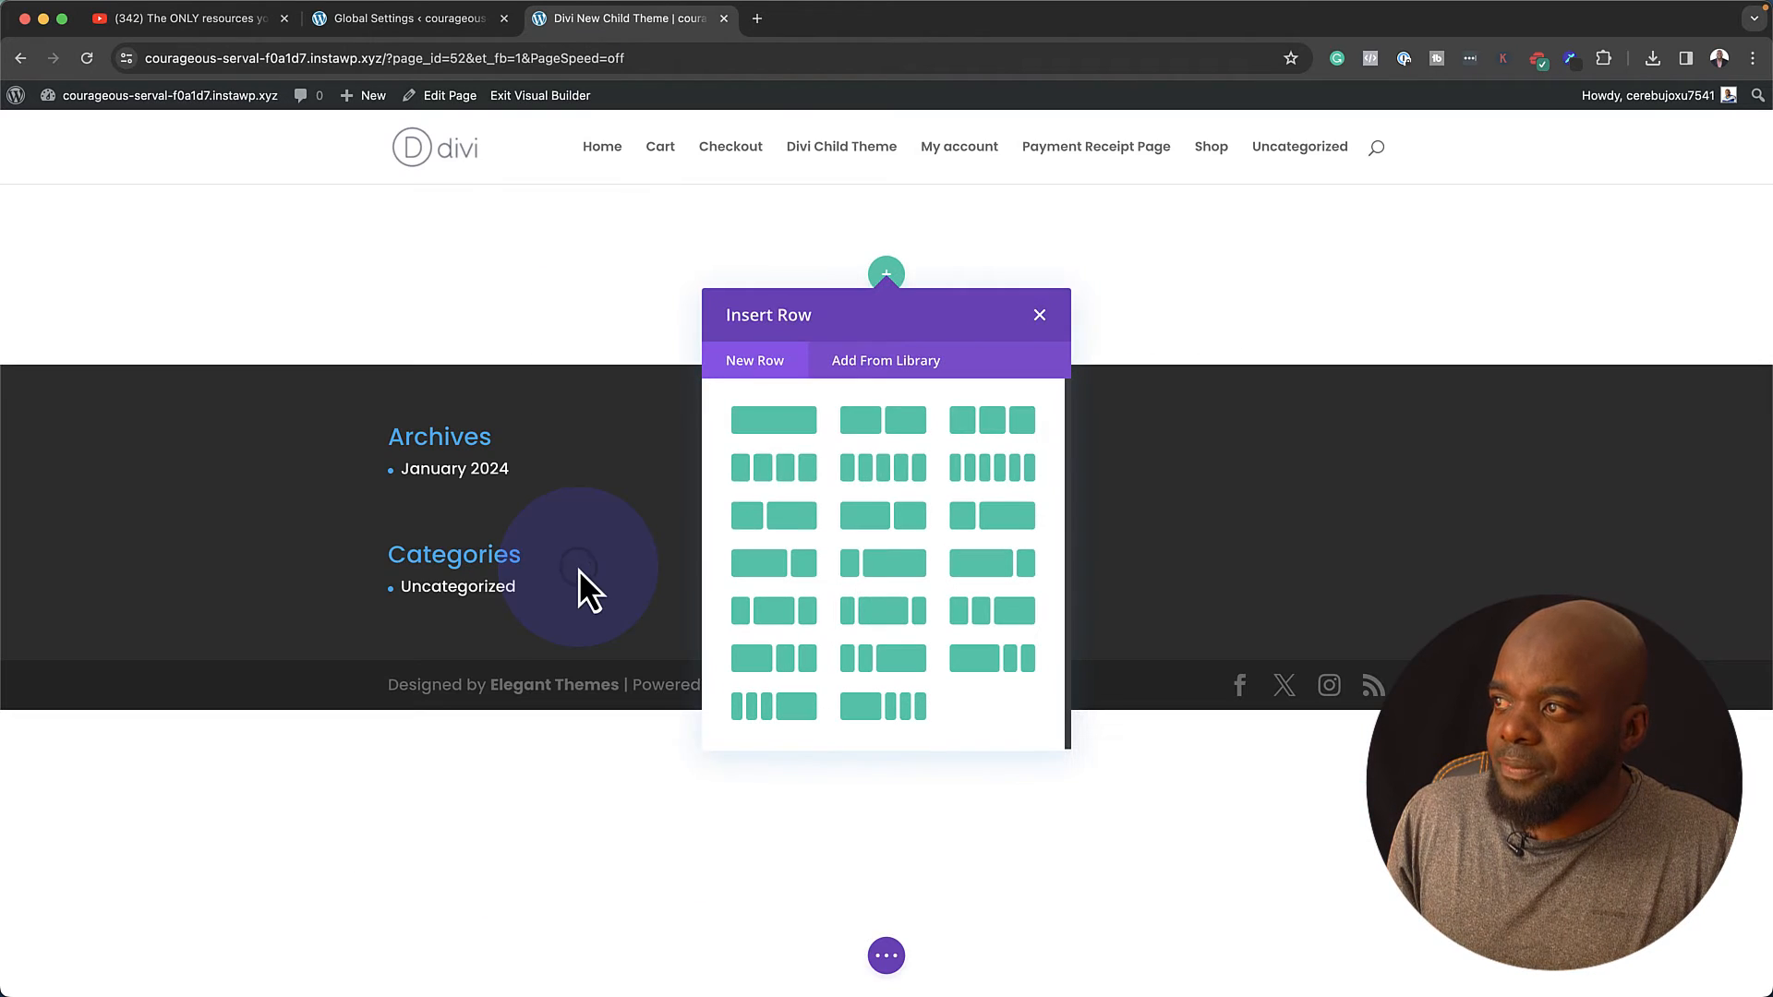
left_click(798, 429)
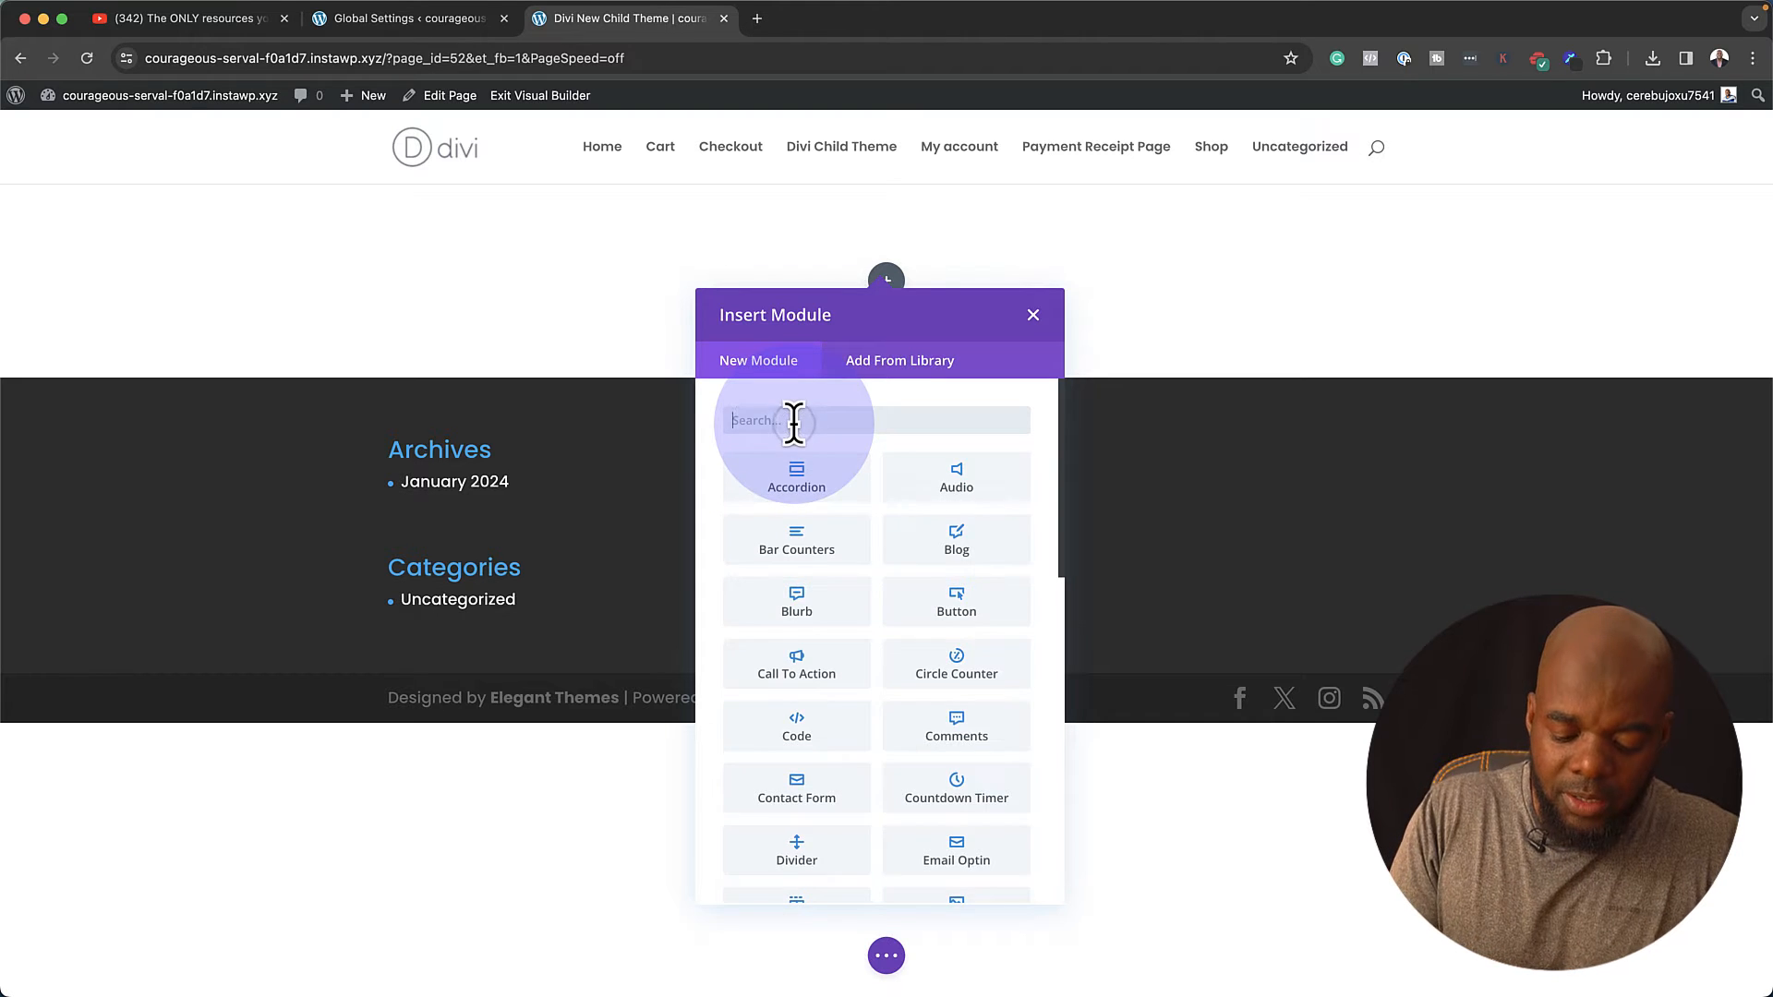
- Insert a Text module with the default placeholder content and duplicate it twice to make three text modules
type("text")
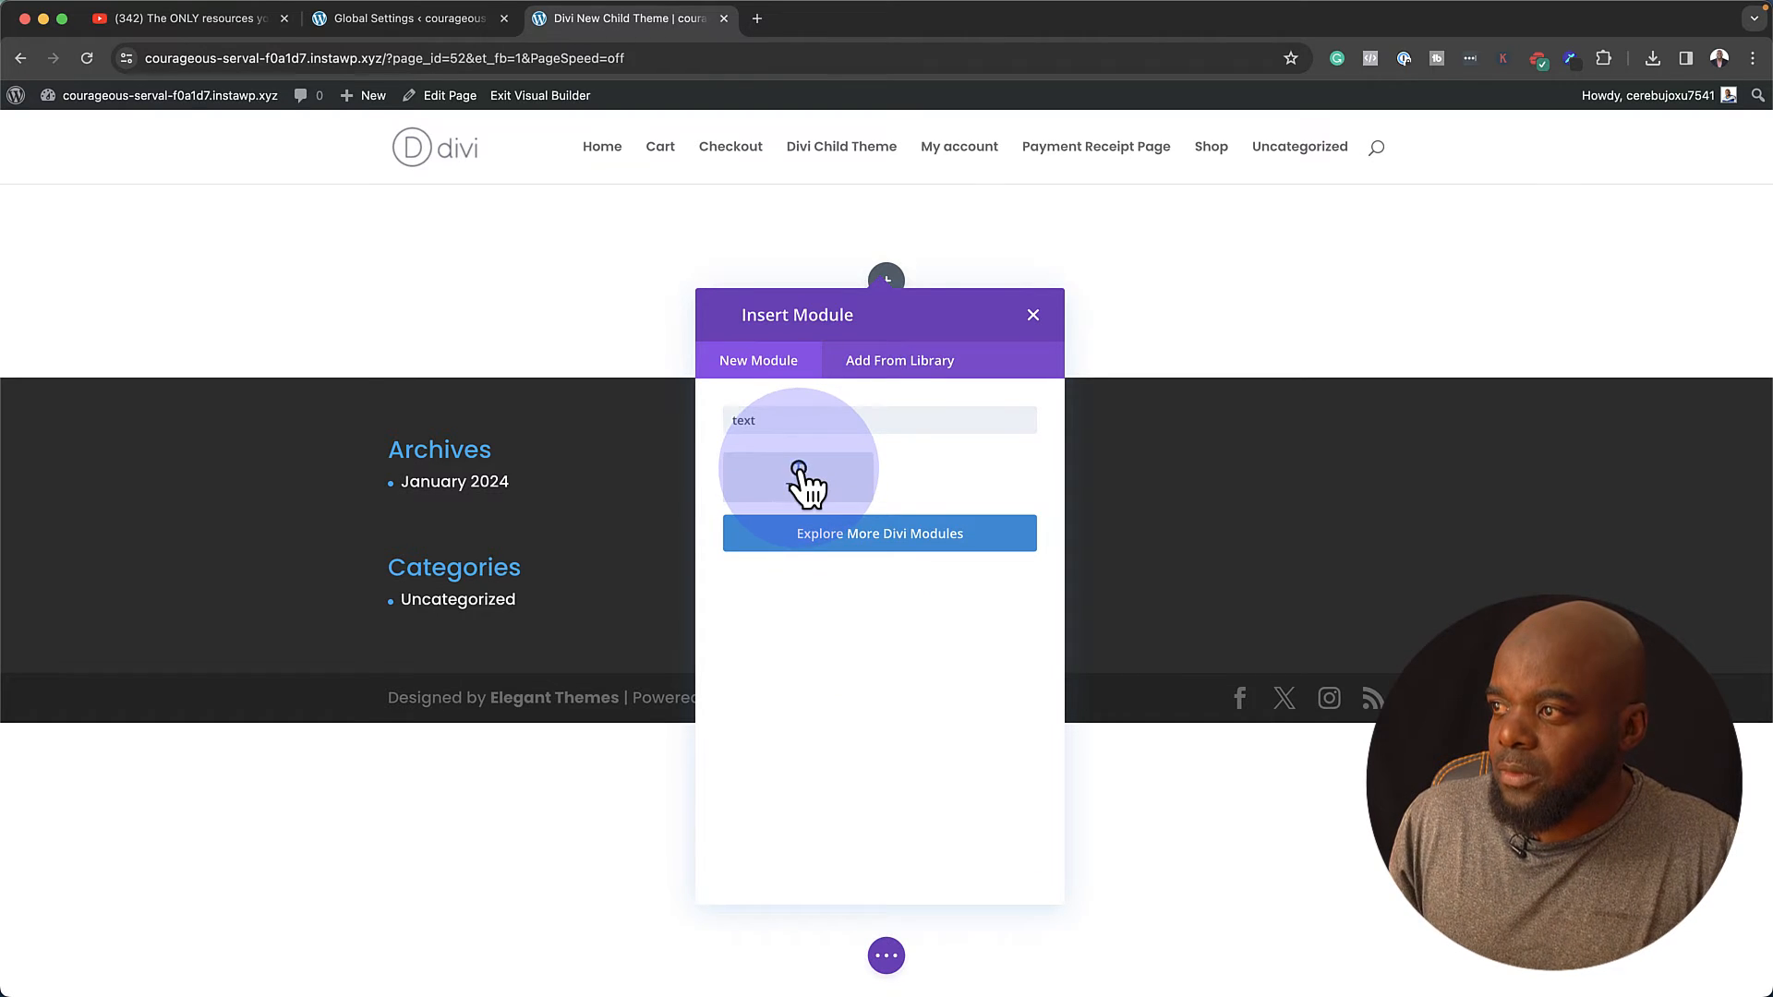
left_click(800, 471)
left_click(318, 975)
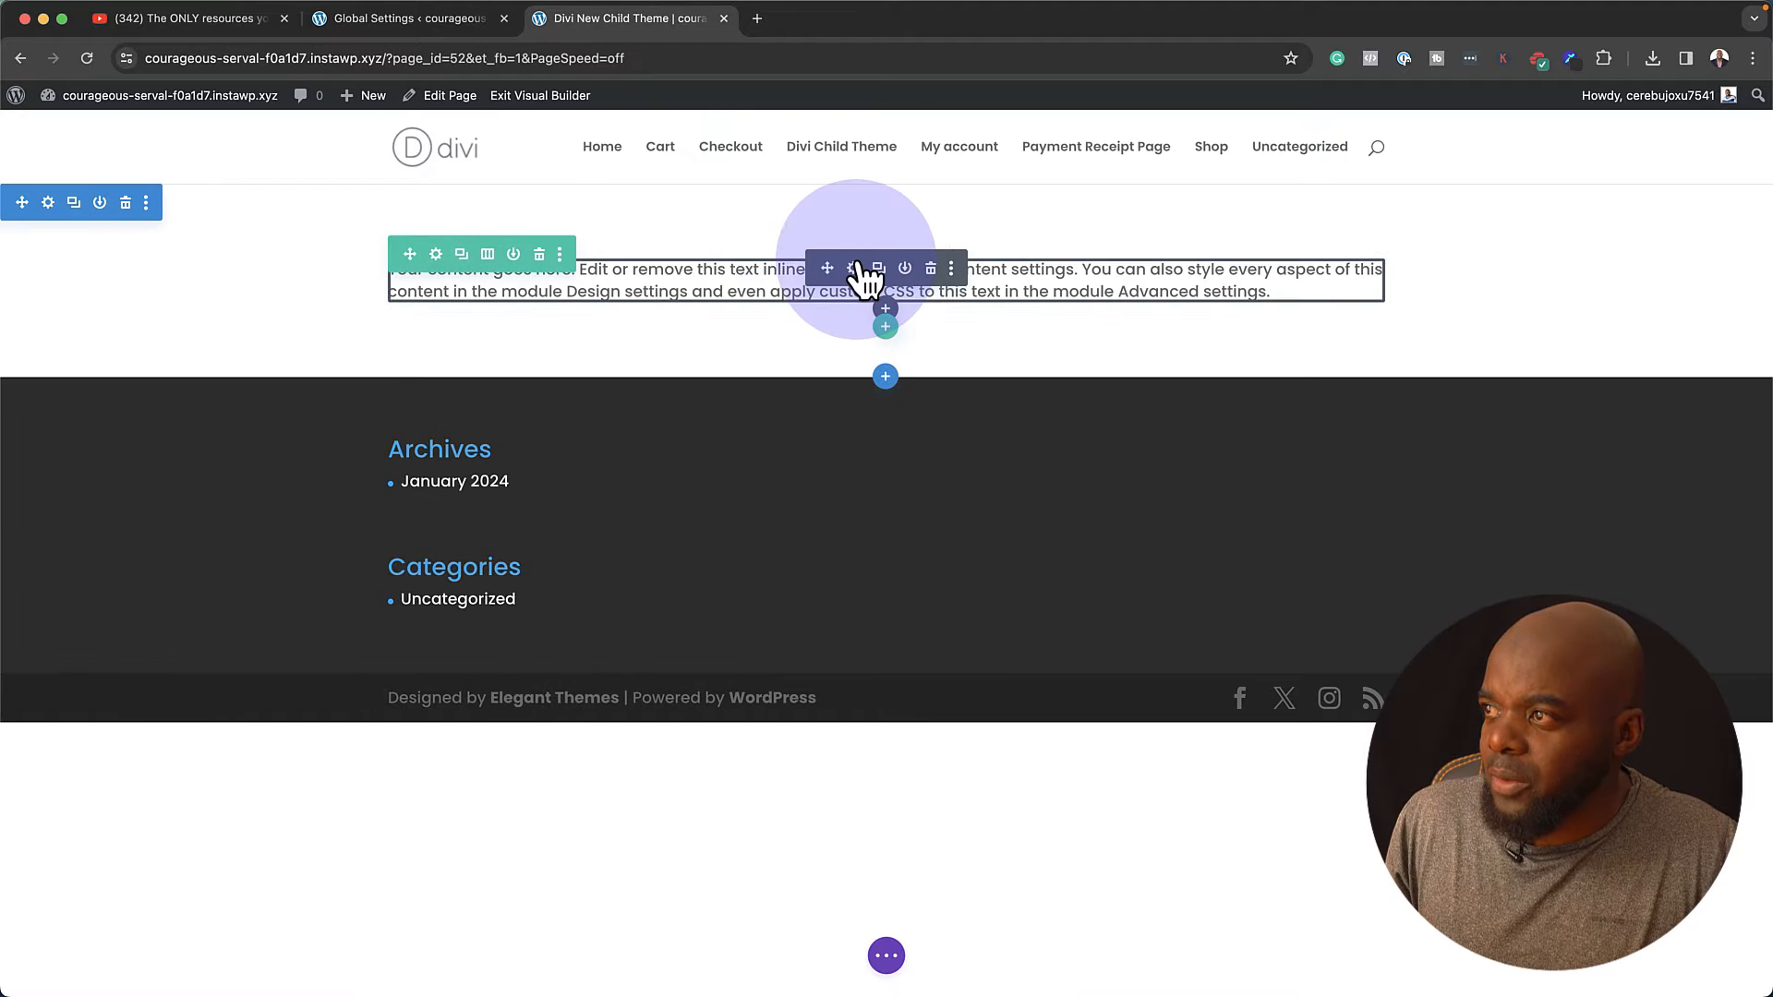
left_click(878, 268)
left_click(879, 268)
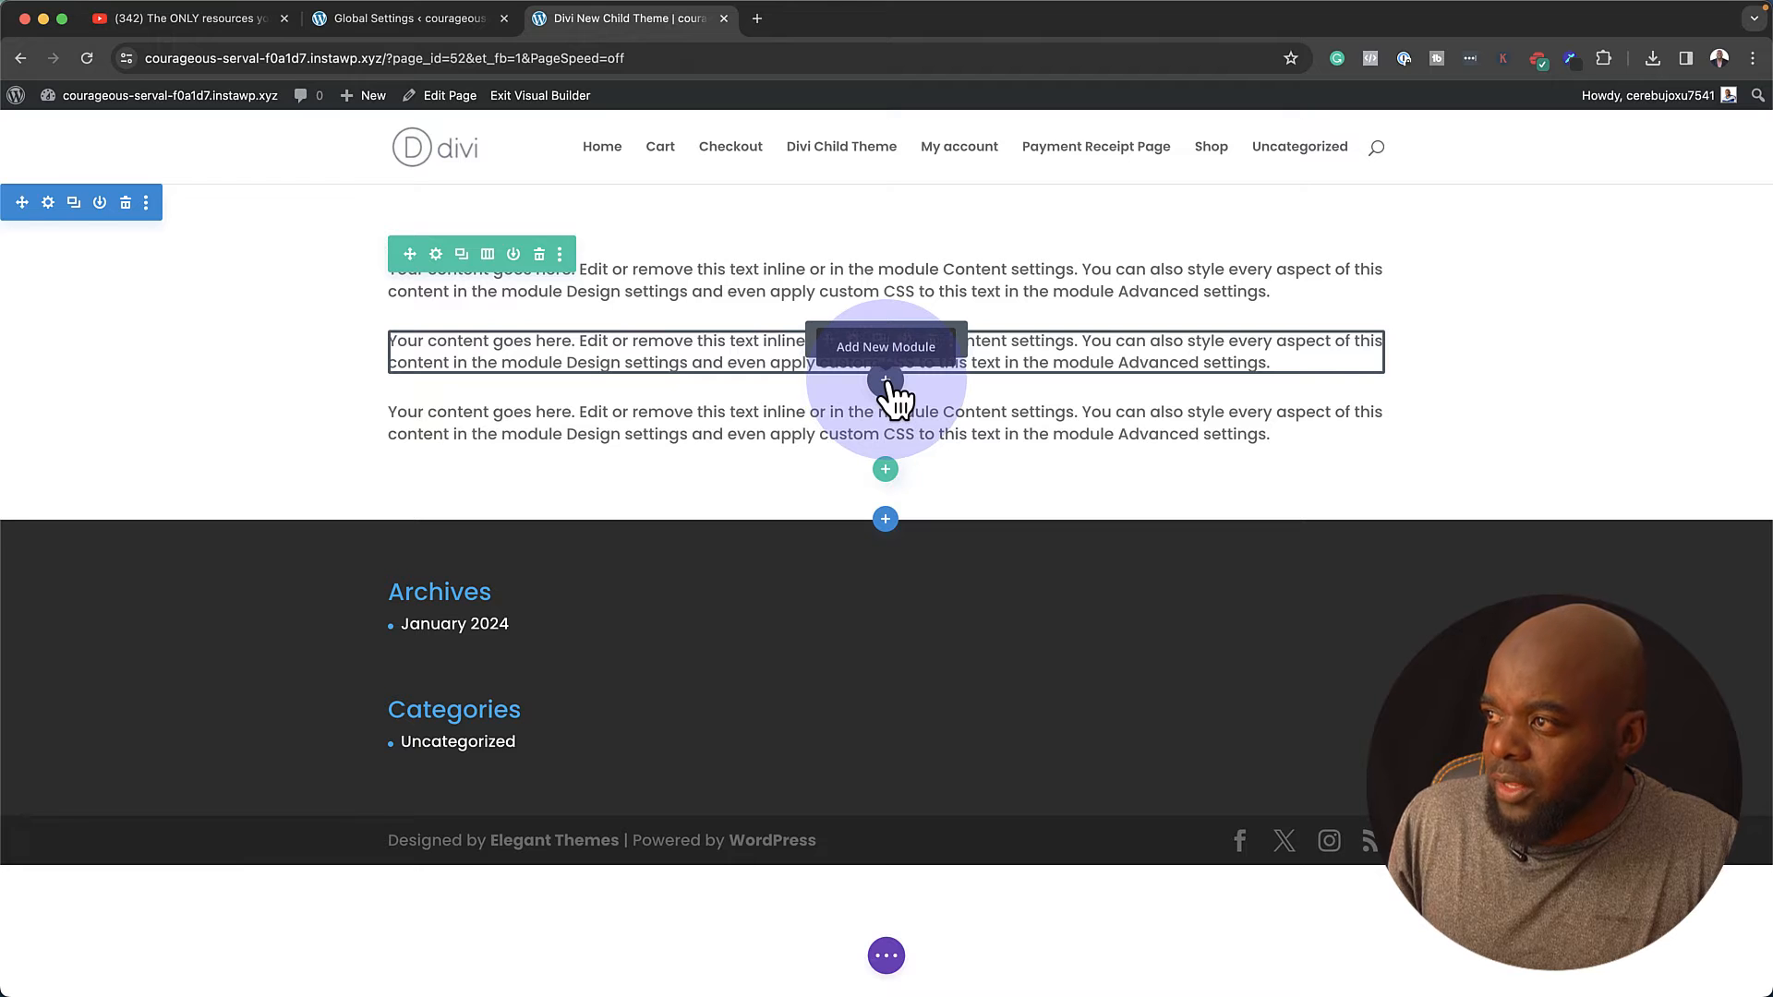
- Insert an Image module below the second text module and load bprombnail.jpg from the media library into it
left_click(885, 380)
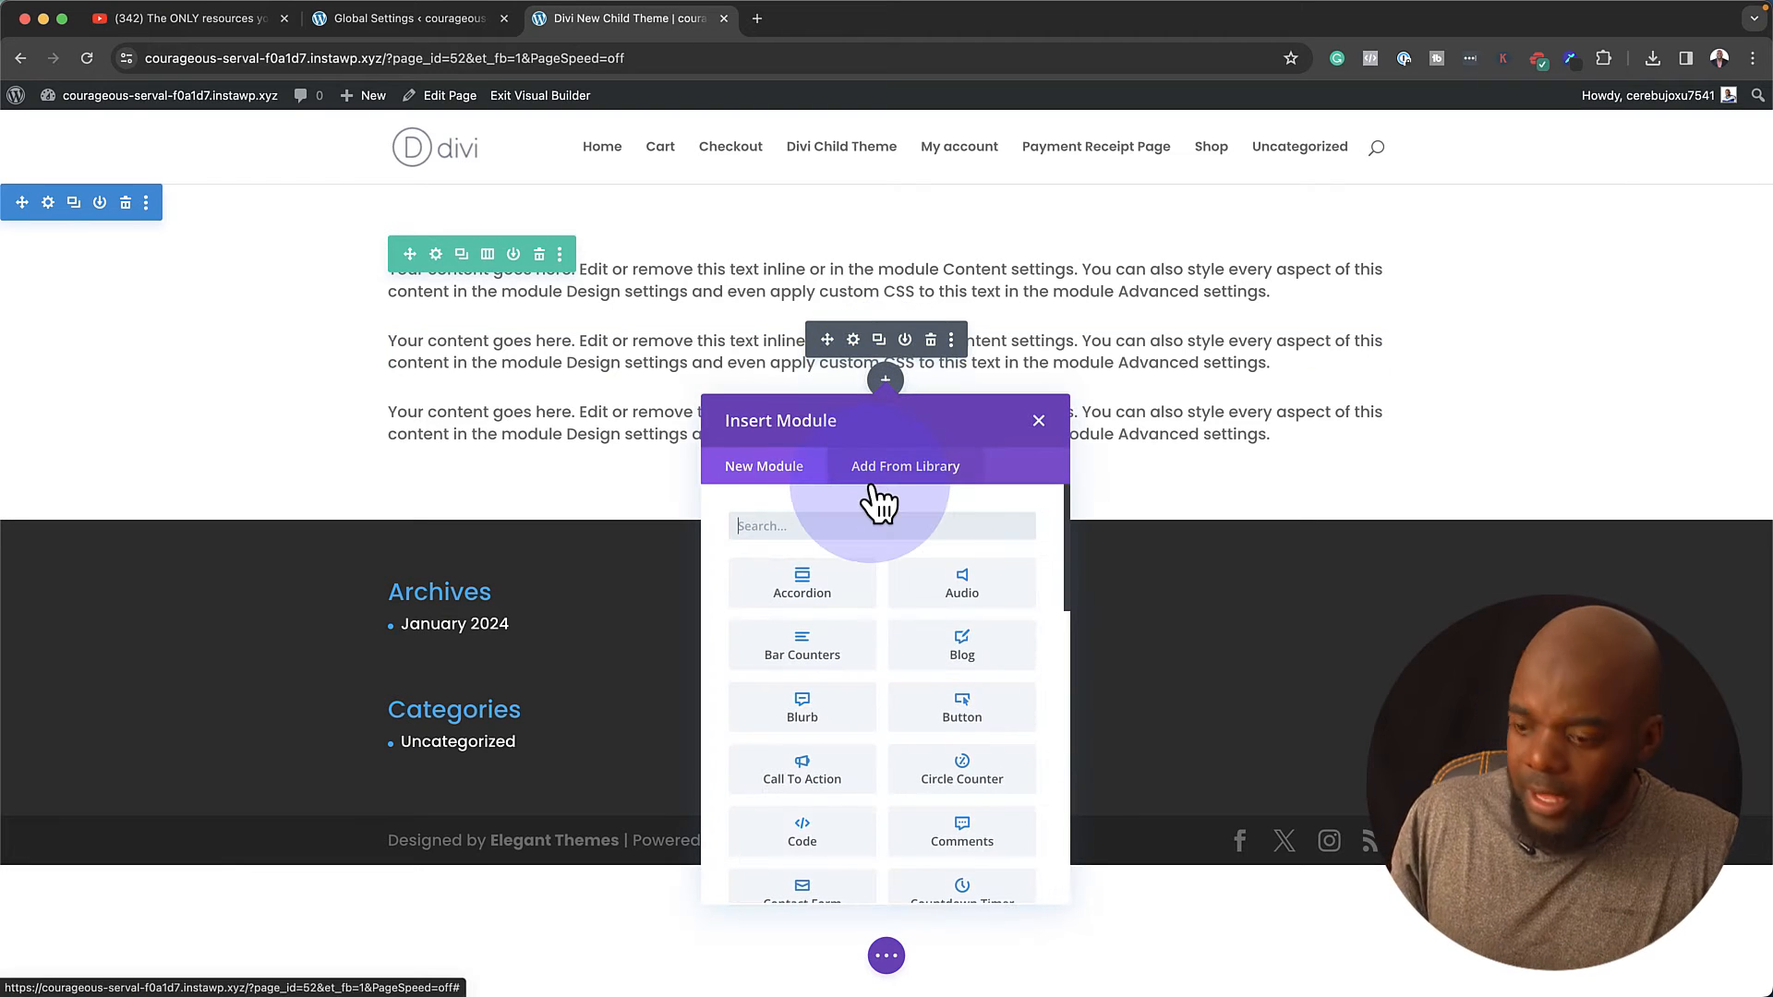
type("image")
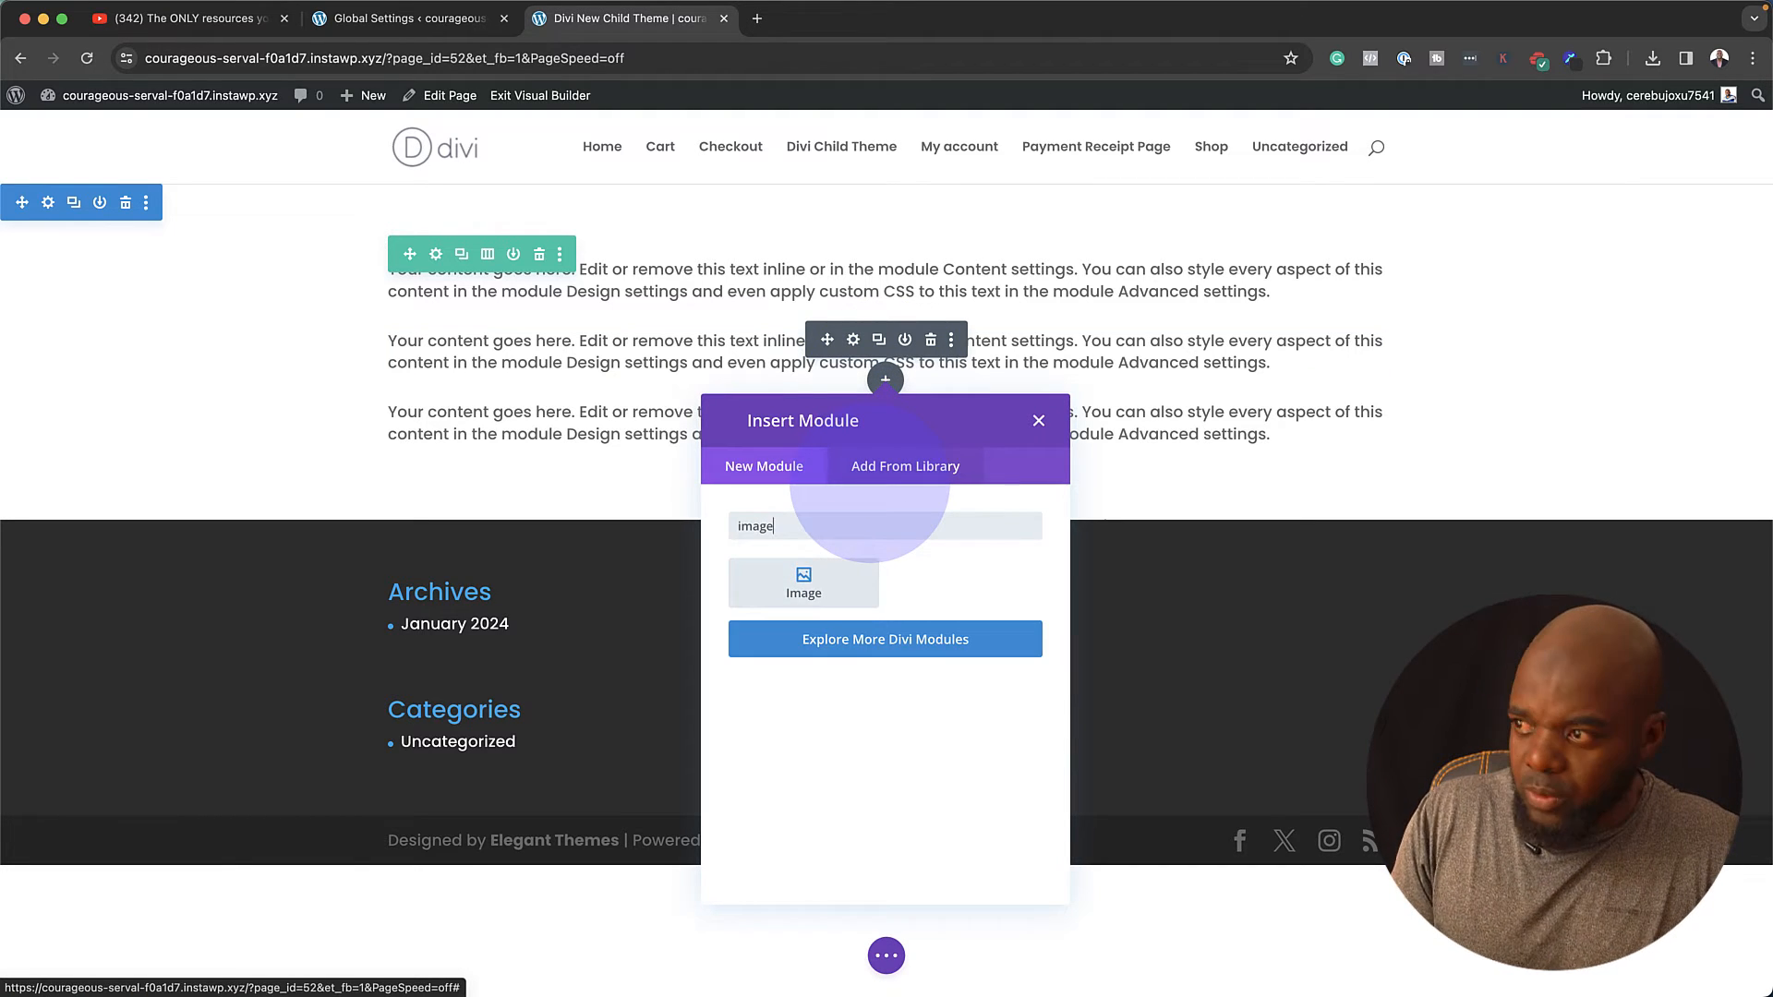
left_click(850, 577)
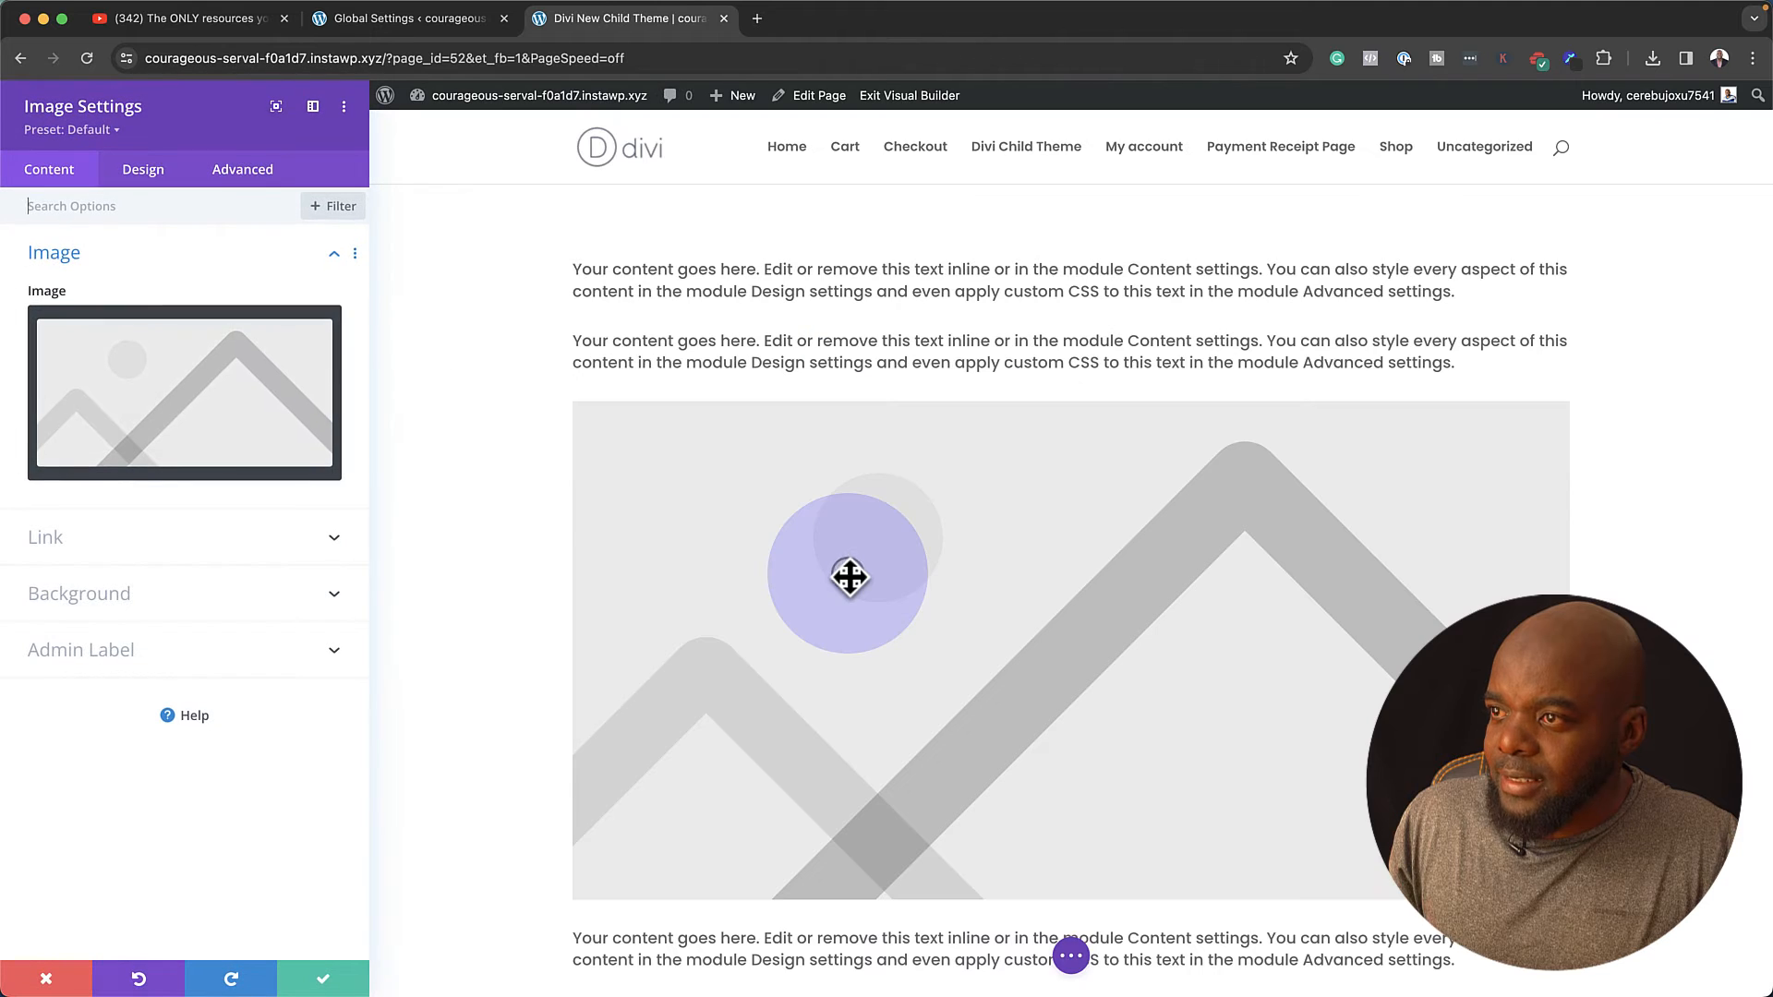
left_click(291, 424)
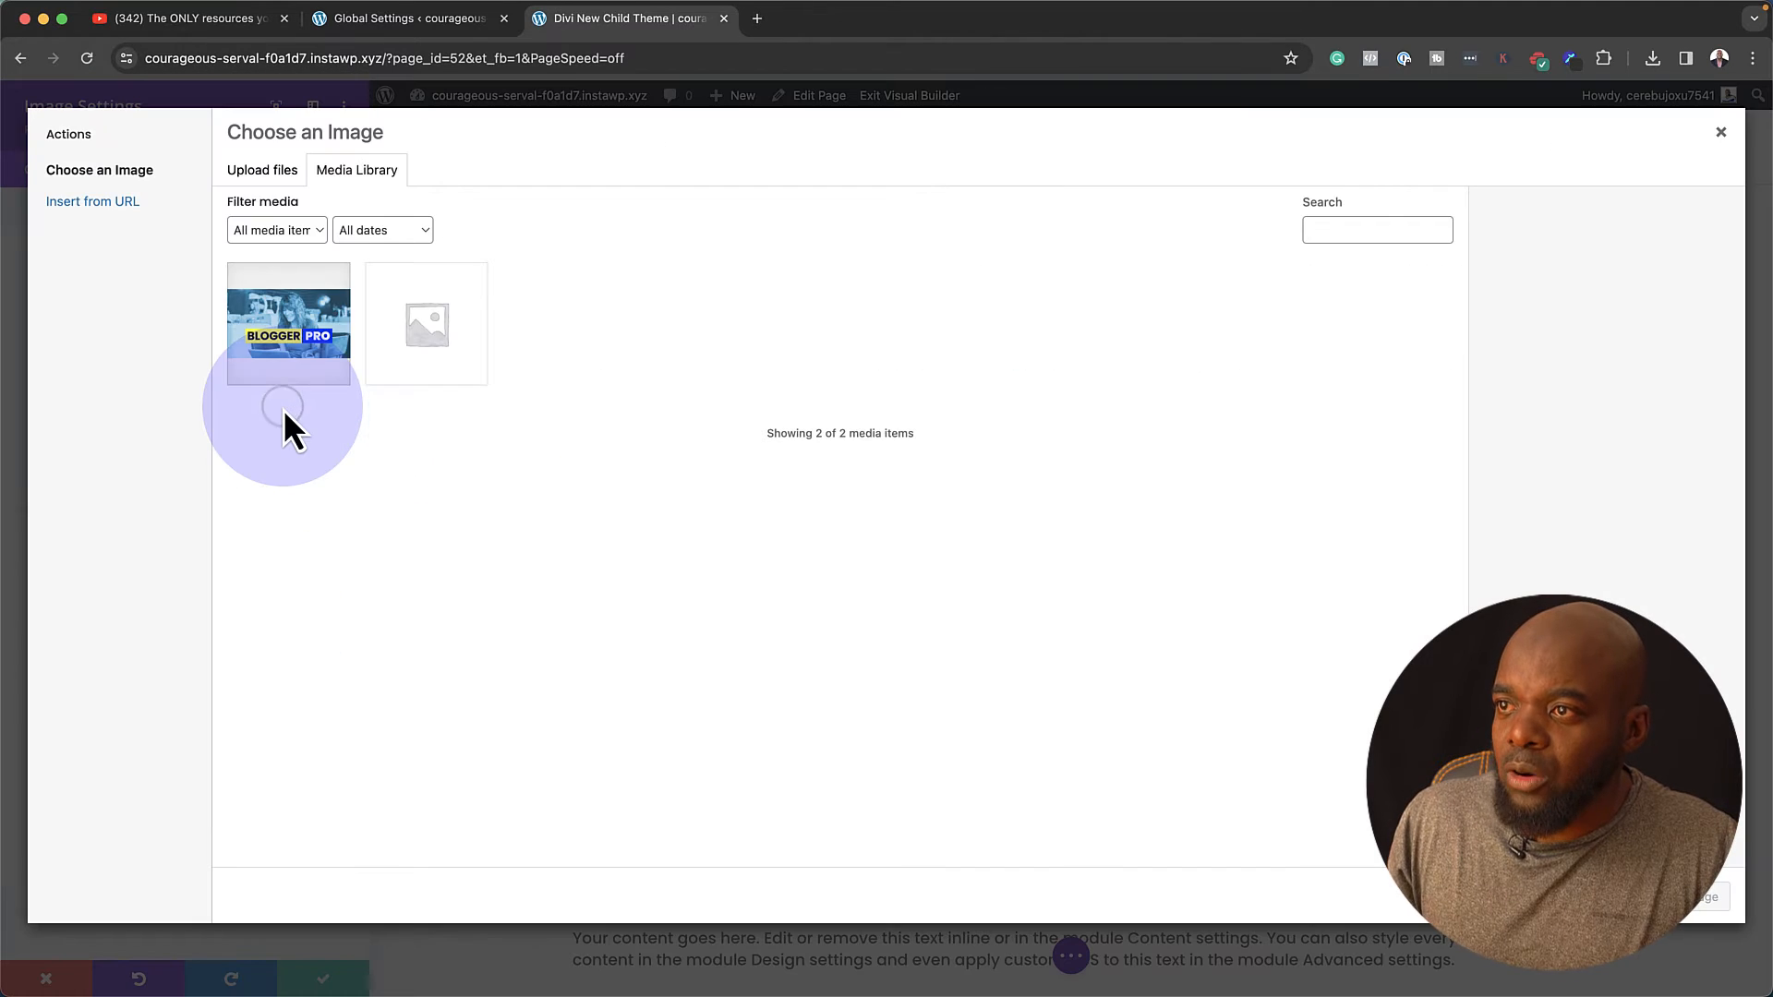
left_click(295, 333)
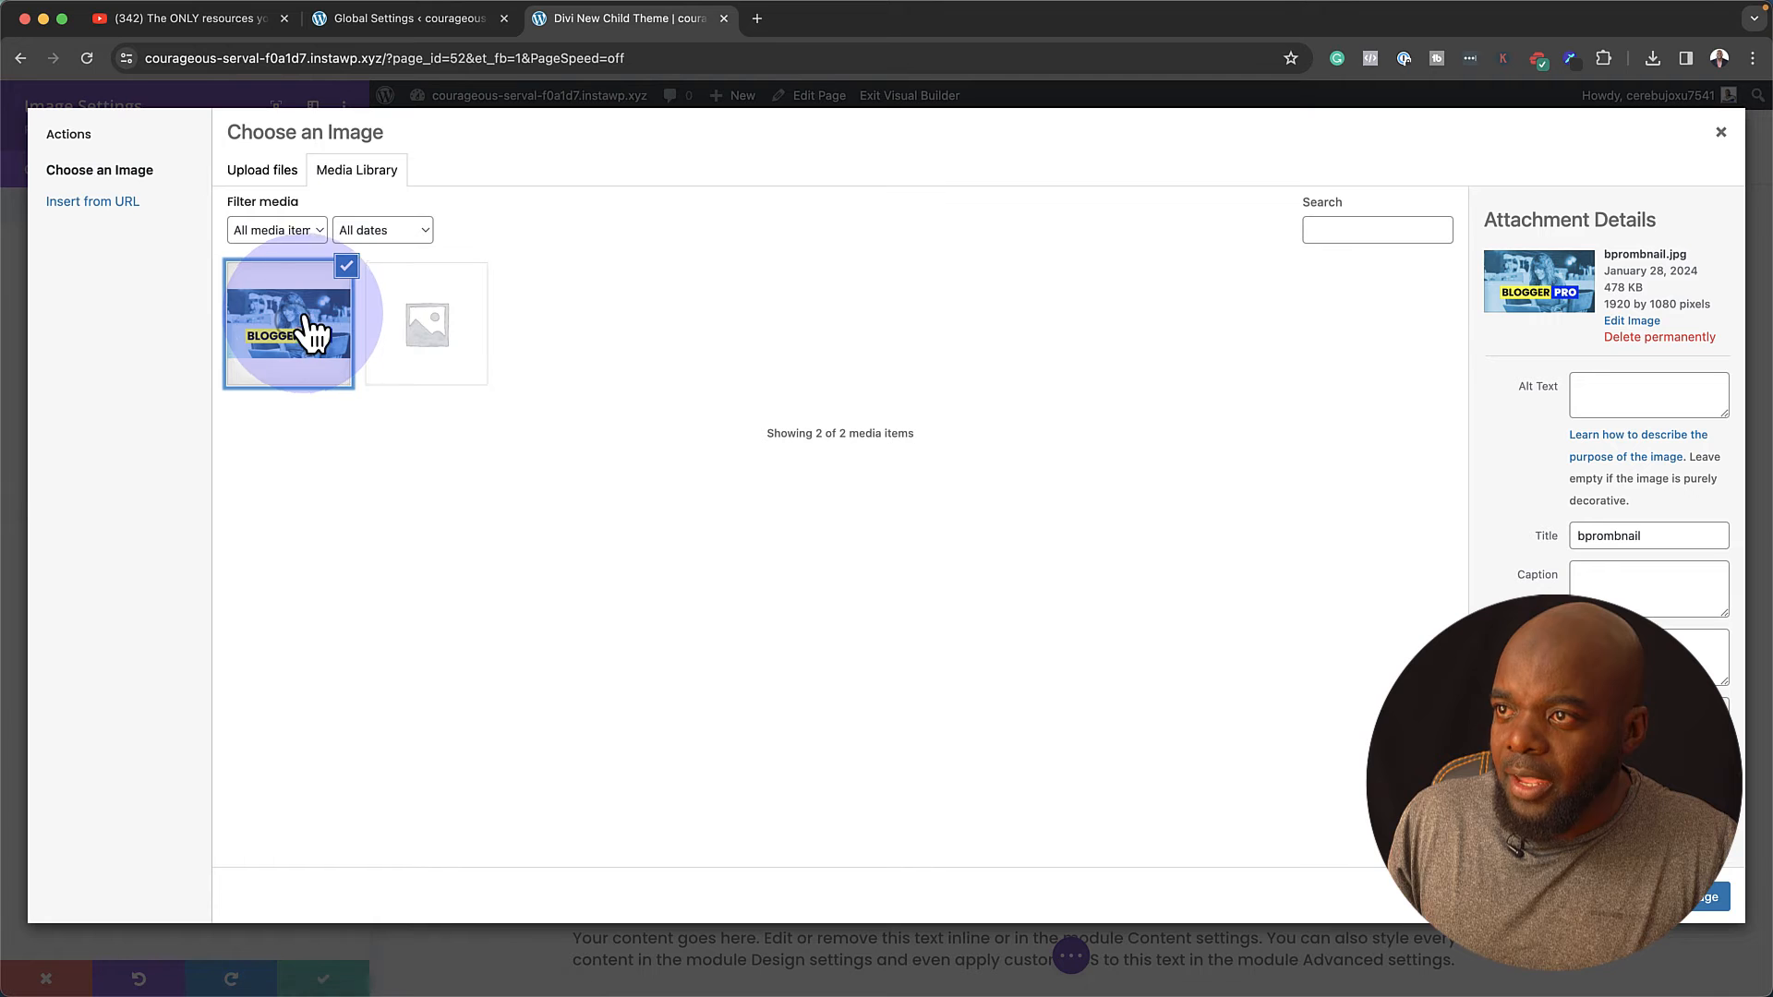
left_click(1699, 914)
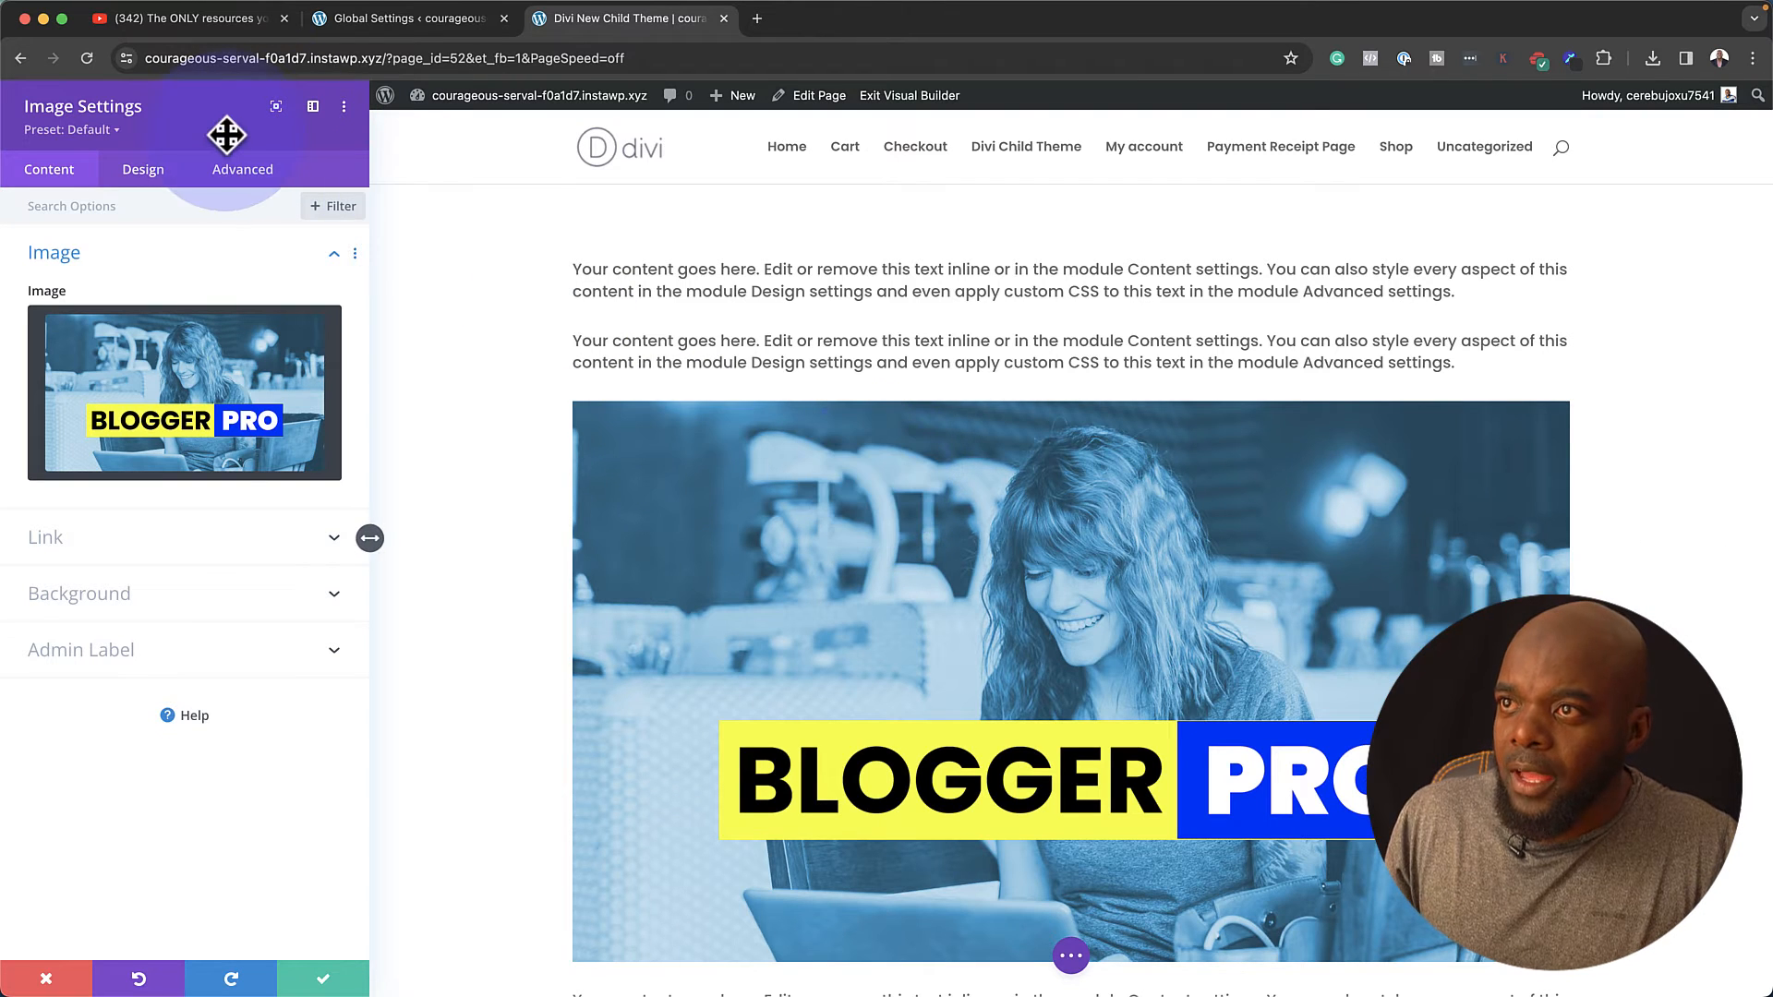
- Round all four corners of the Blogger Pro image to 14px and save the image module
left_click(155, 164)
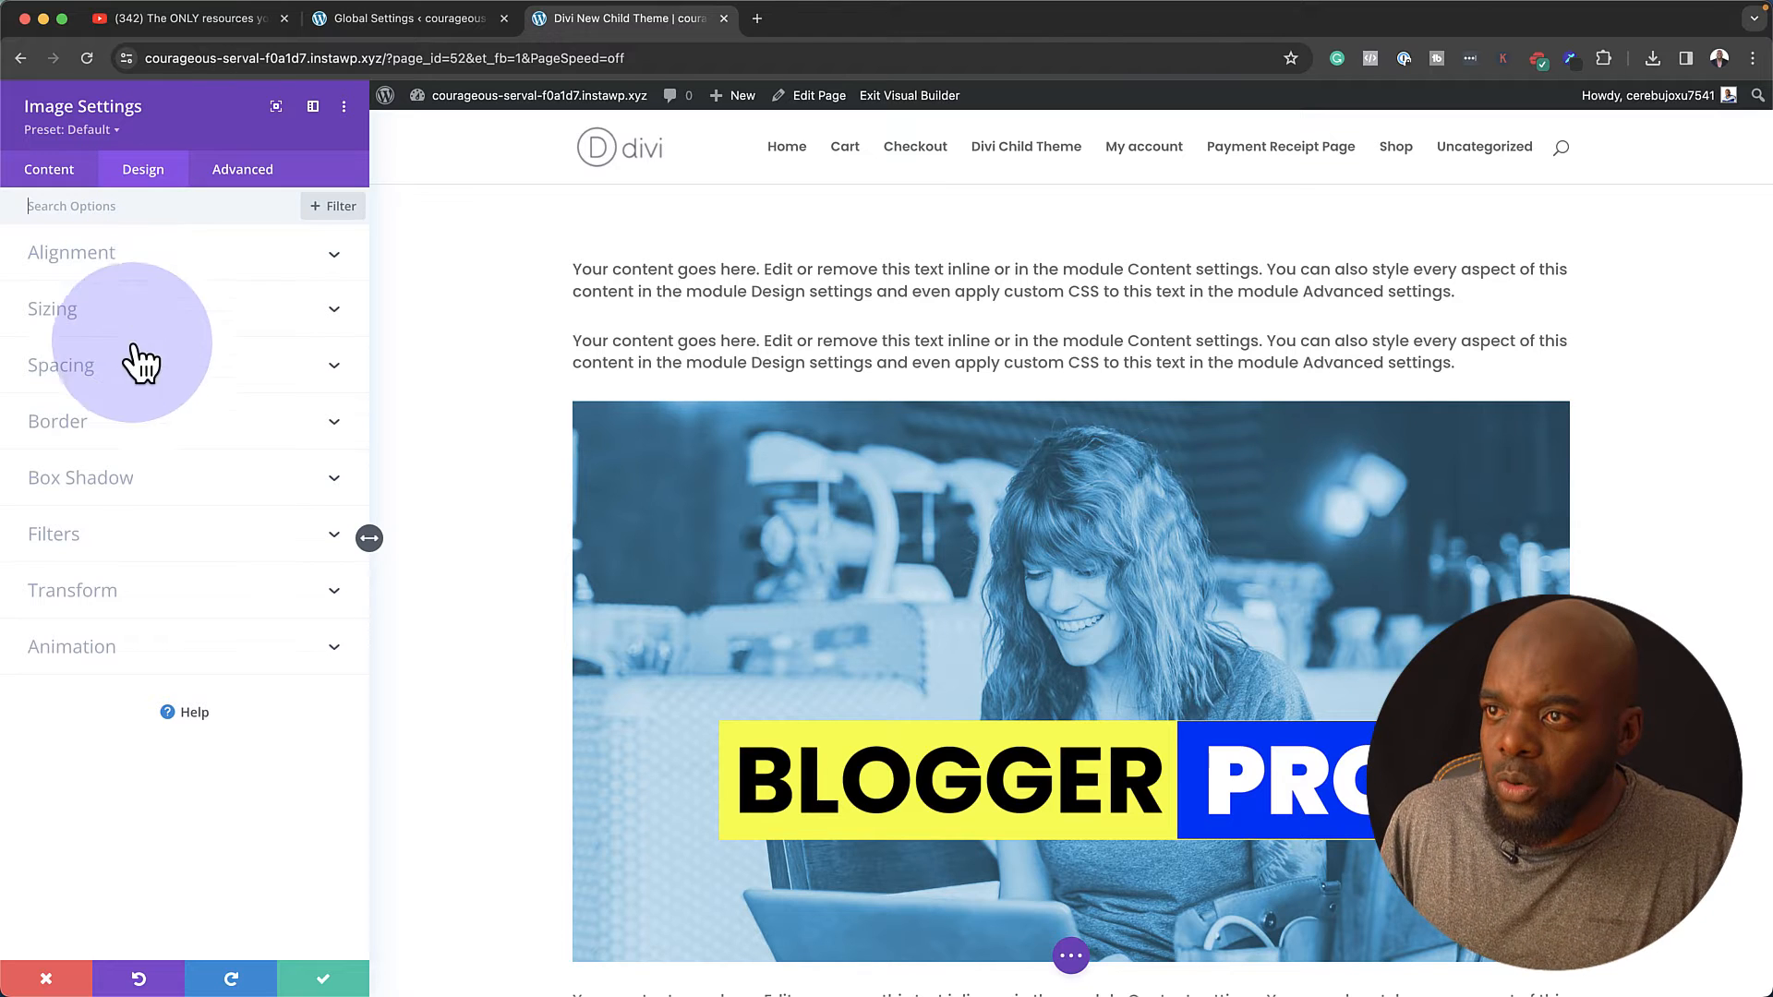
left_click(101, 427)
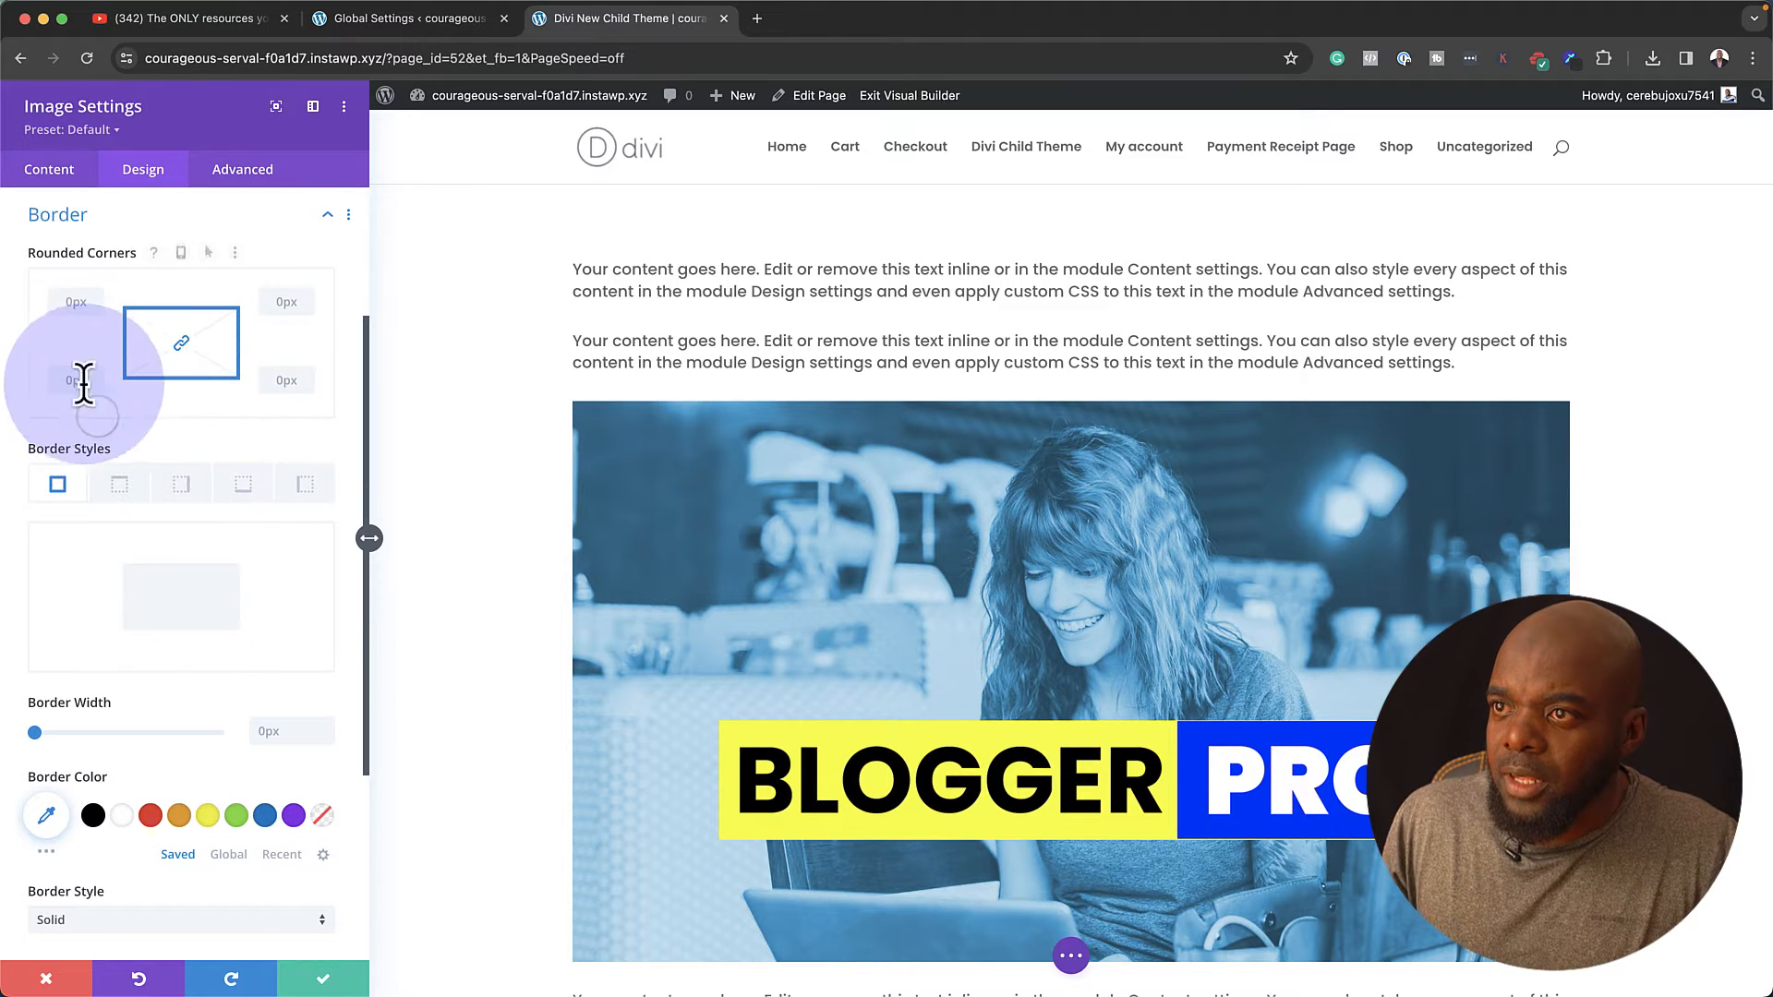
left_click_drag(78, 406, 88, 407)
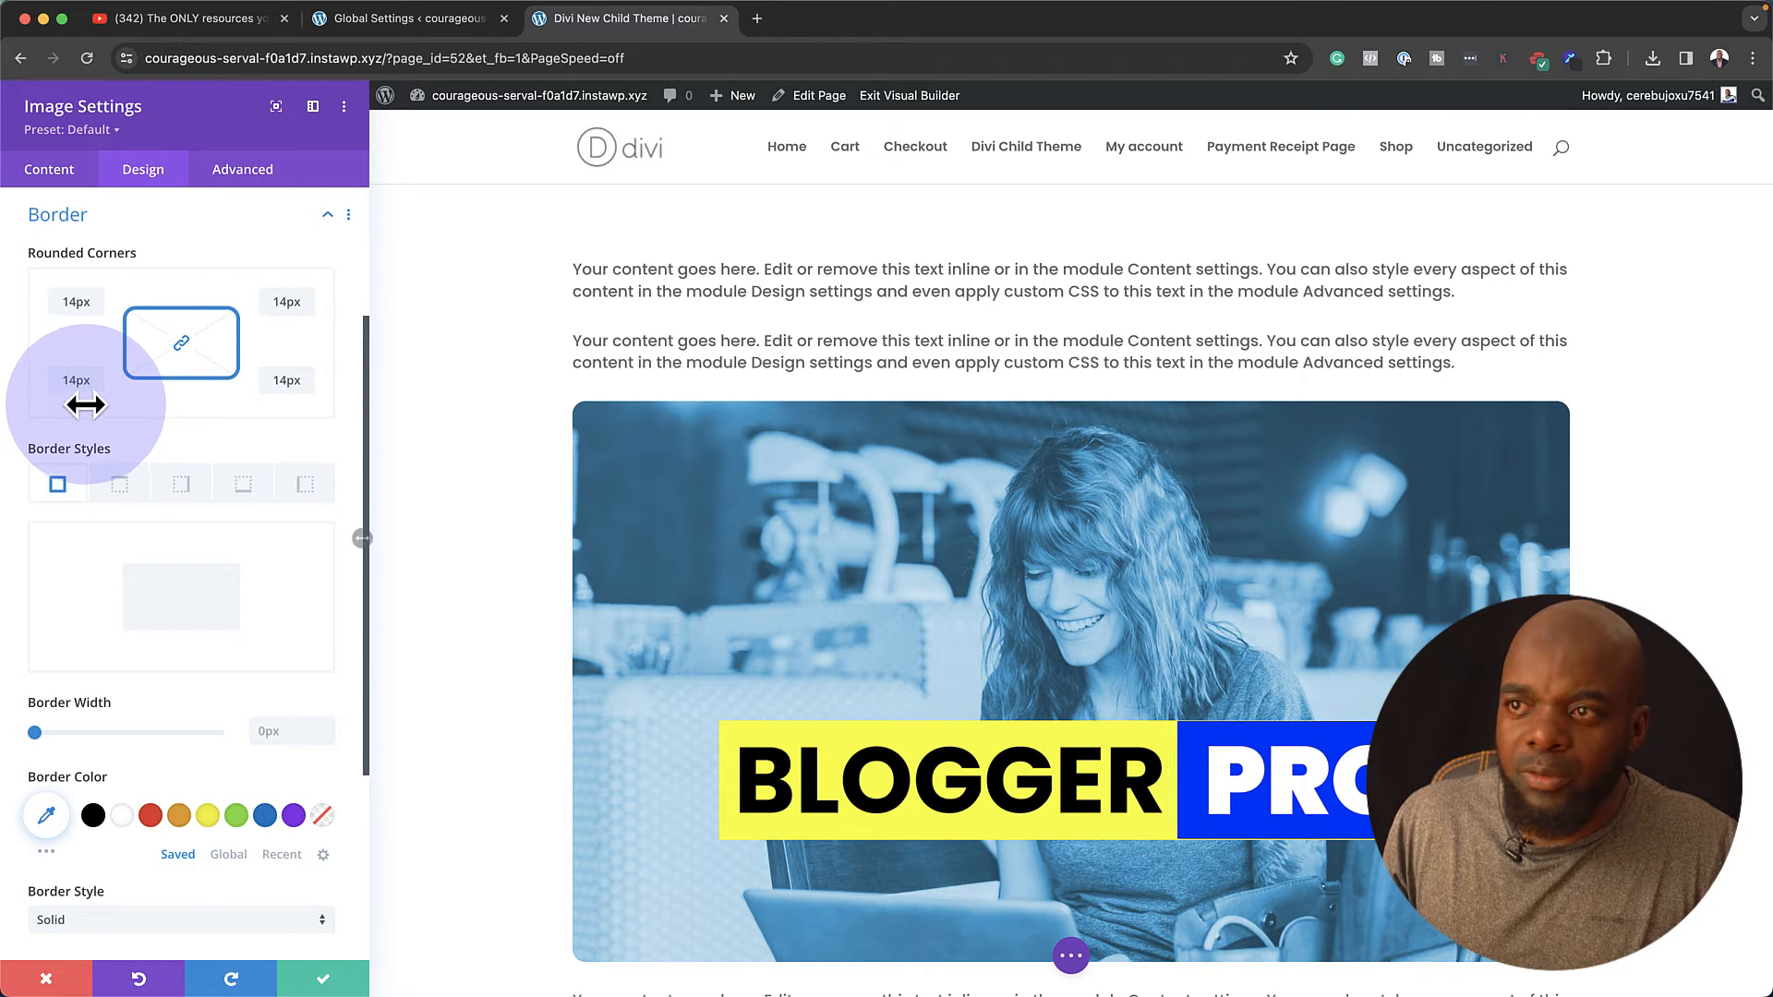
left_click(325, 981)
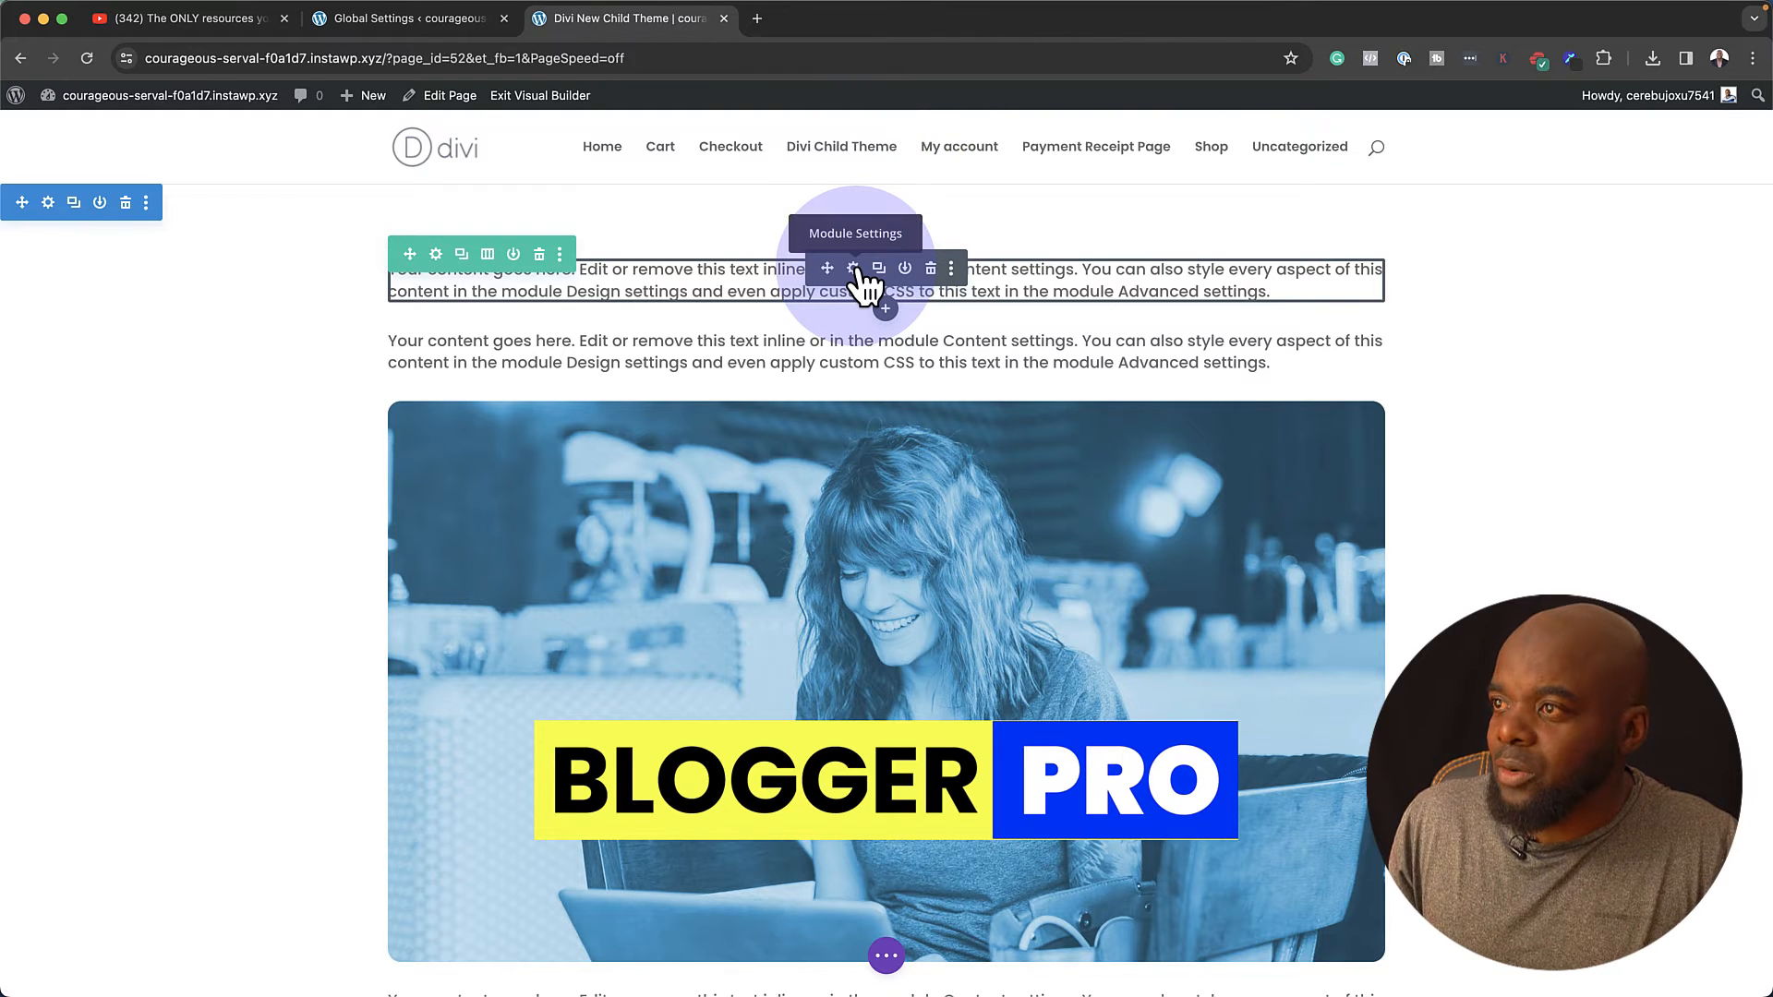
- Replace the placeholder body of the first text module with "Special Offer 20% OFF"
left_click(855, 271)
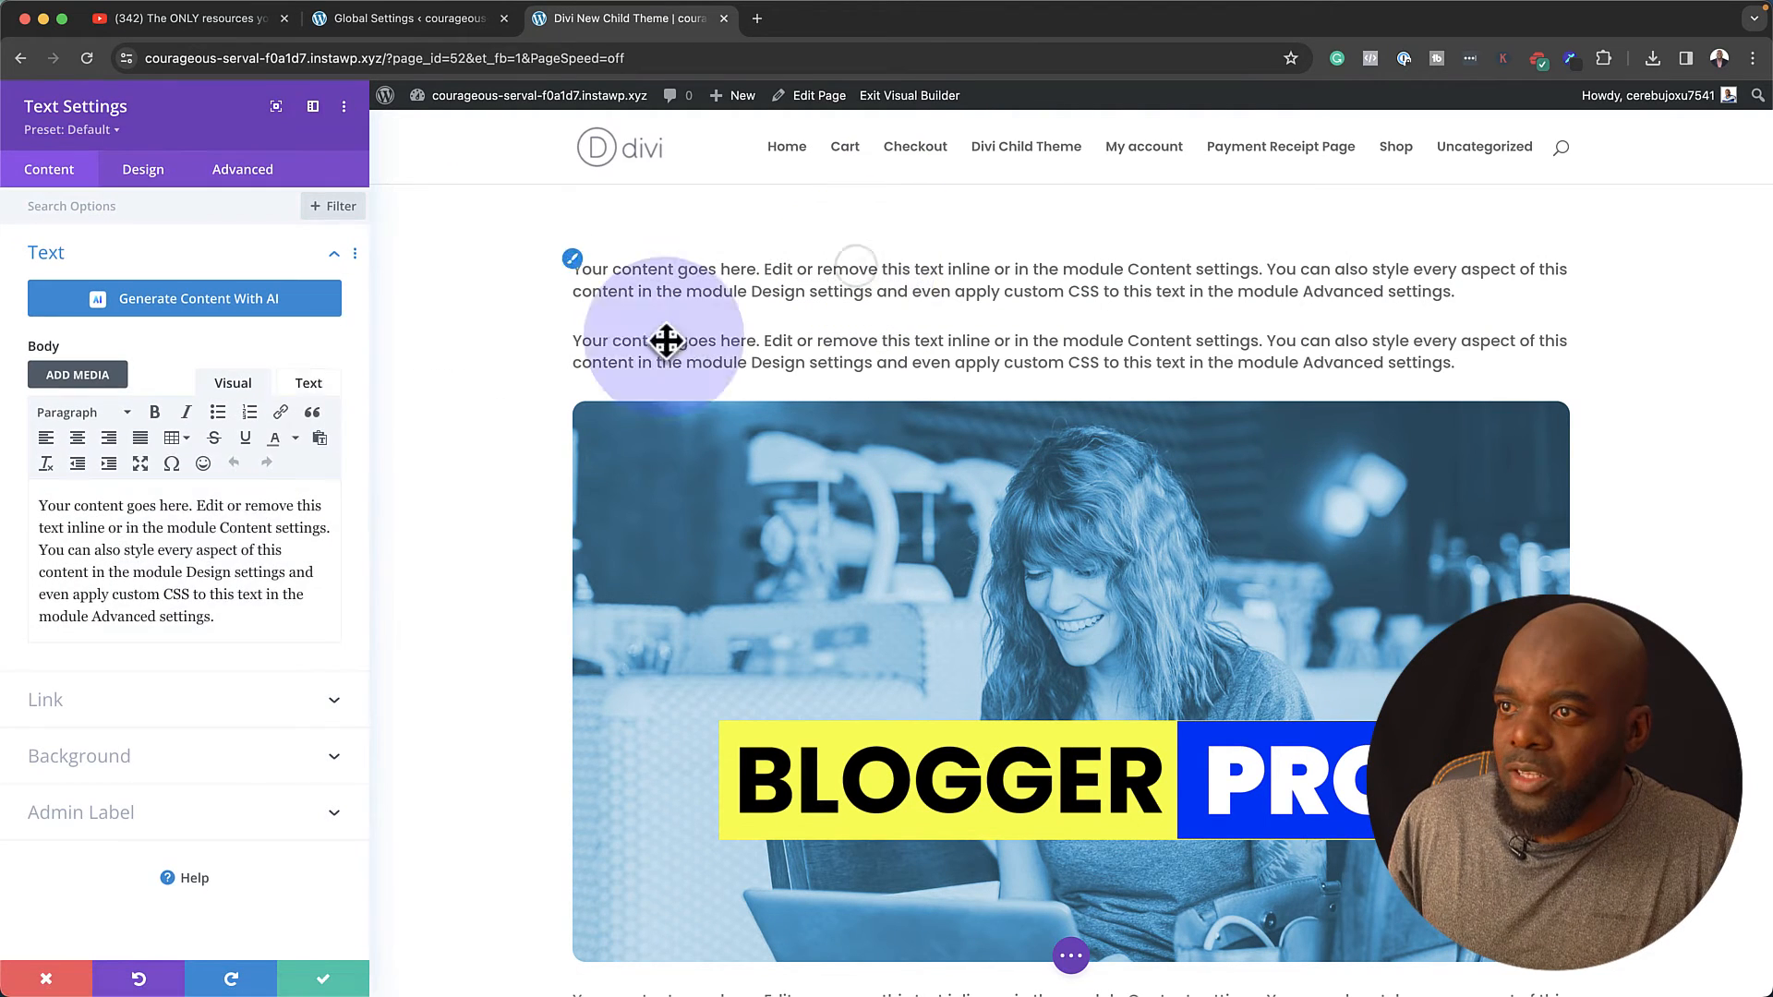
left_click_drag(223, 619, 40, 506)
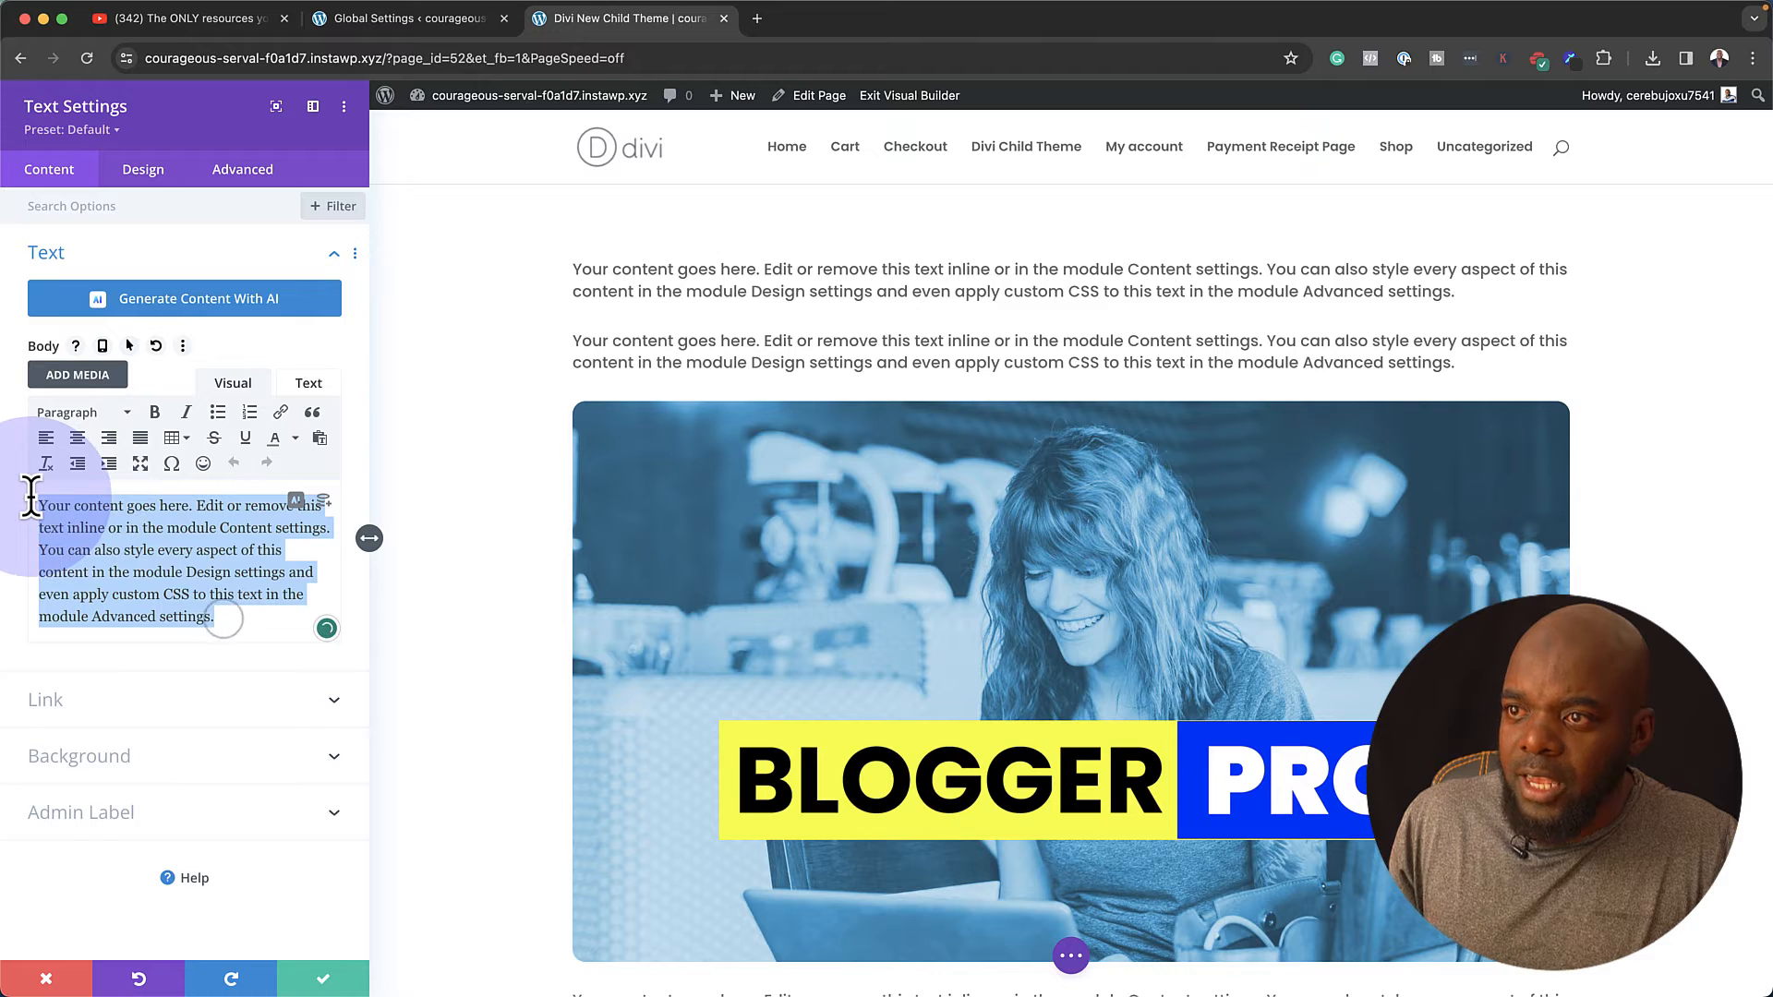
type("Special Offer 20")
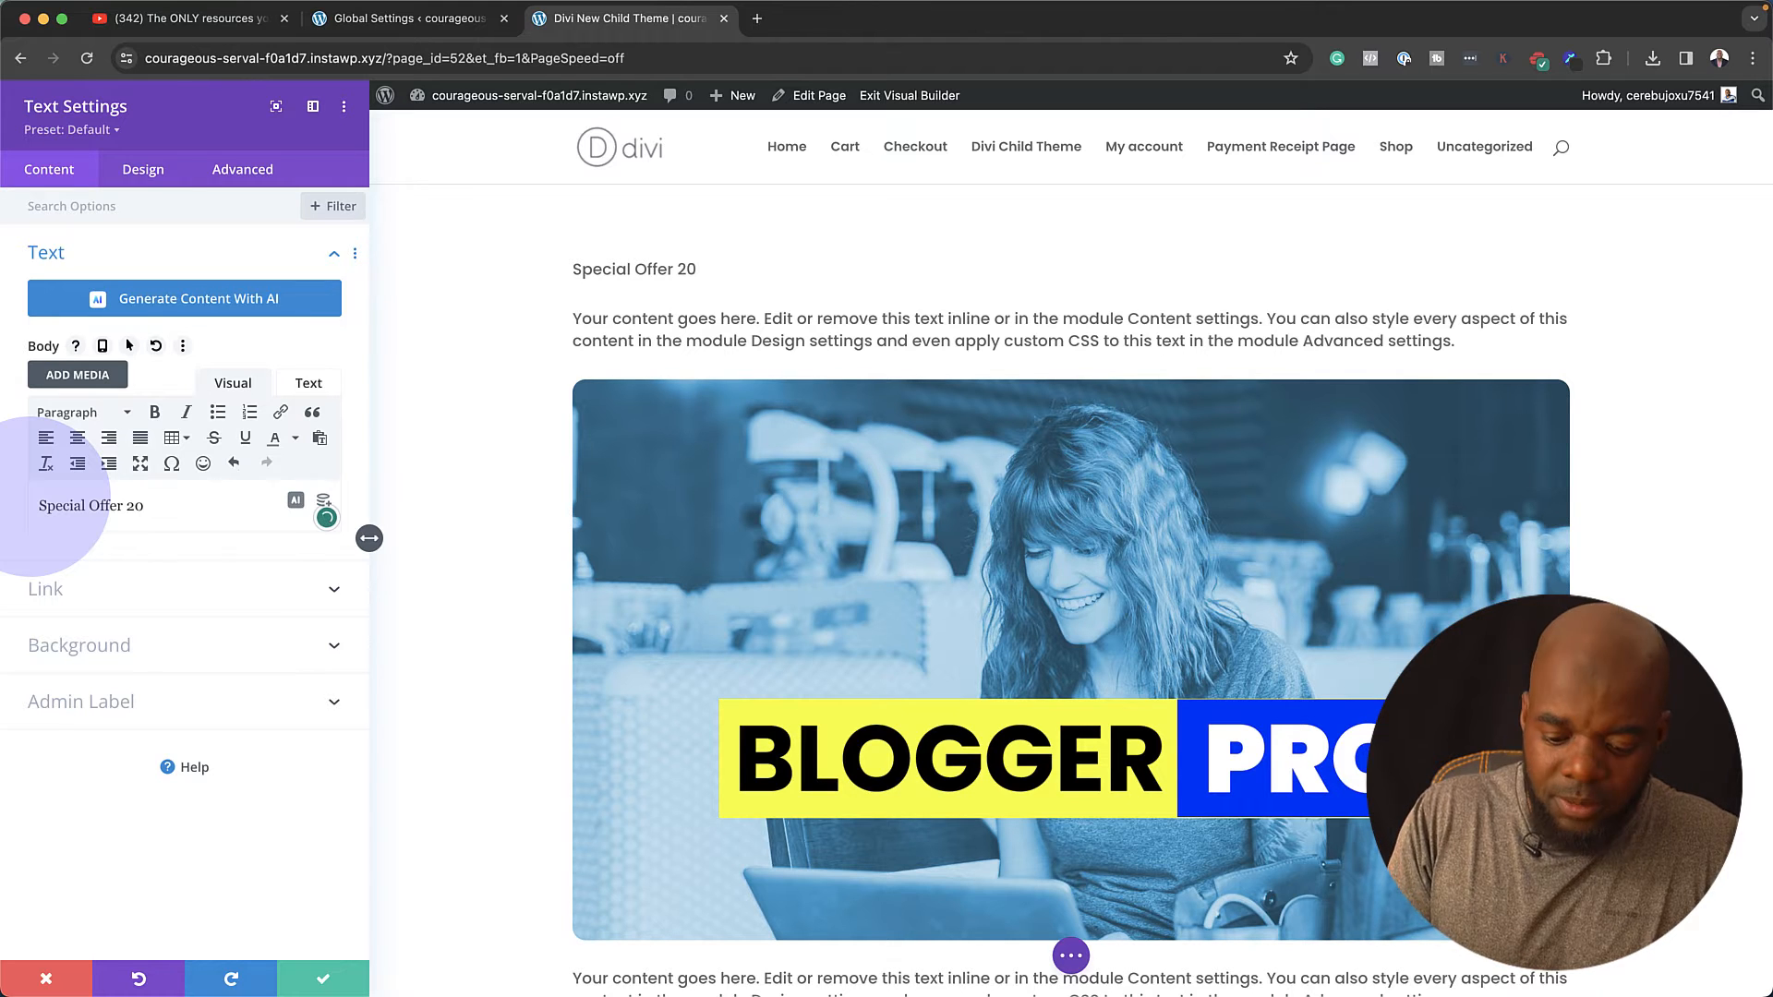
type("% OFF")
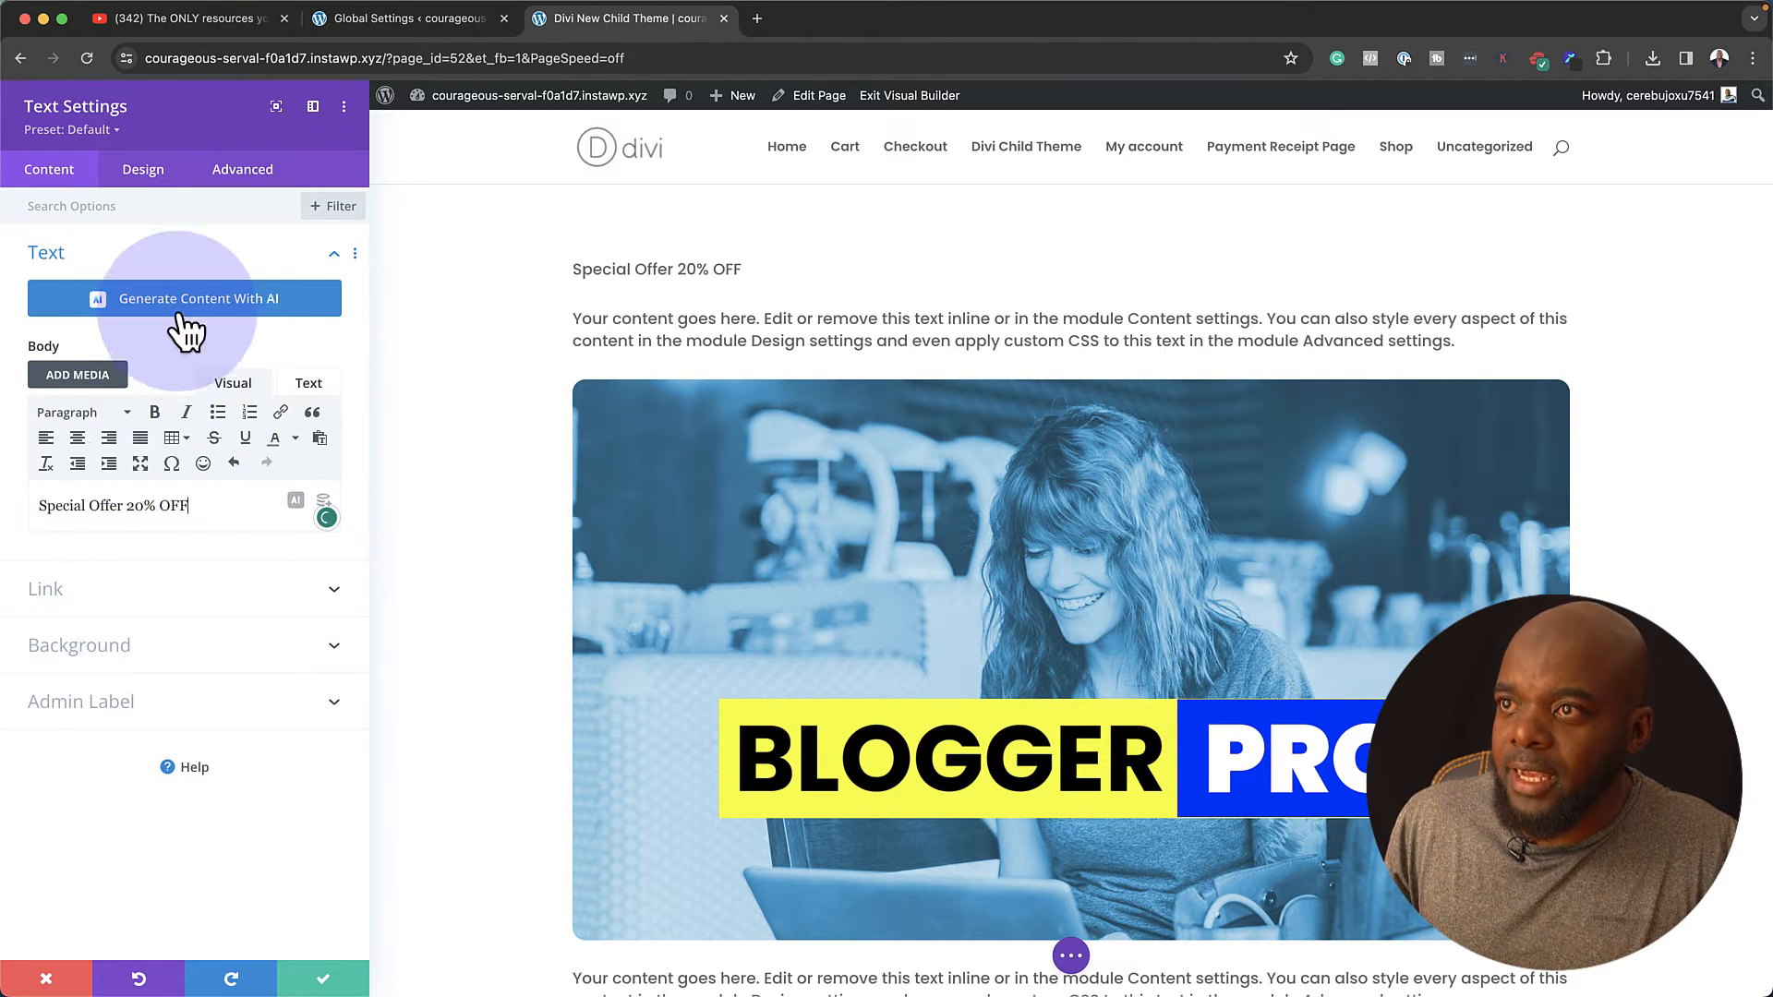
- Style the special offer text as centred, 18px and Semi Bold, and save the module
left_click(157, 176)
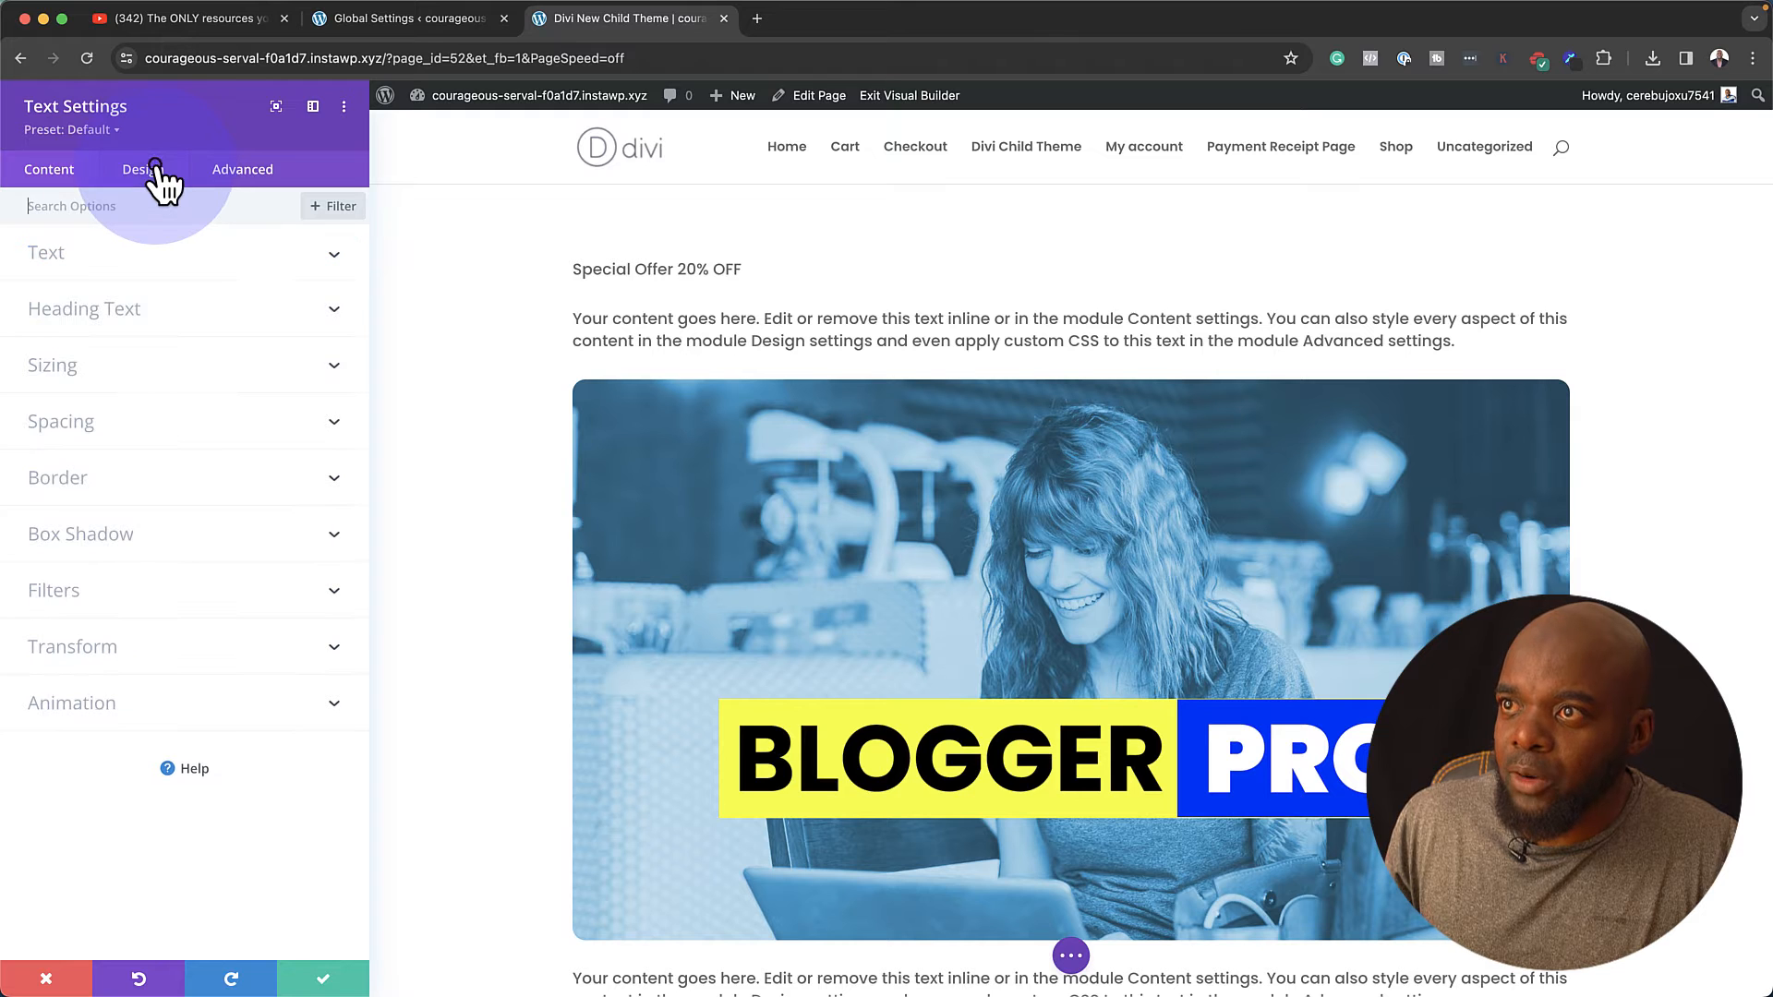
left_click(117, 251)
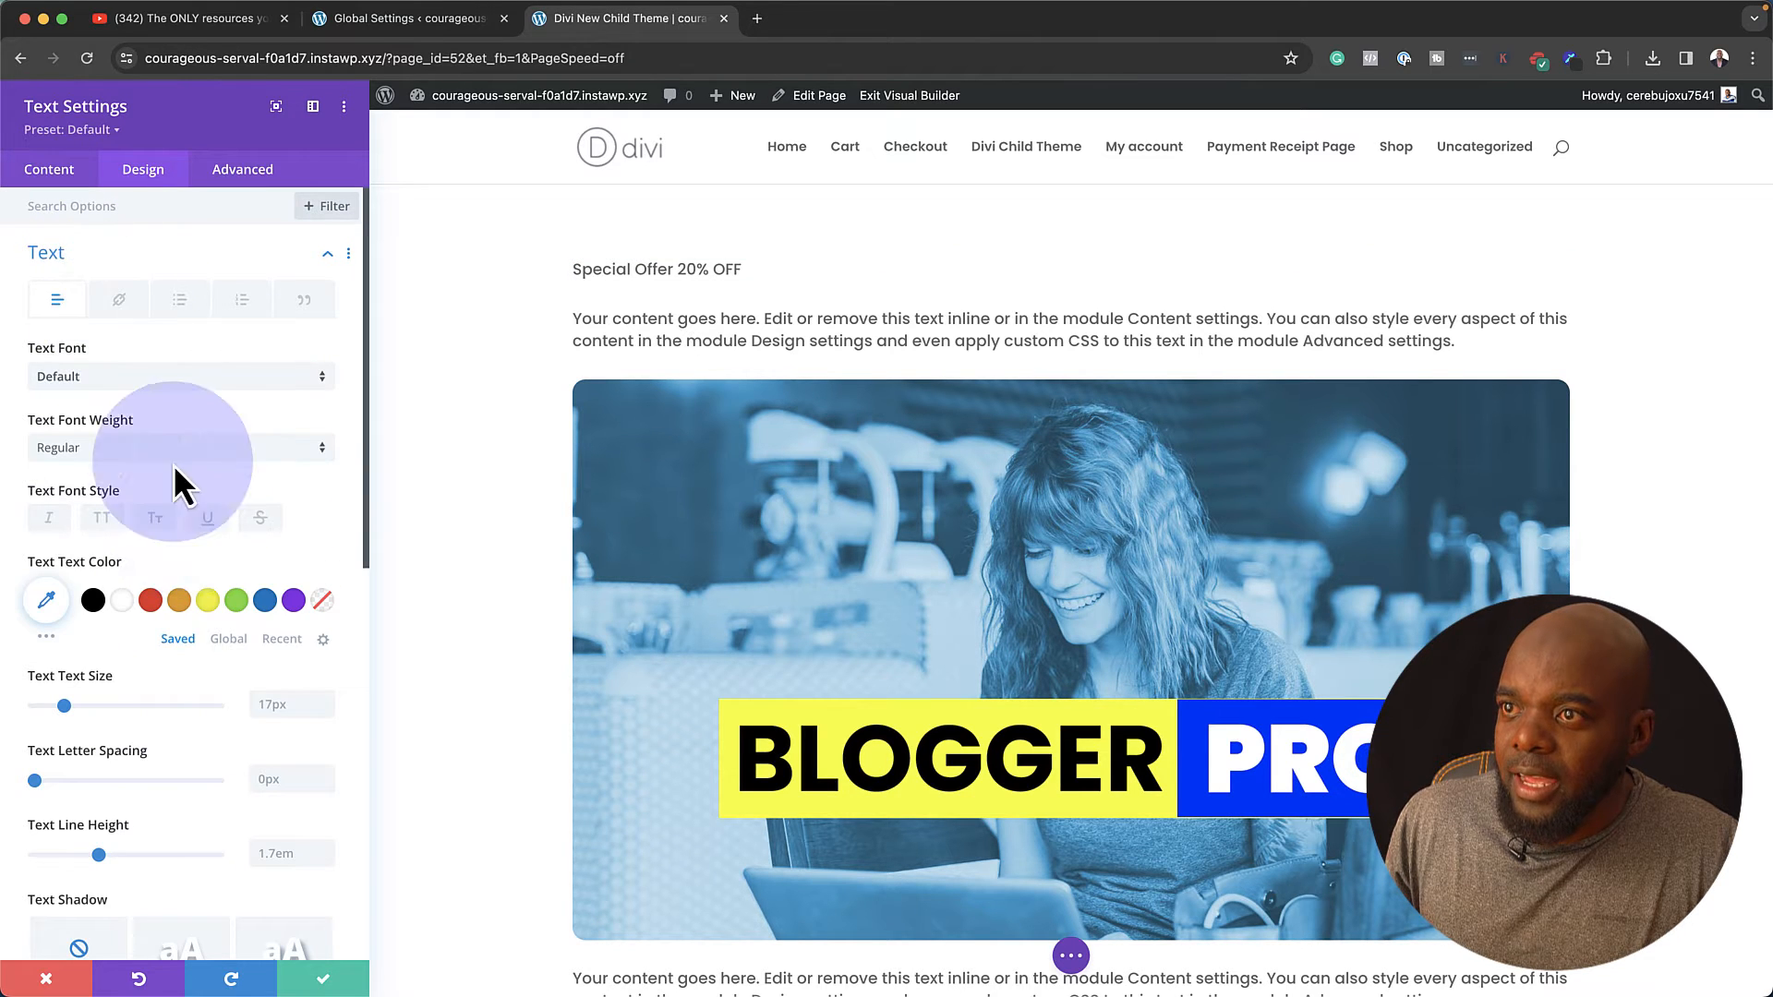
scroll(164, 672, "down", 1)
scroll(164, 672, "down", 5)
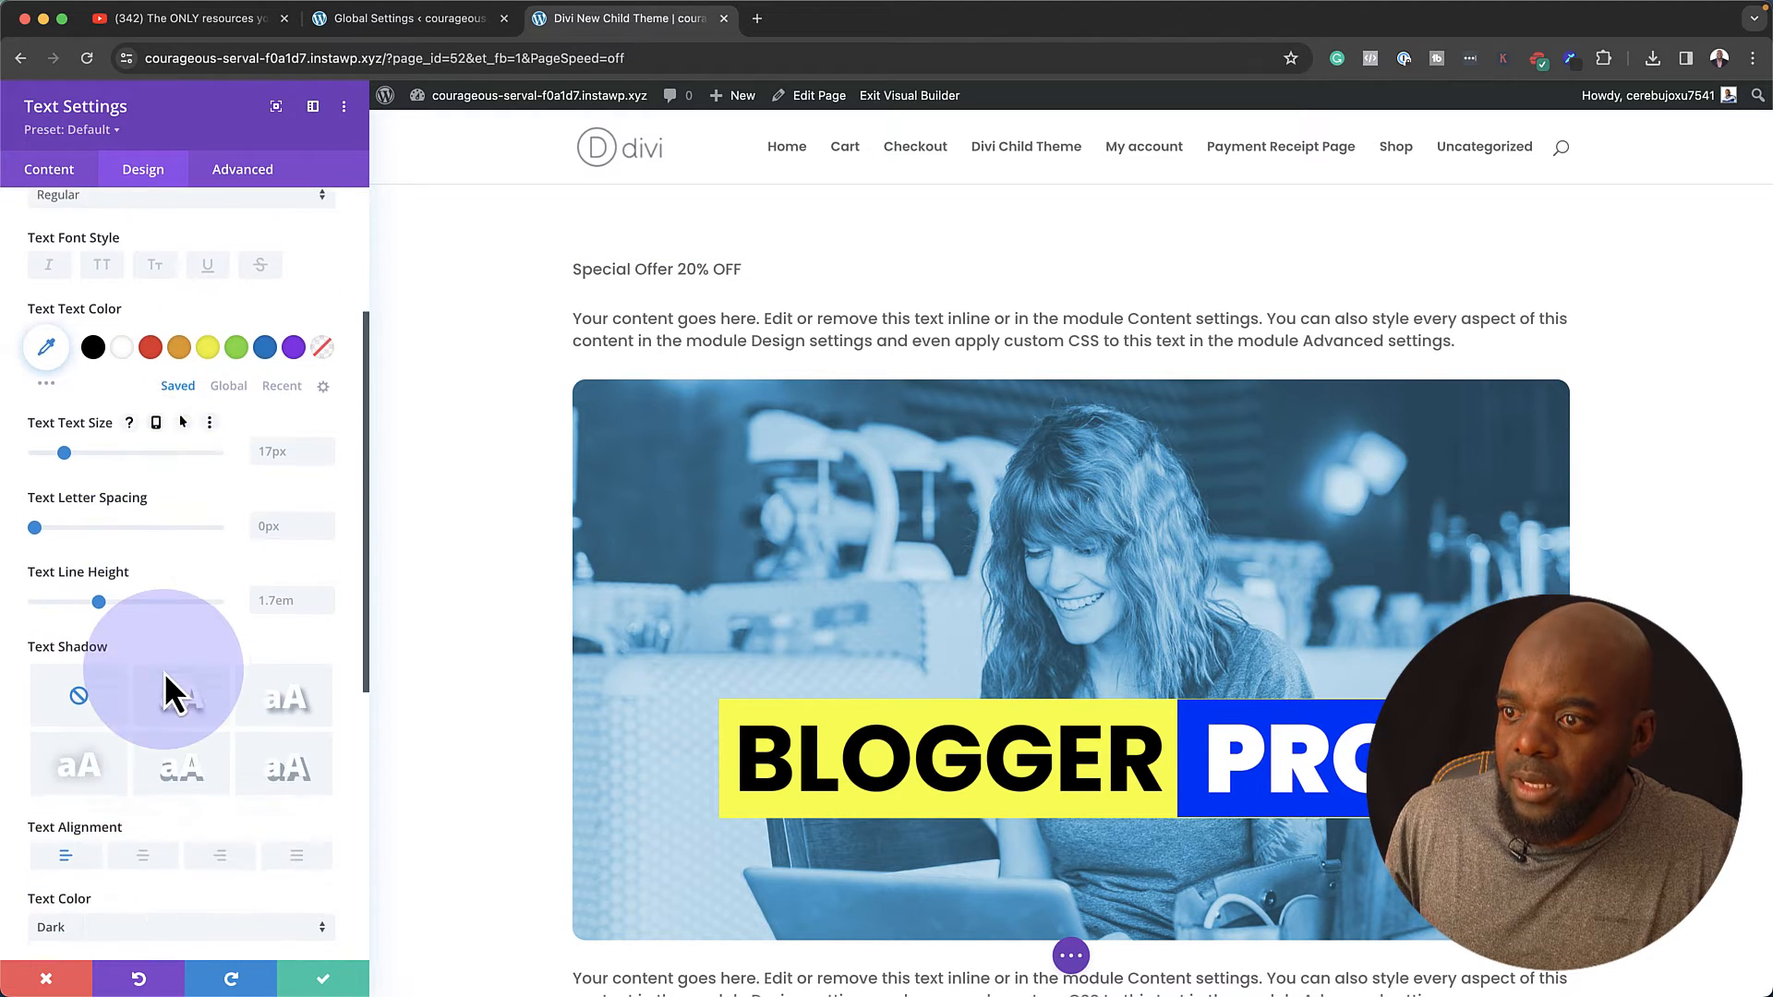
left_click(142, 819)
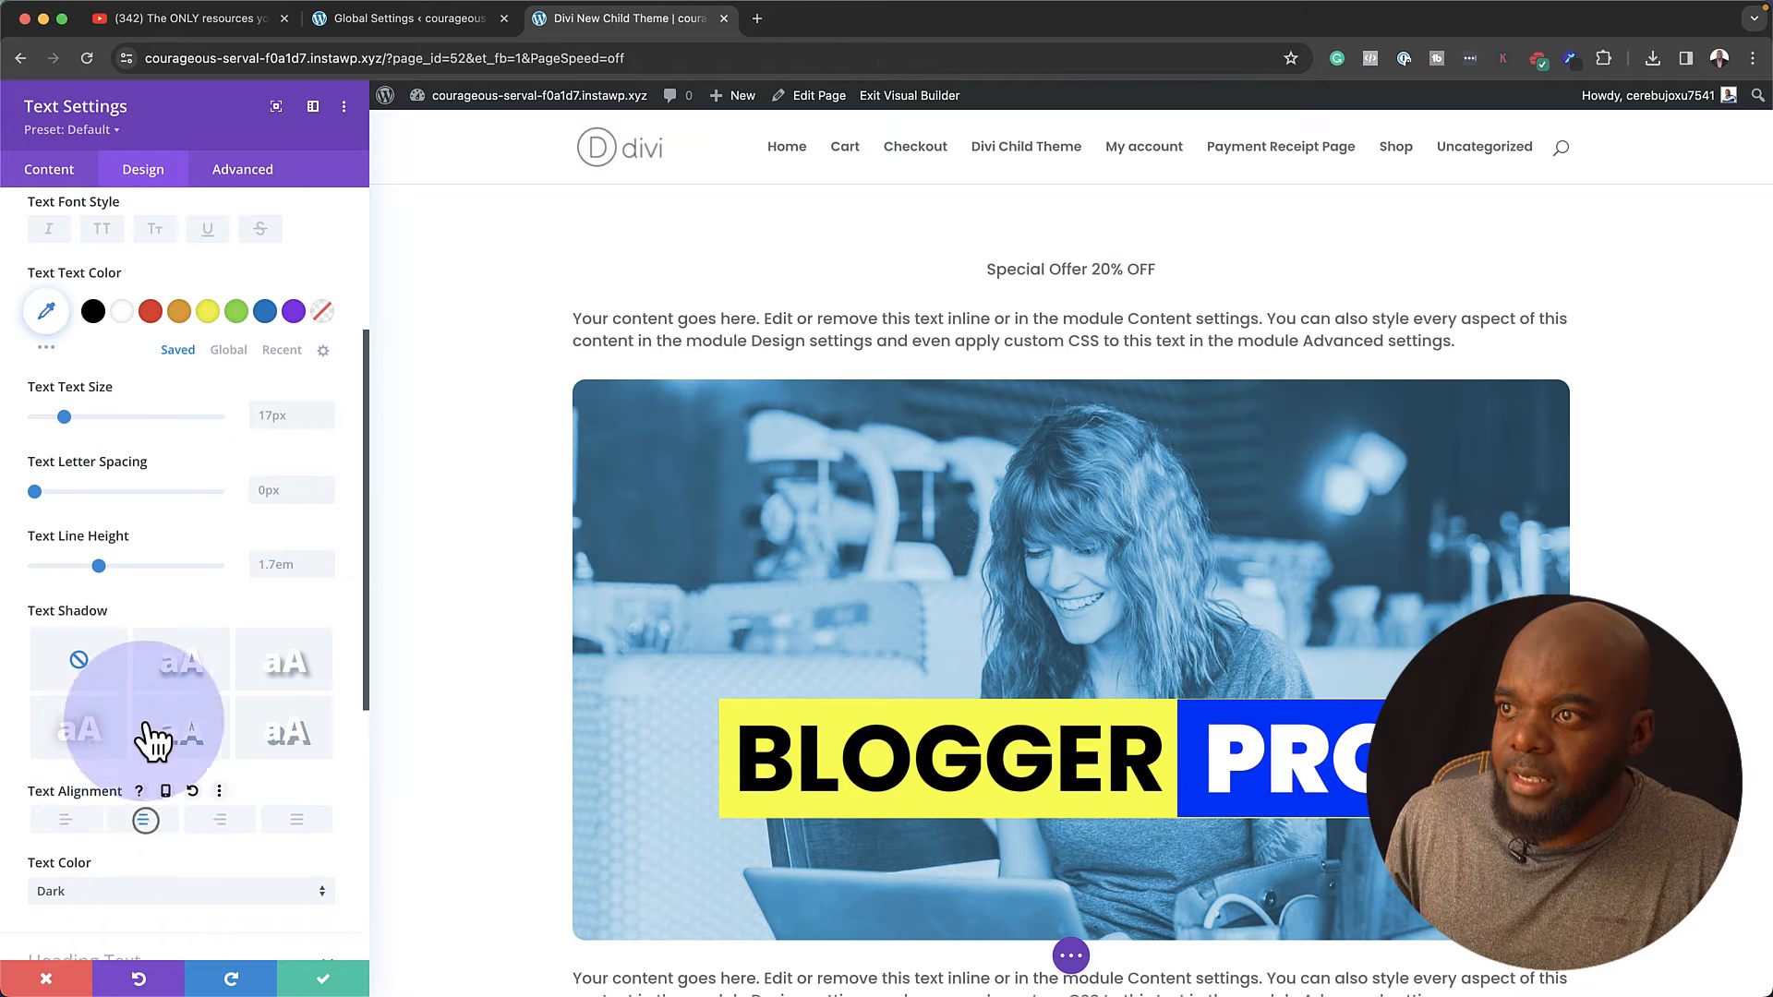
scroll(209, 586, "up", 2)
left_click(329, 483)
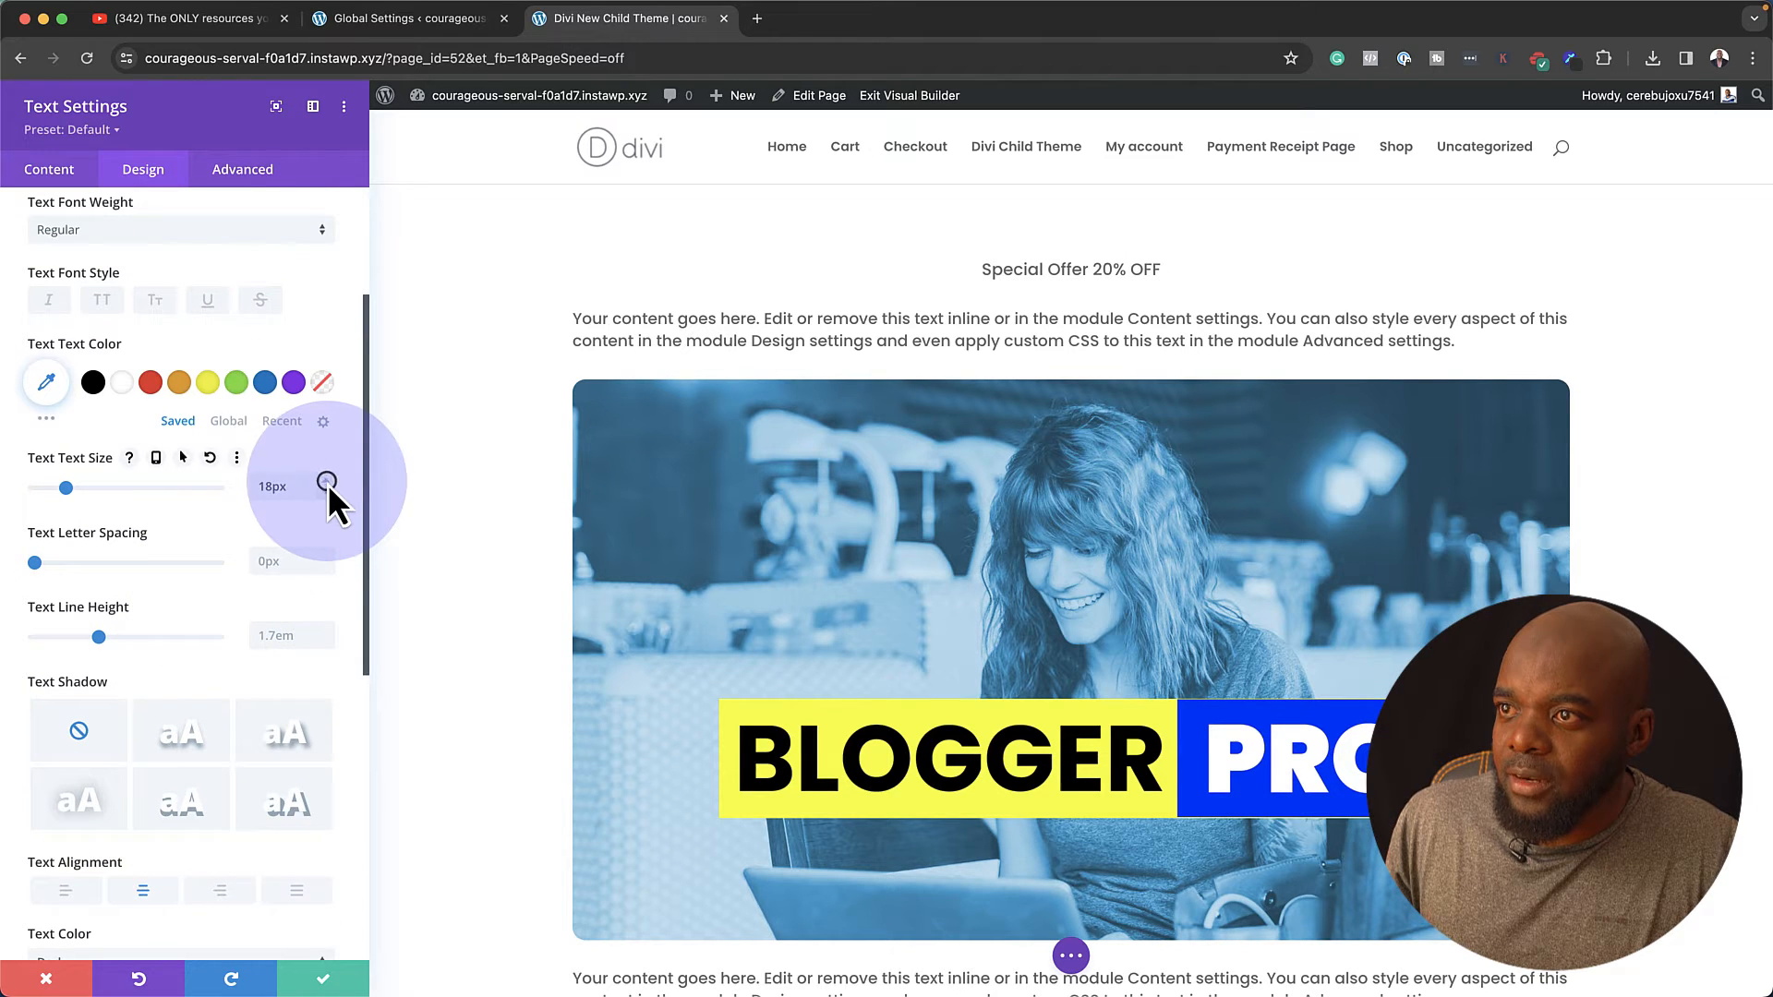
scroll(210, 534, "up", 1)
scroll(210, 534, "up", 1)
left_click(132, 286)
left_click(125, 368)
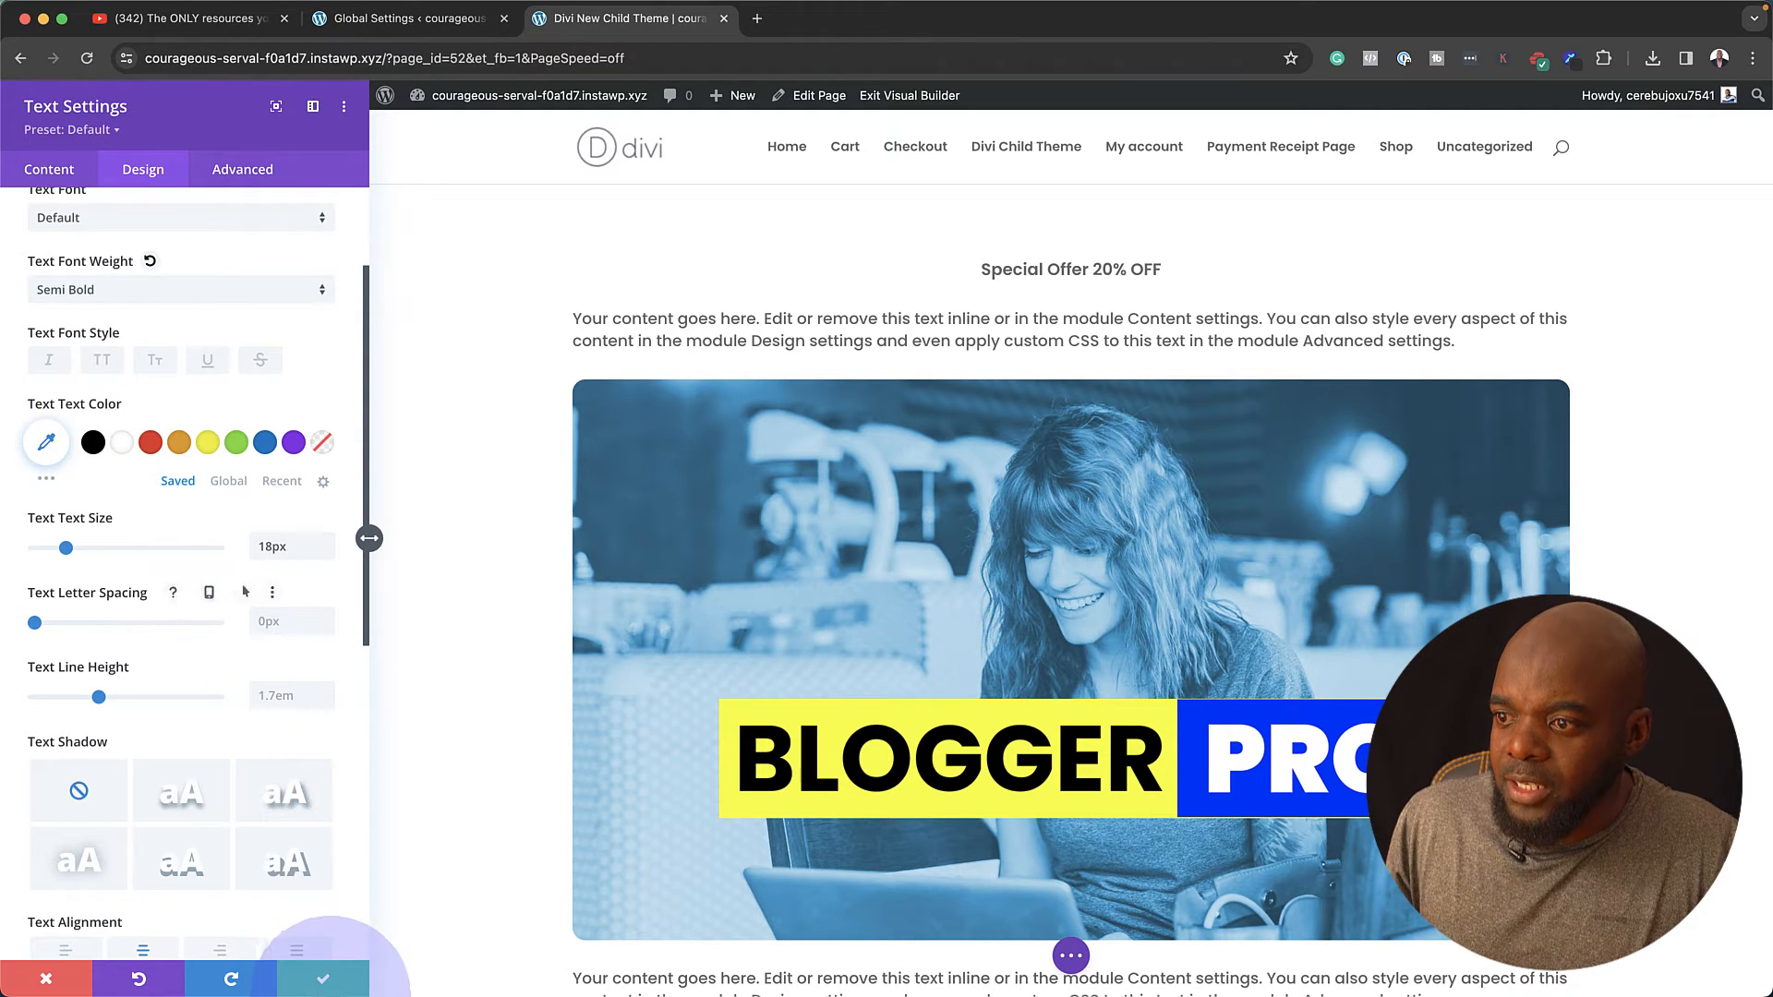
left_click(325, 981)
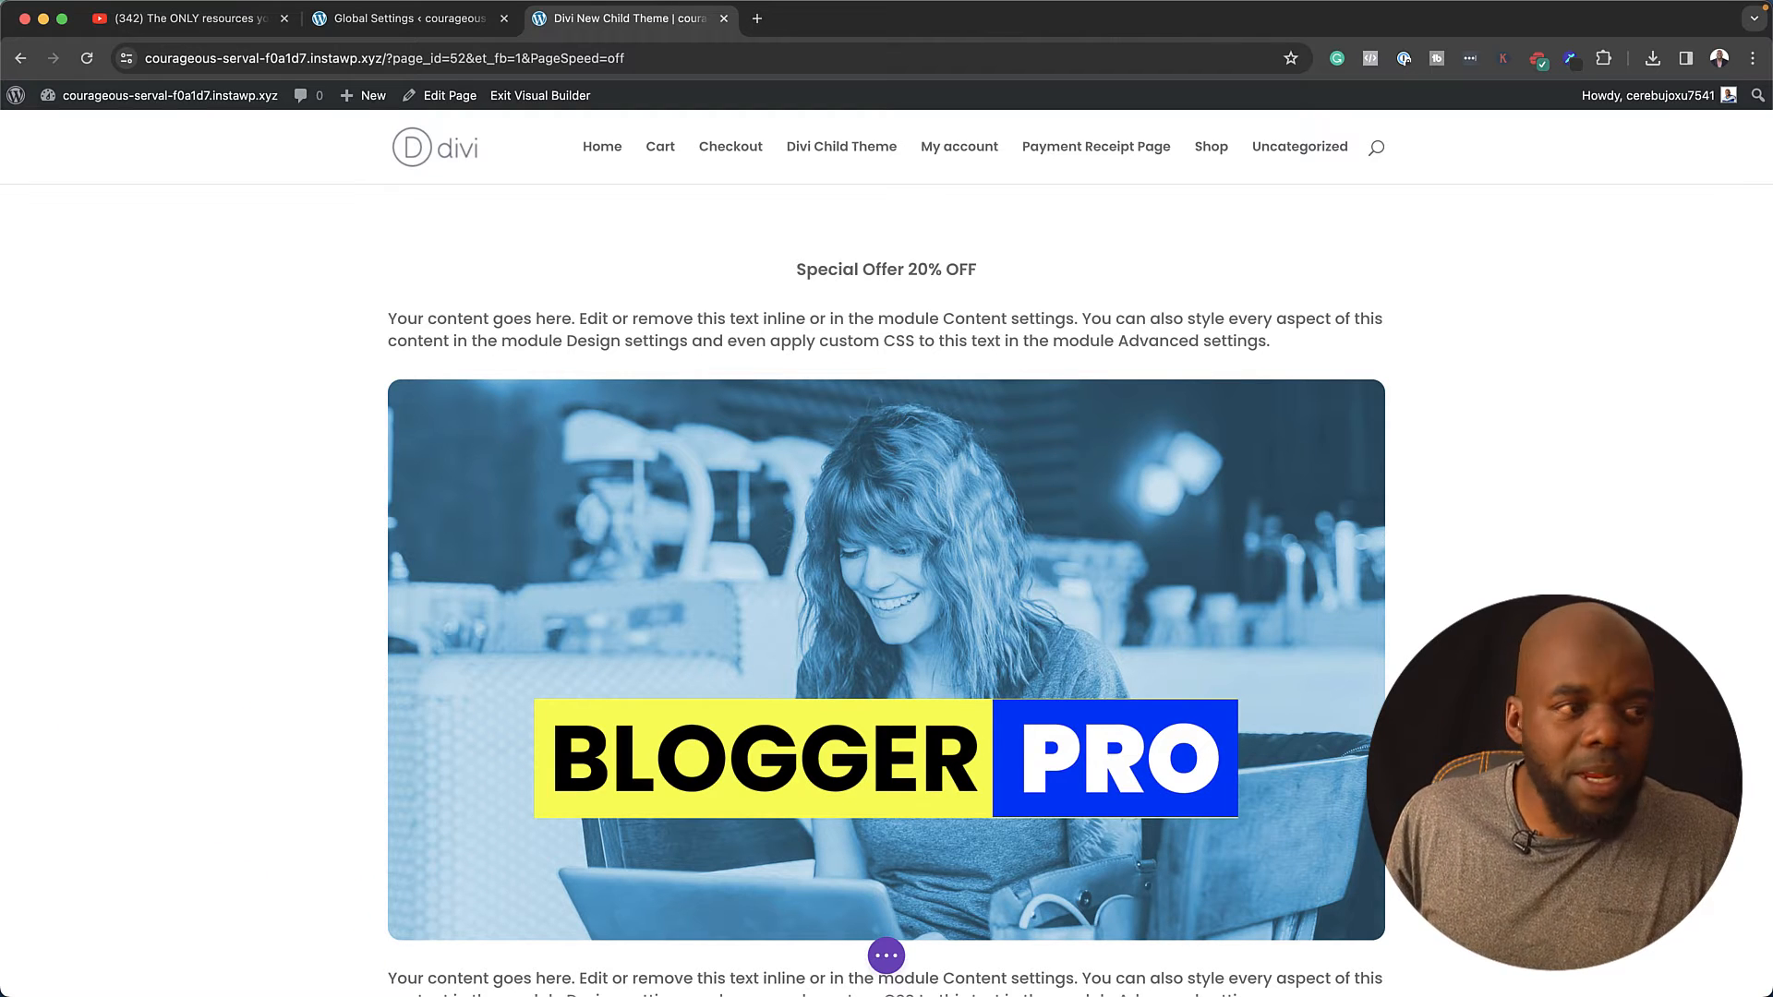
- Replace the second text module's body with "Nullam malesuada erat ut turpis. Suspendisse urna nibh viverra non semper suscipit posuere a pede." as Heading 3
left_click(854, 317)
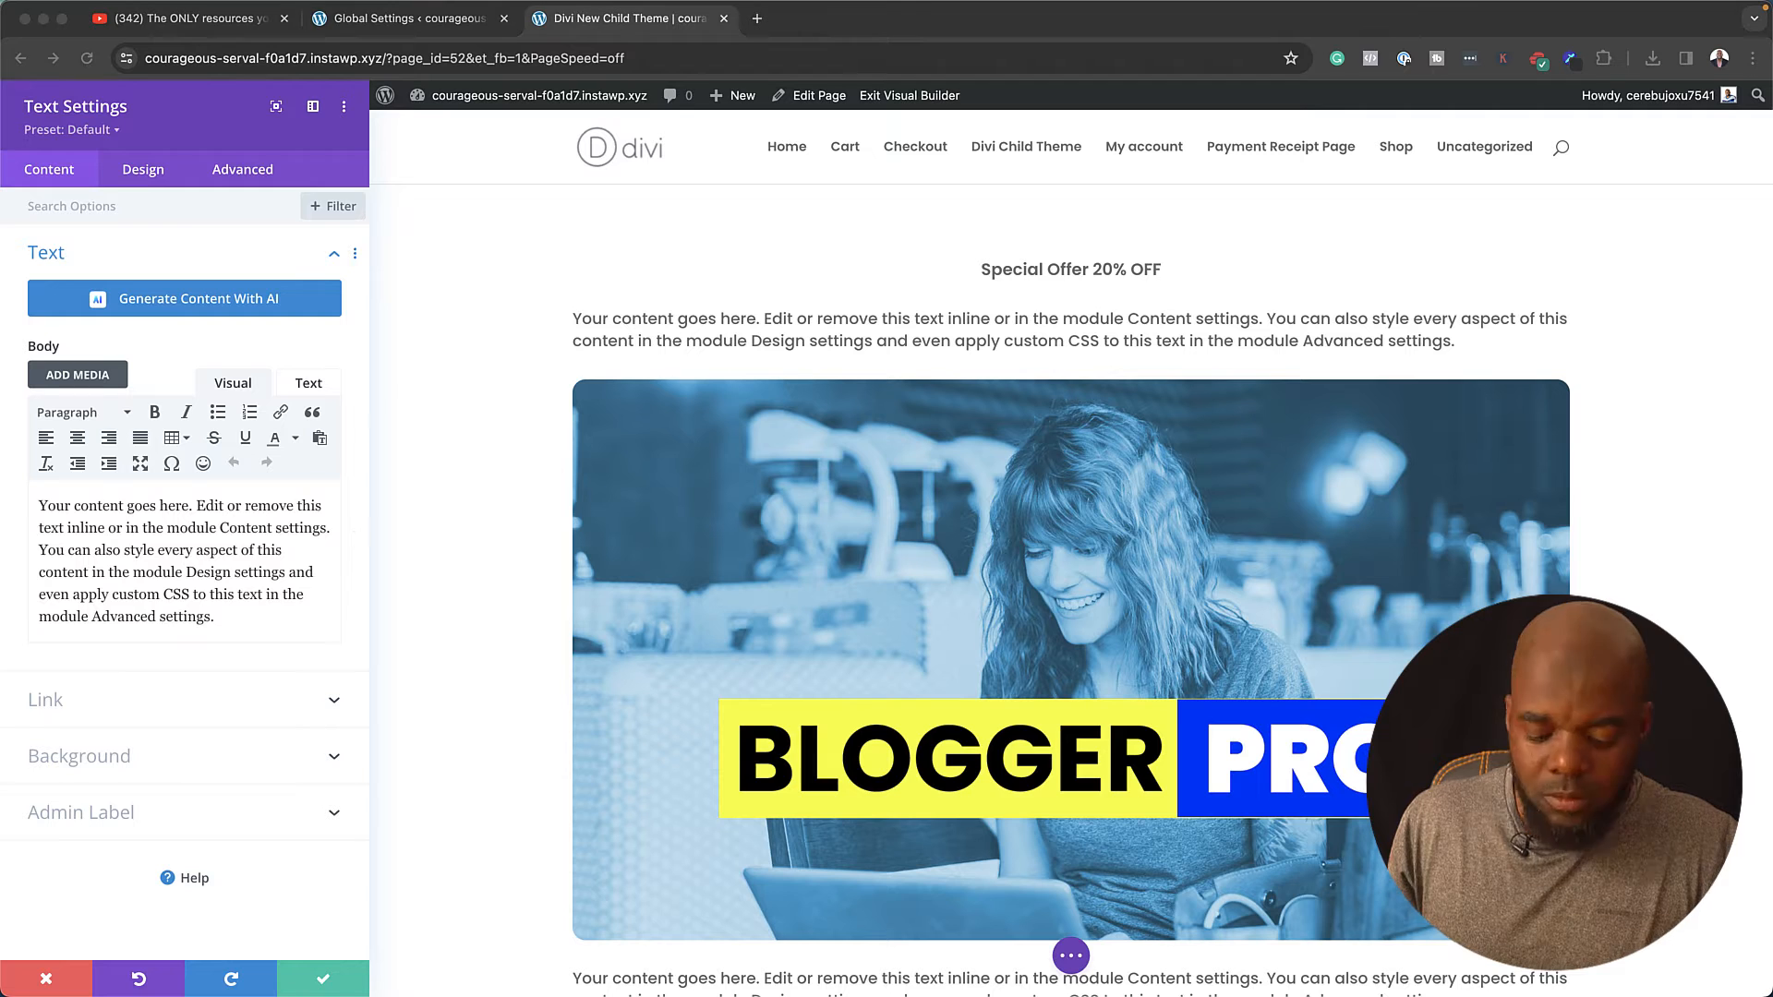
left_click_drag(232, 627, 15, 506)
type("Nullam malesuada erat ut turpis. Suspendisse urna nibh viverra non semper suscipit posuere a pede.")
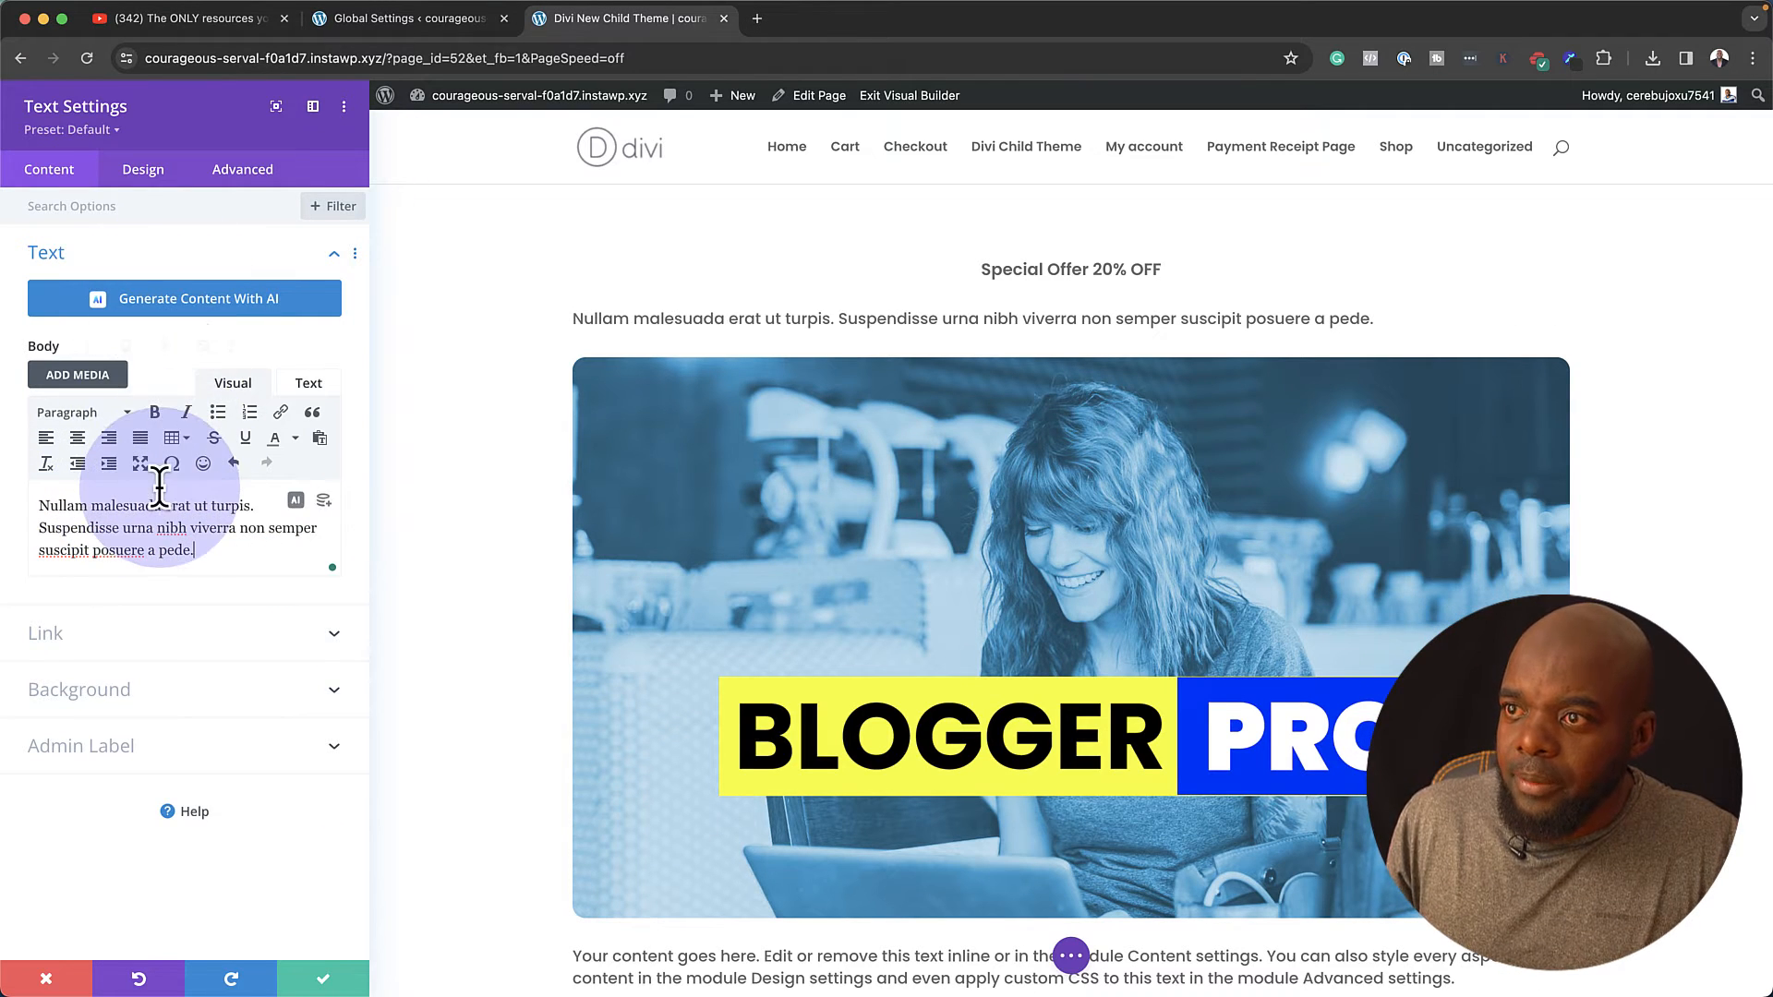
left_click_drag(195, 550, 33, 499)
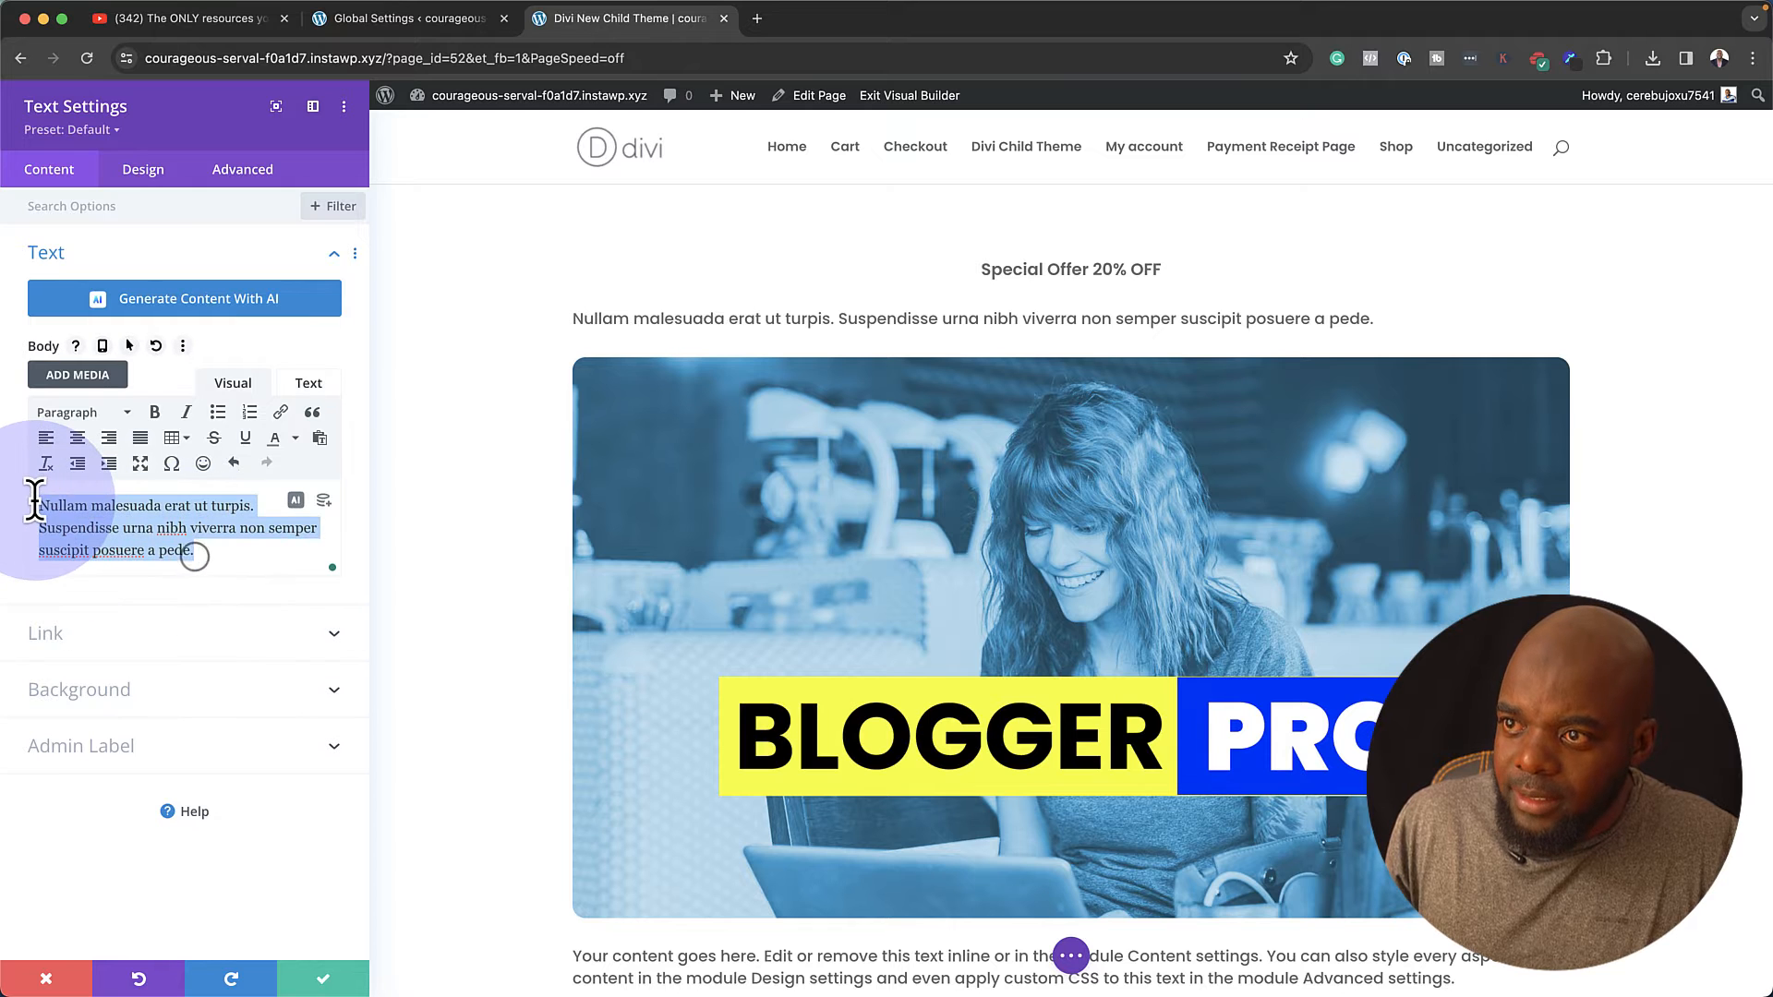
left_click(78, 412)
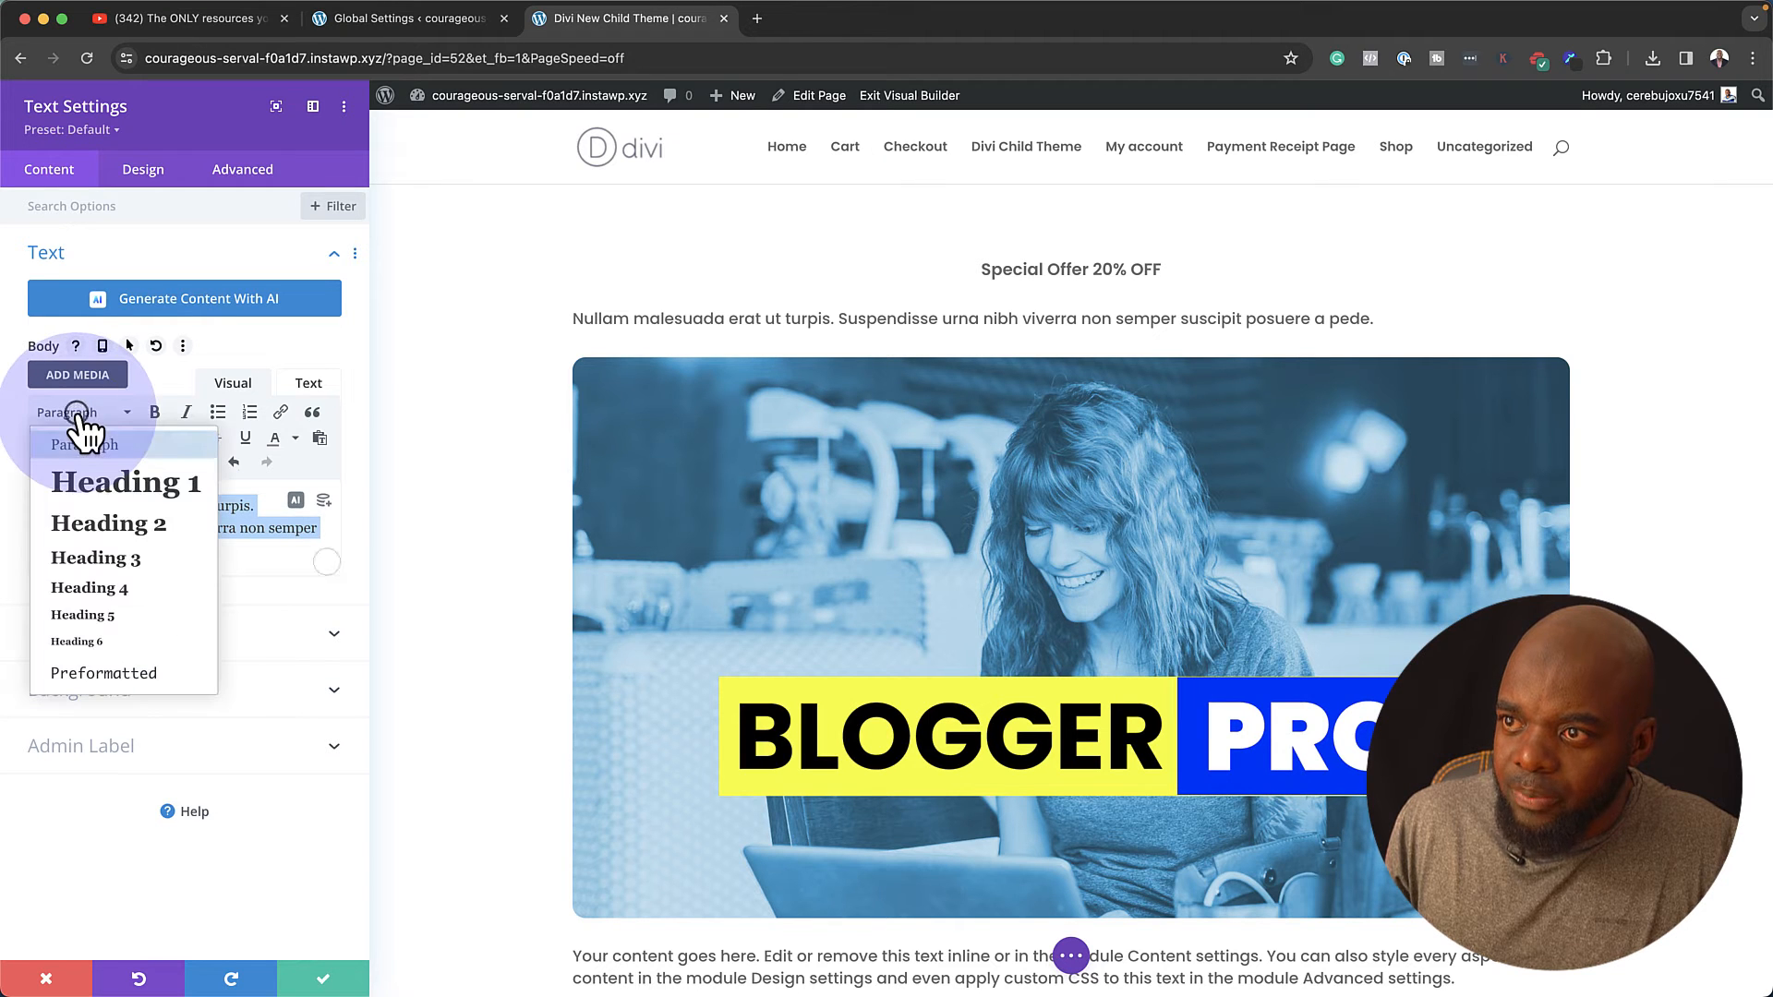
left_click(105, 558)
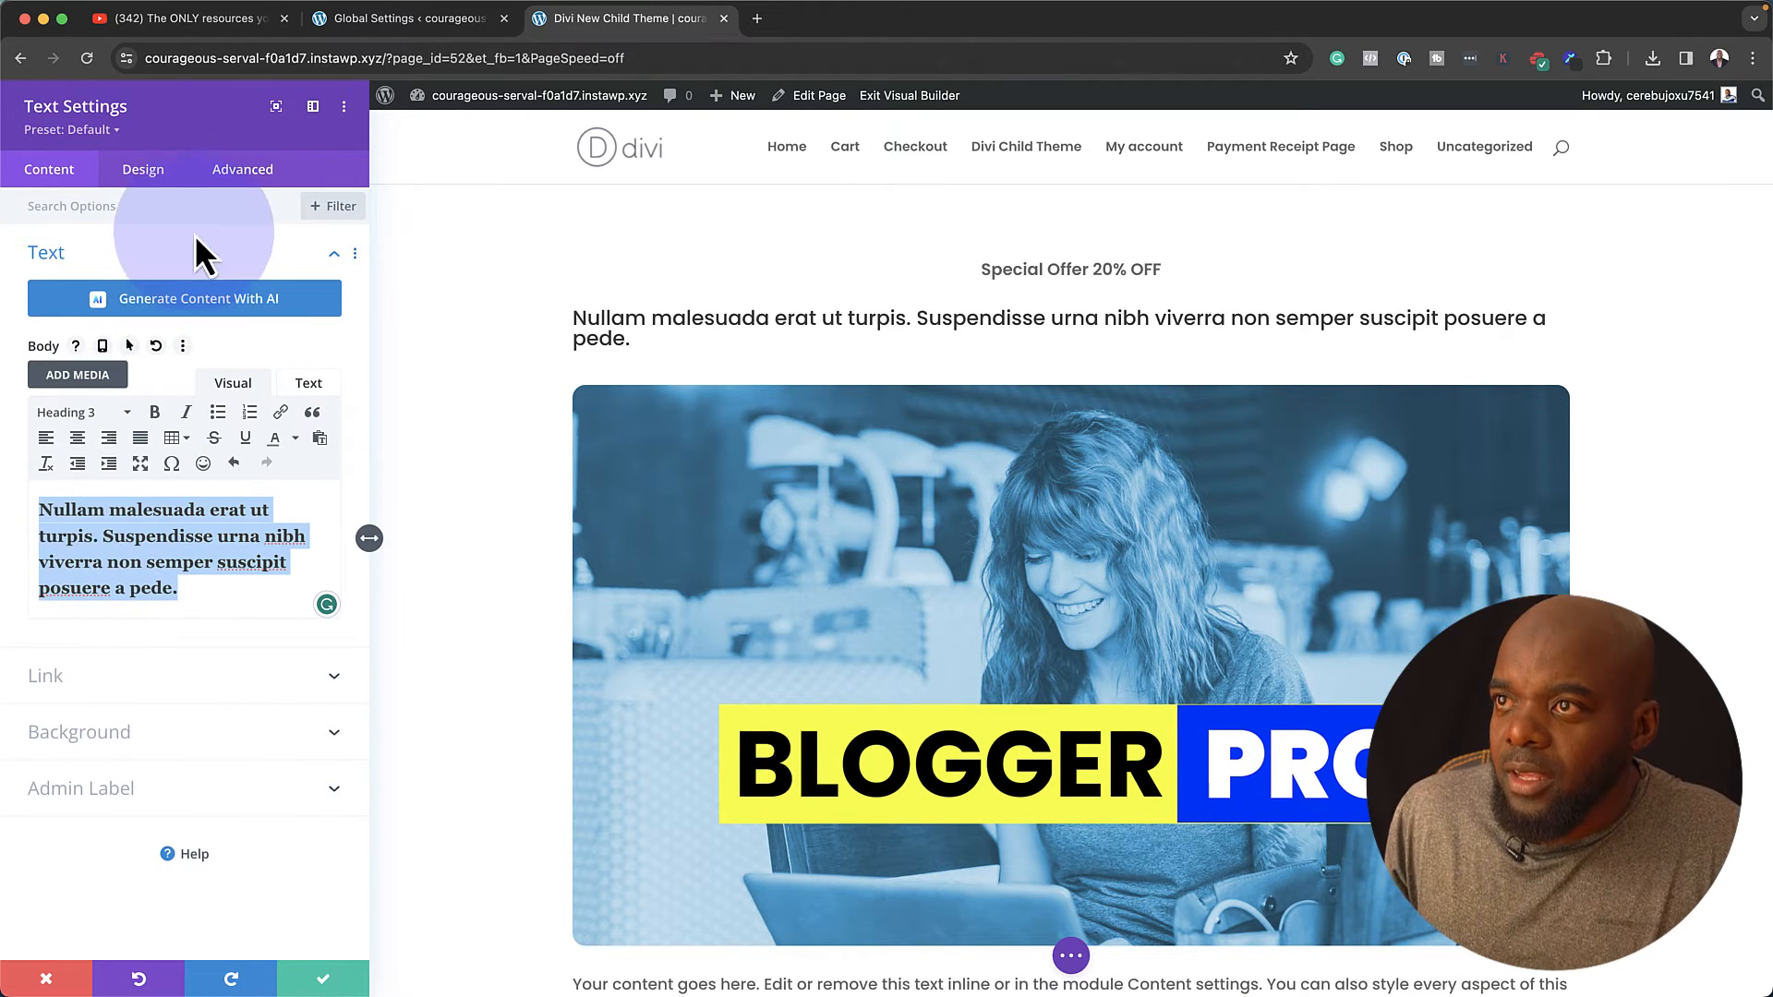
- Style the headline's Heading 3 text as Bold with a text size of 2.8em
left_click(145, 171)
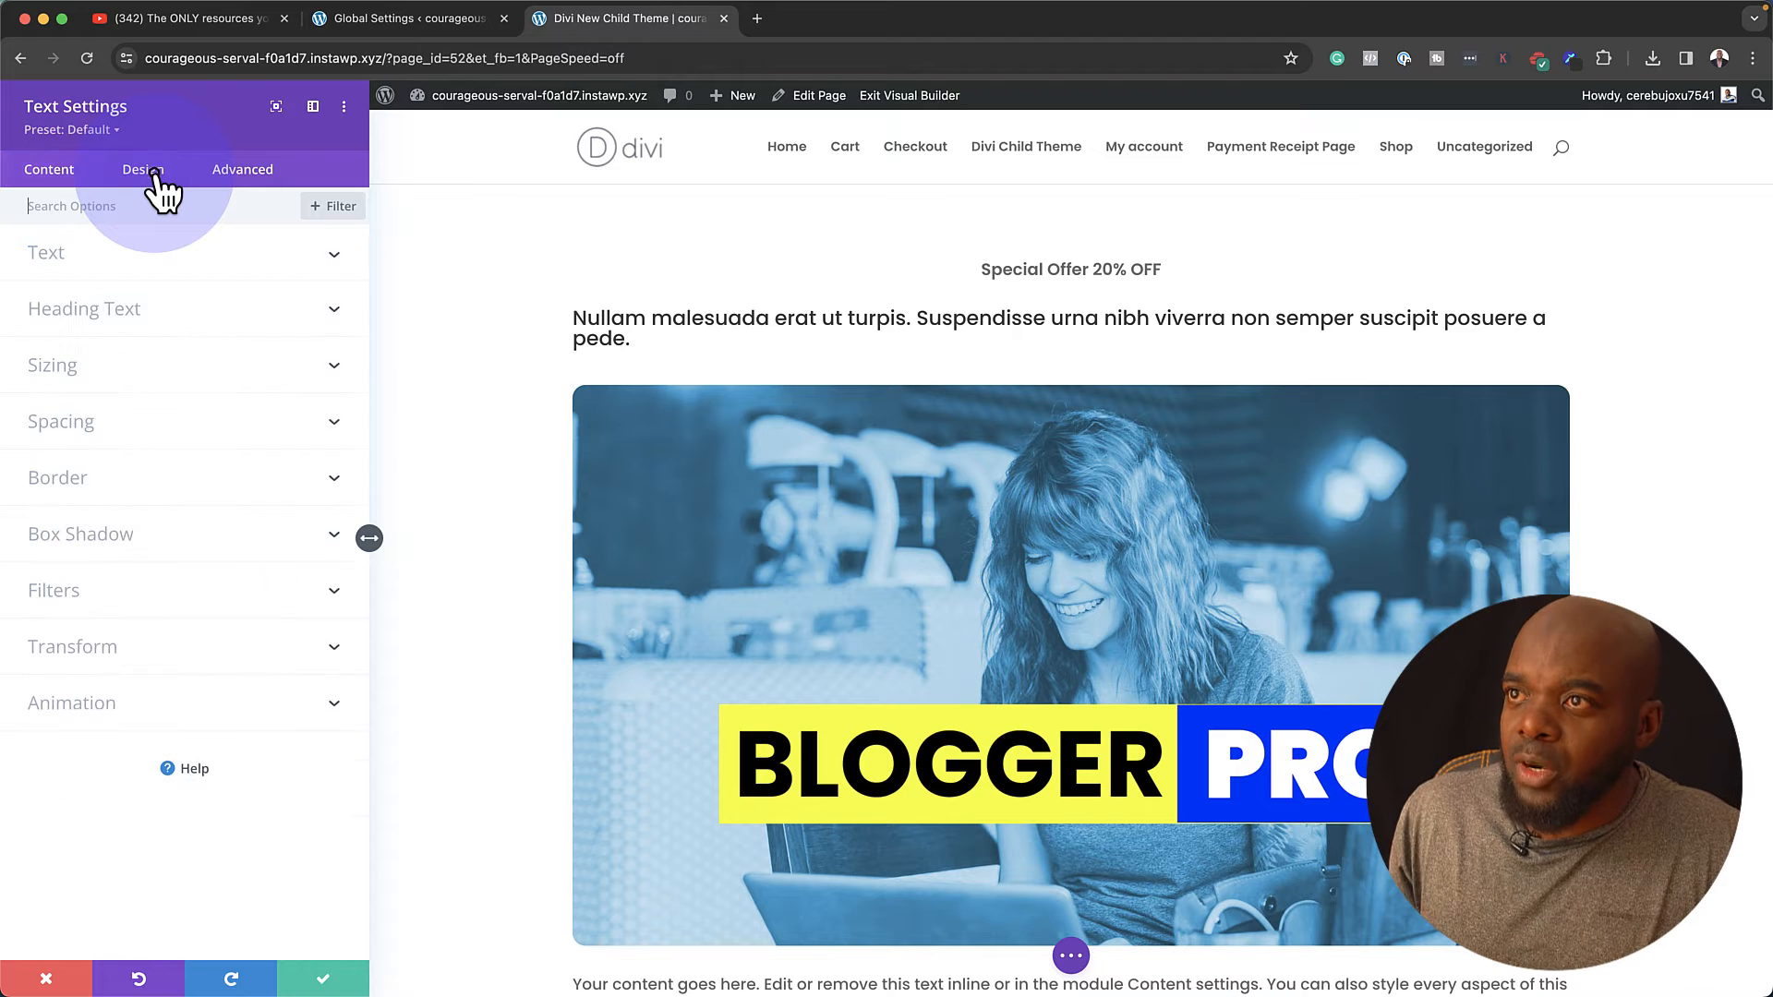
left_click(124, 312)
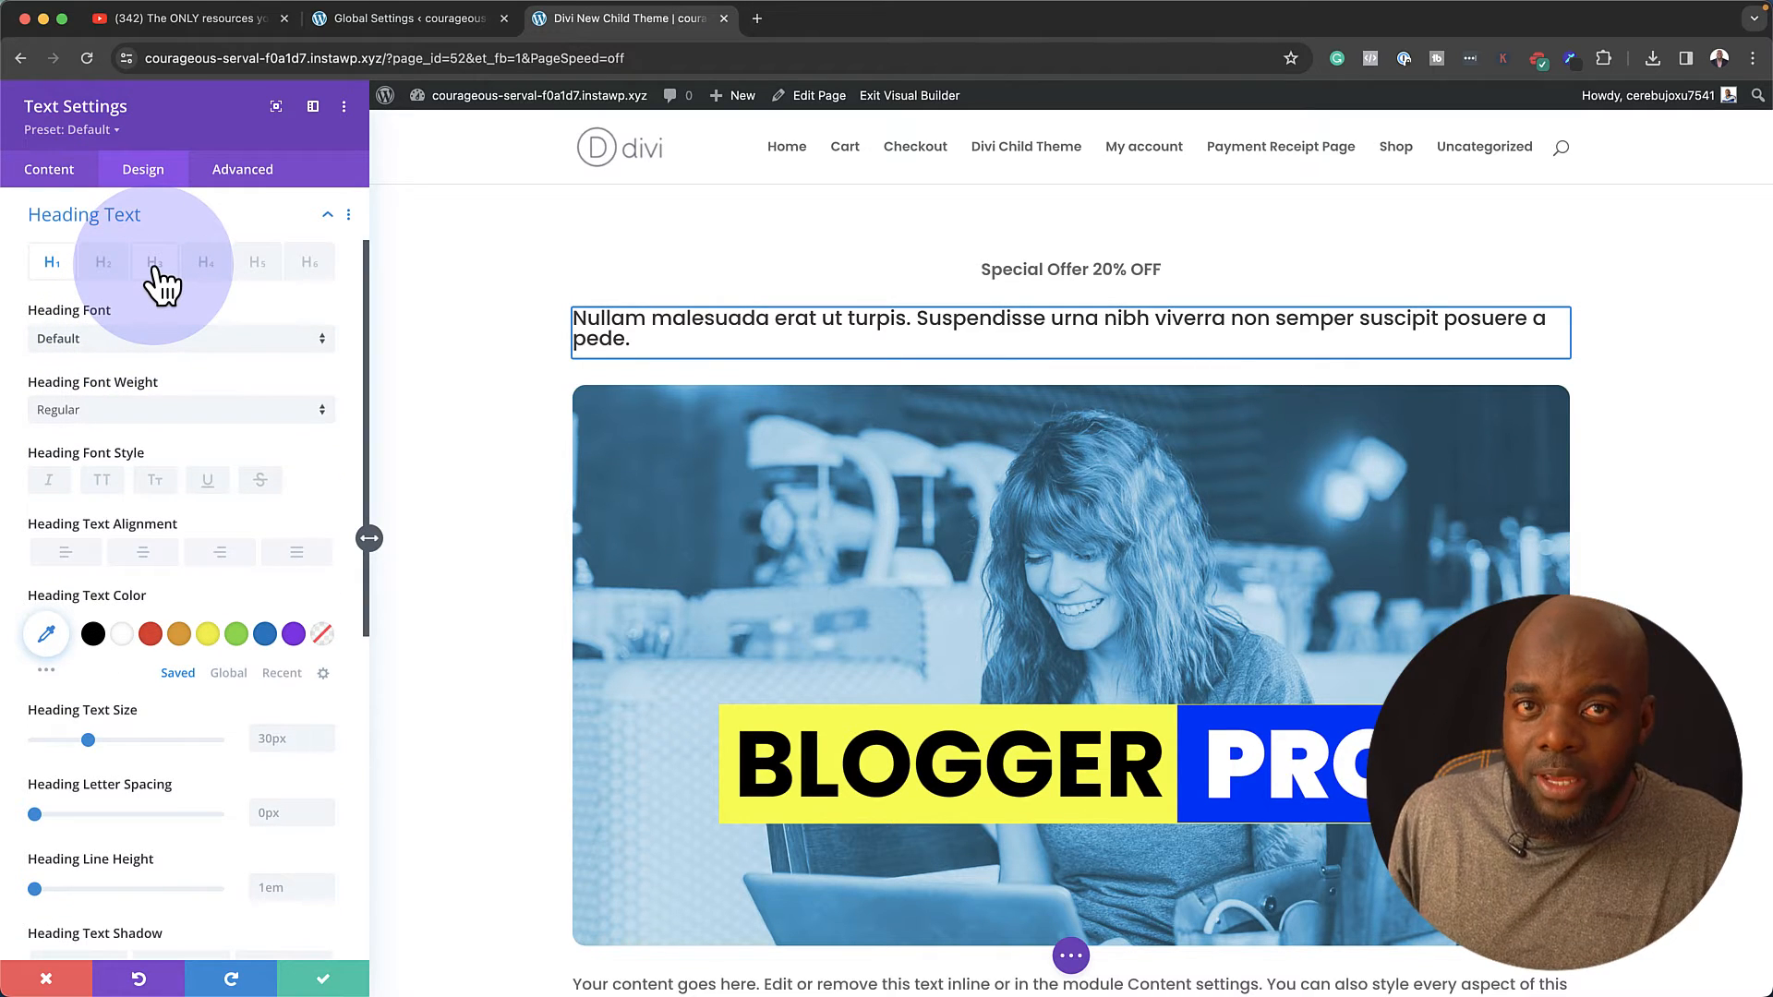
left_click(153, 265)
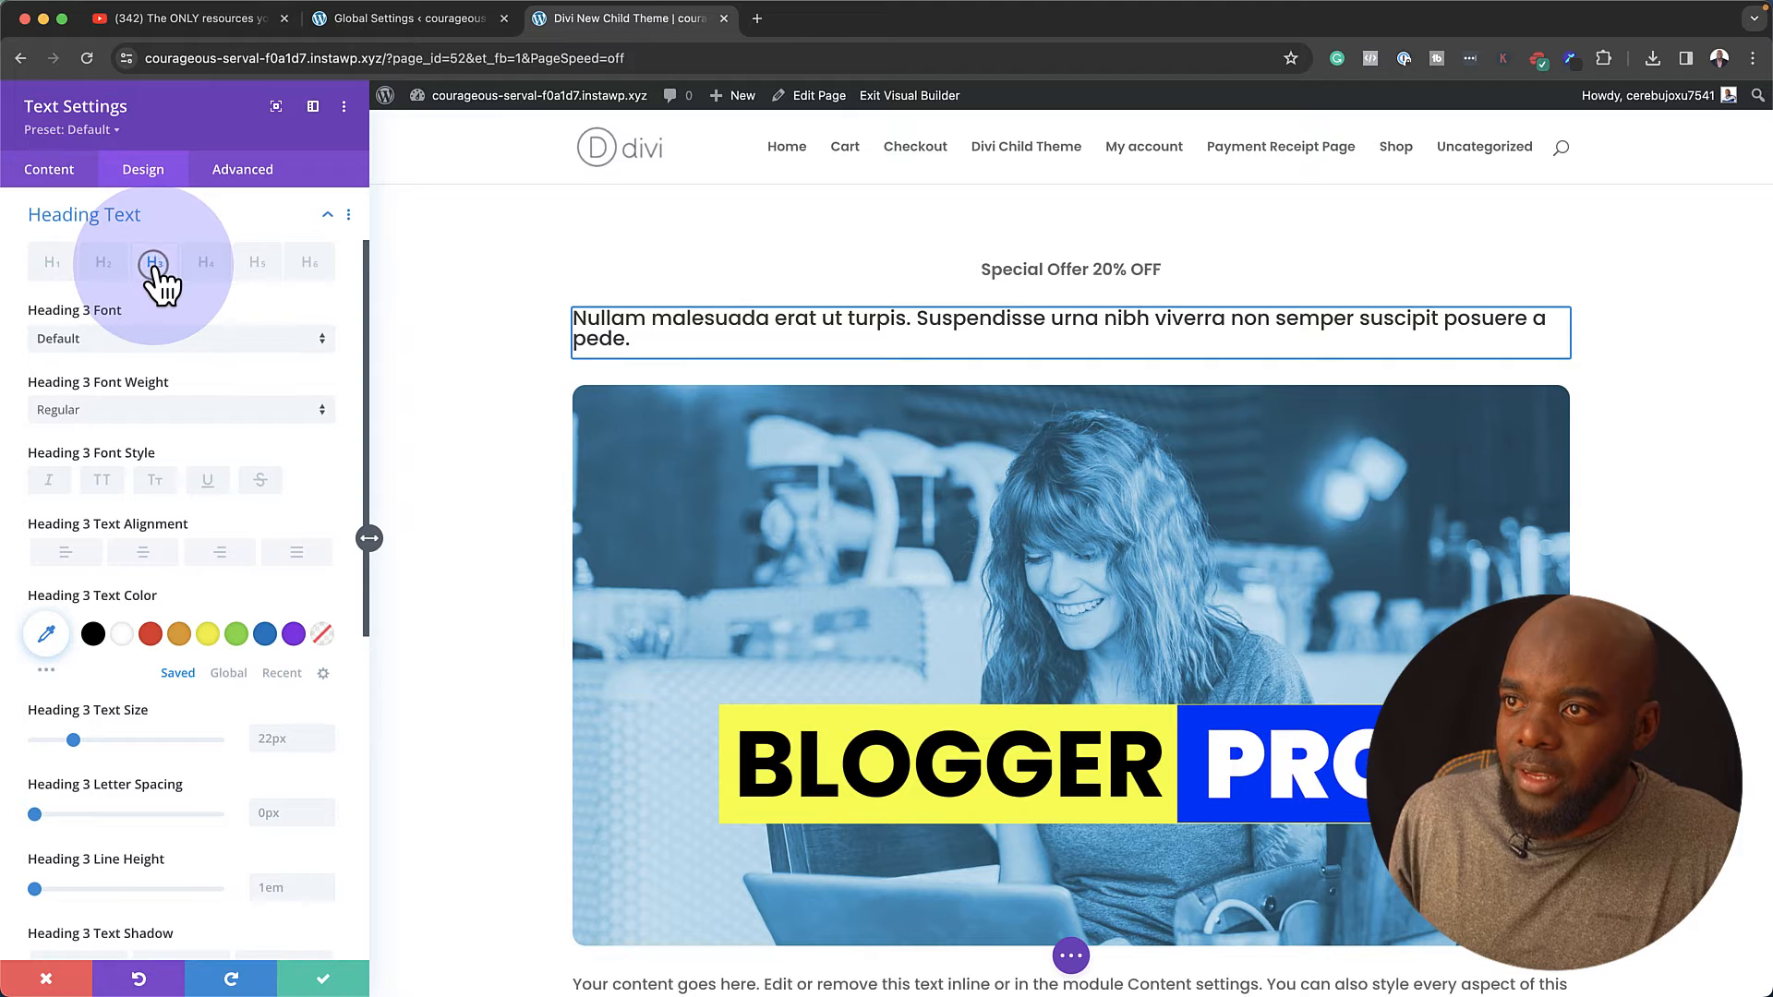
left_click(116, 411)
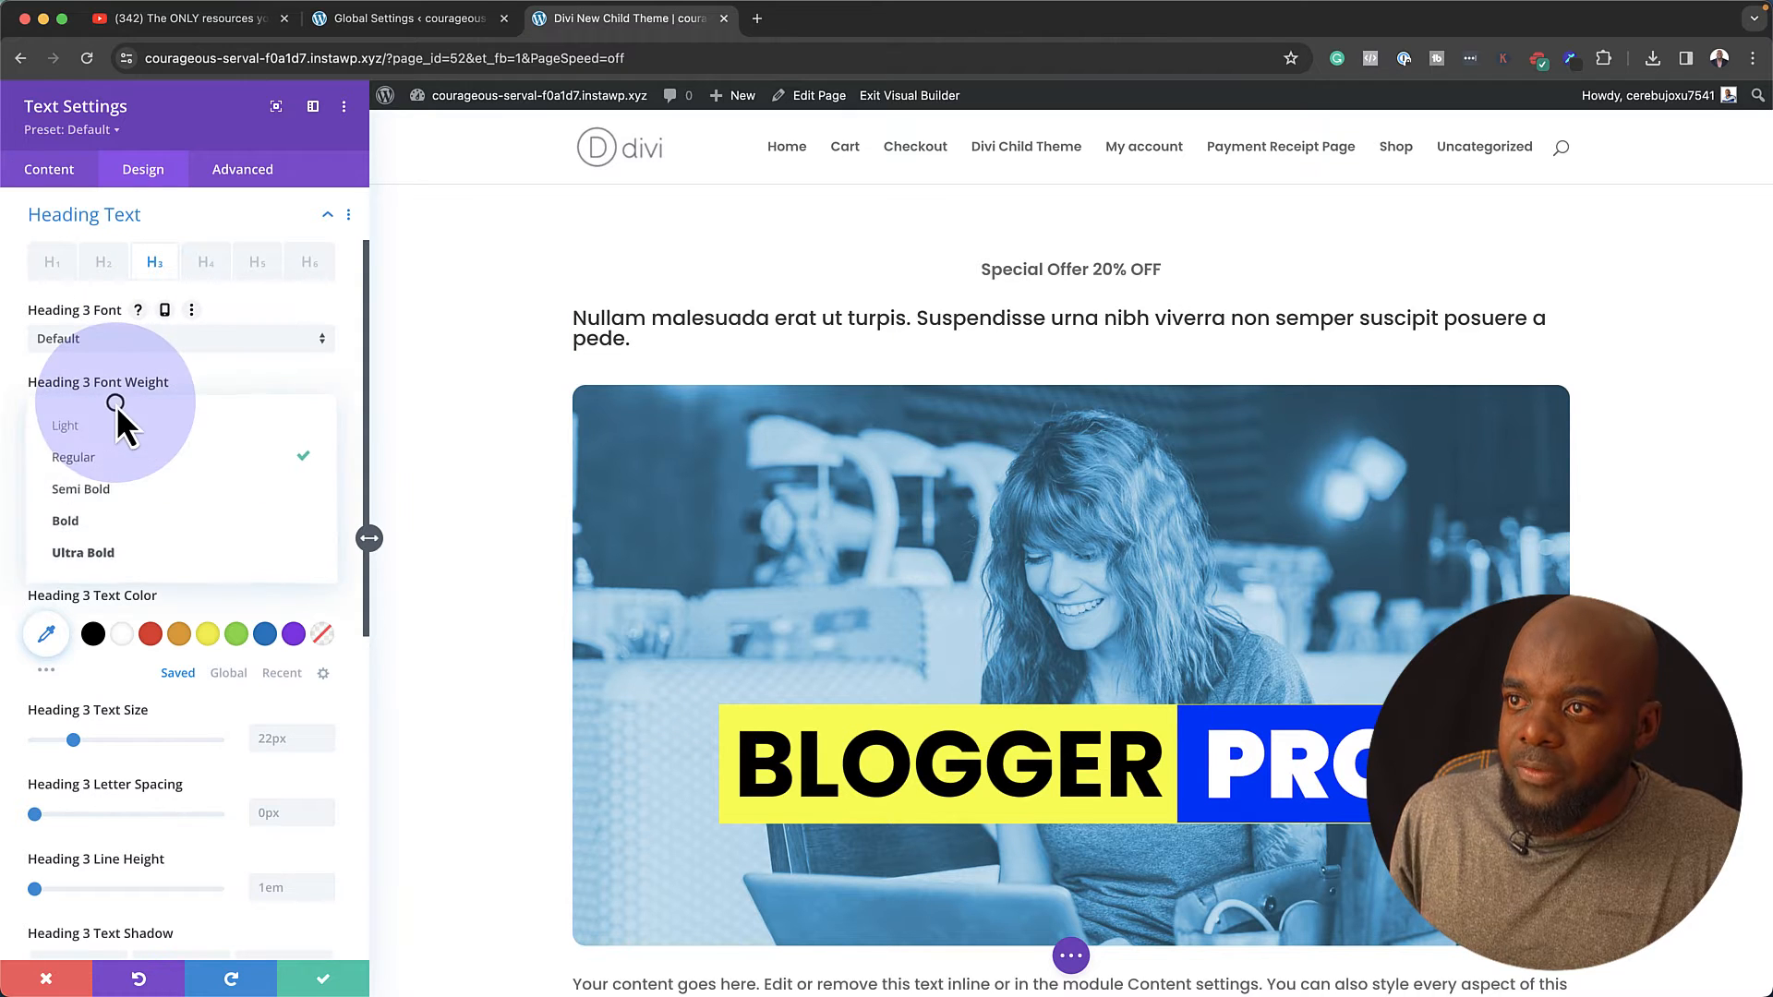
left_click(125, 521)
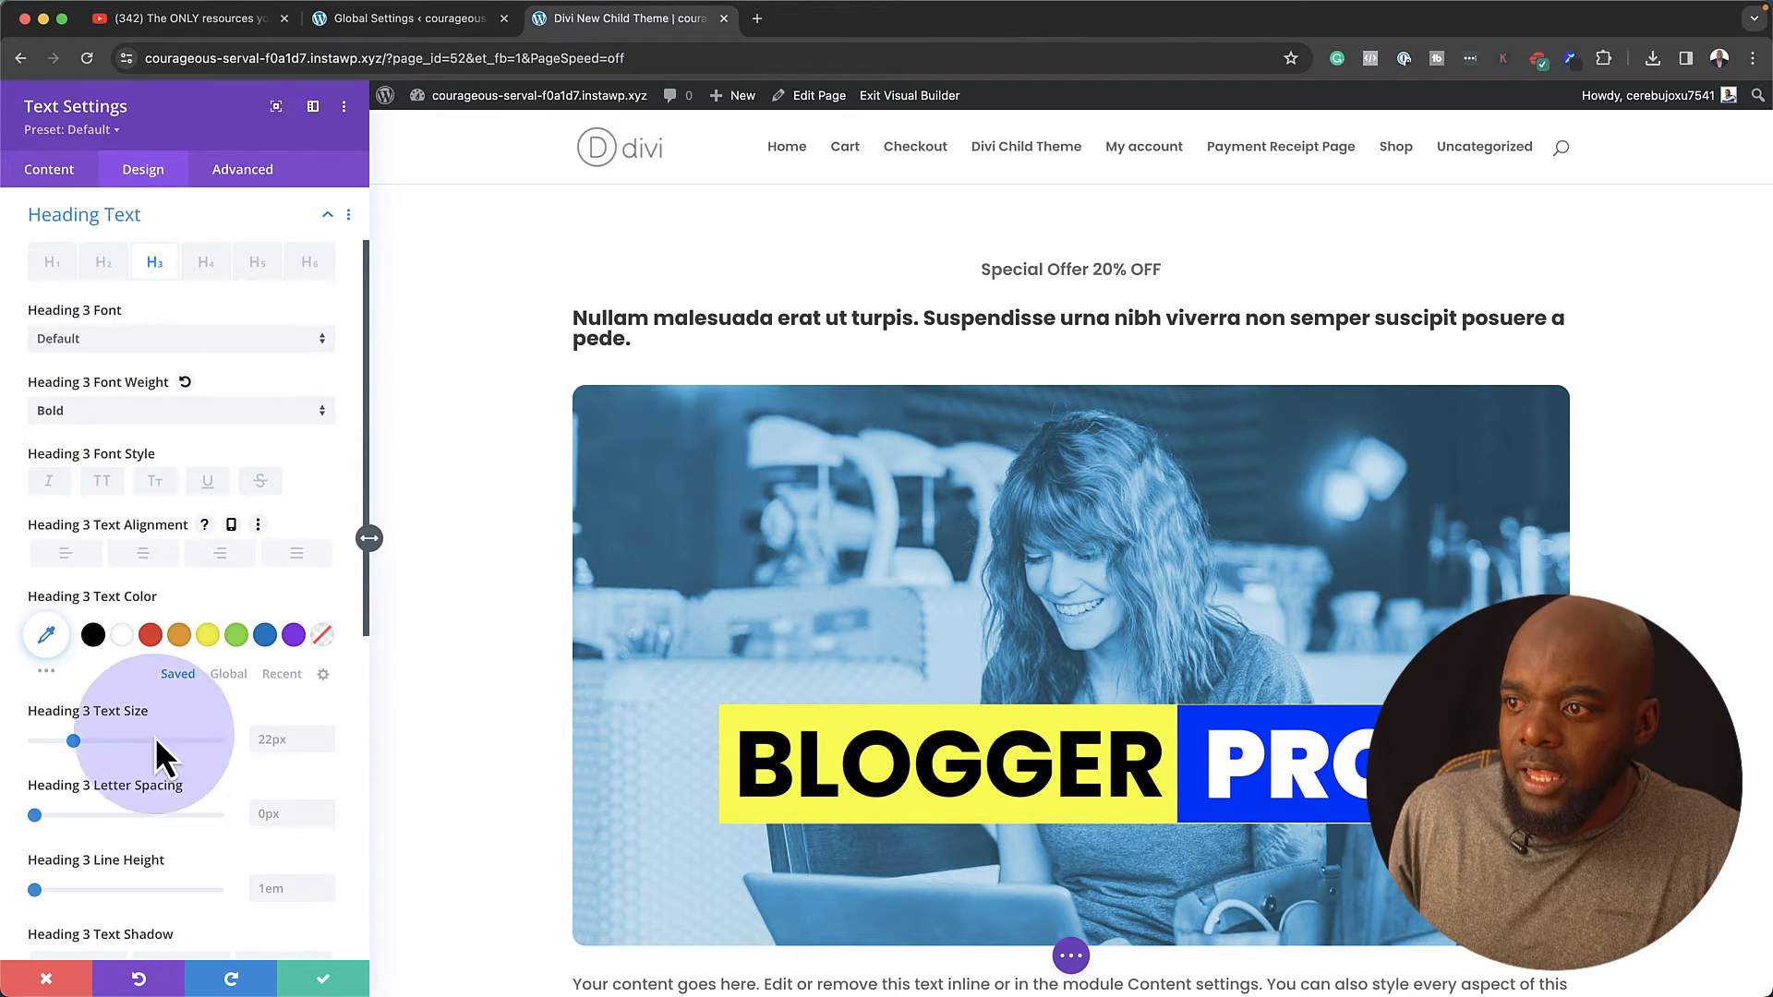
left_click(279, 739)
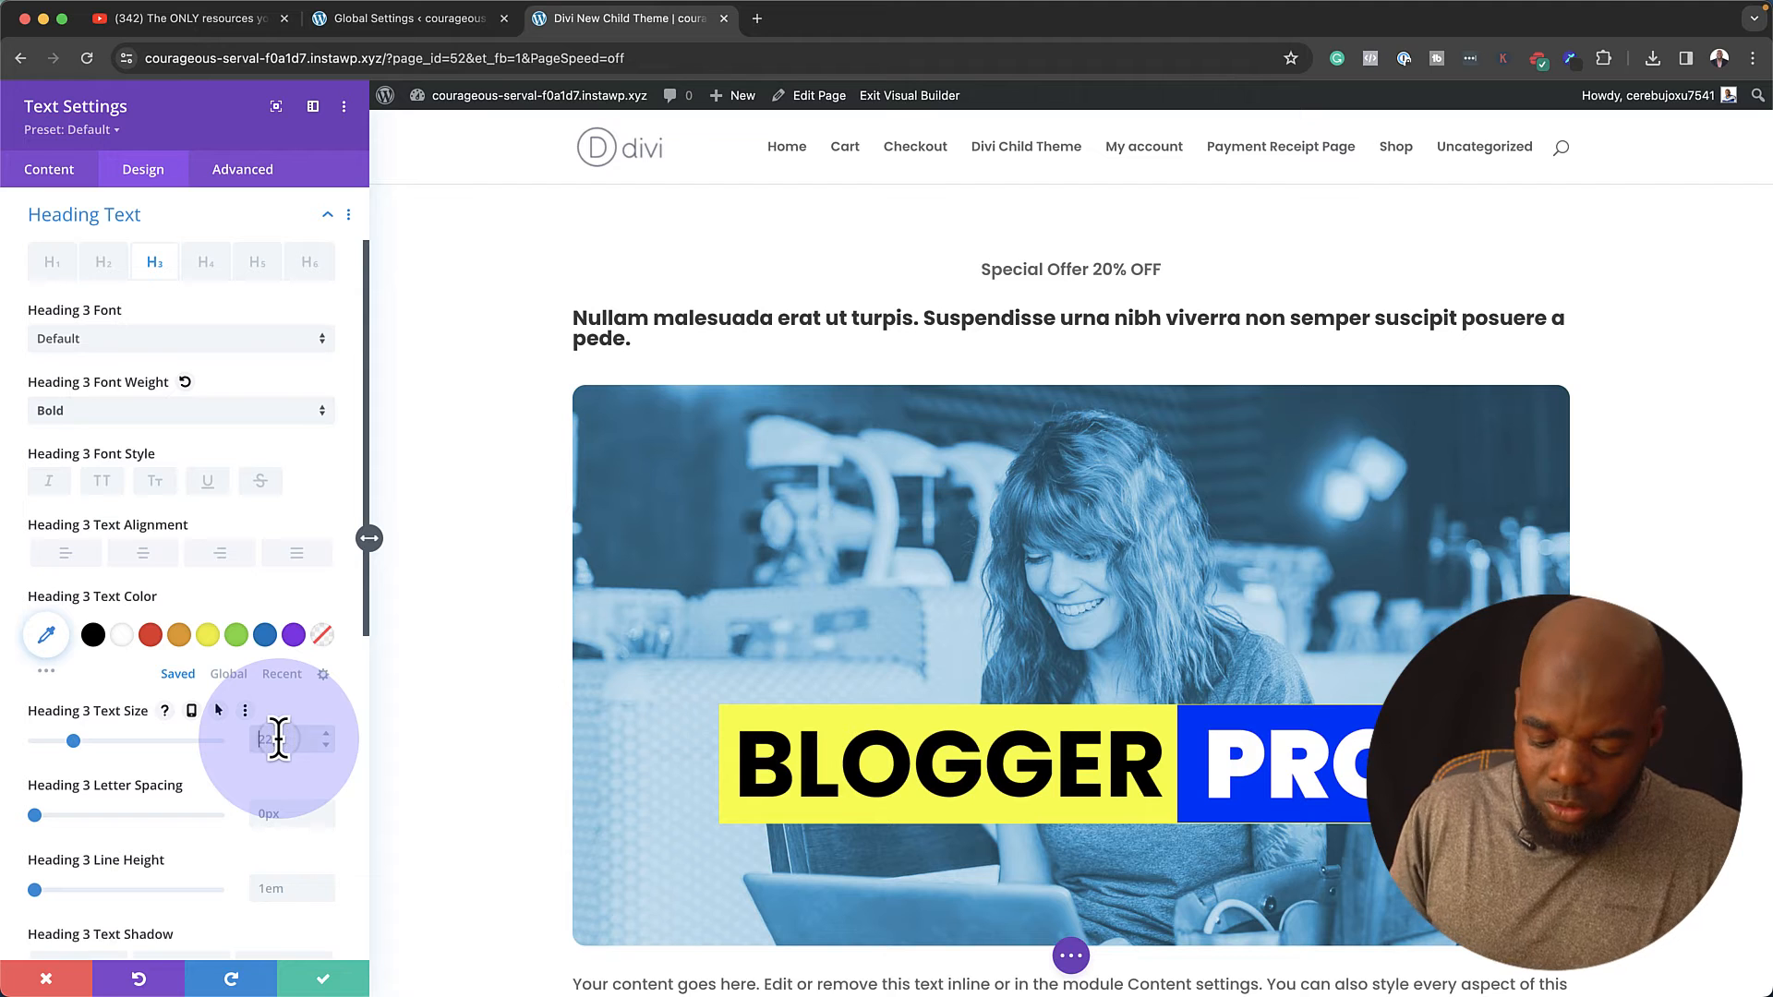
type("2.8em")
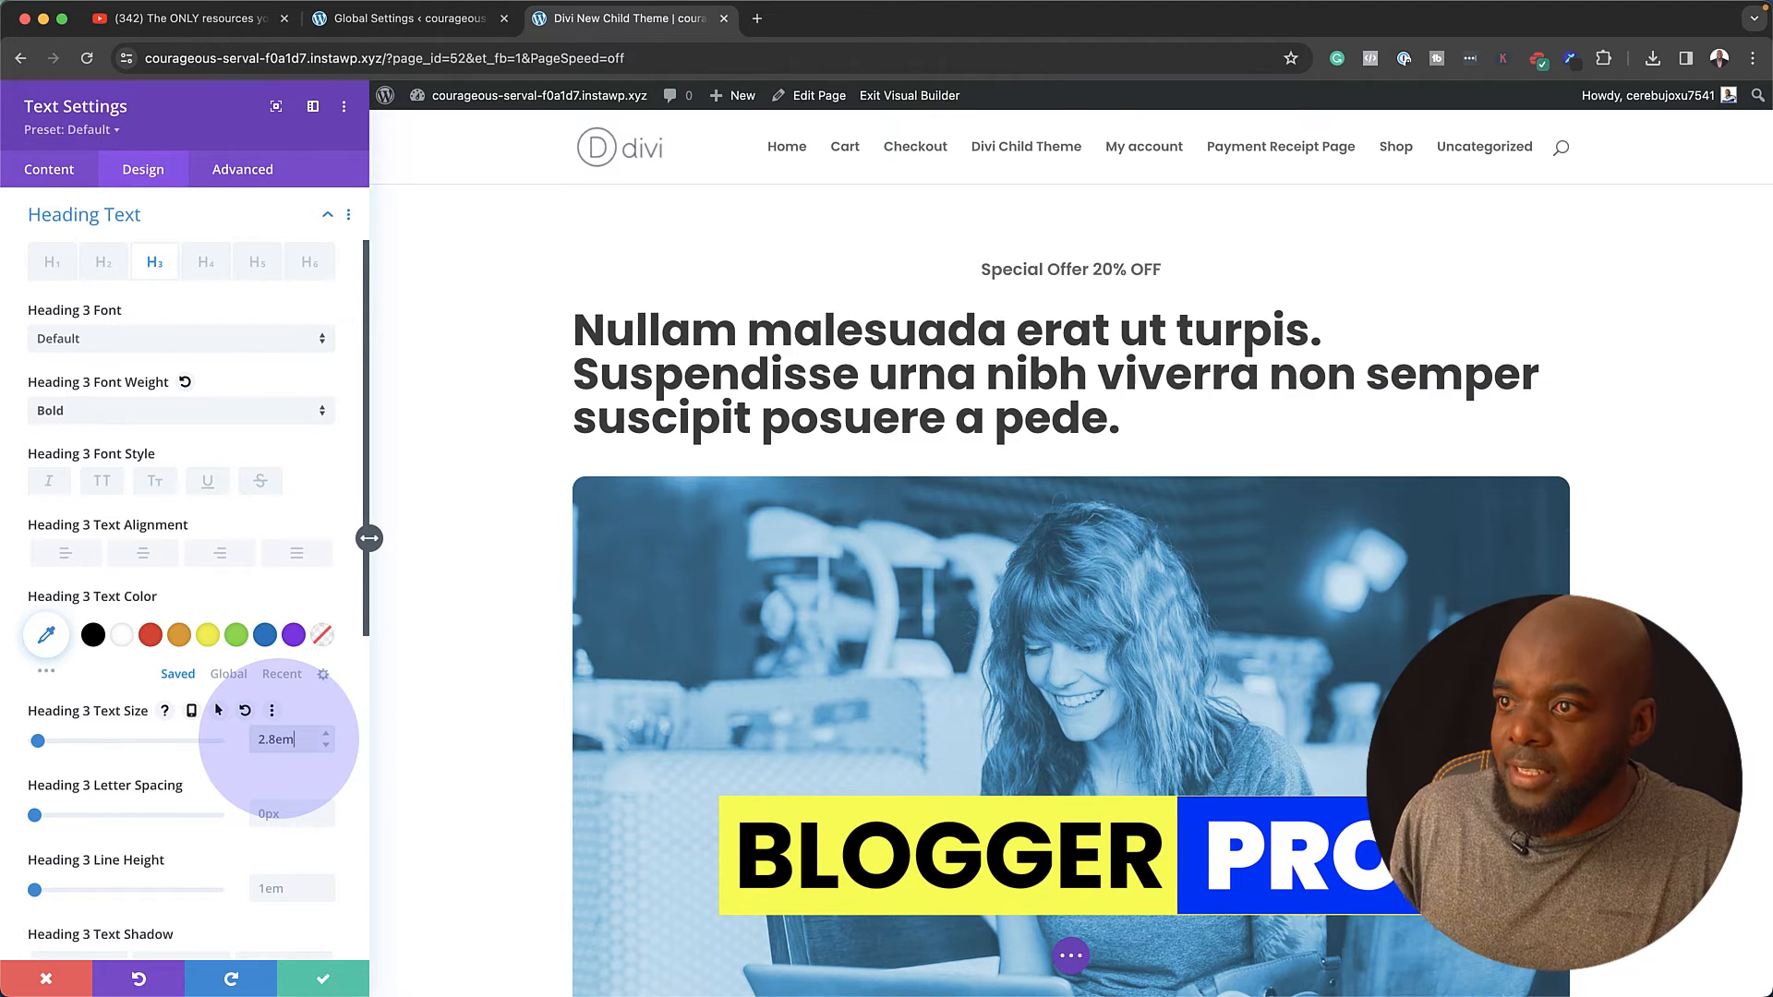
- Centre the Heading 3 text, set its line height to 1.2em, and save the text module
left_click(146, 552)
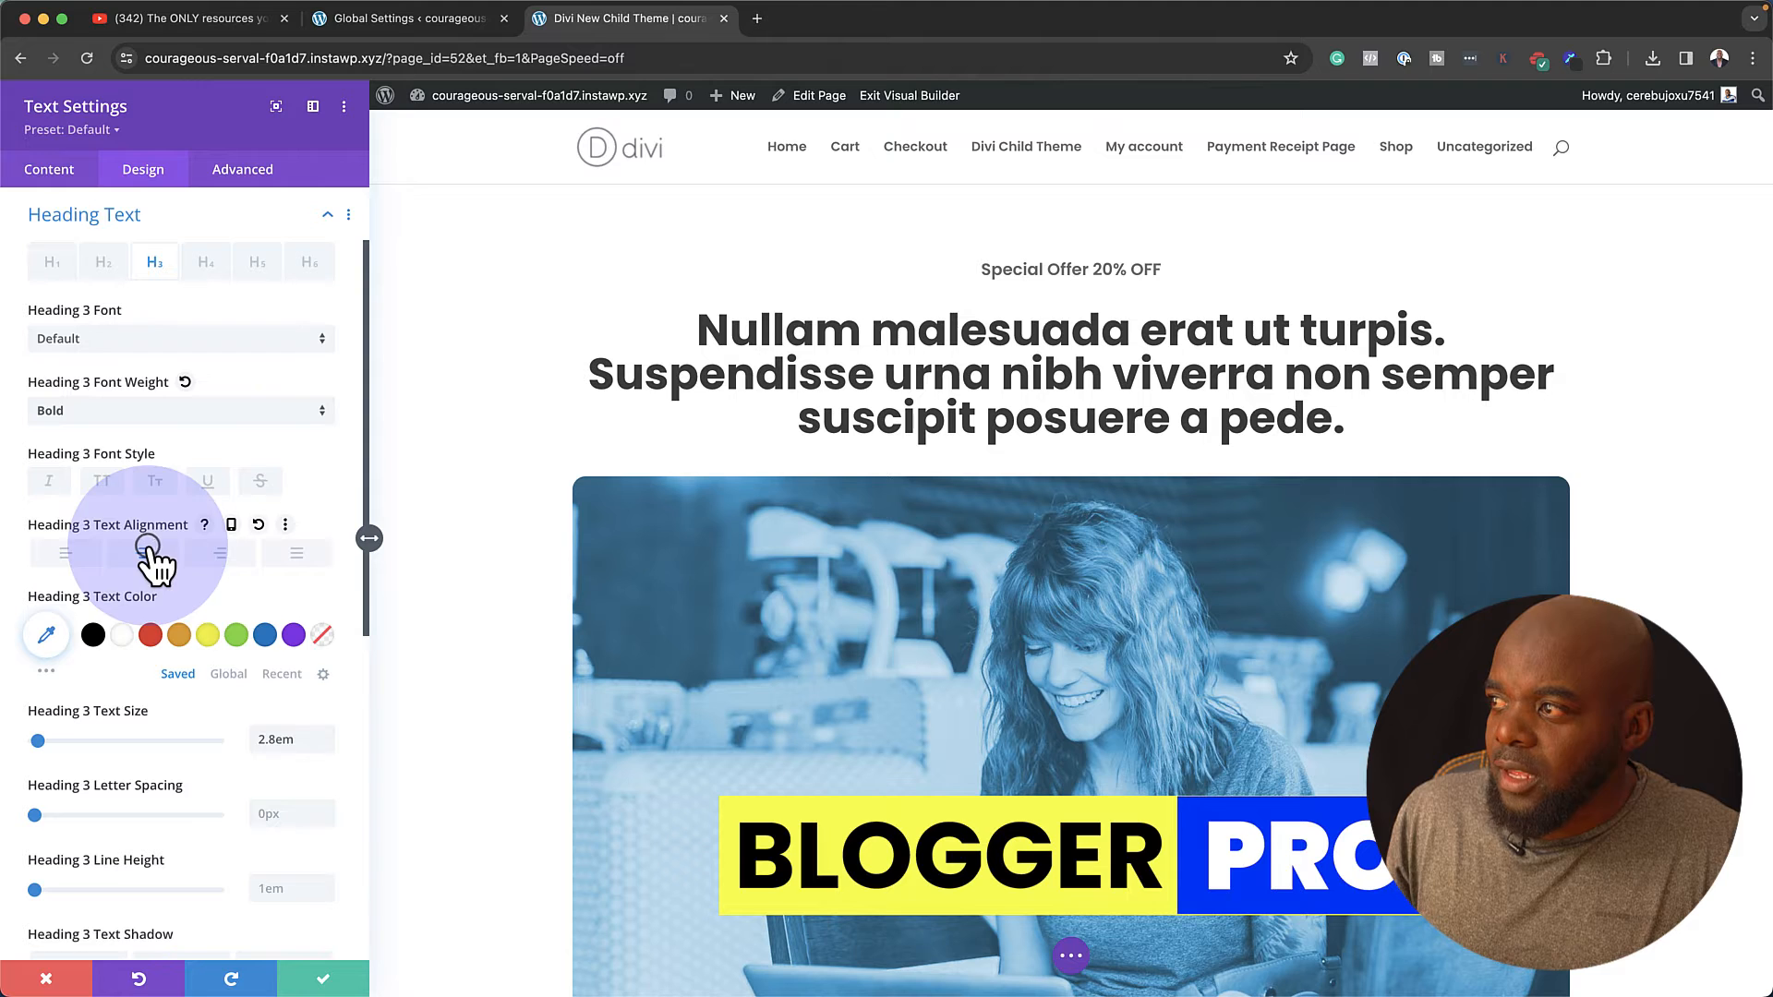
scroll(211, 726, "down", 2)
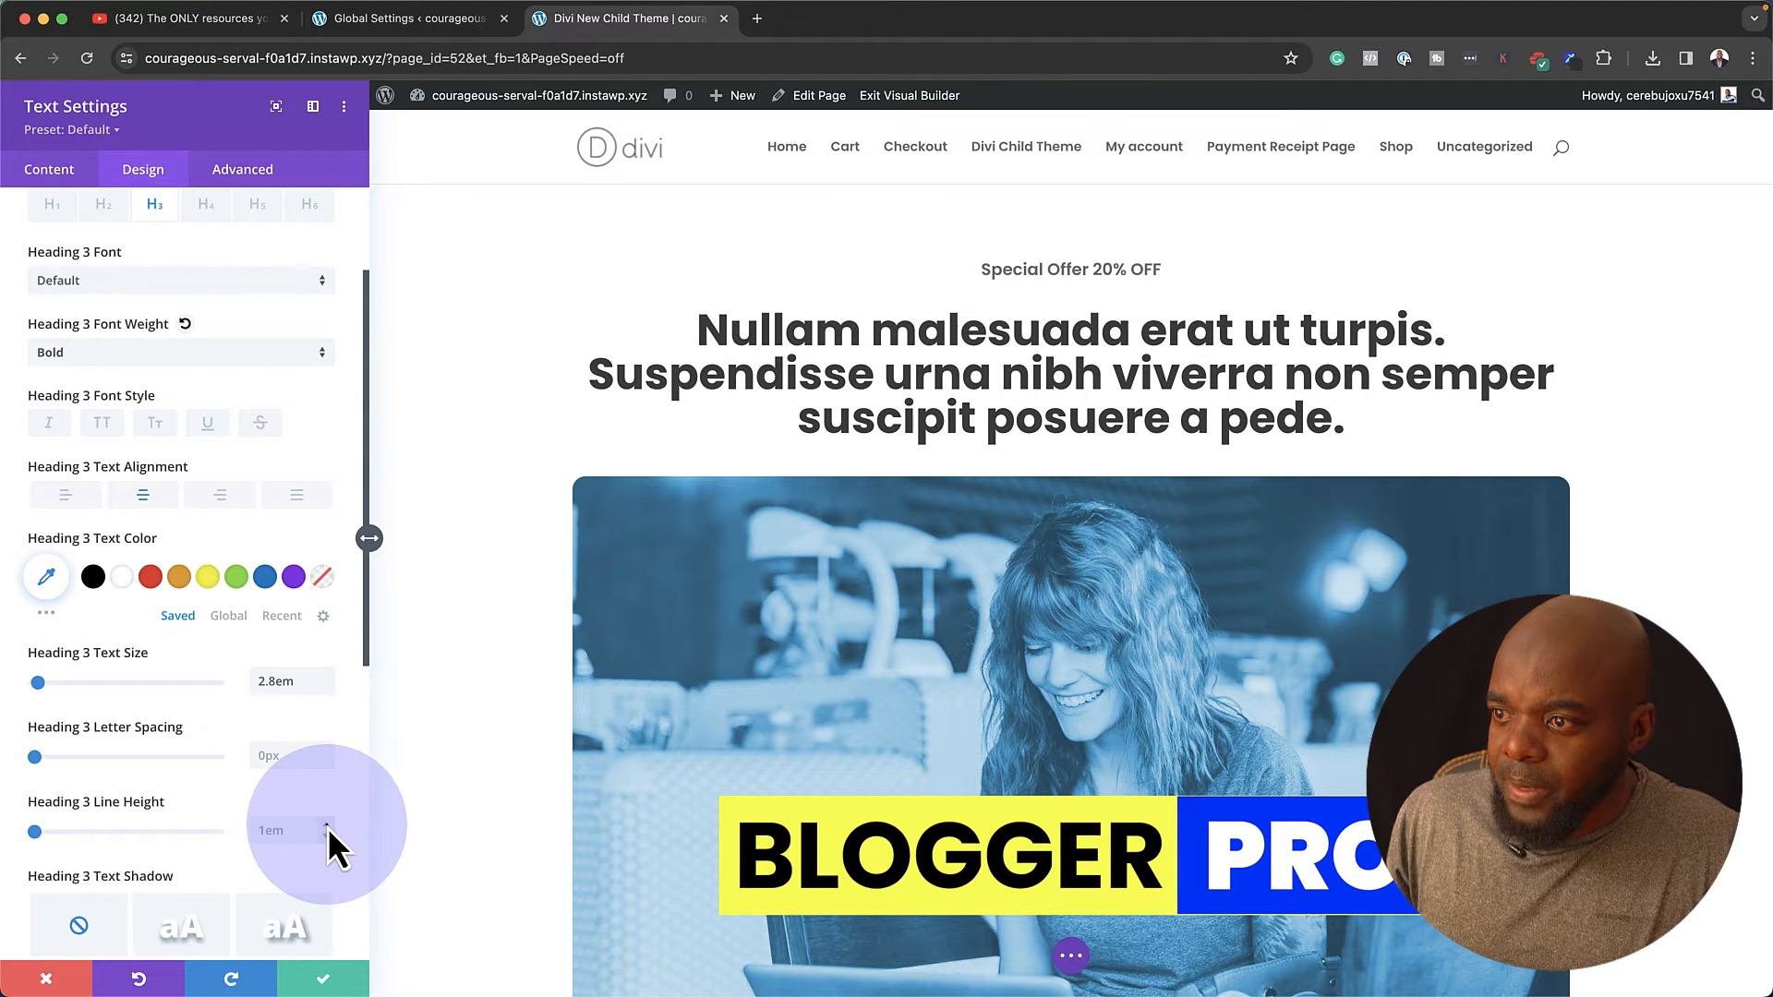
left_click(328, 826)
left_click(329, 826)
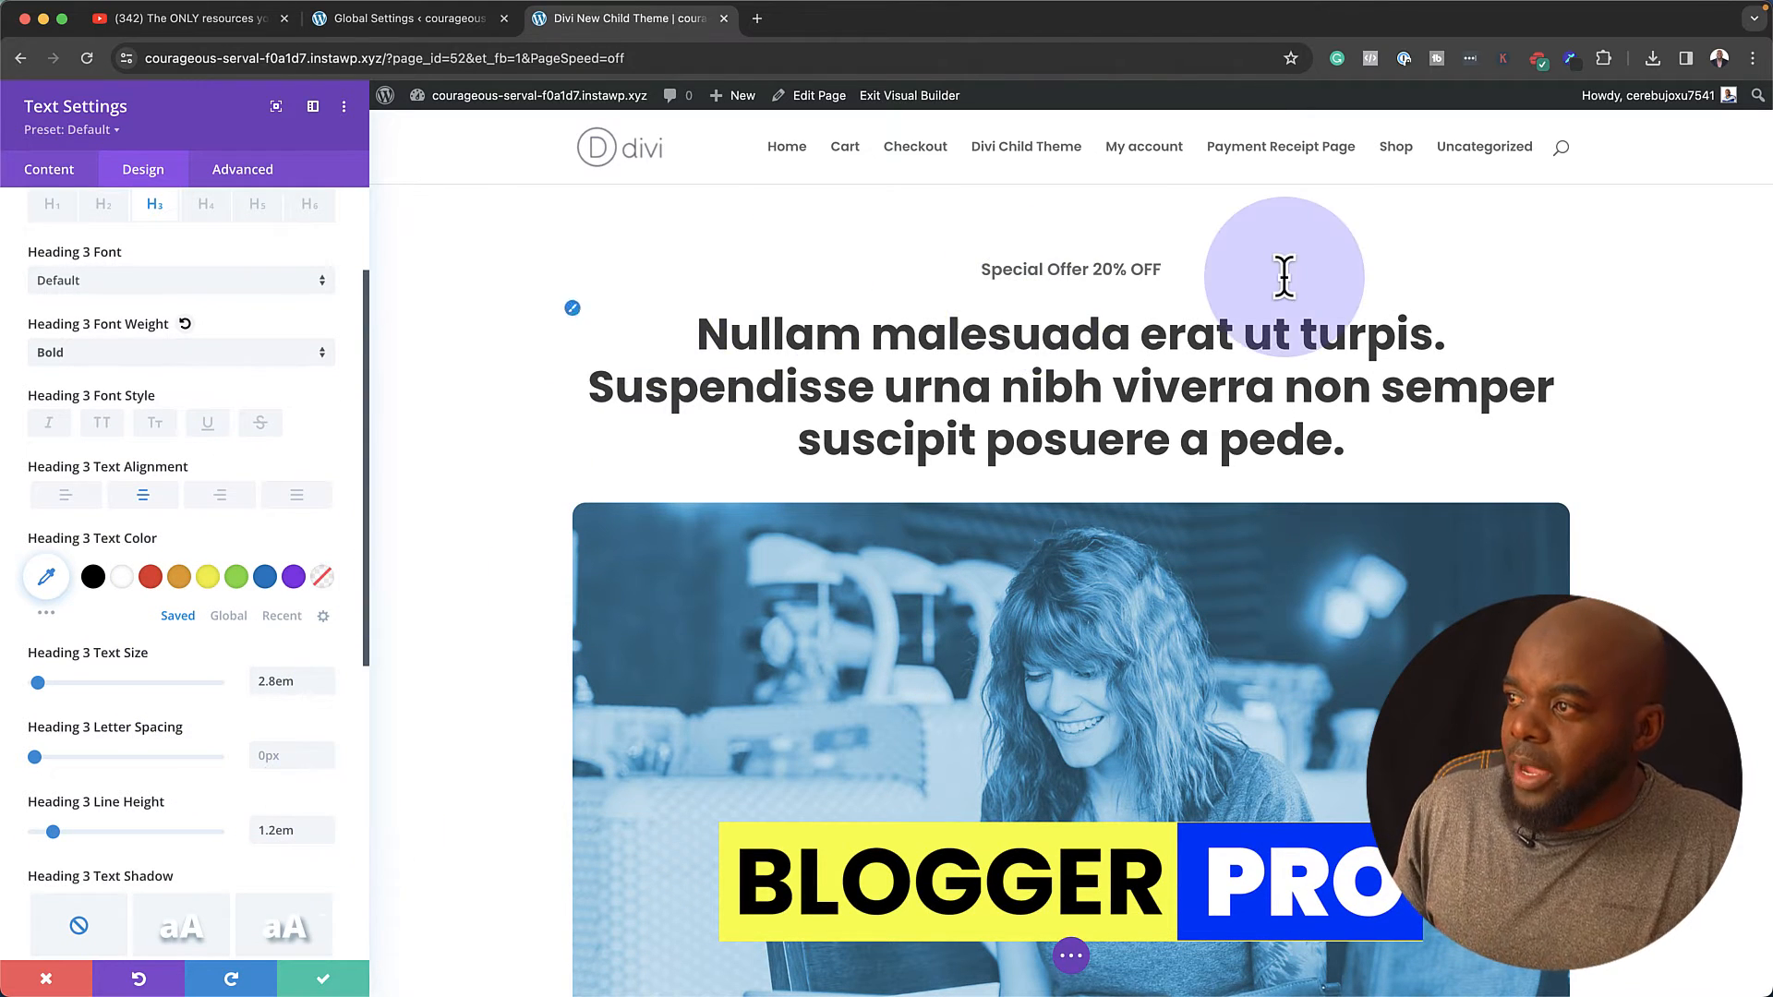
left_click(329, 984)
- Switch to Fluent Forms and create a new blank form with Name and Email fields
scroll(540, 309, "down", 3)
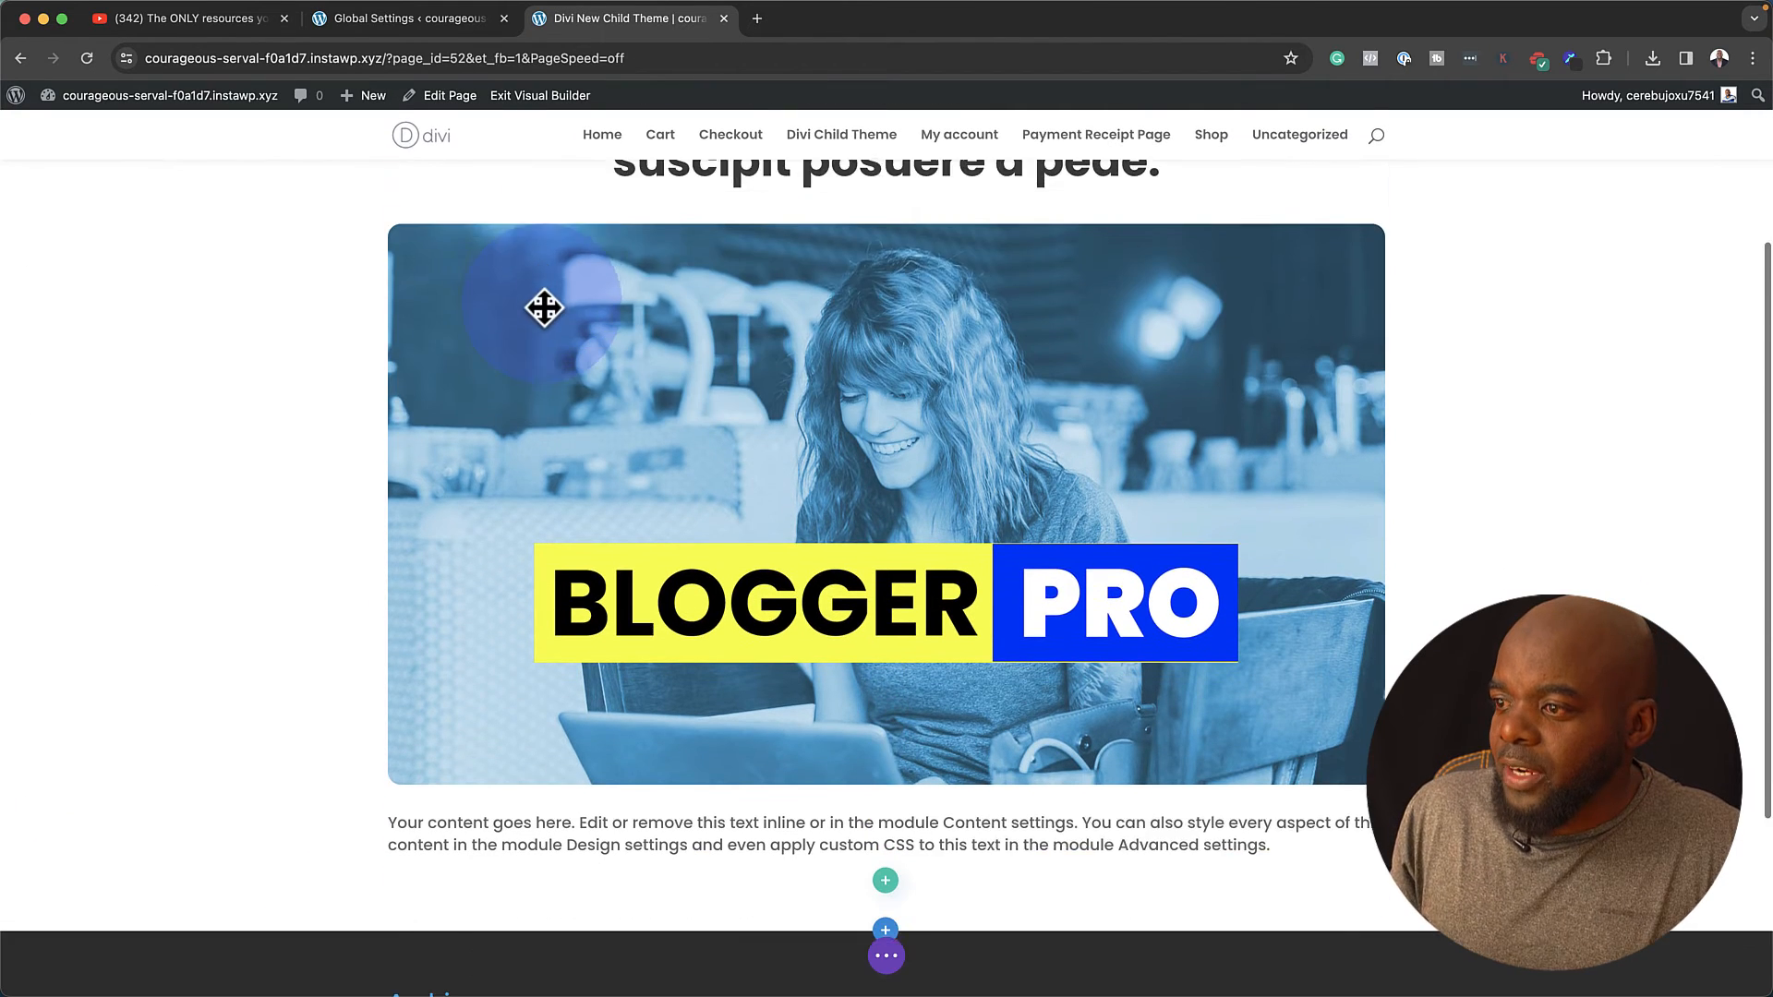
scroll(543, 308, "down", 2)
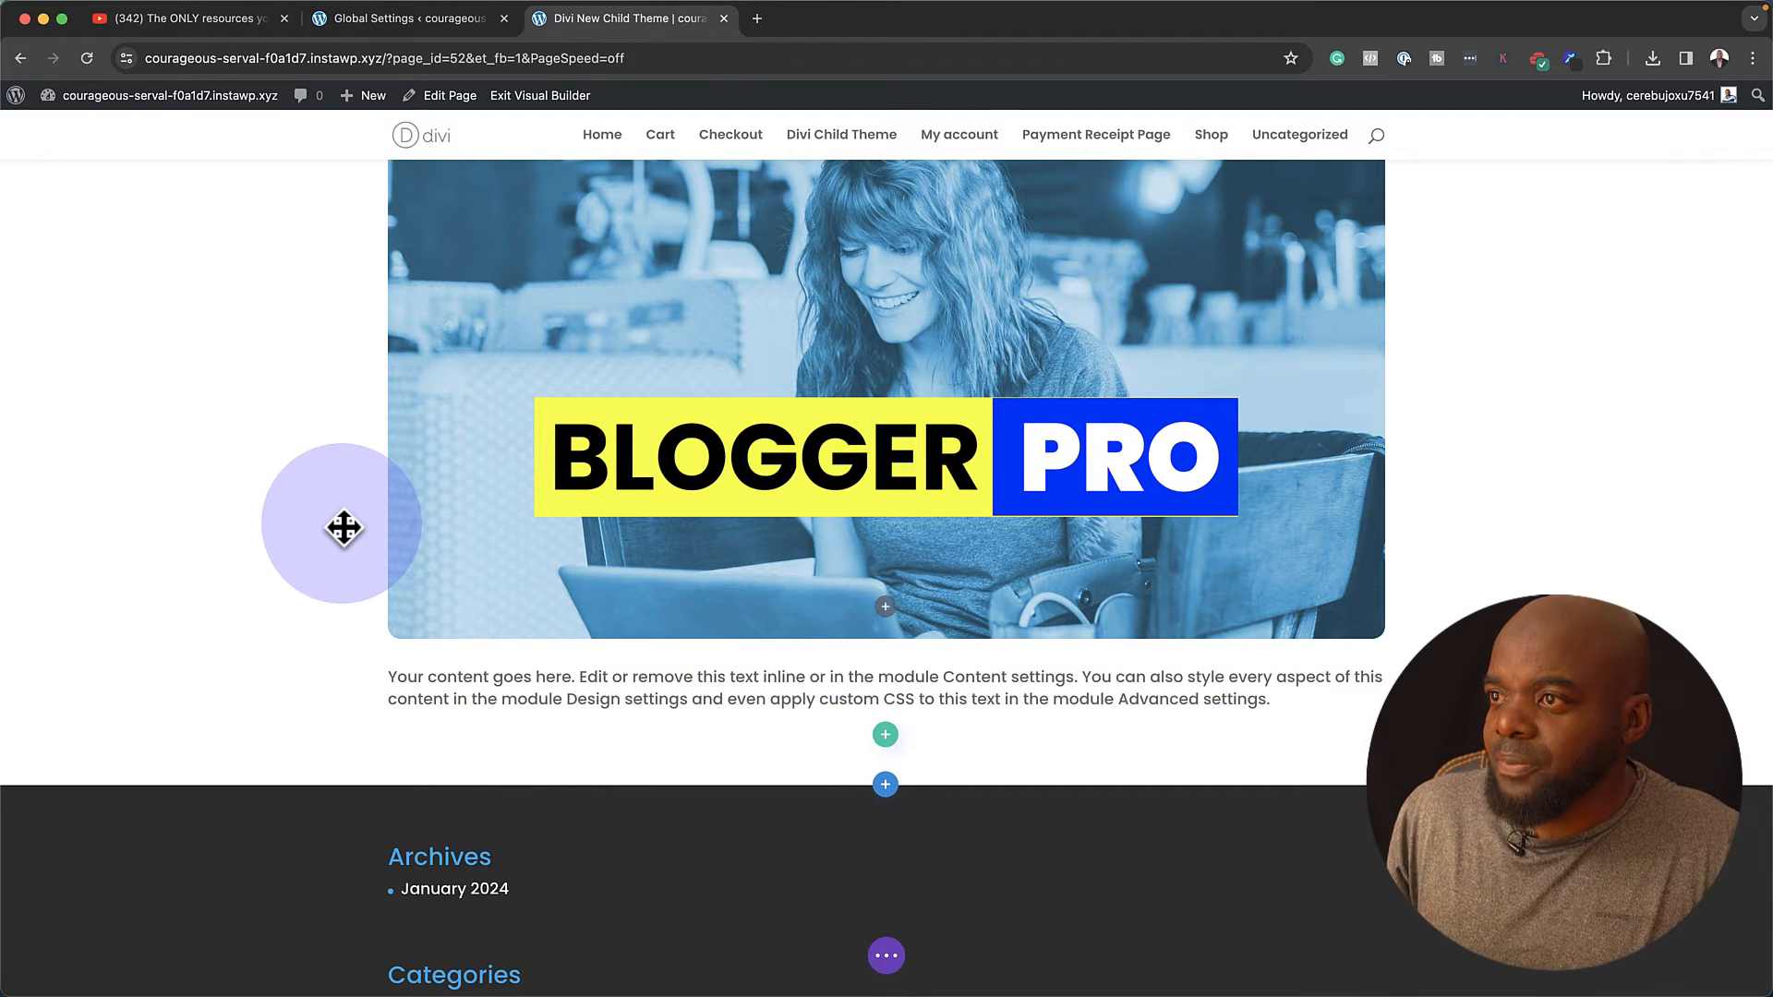
scroll(345, 527, "up", 5)
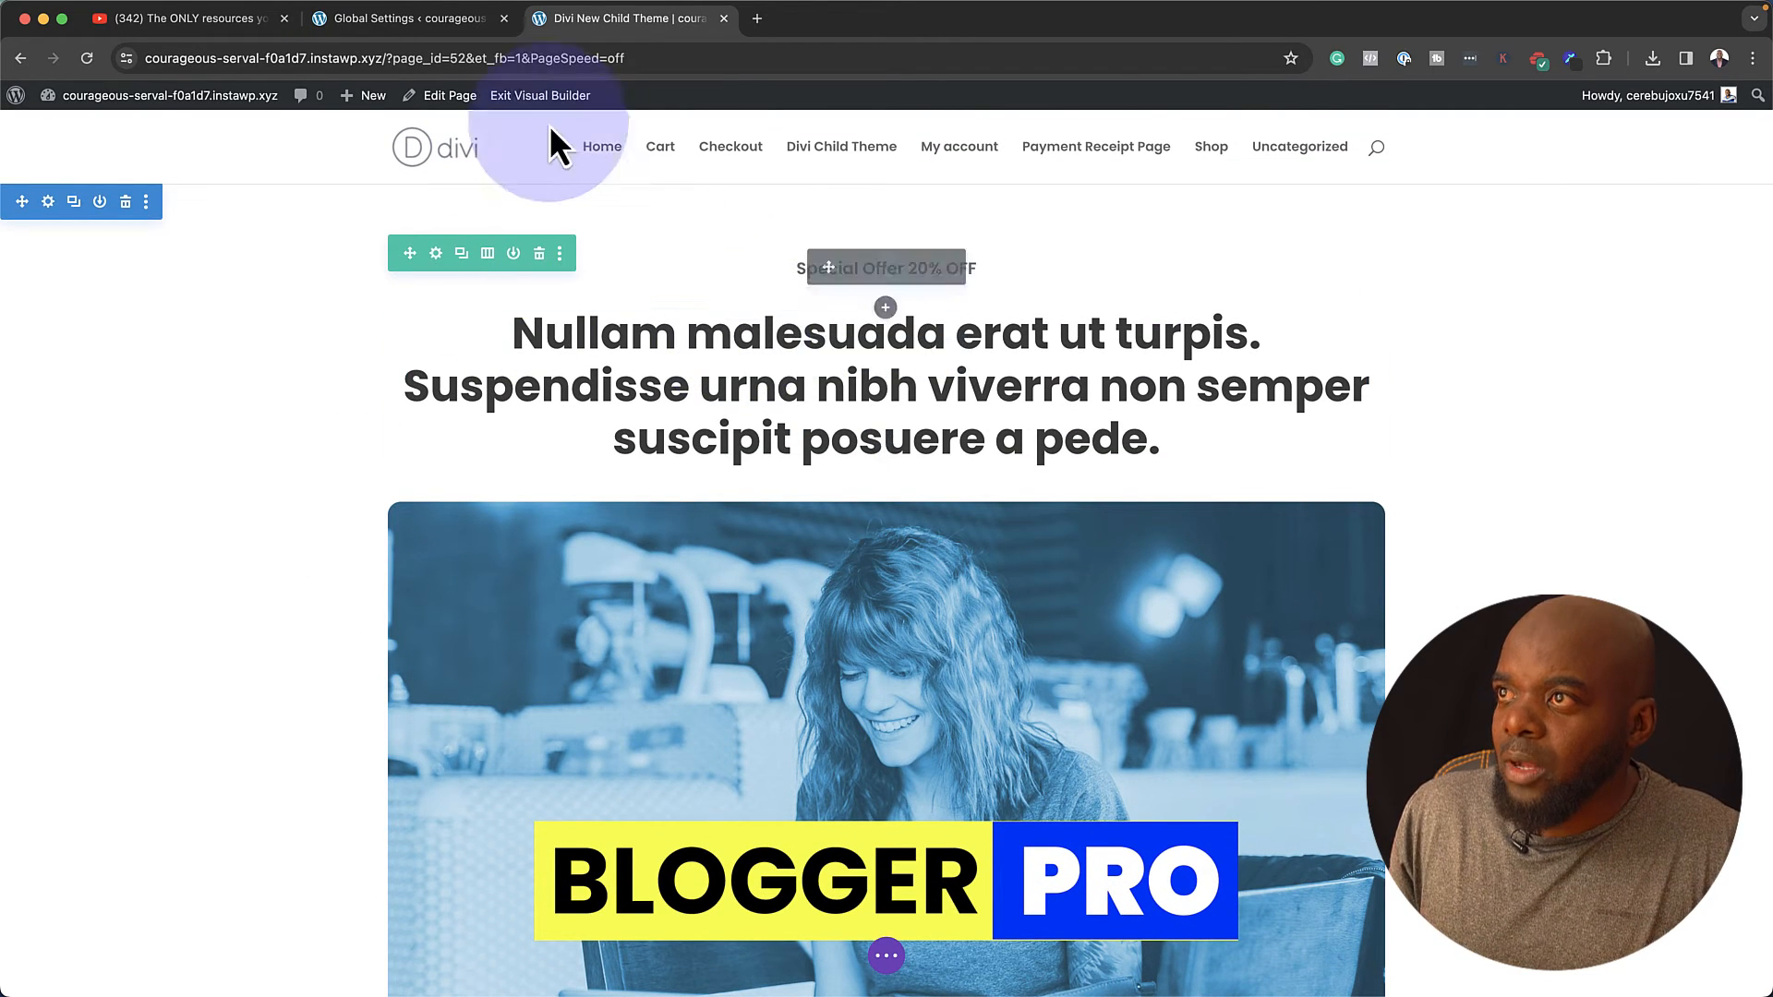
left_click(444, 19)
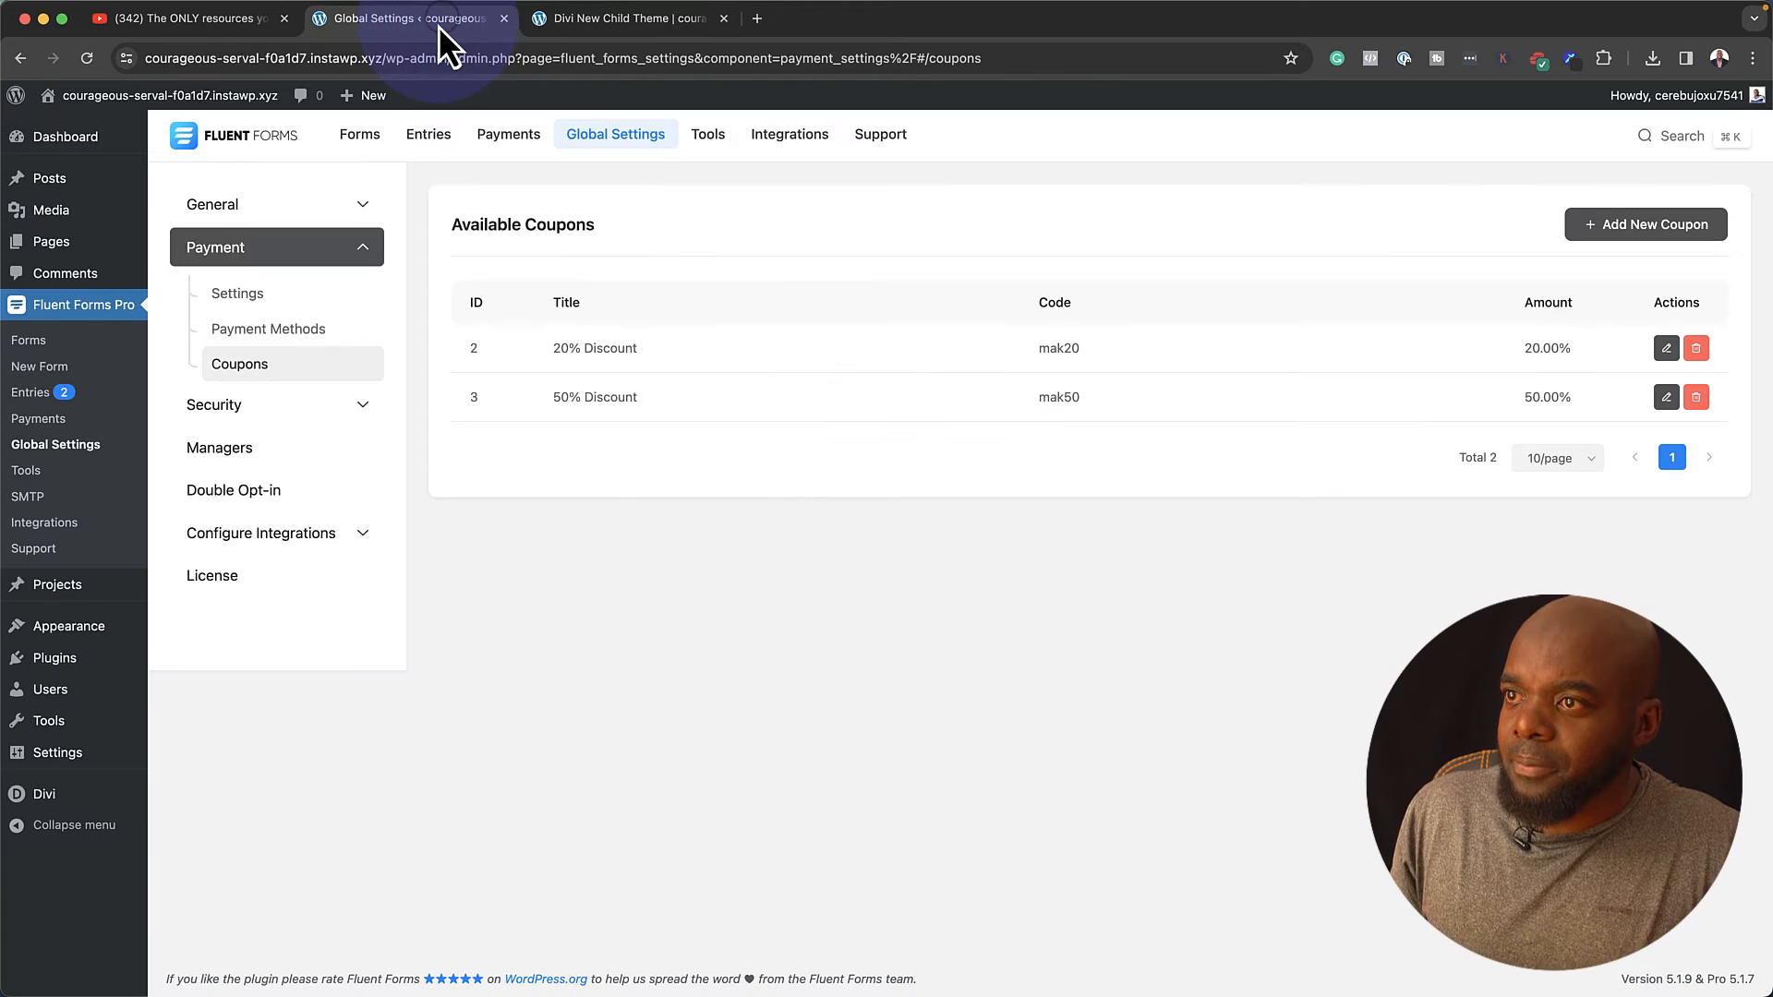
left_click(41, 367)
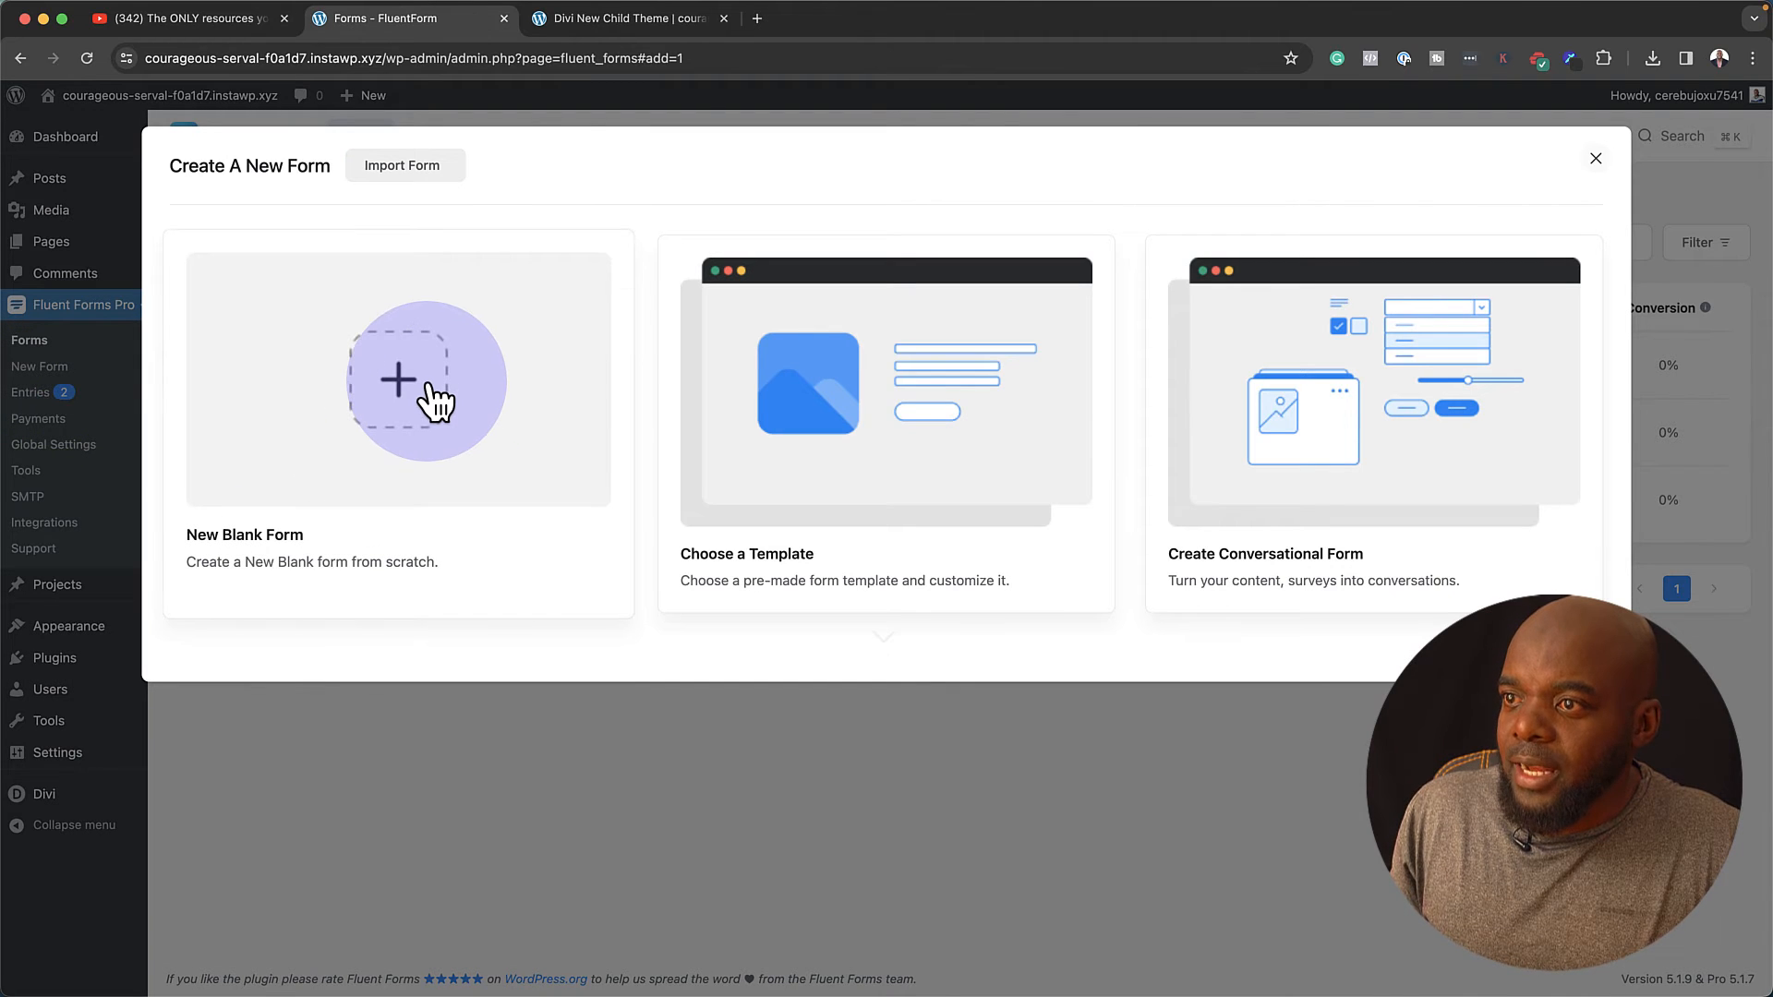
left_click(435, 399)
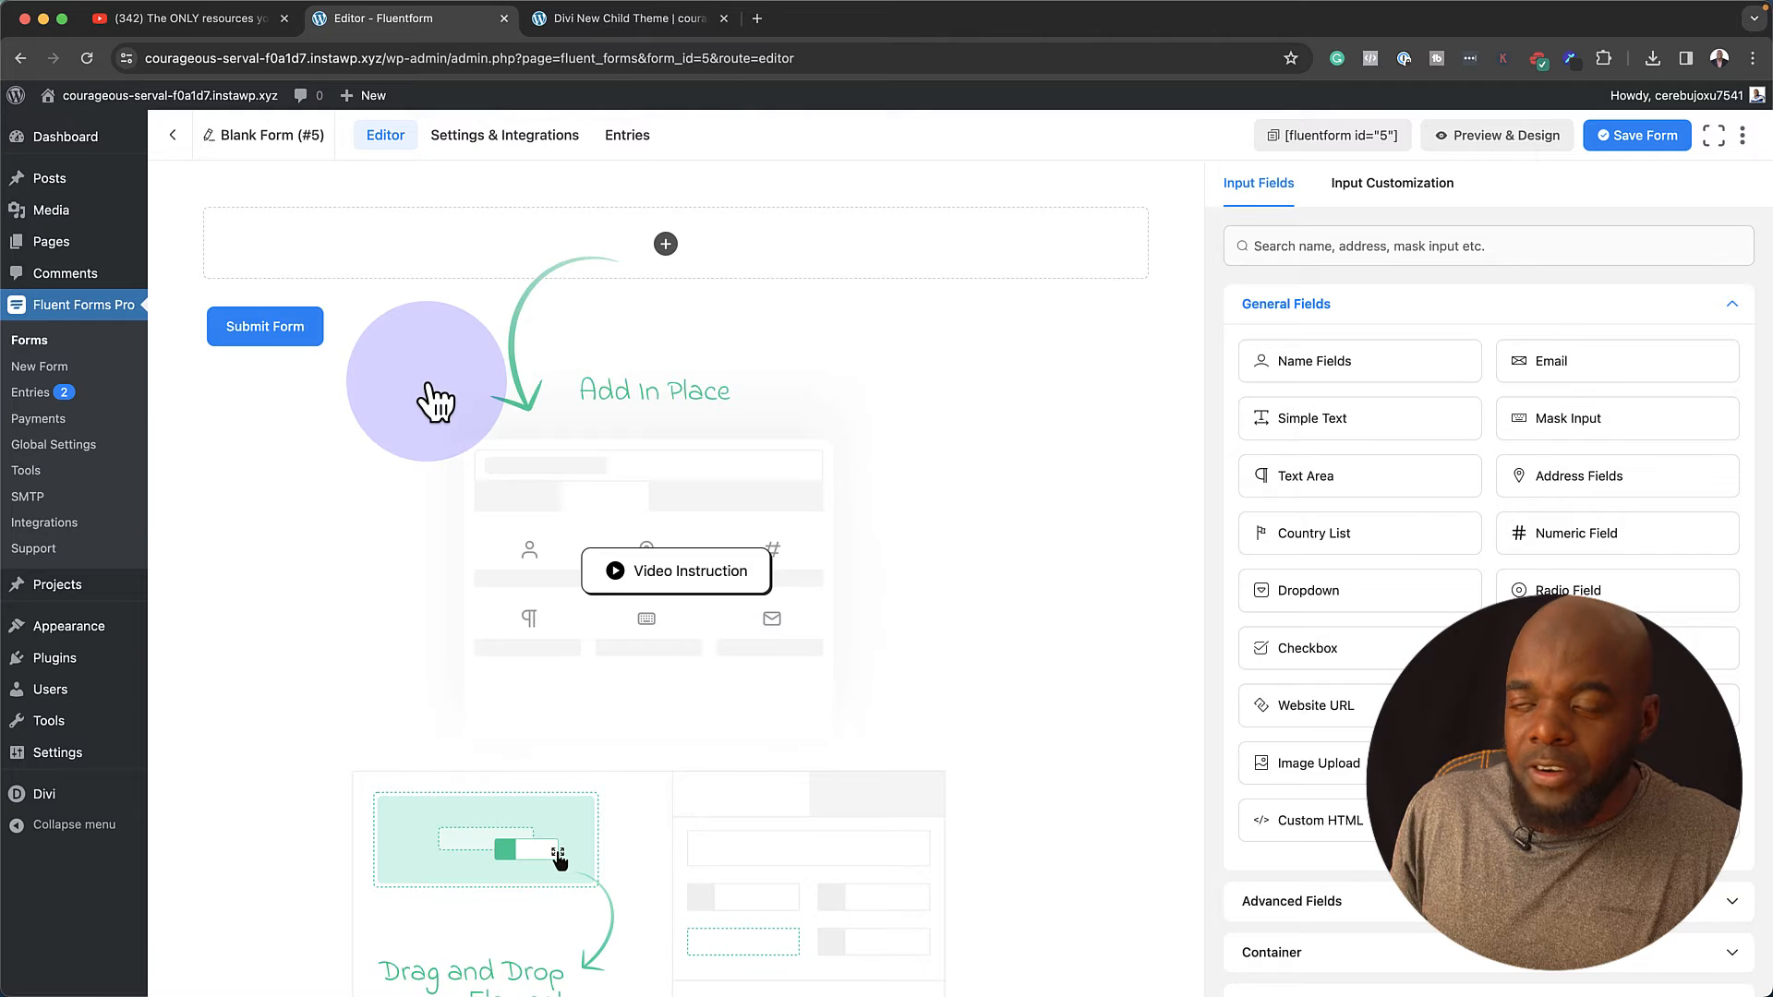
left_click(1423, 365)
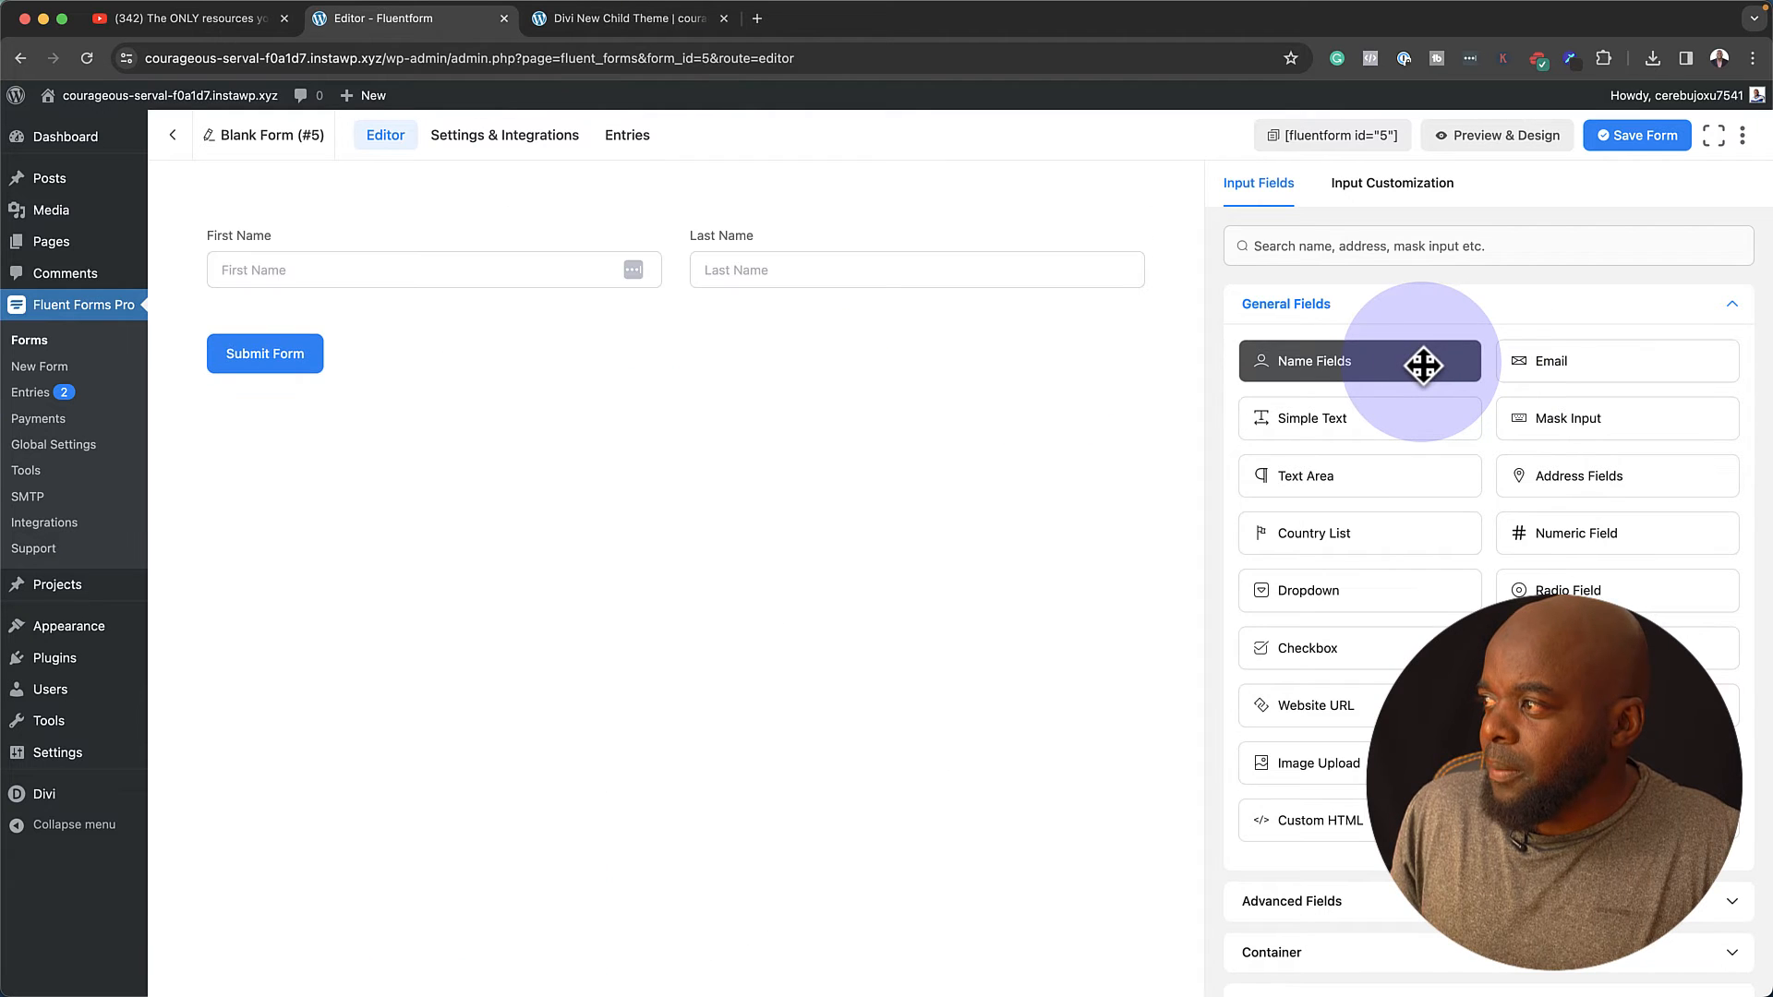
left_click(1653, 362)
- Add Payment Item, Payment Method, Payment Summary and Coupon fields to the form, placing Coupon directly below Payment Item
scroll(1402, 665, "down", 1)
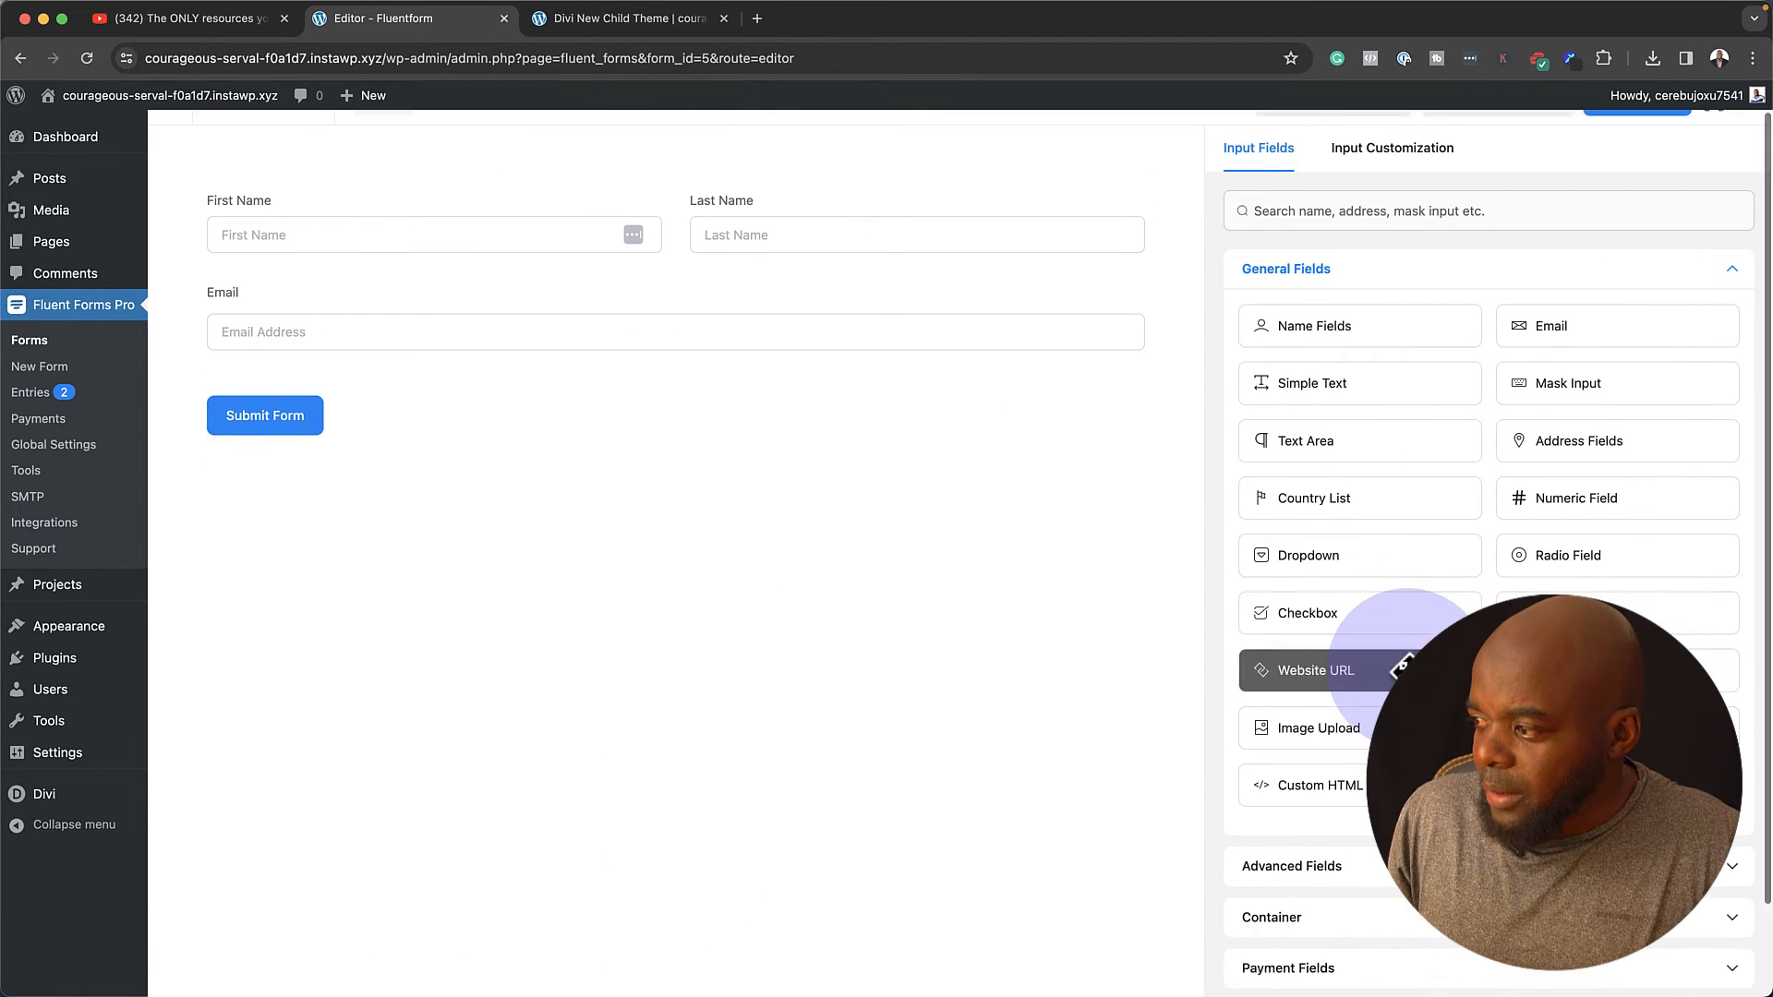
scroll(1402, 665, "down", 3)
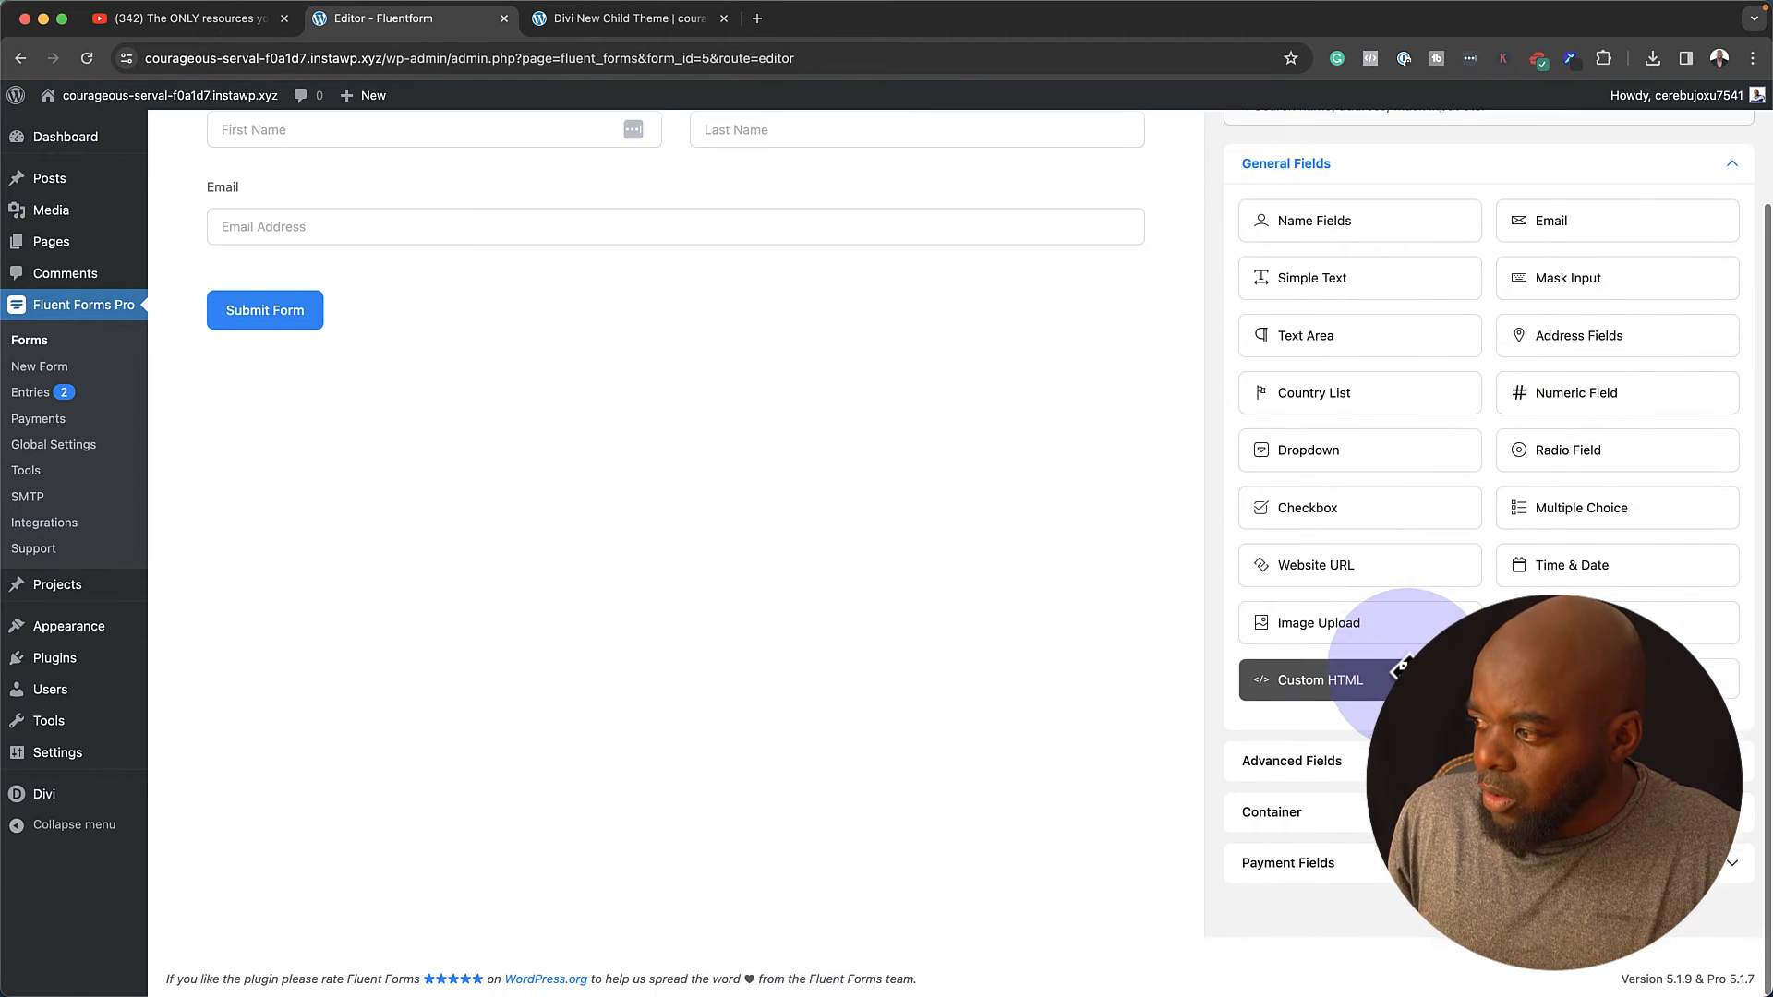
left_click(1327, 867)
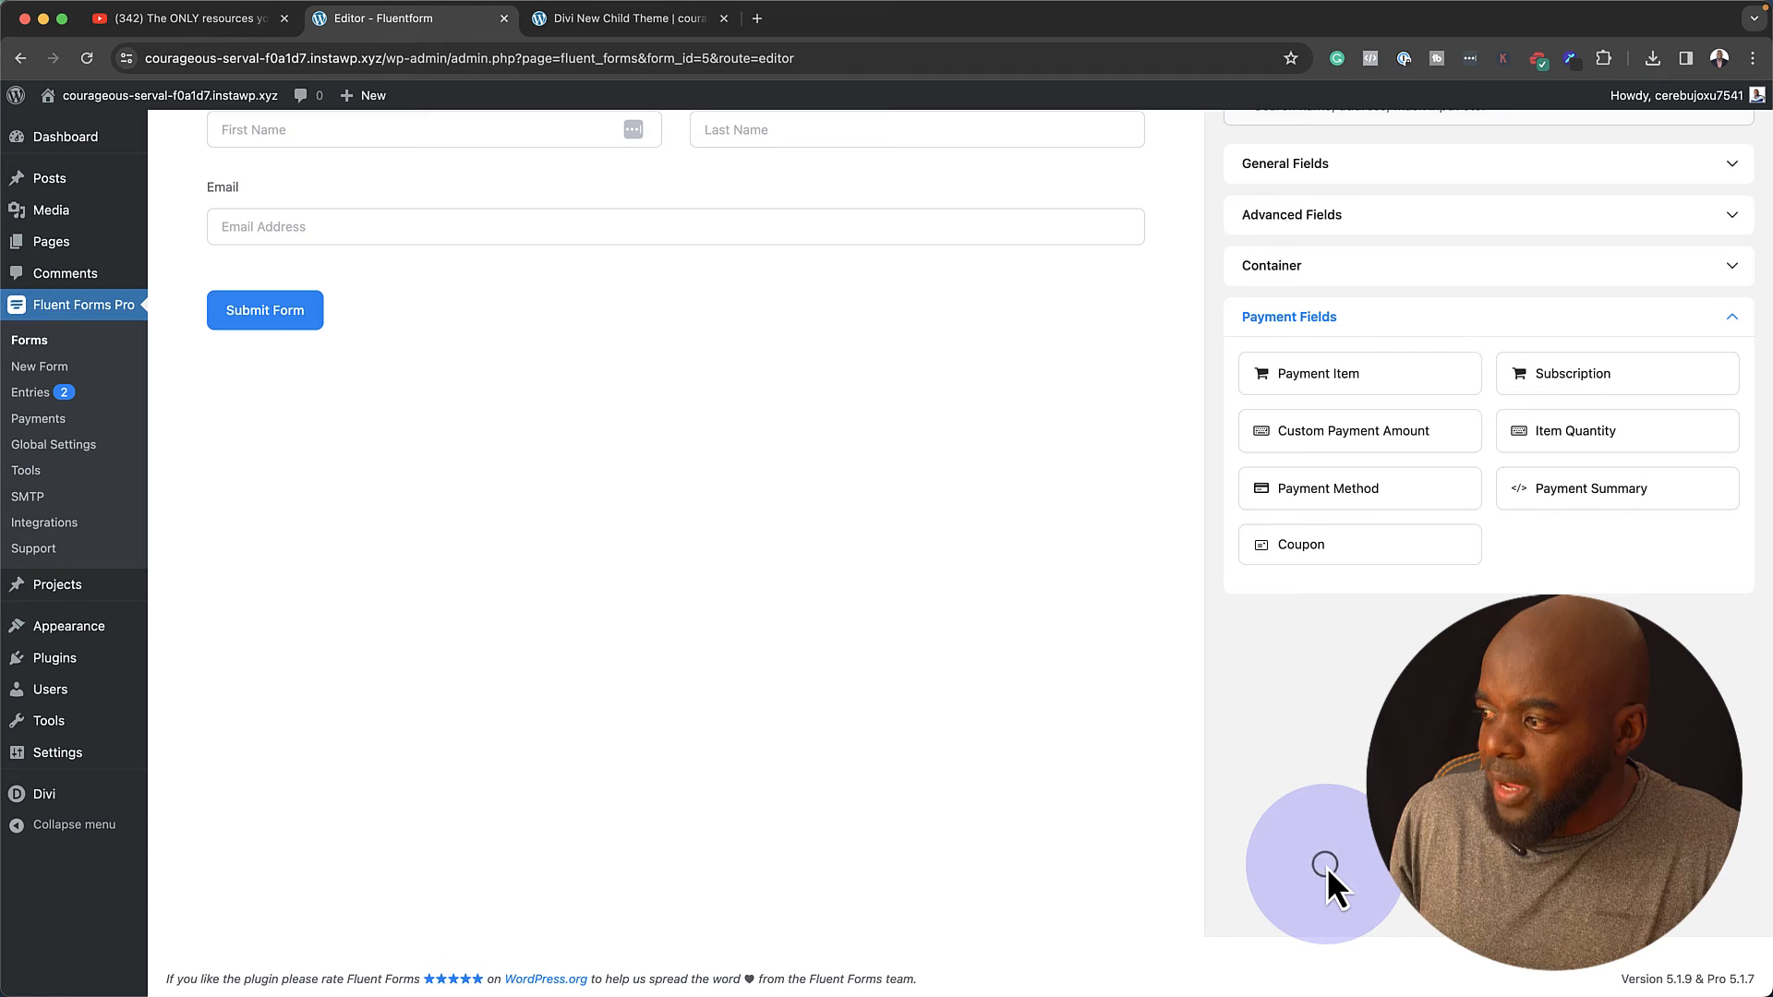
left_click(1374, 379)
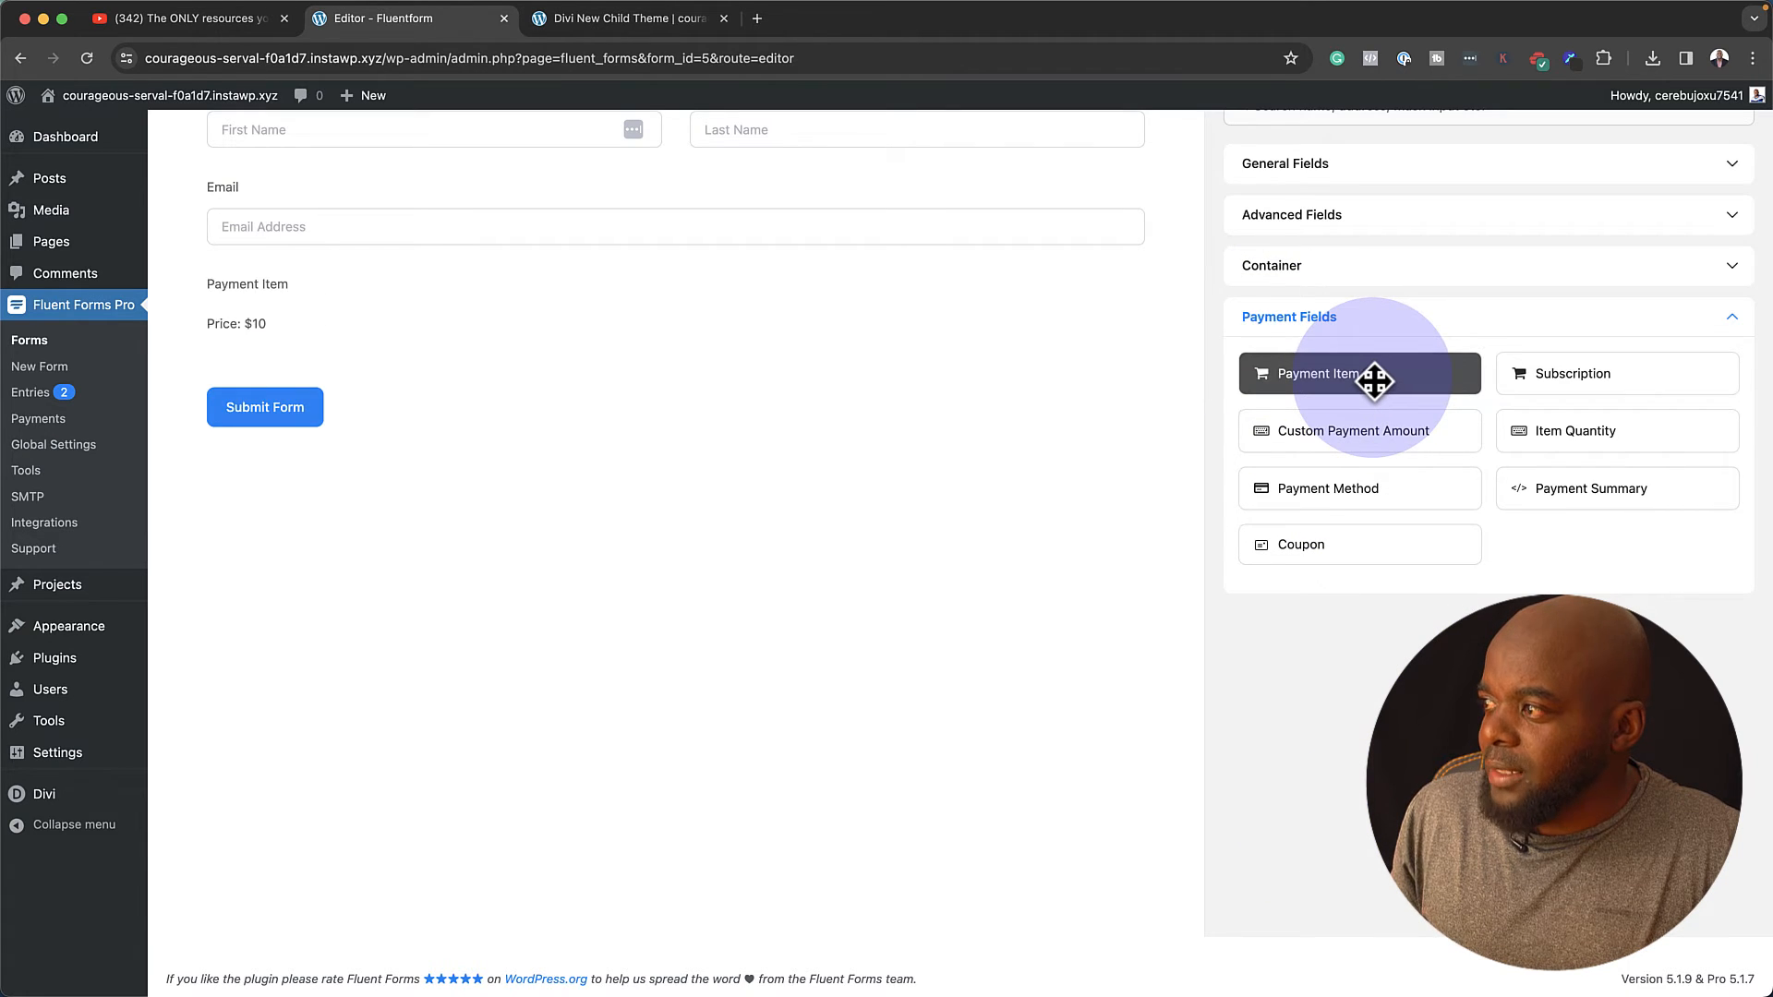
left_click(1403, 490)
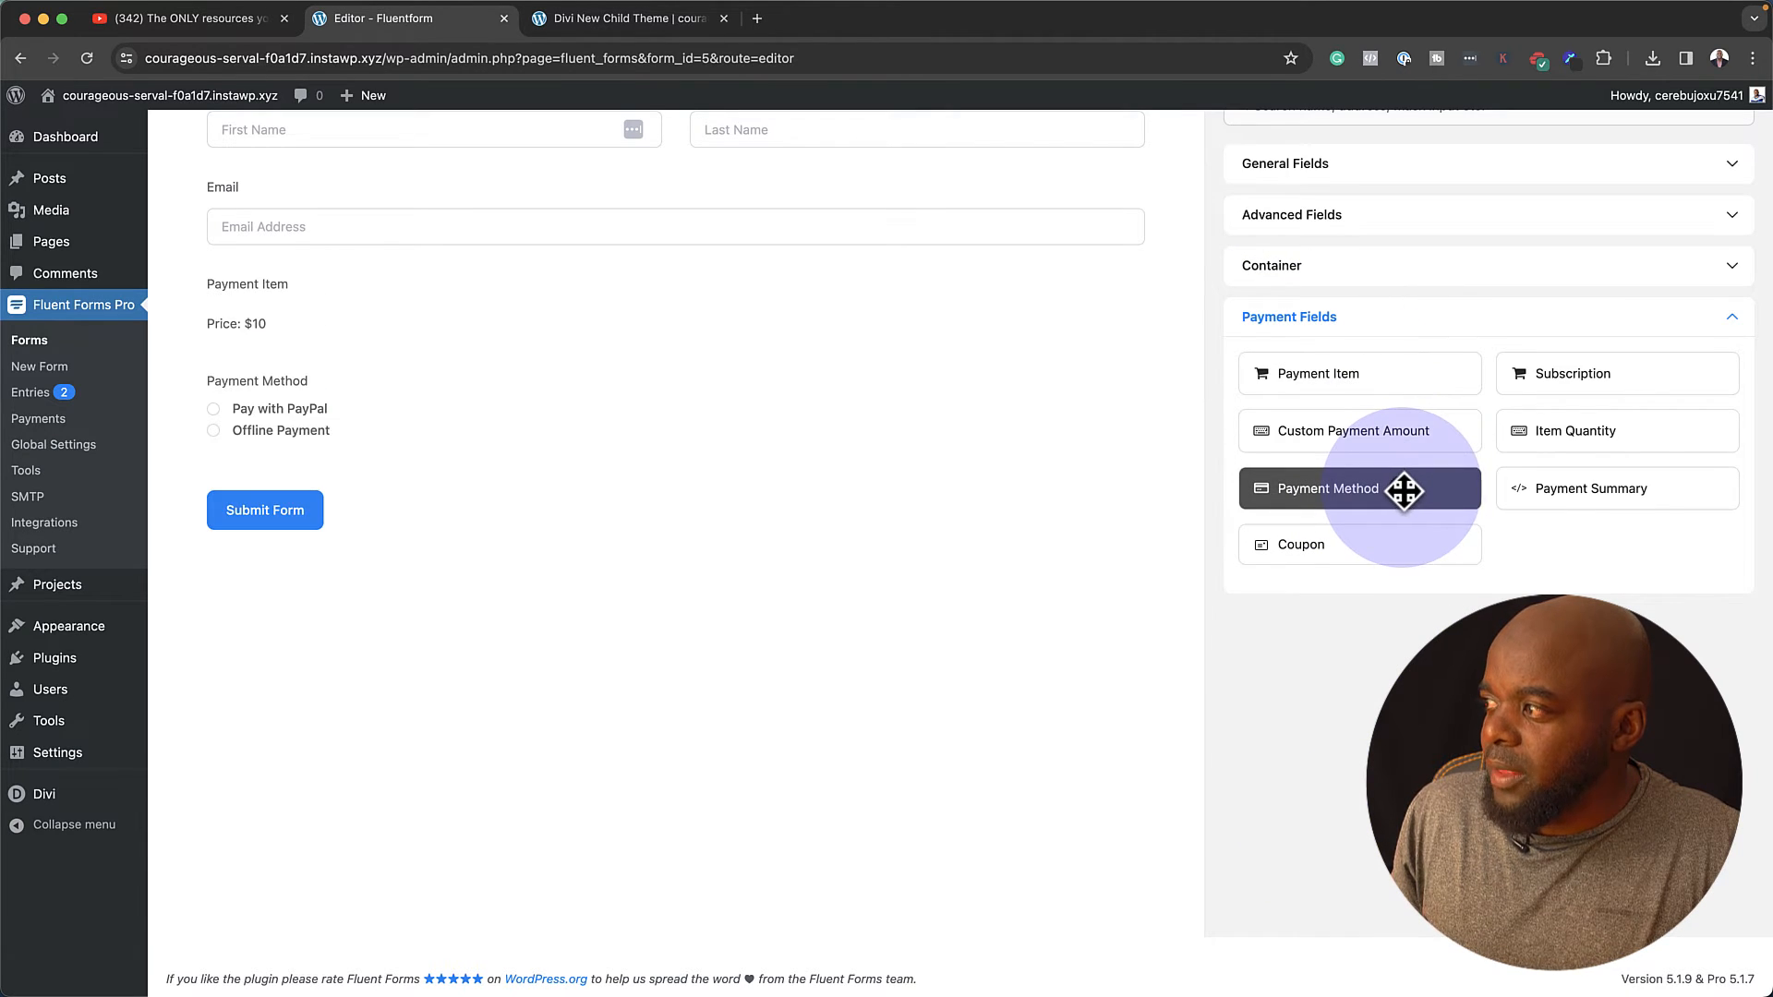
left_click(1562, 496)
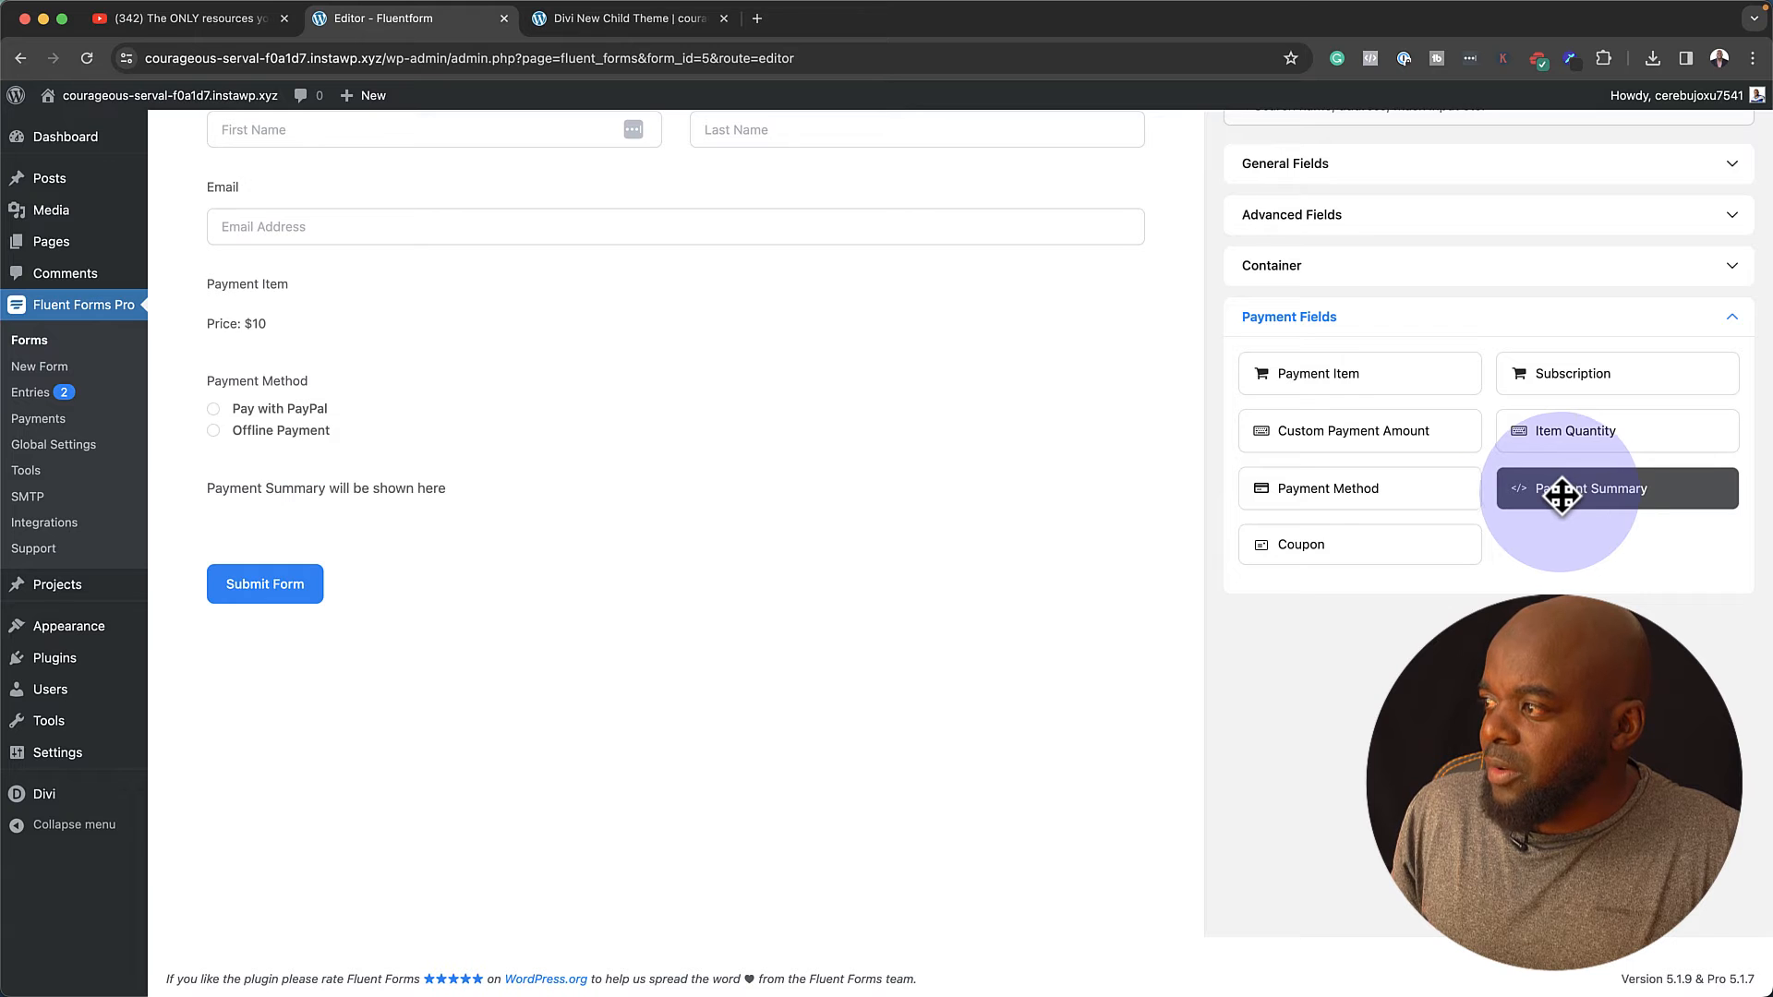
left_click(1406, 543)
mouse_move(363, 606)
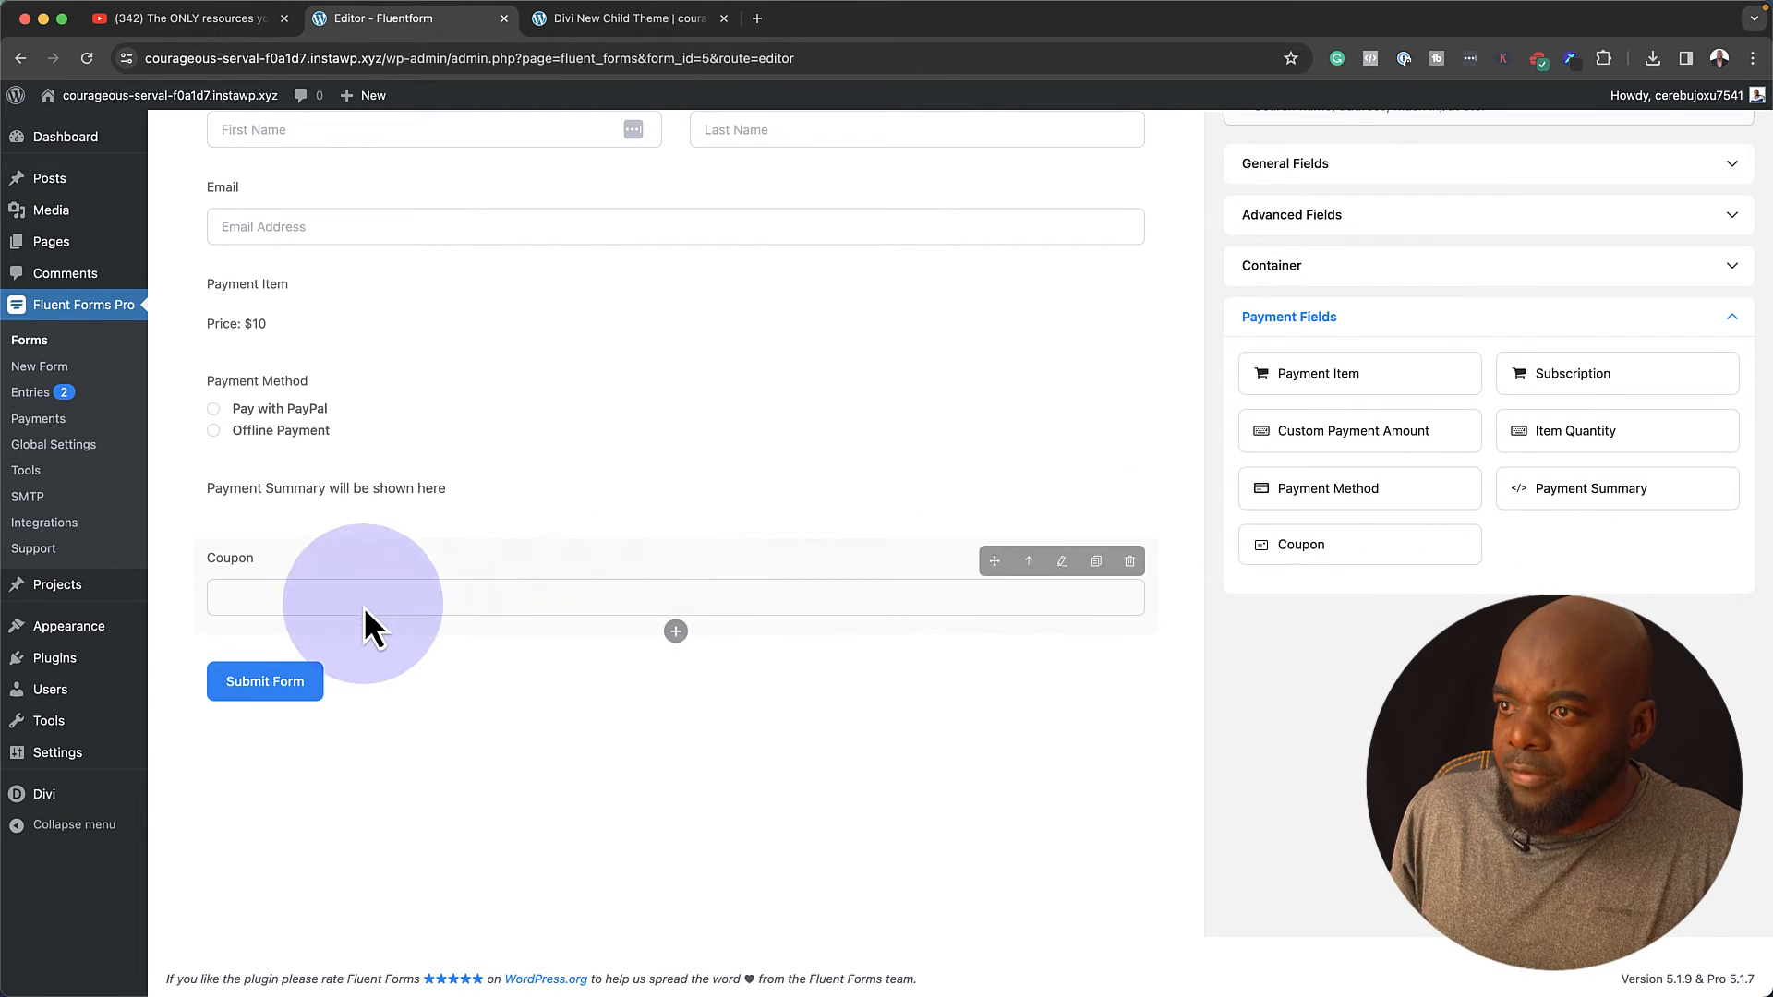
left_click_drag(995, 565, 1000, 392)
- Change the submit button's text to "Buy Now!" and save the form
mouse_move(374, 679)
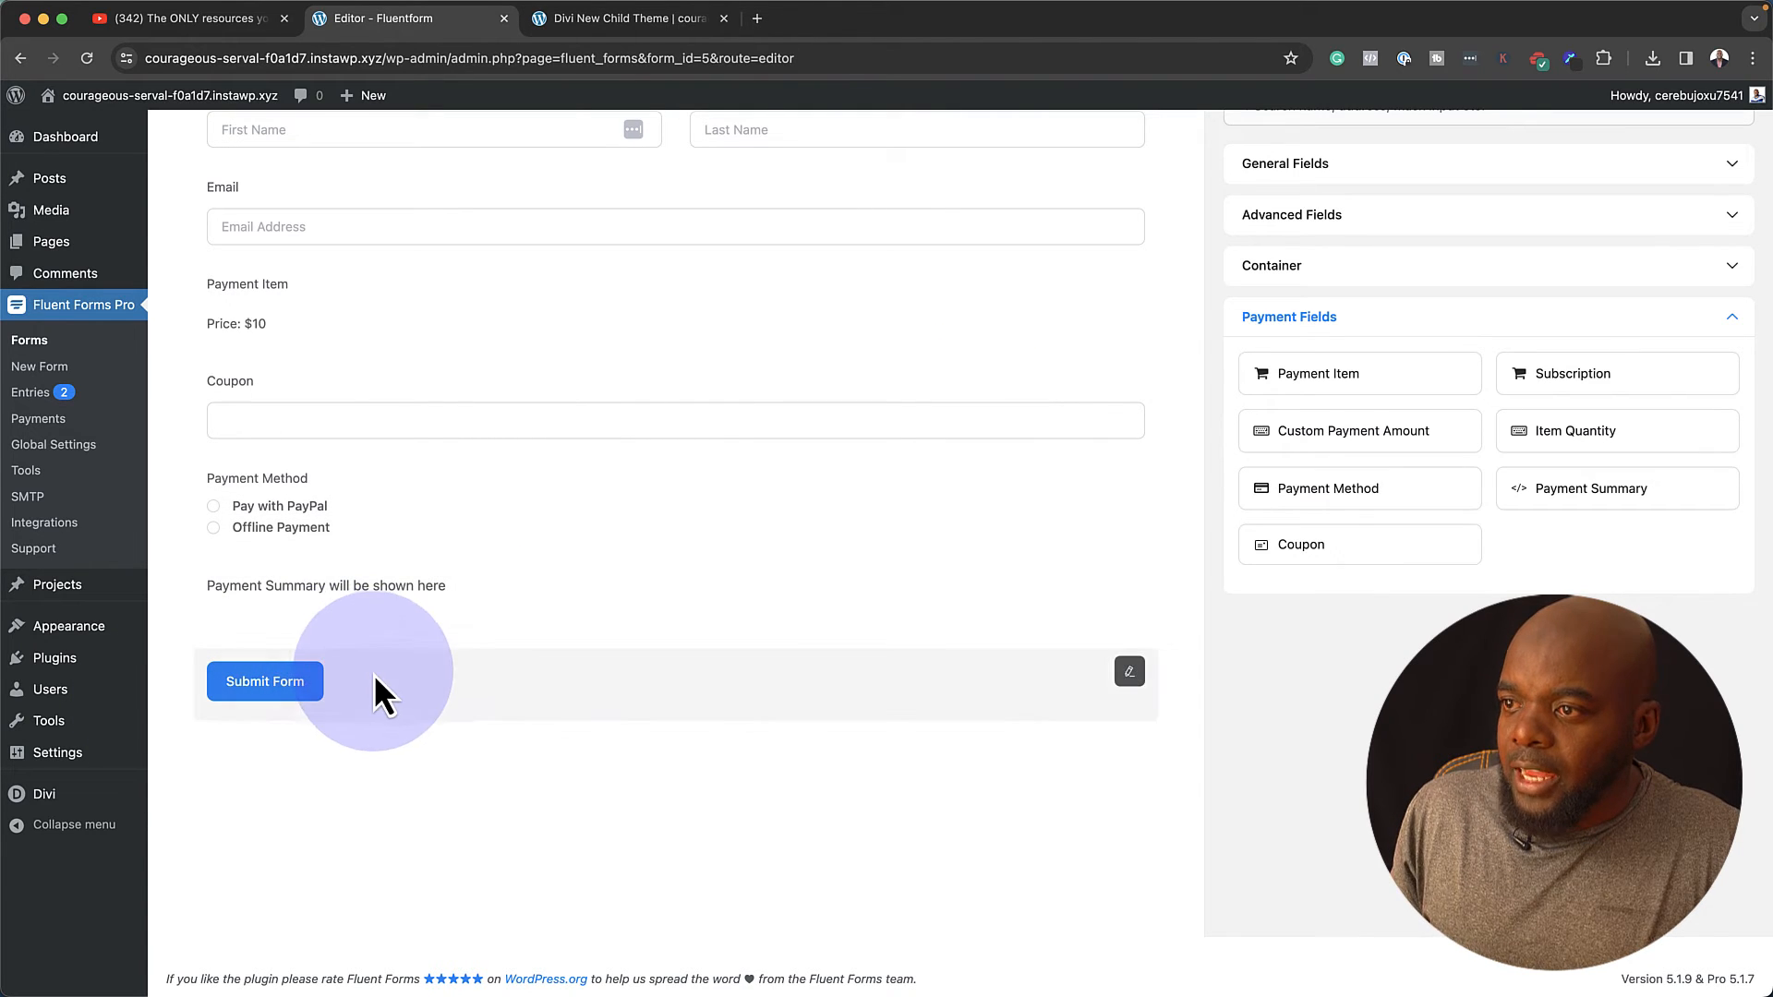
left_click(1131, 674)
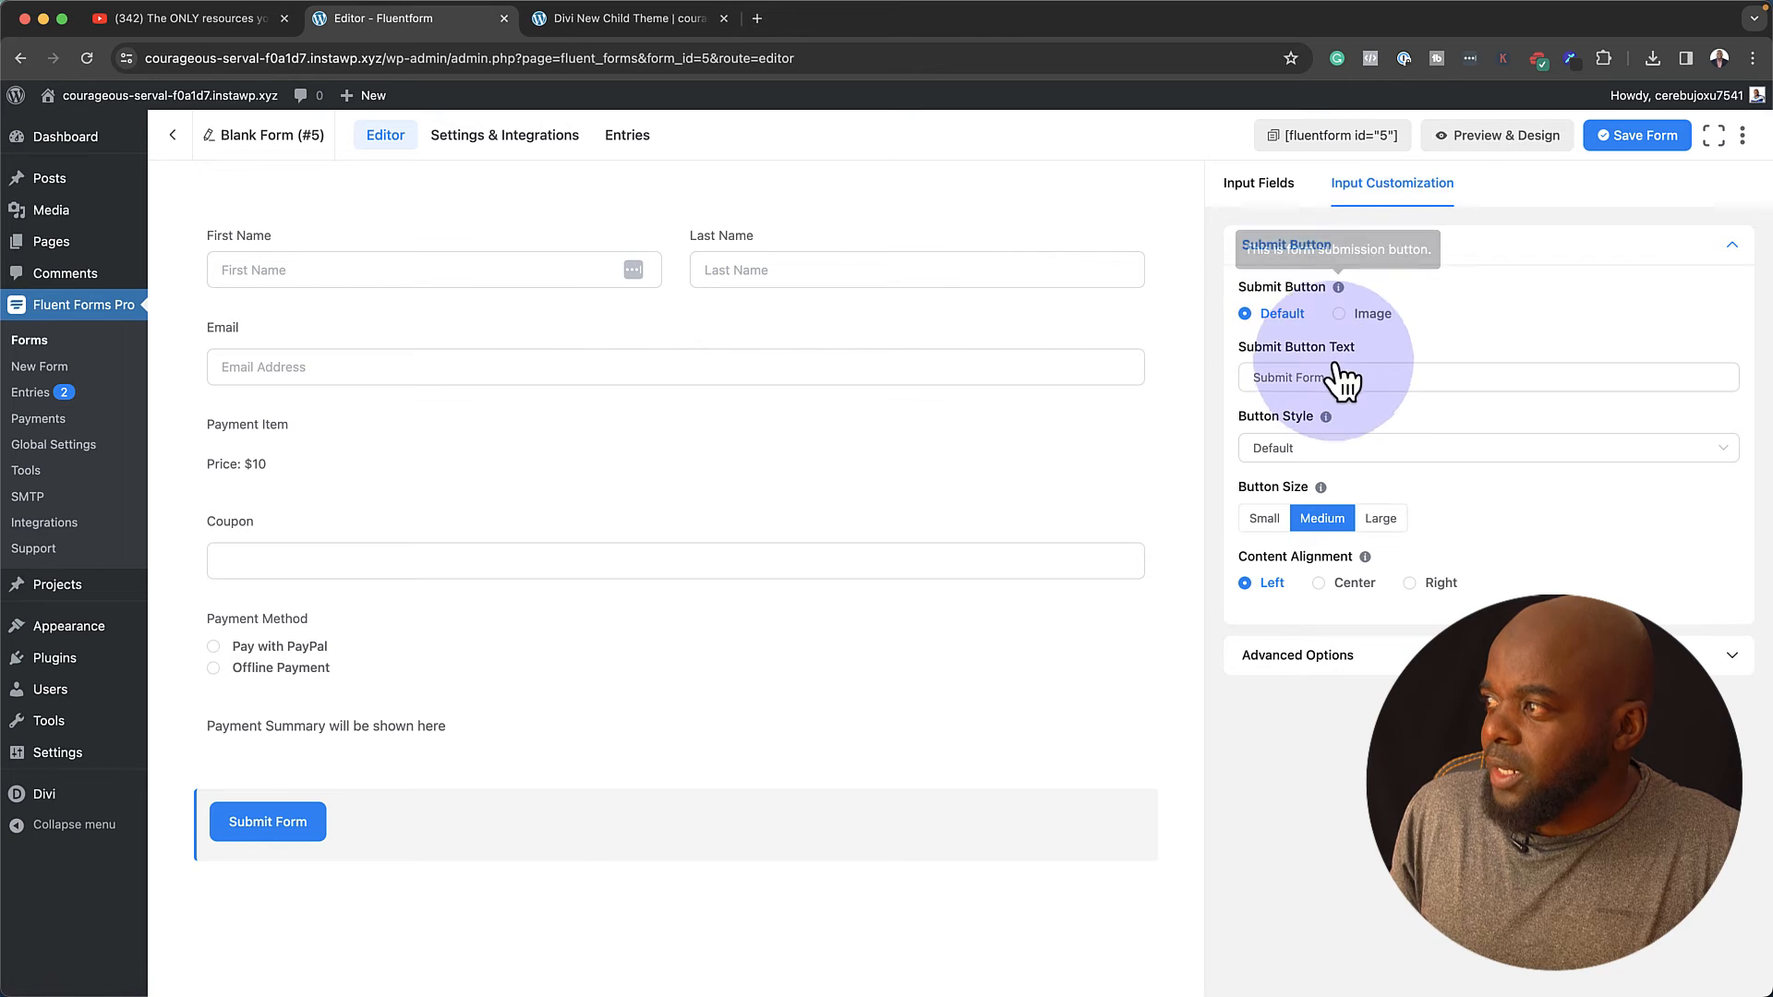
left_click(1343, 379)
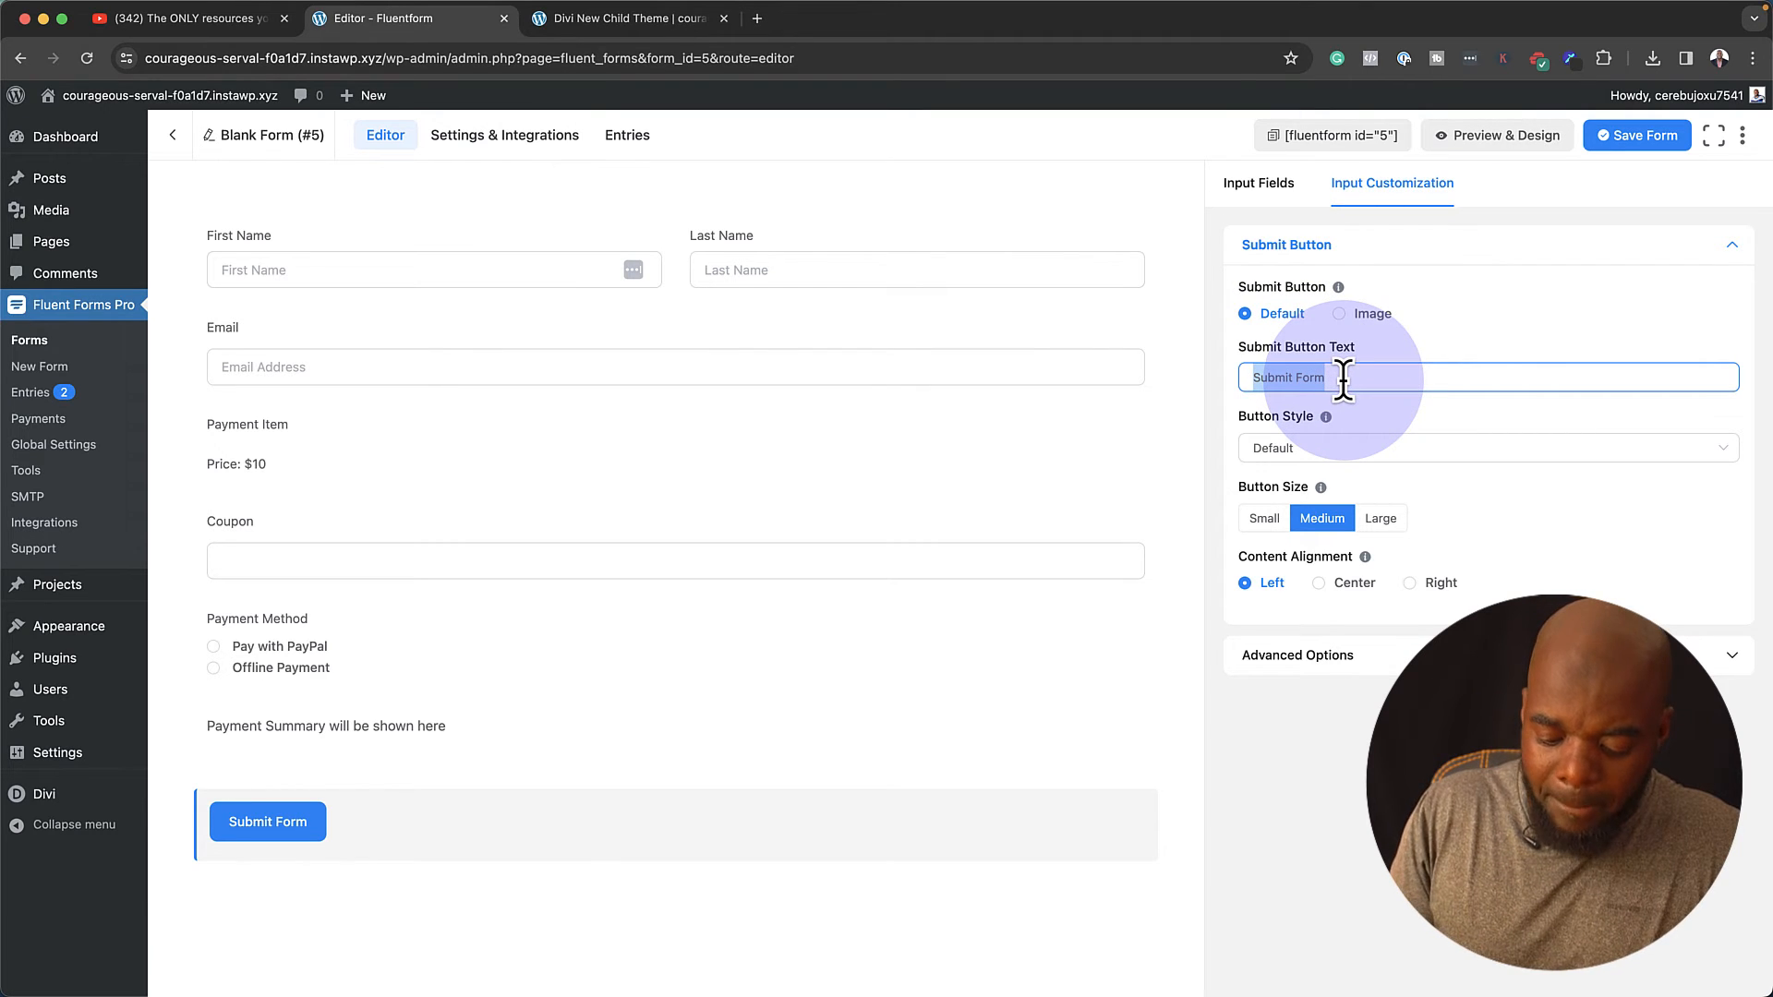
type("Buy N")
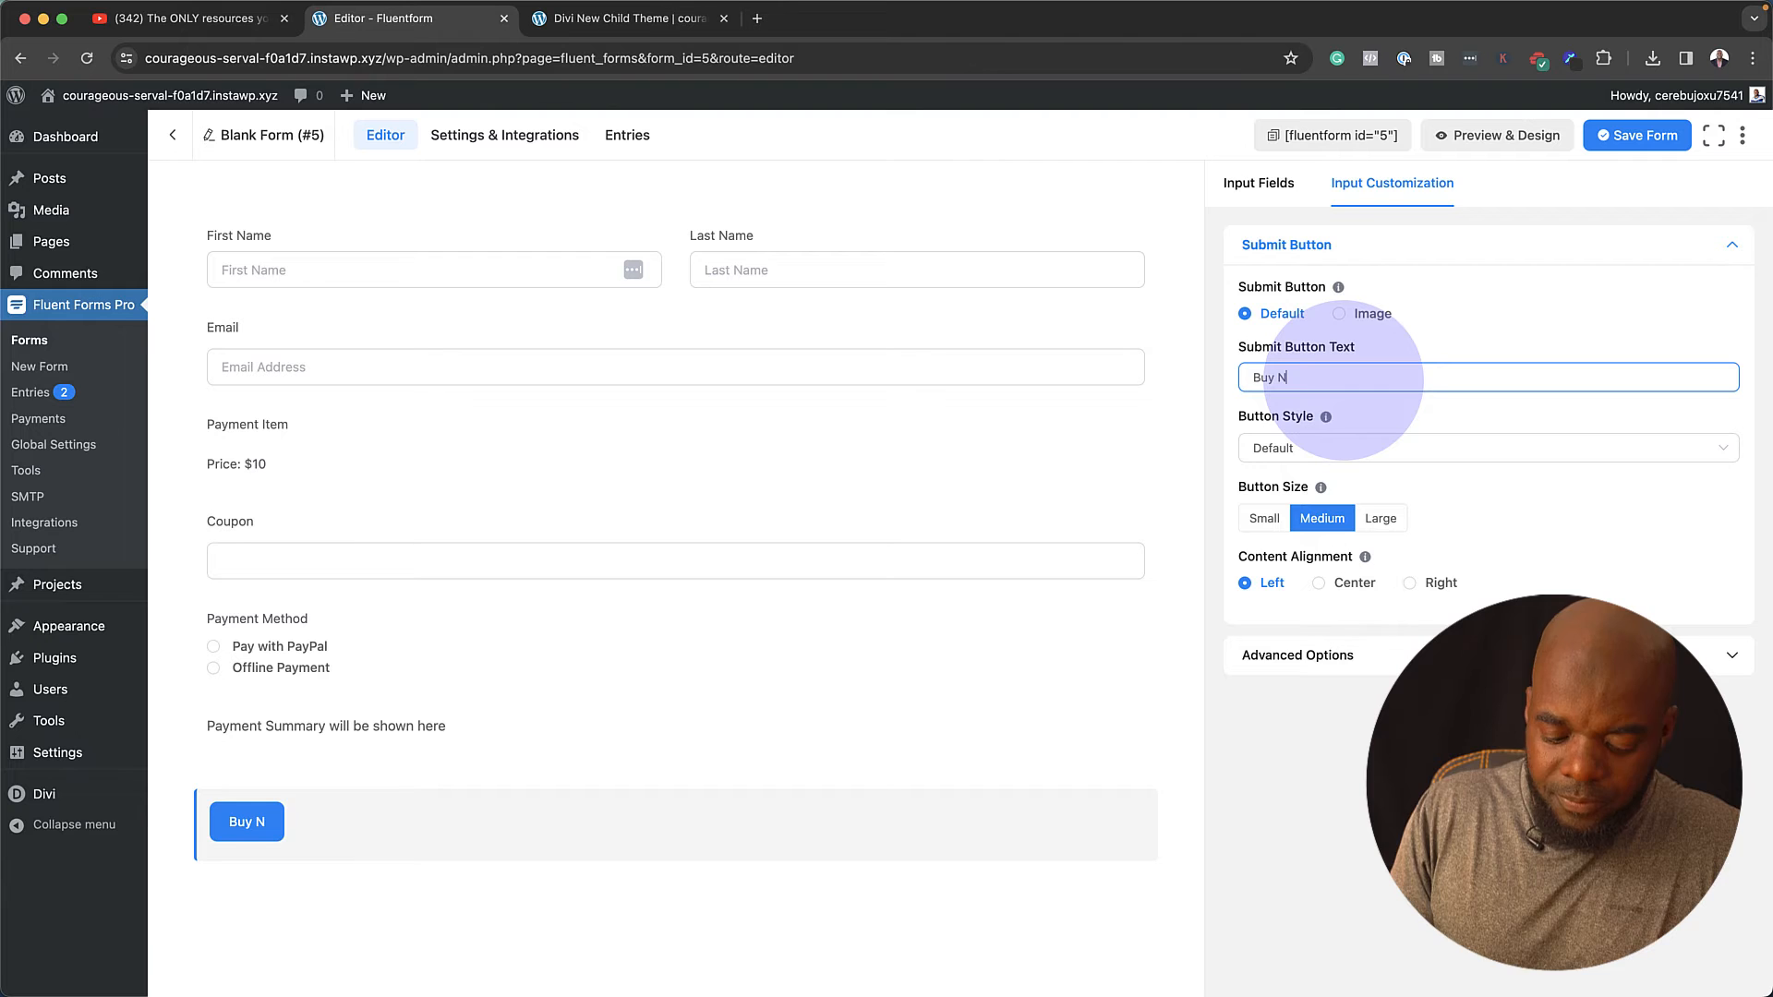
type("ow!")
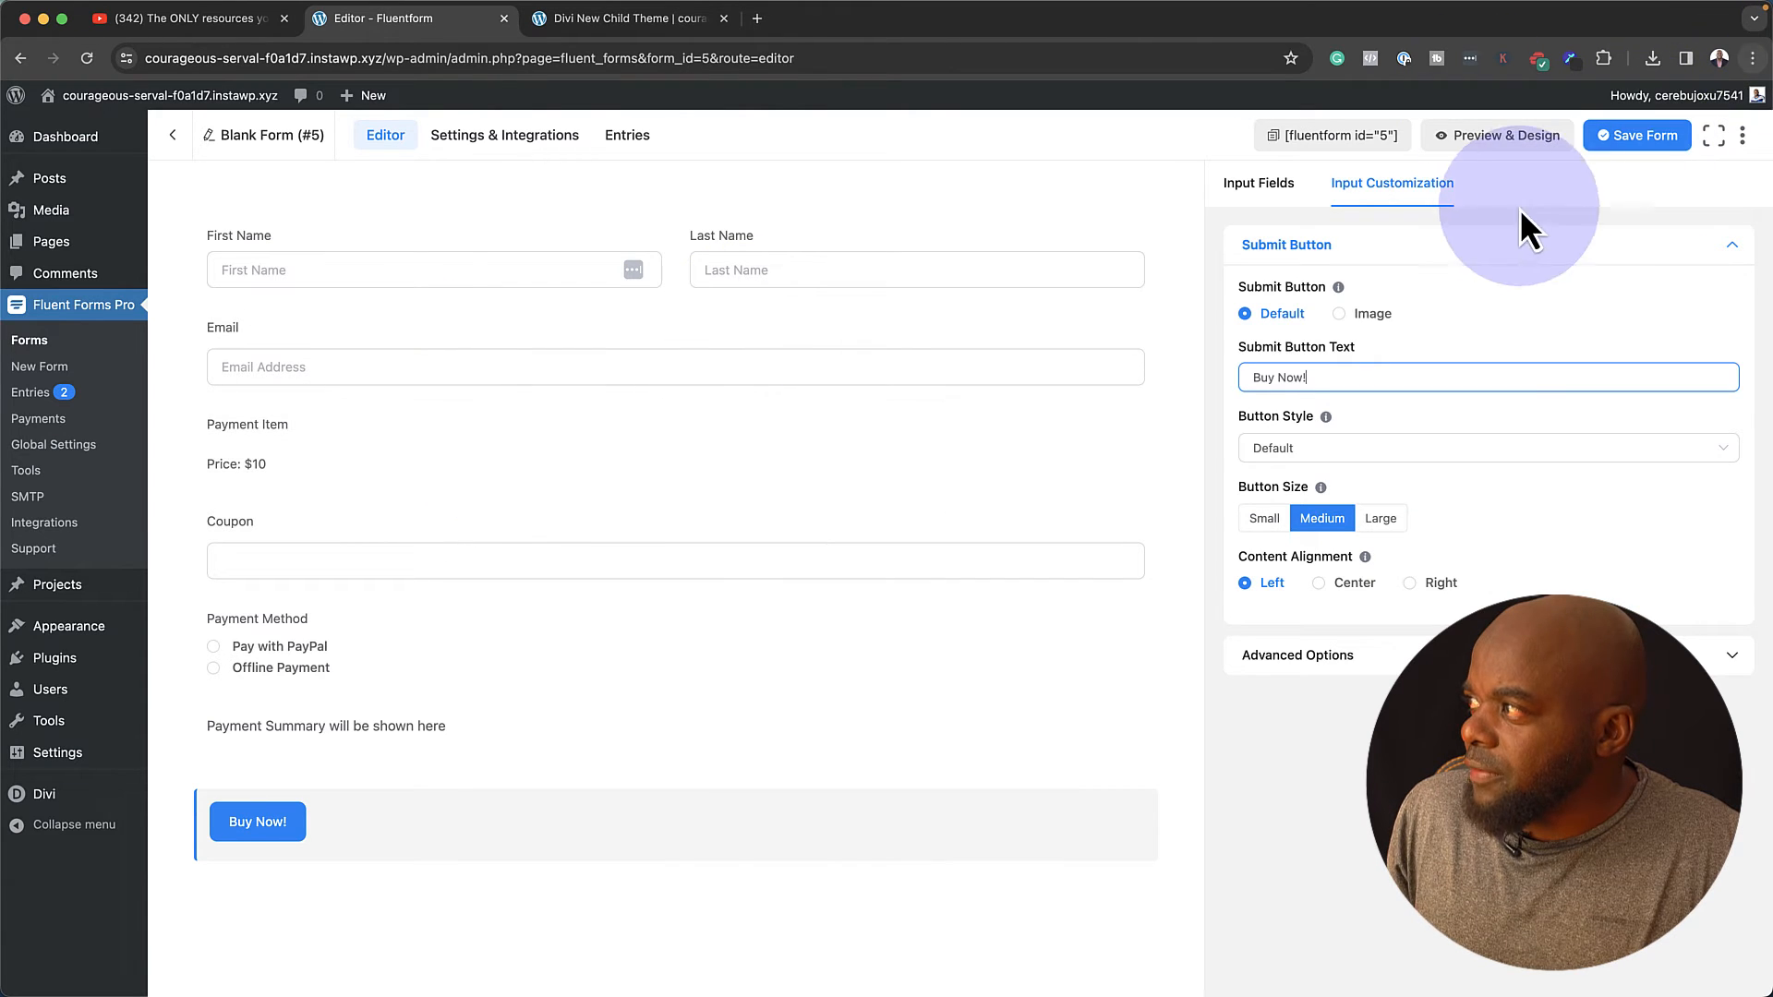
left_click(1638, 139)
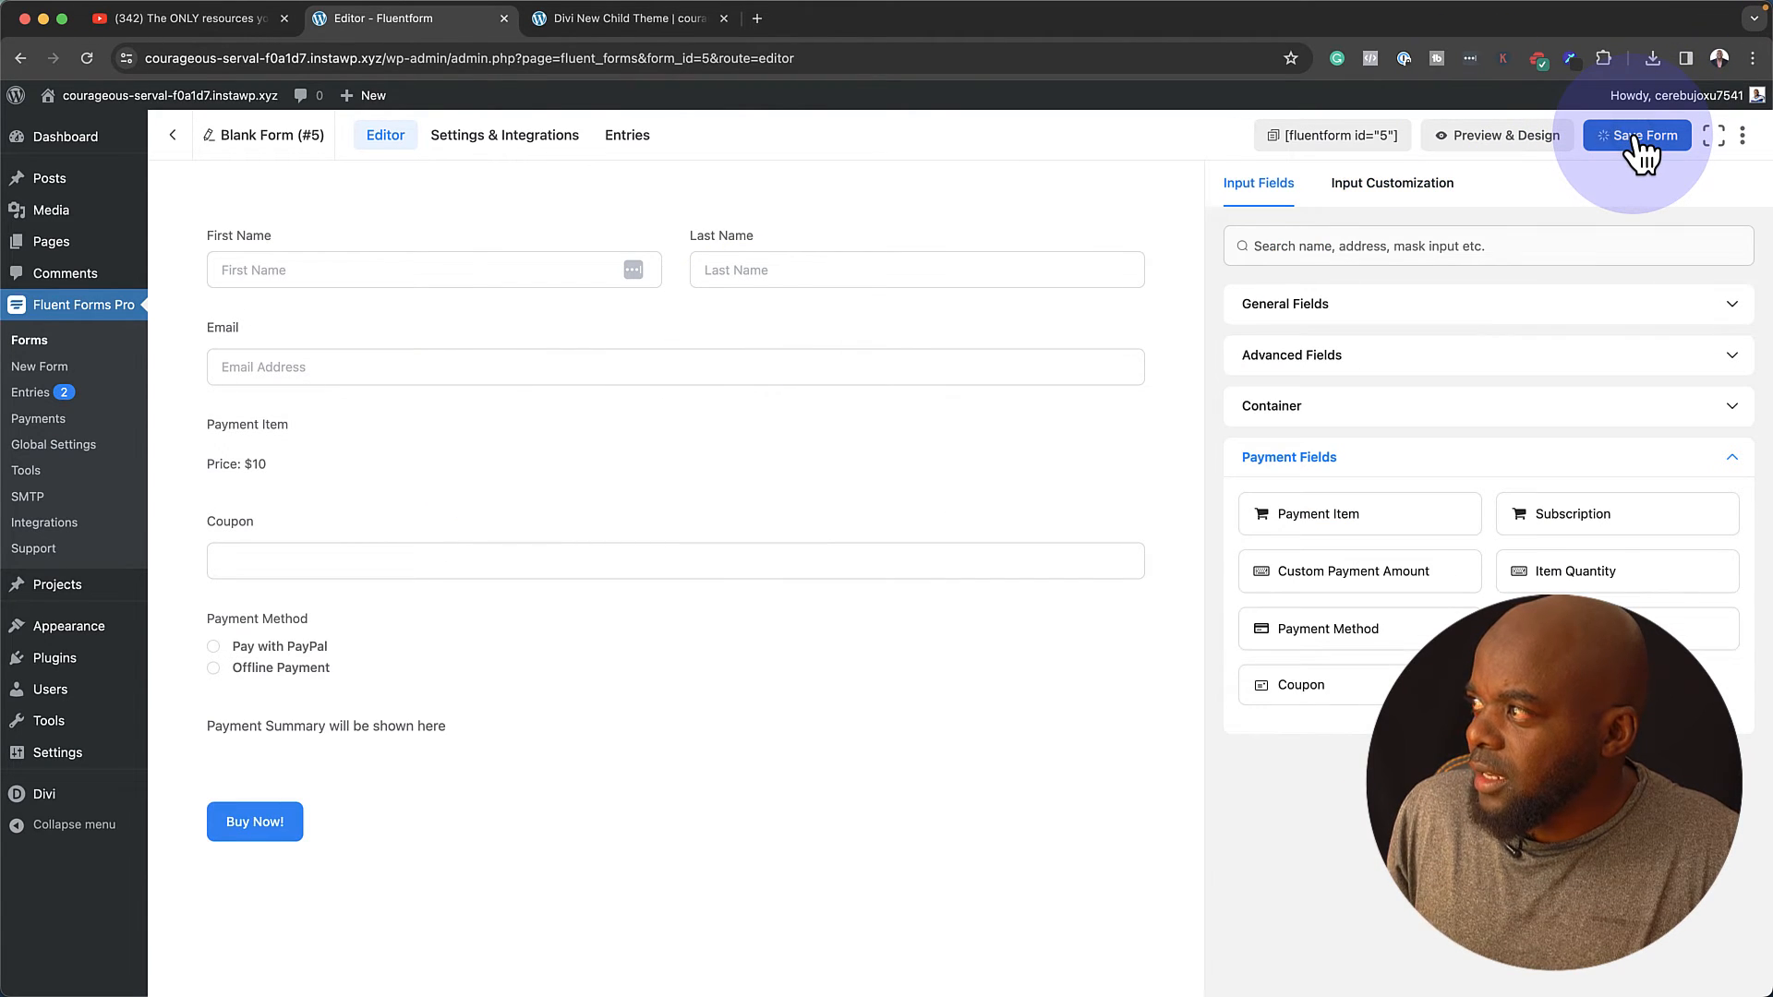
- Open the form's preview and design page, apply the Bootstrap Style form template, and save the settings
left_click(1541, 153)
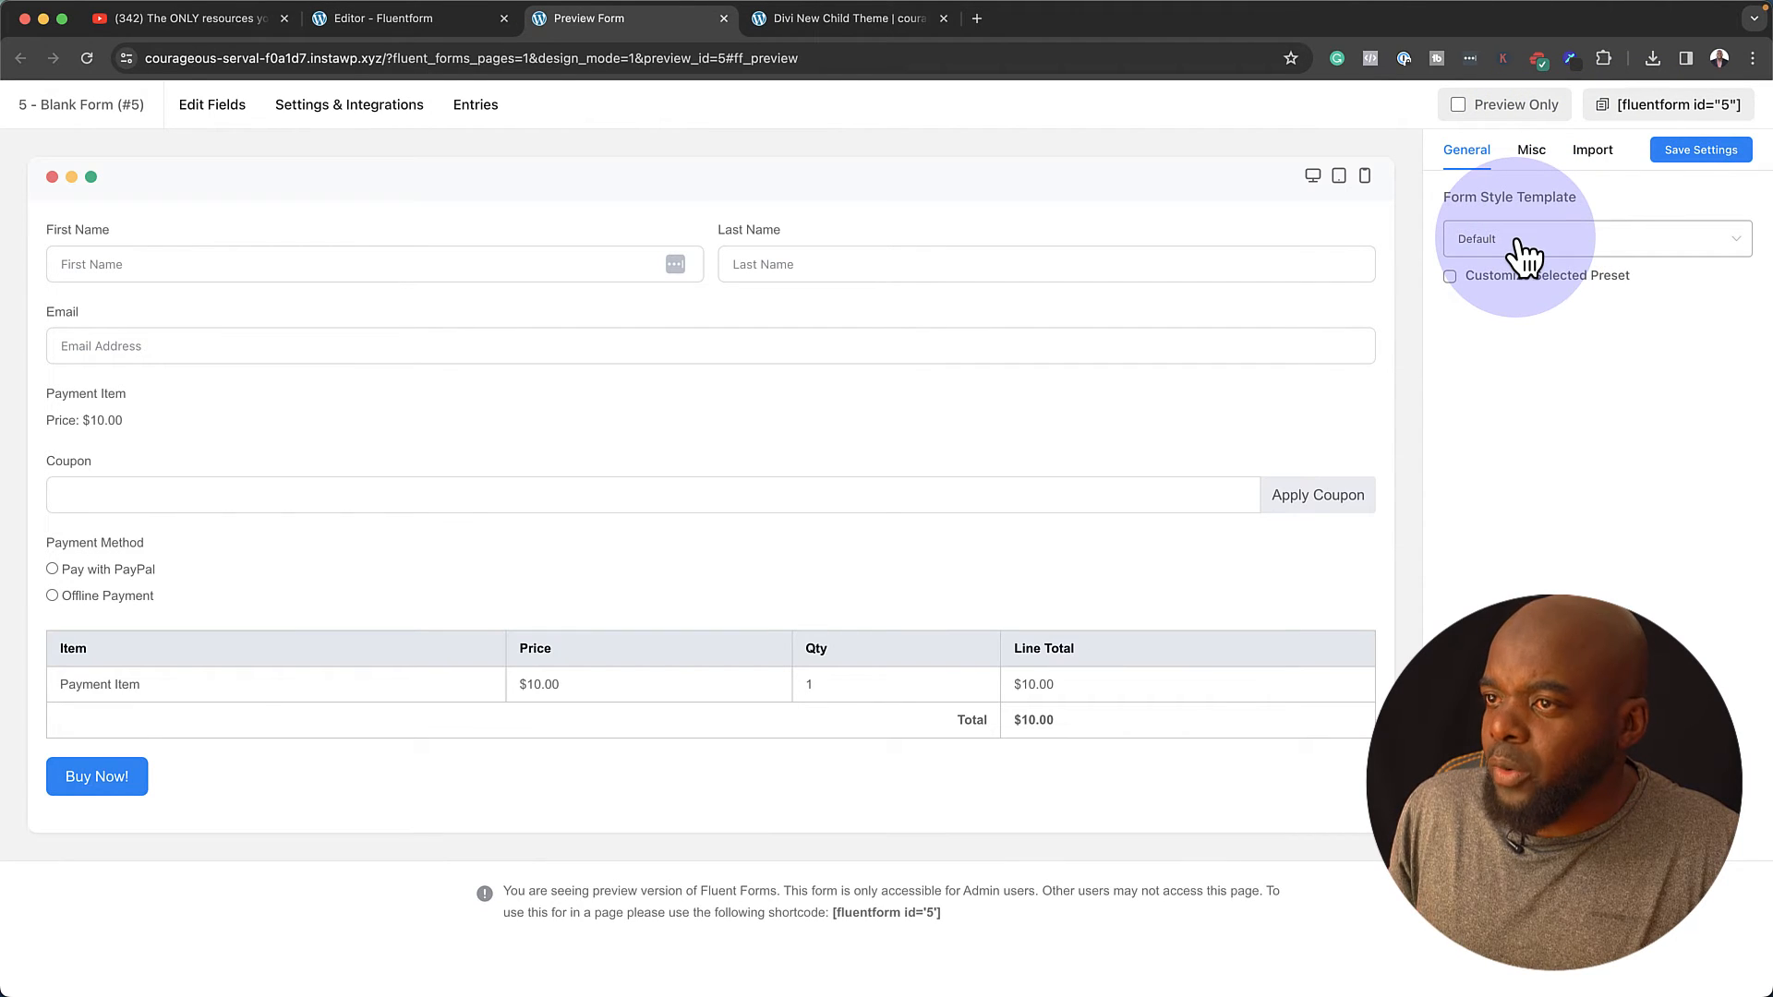
left_click(1515, 242)
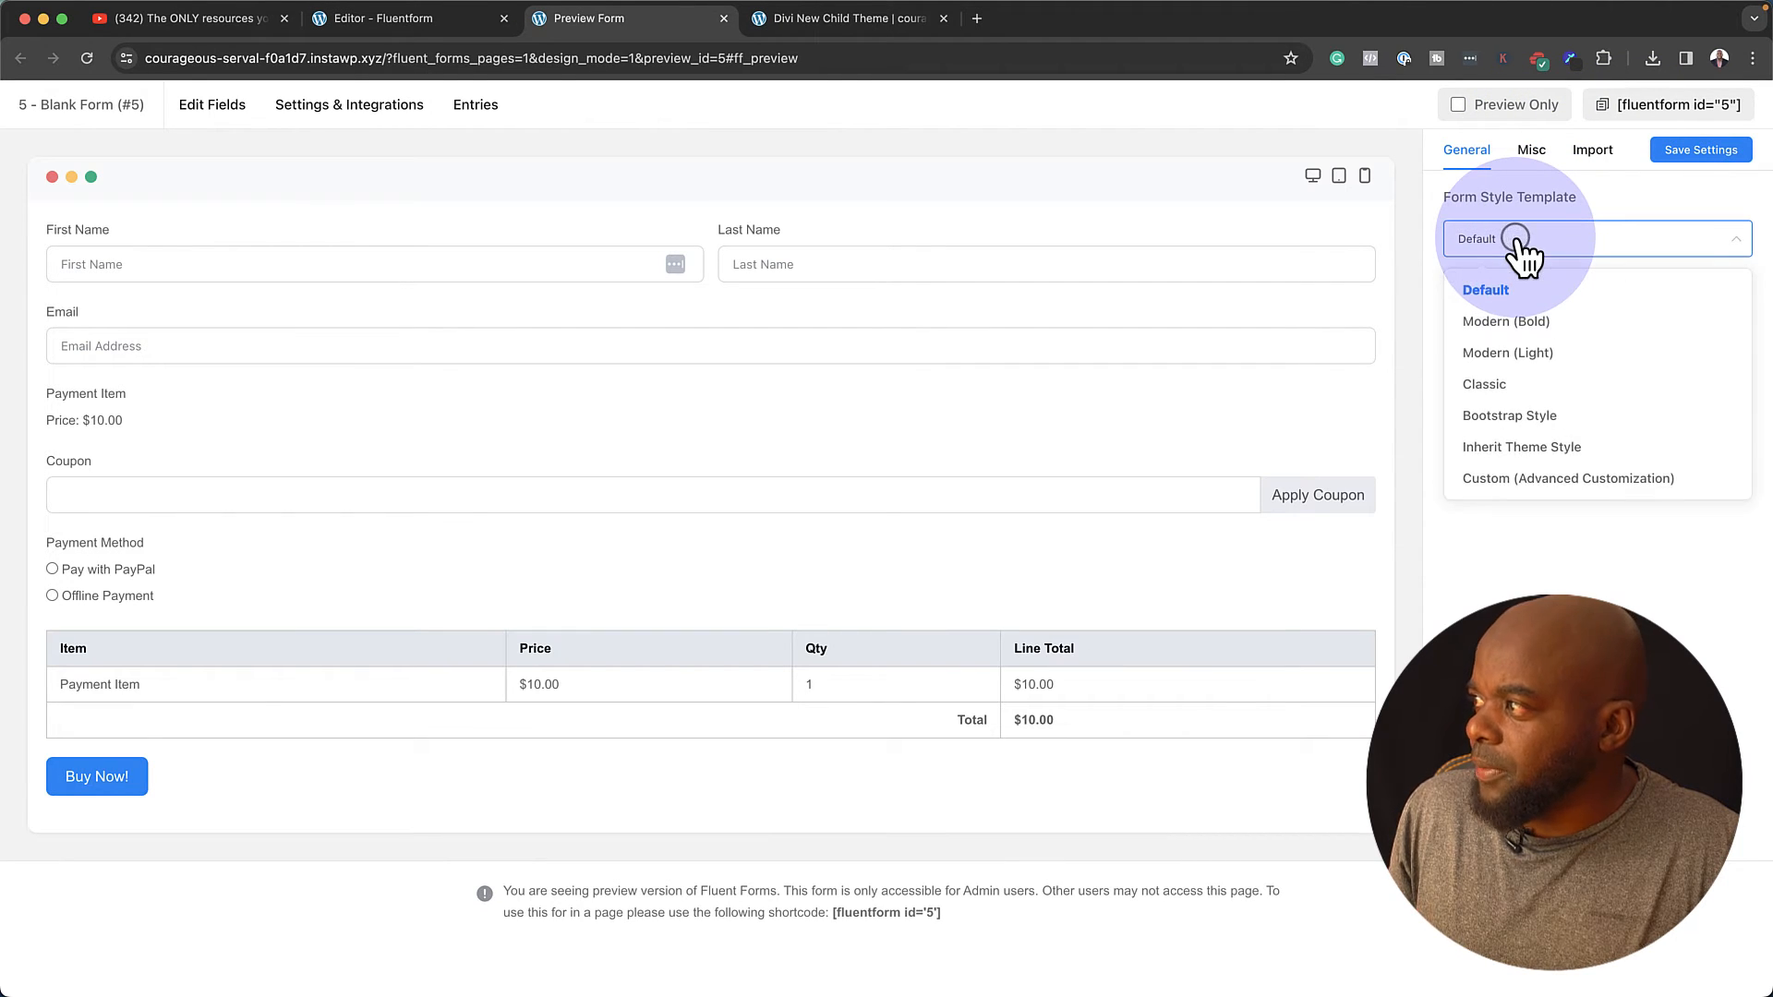
left_click(1562, 417)
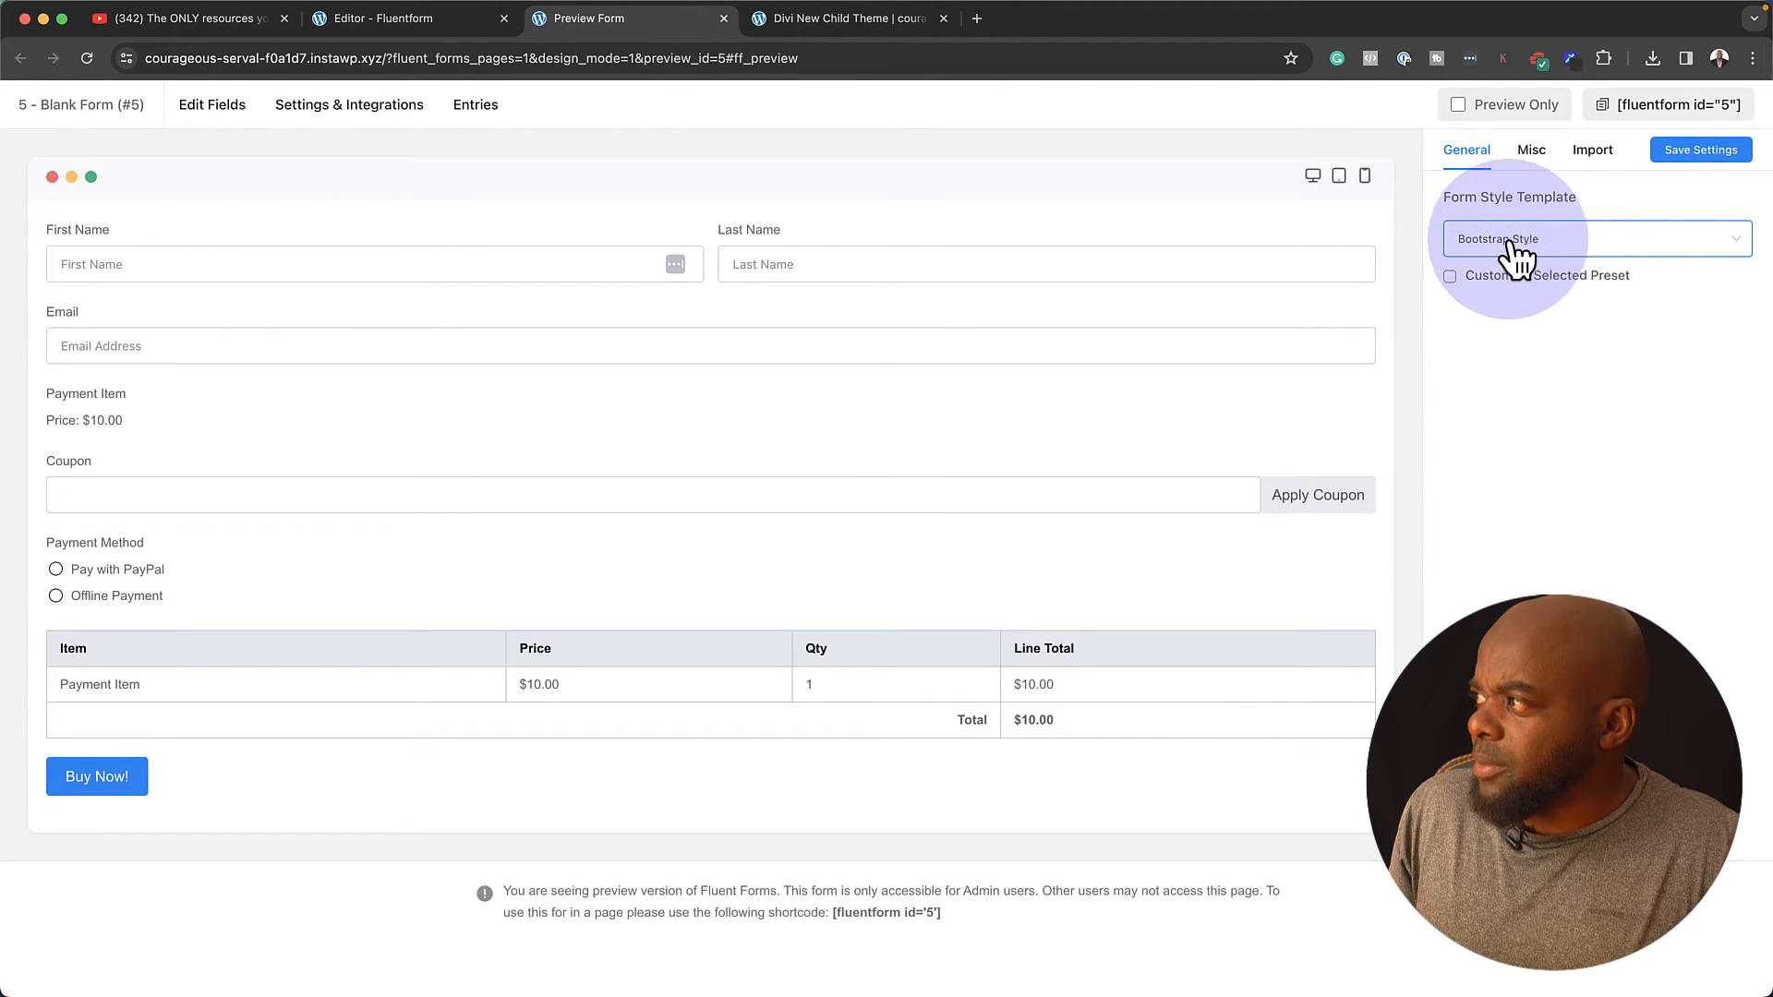
left_click(1705, 150)
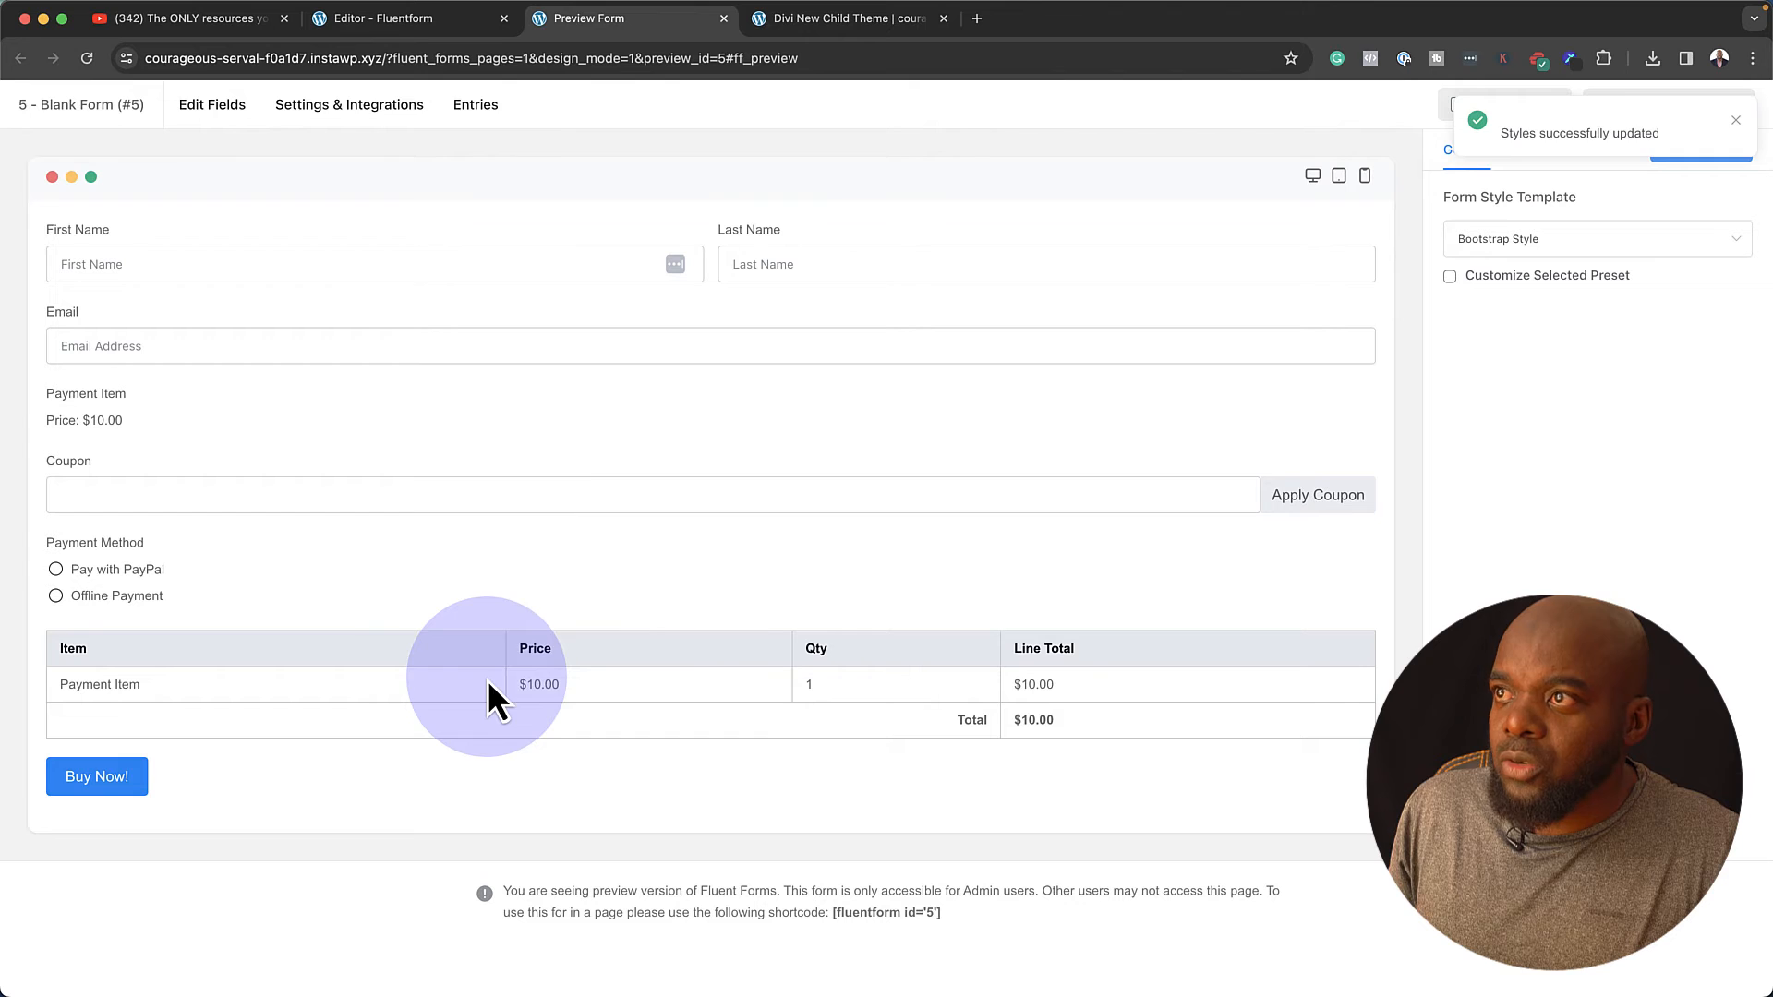
- Return to the form editor, set the payment item's amount to 97 and its label to "Divi New Theme", and save the form
left_click(425, 24)
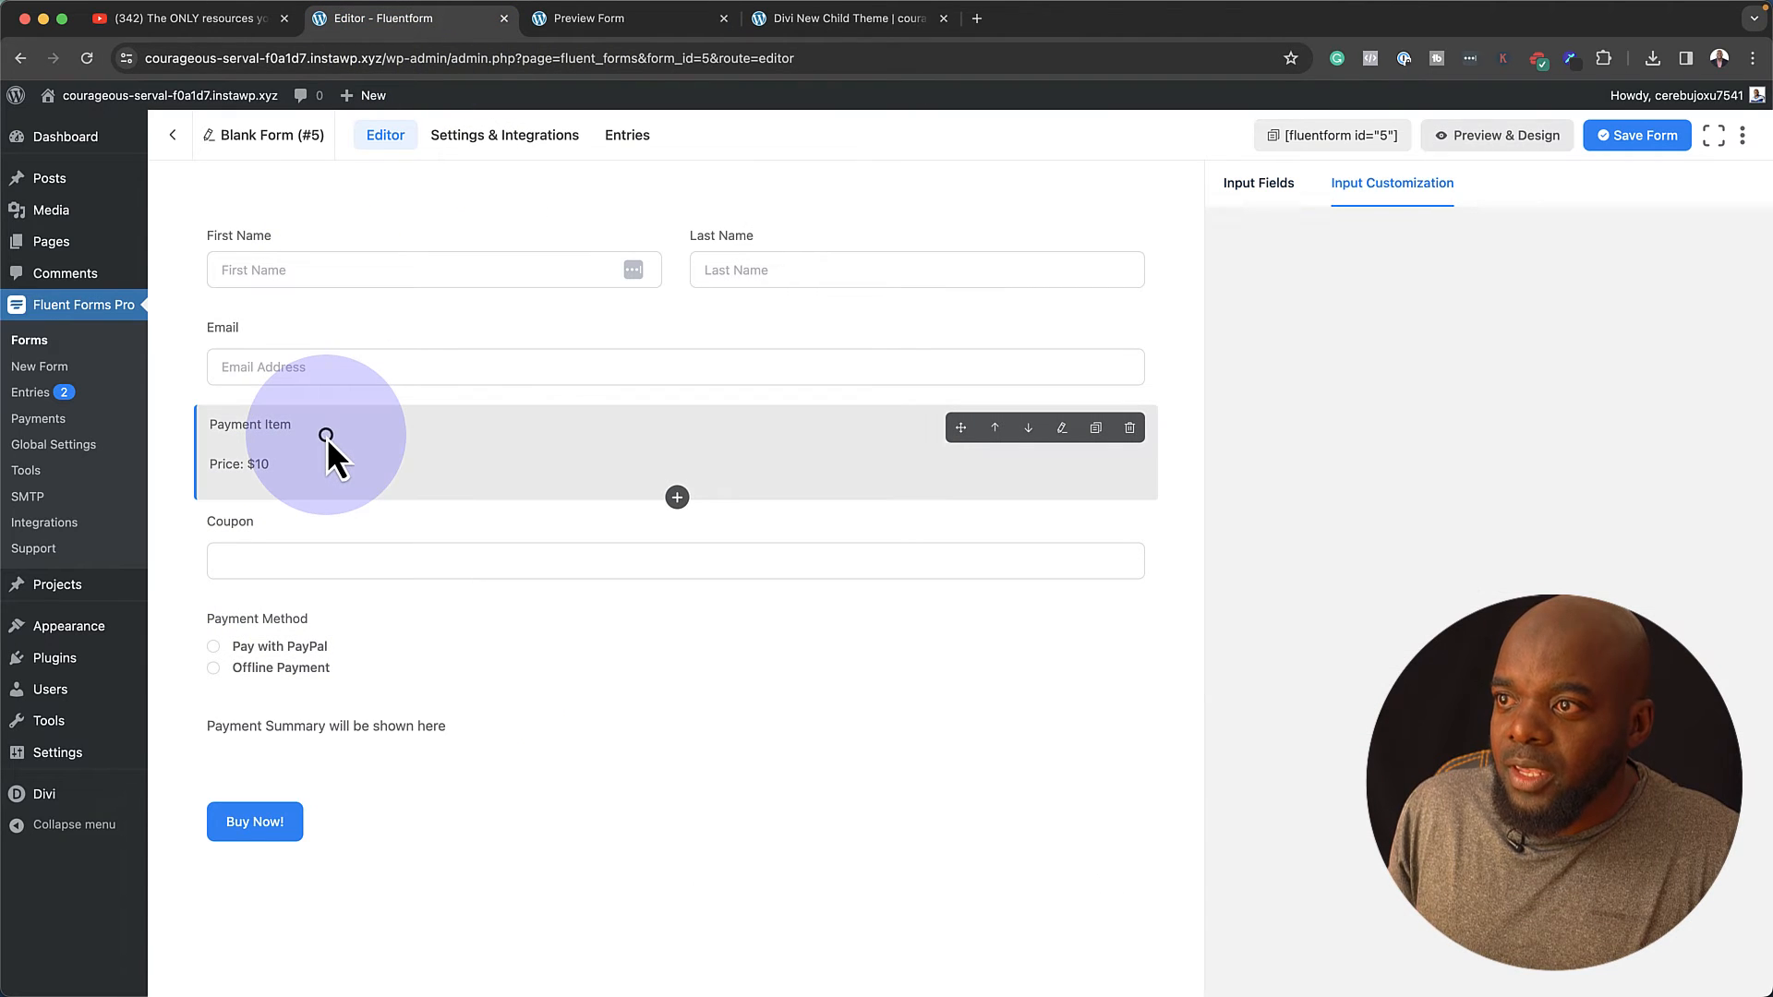
left_click(327, 438)
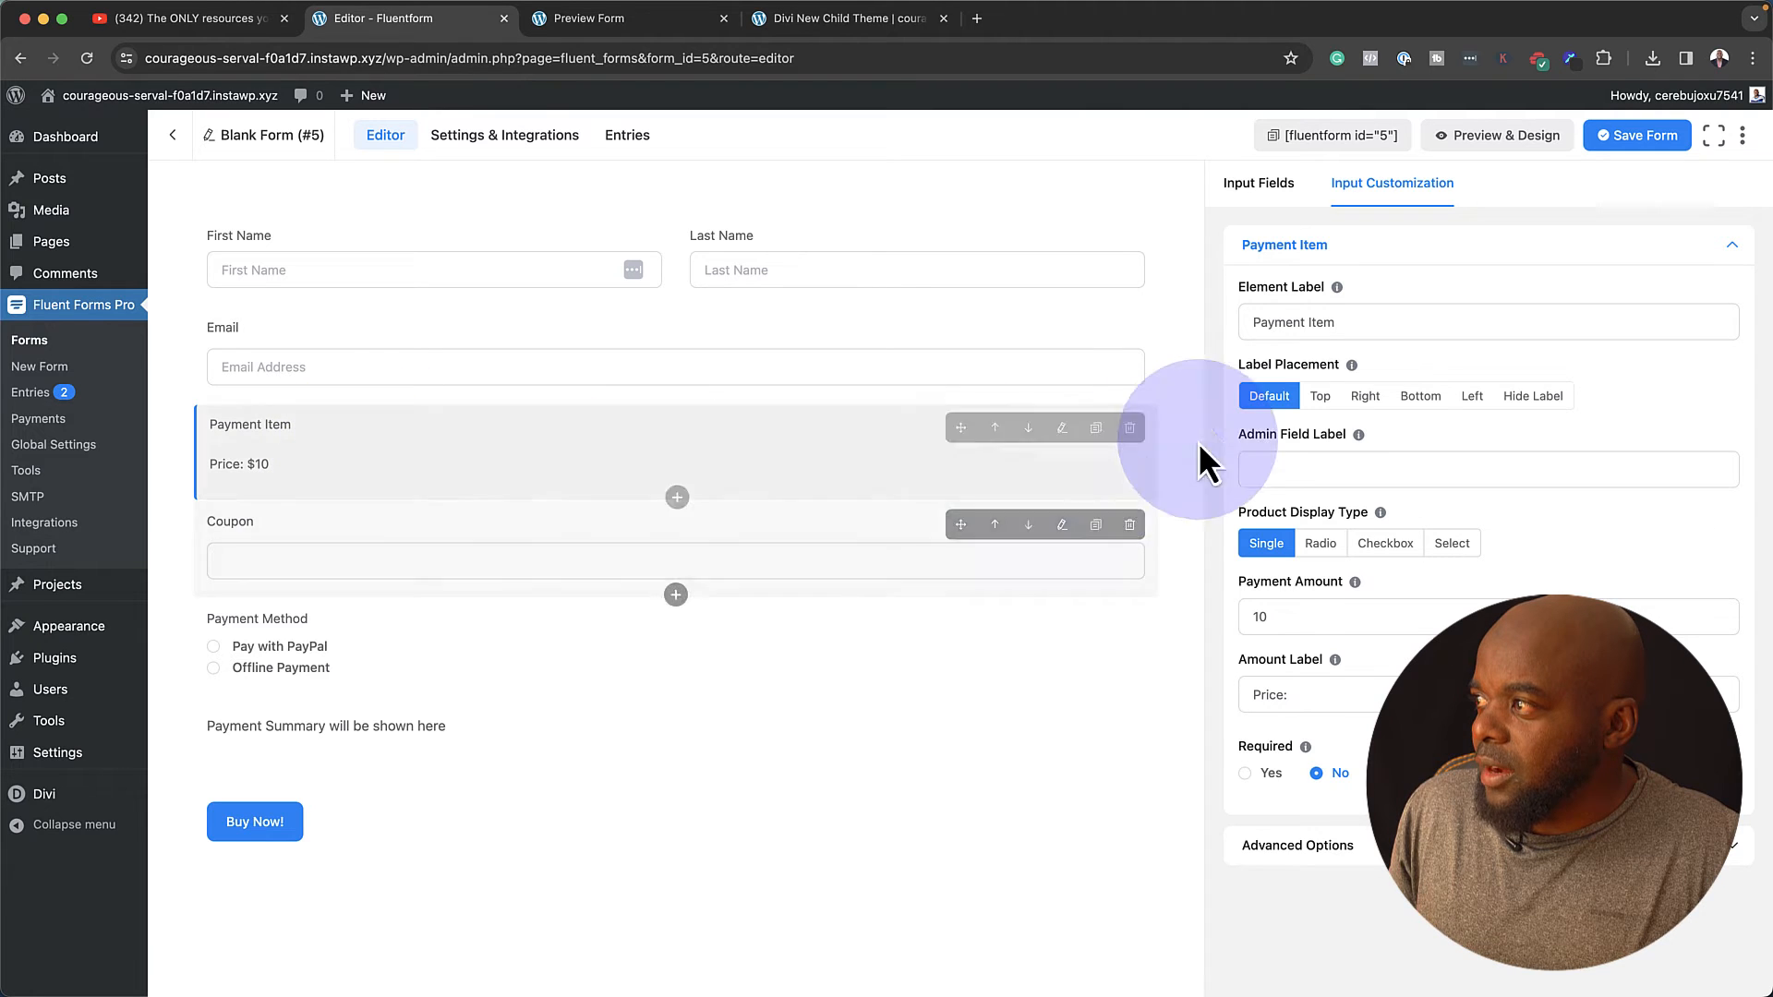
left_click(1282, 617)
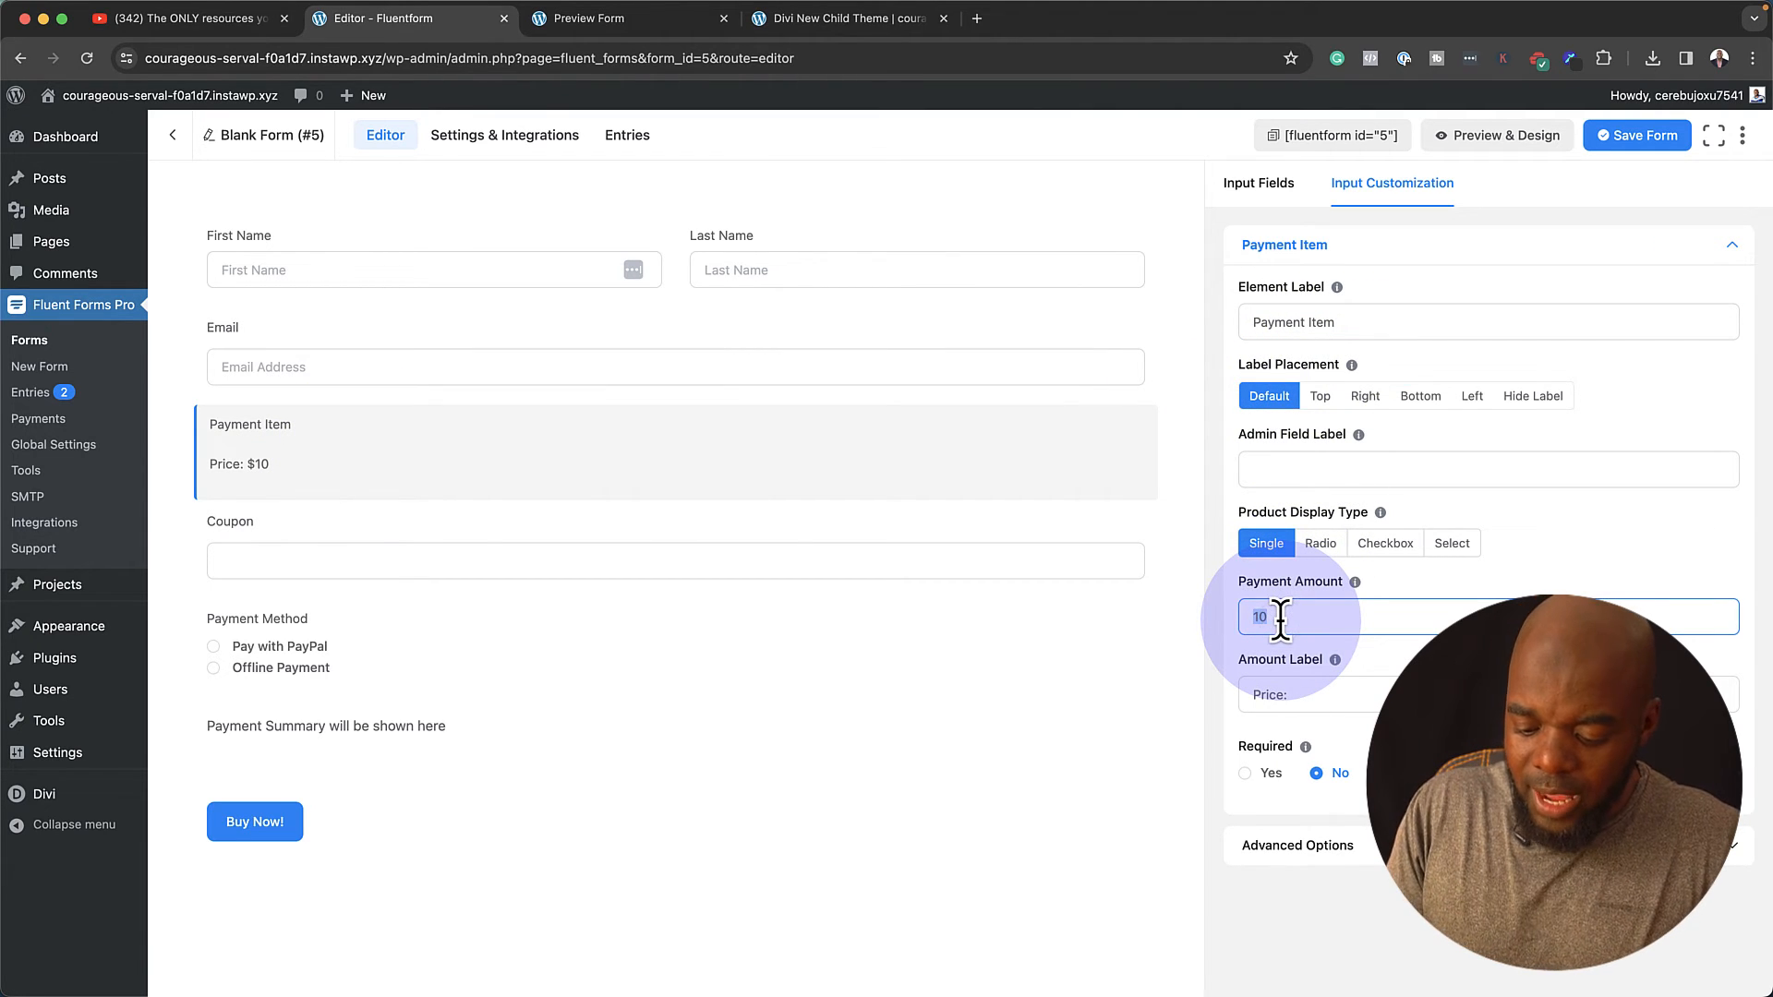
left_click(1367, 322)
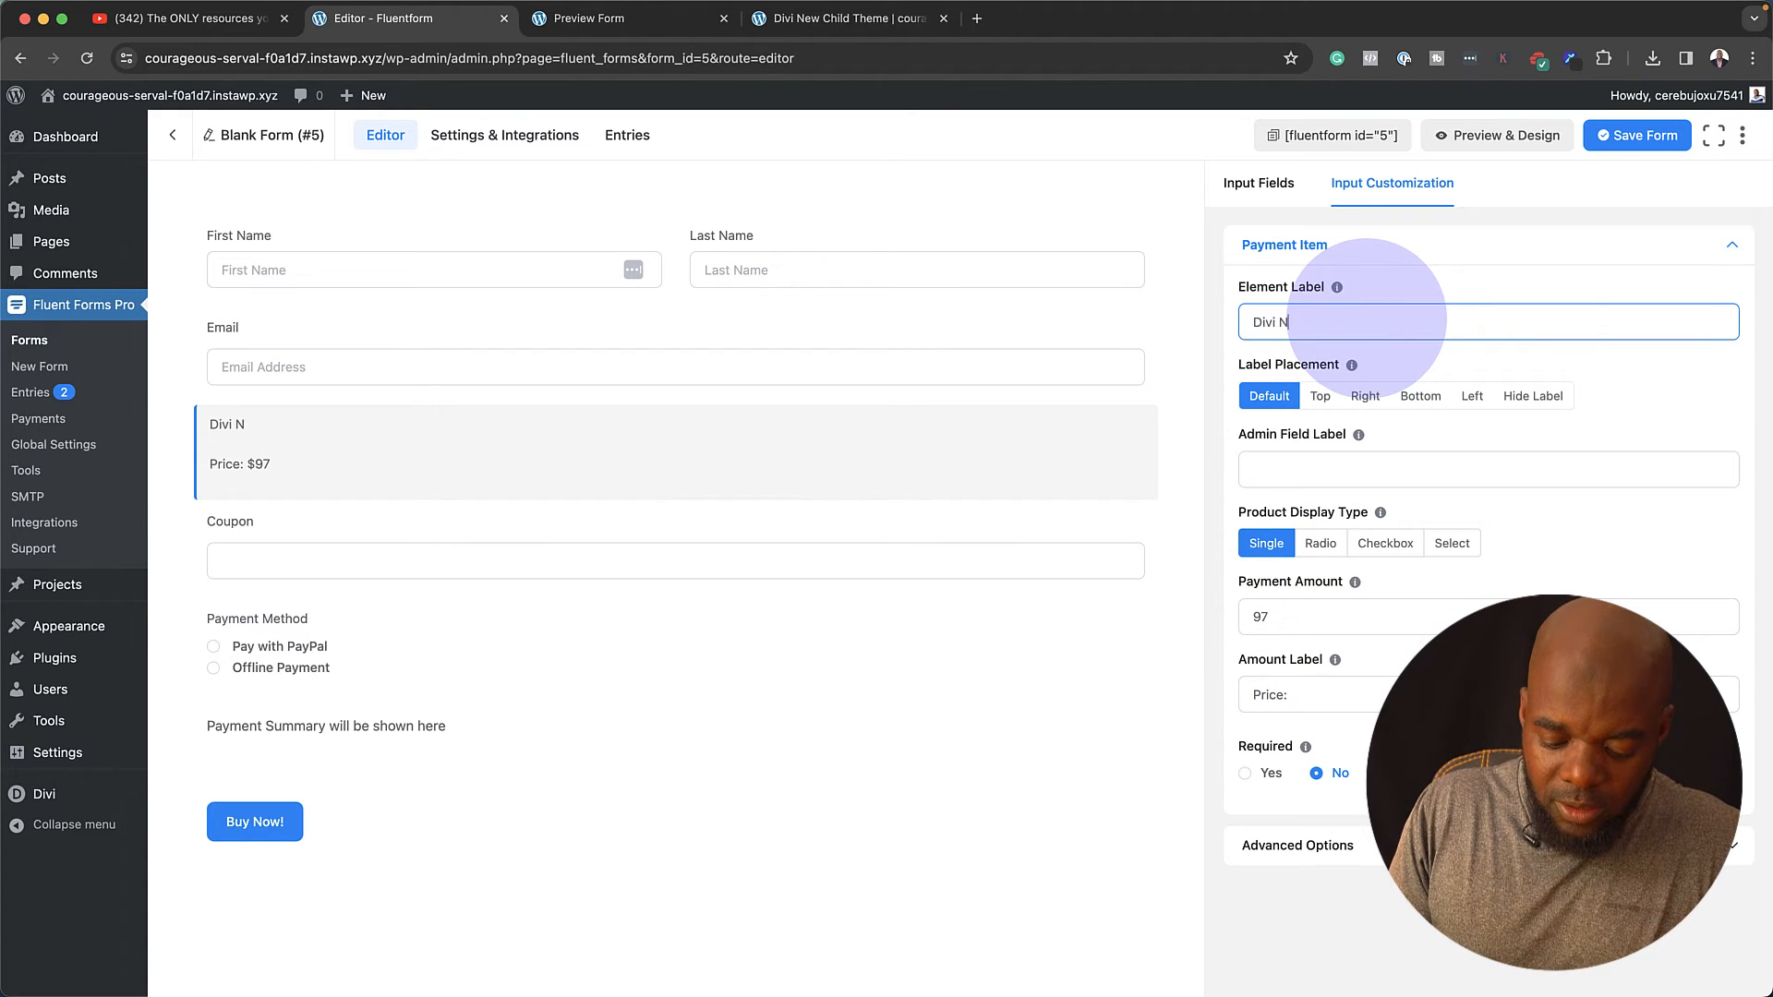
type("Divi New Them")
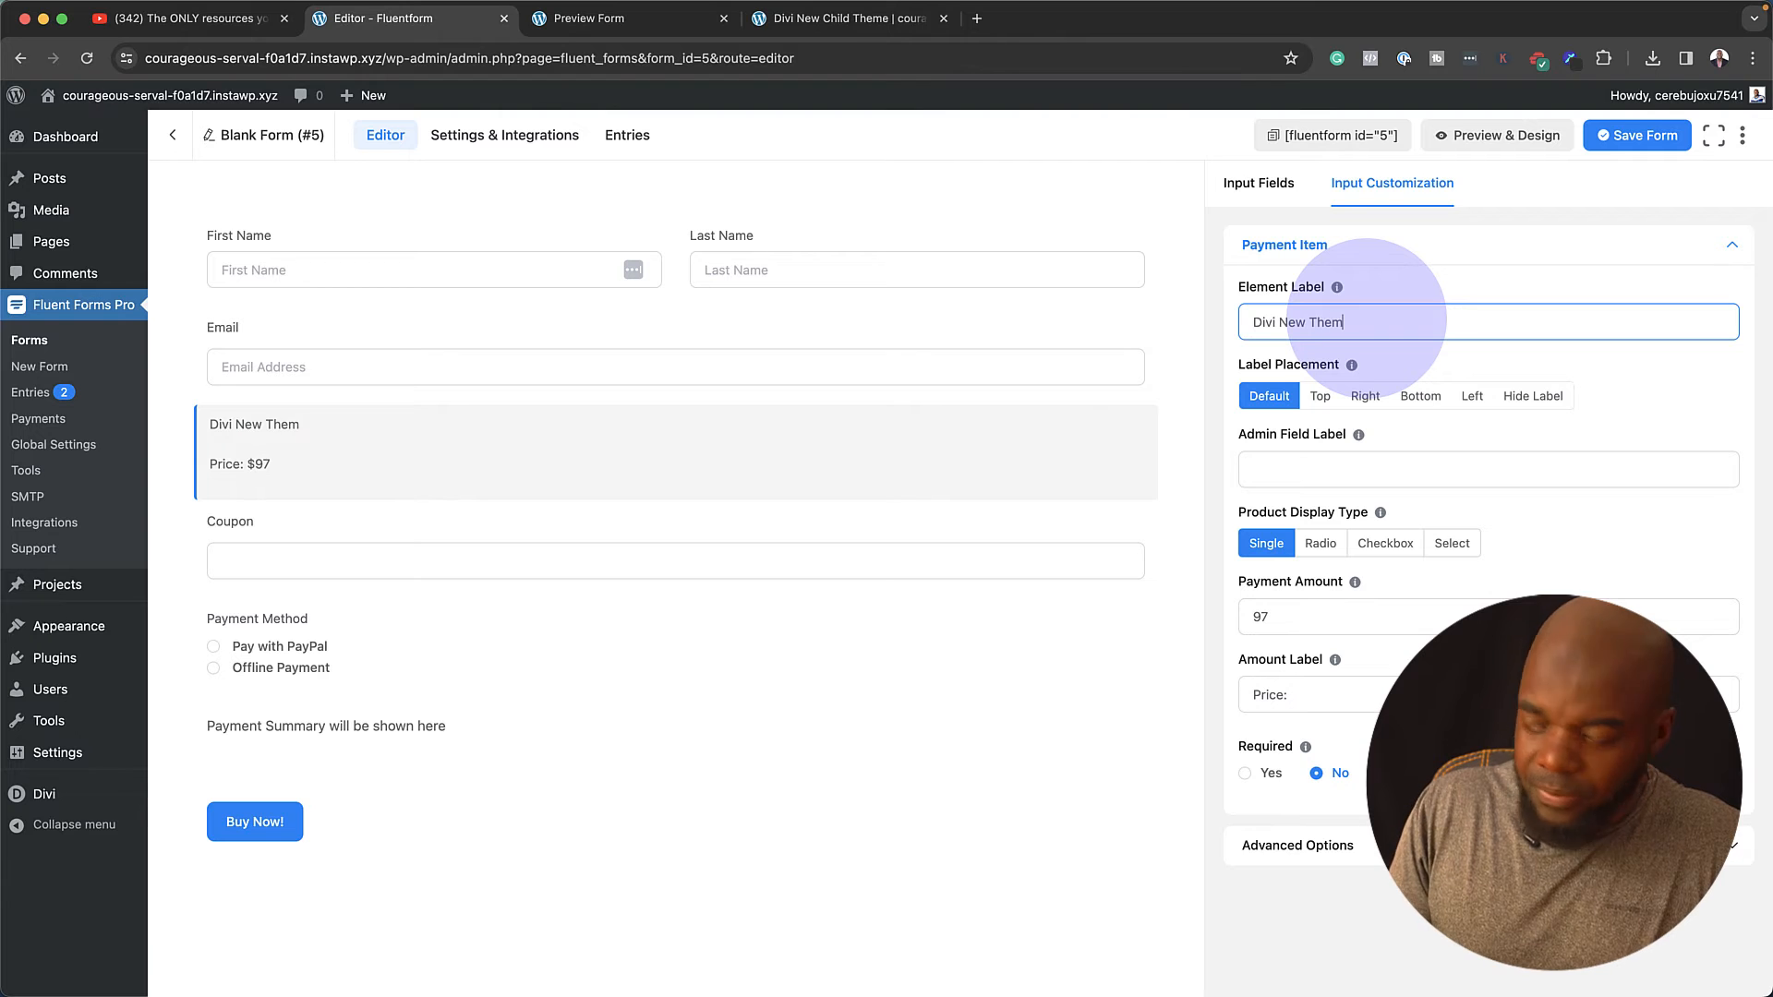
type("e")
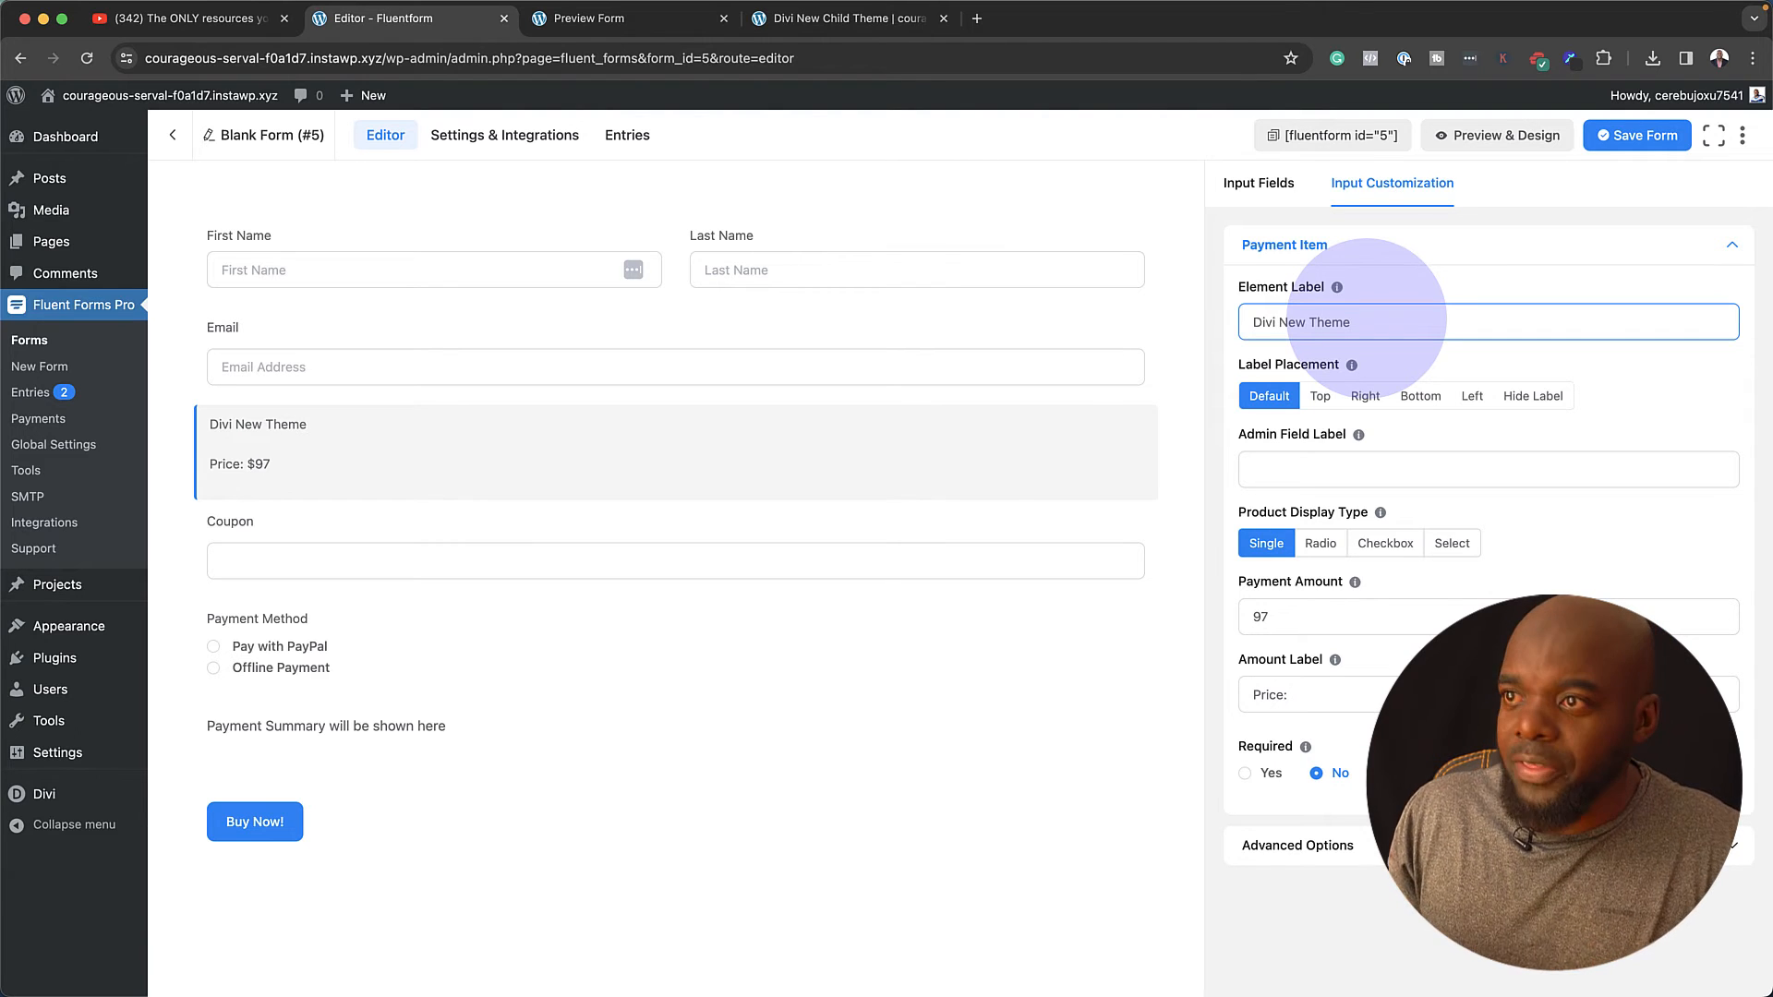
left_click(1677, 141)
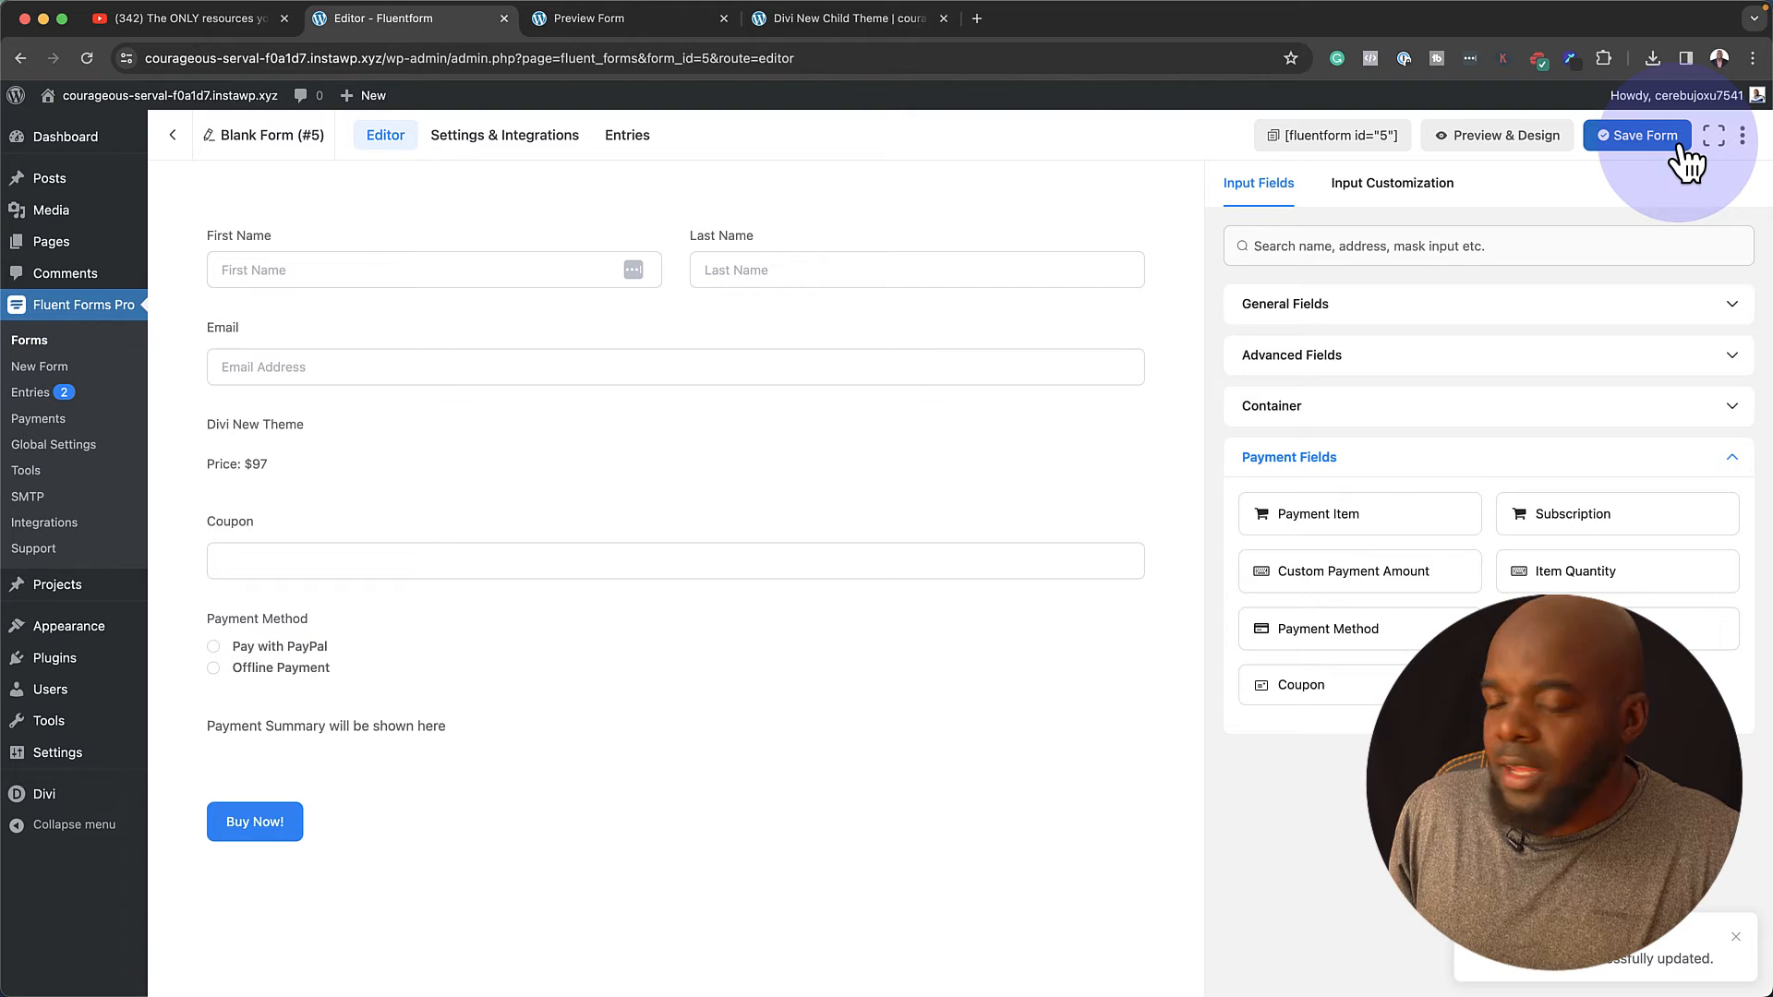
- Copy the form's shortcode and replace the placeholder text below the image on the Divi page with [fluentform id="5"]
left_click(1358, 140)
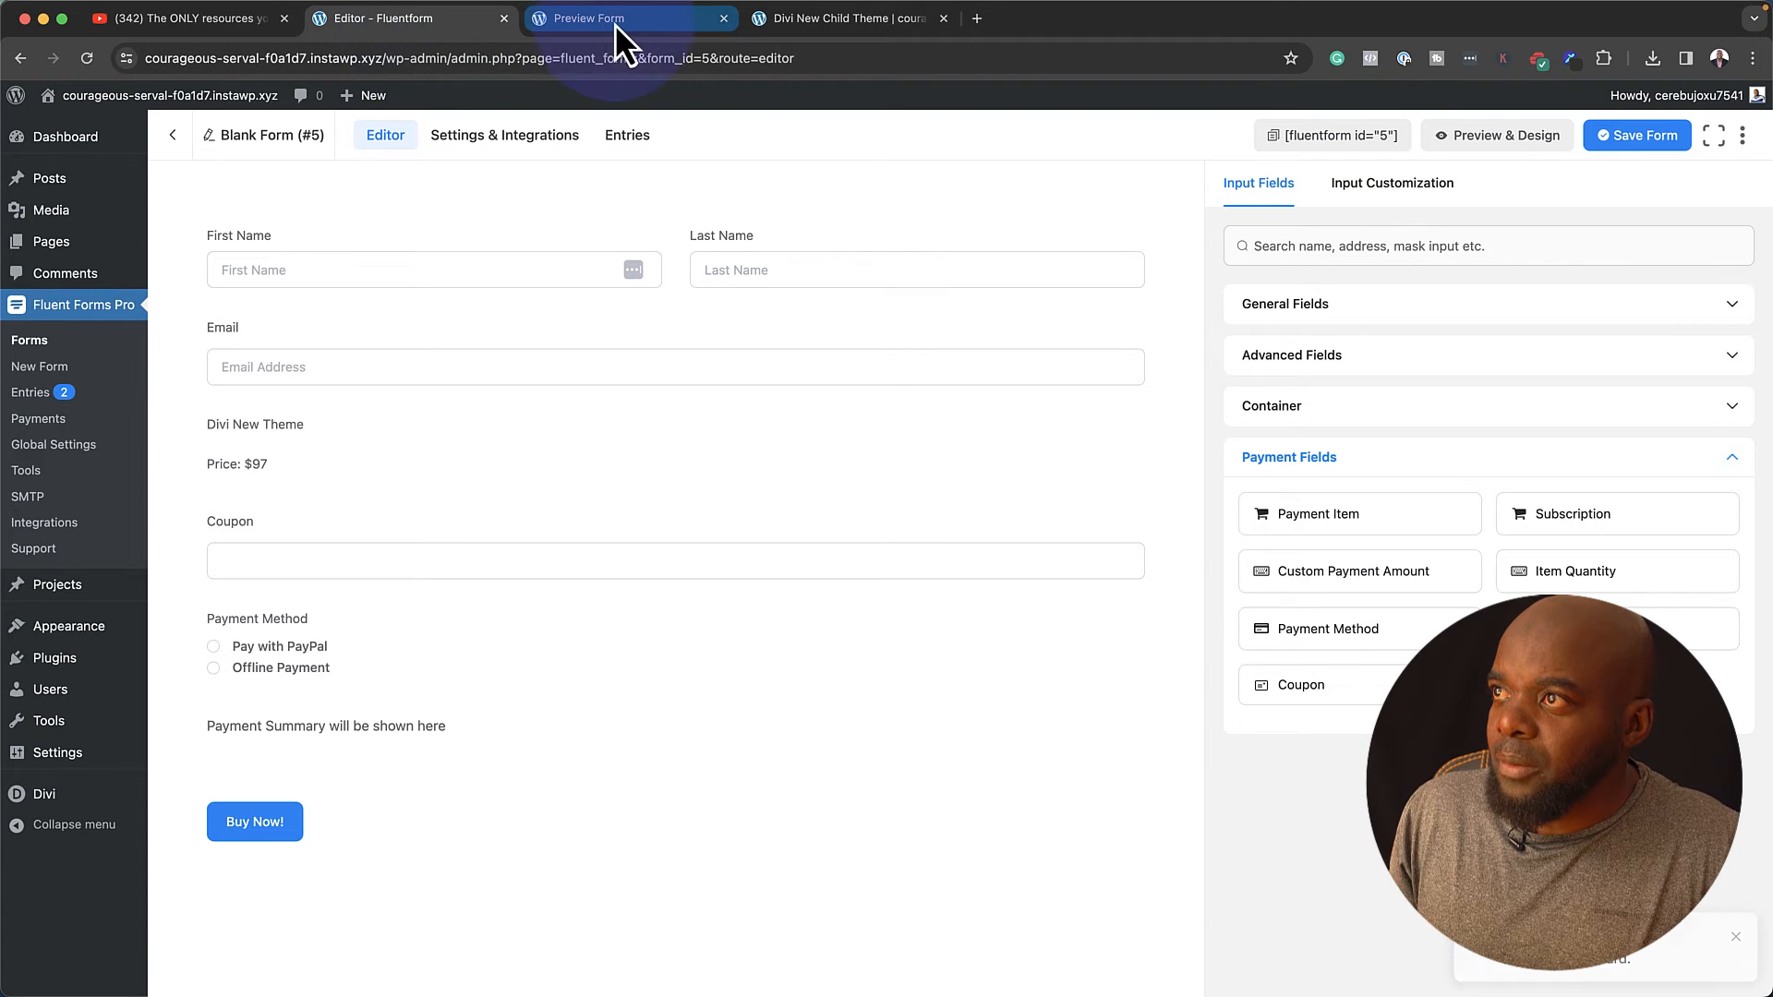
left_click(811, 20)
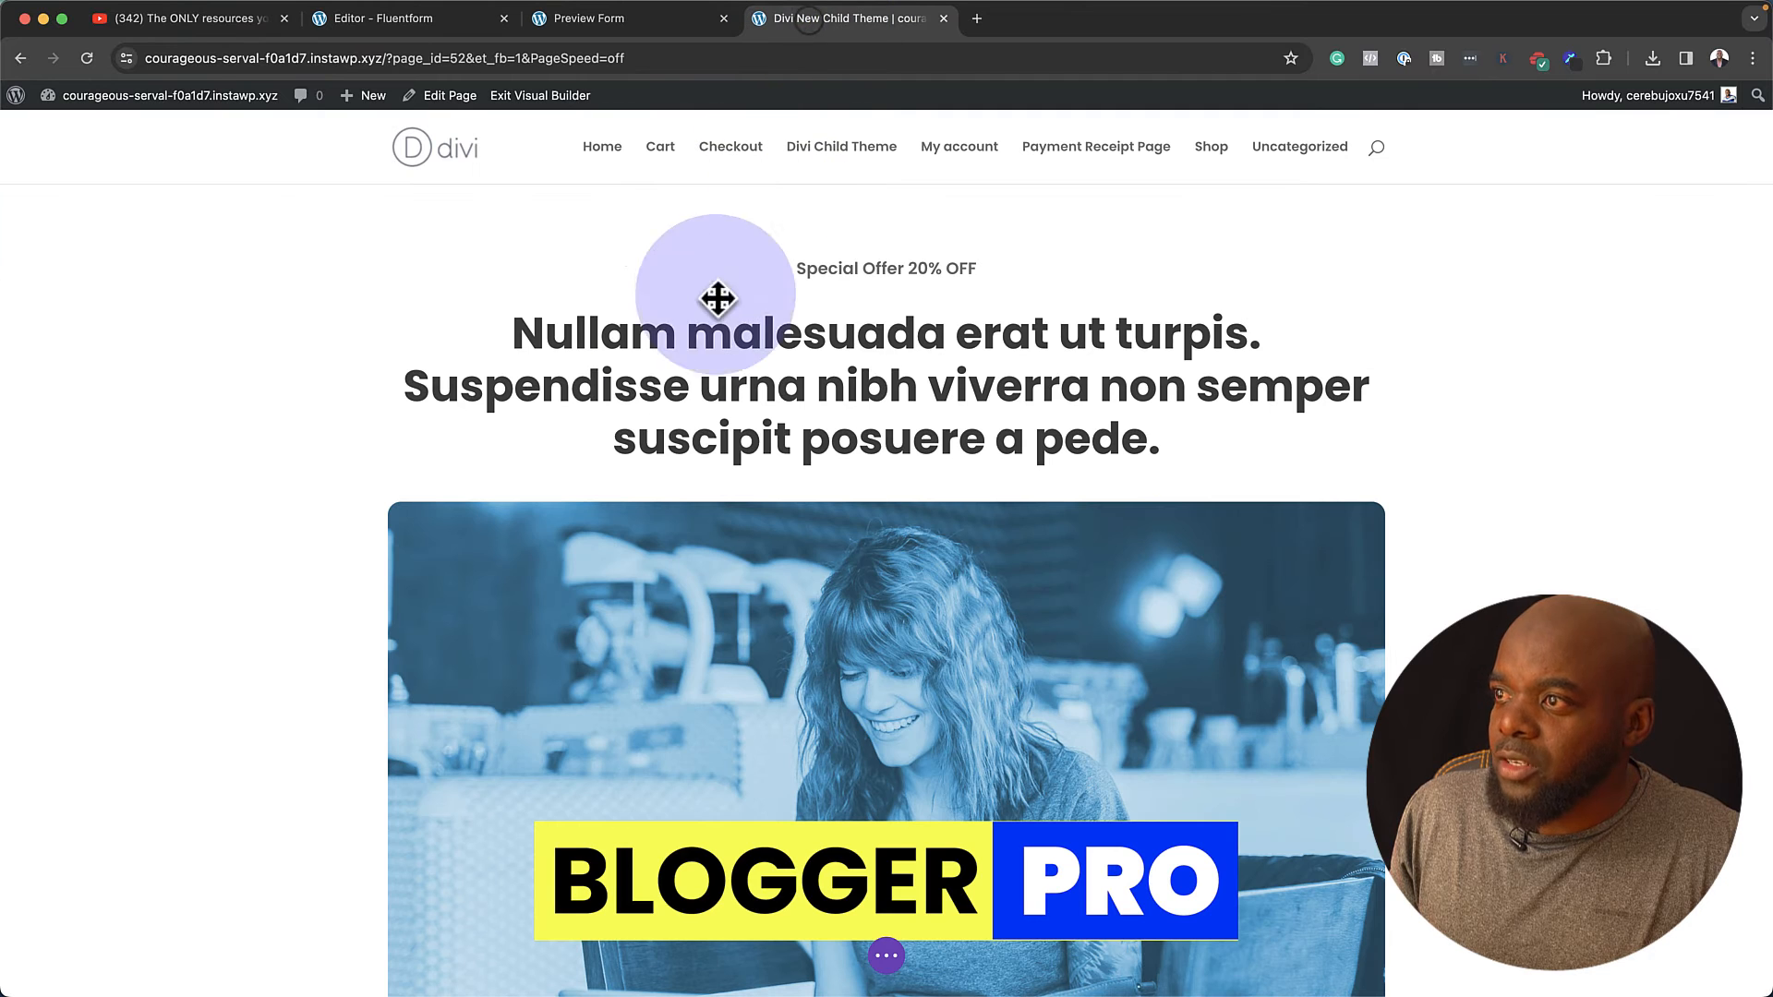
scroll(633, 586, "down", 5)
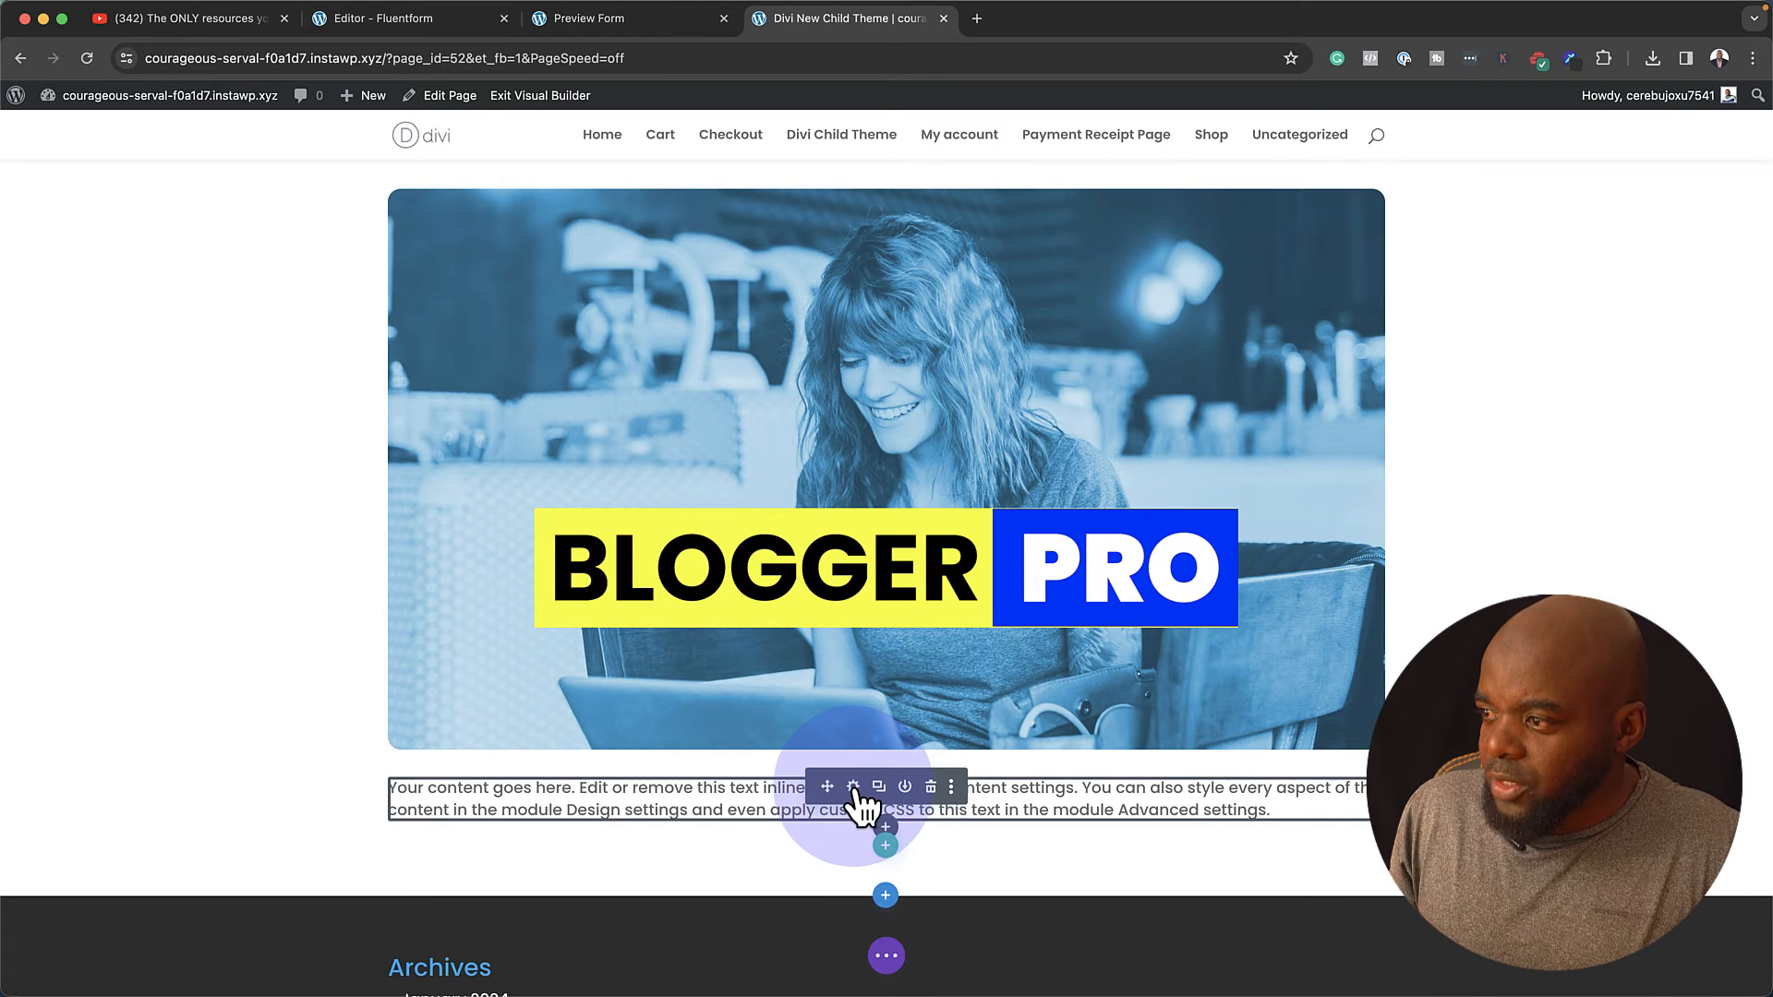
left_click(853, 788)
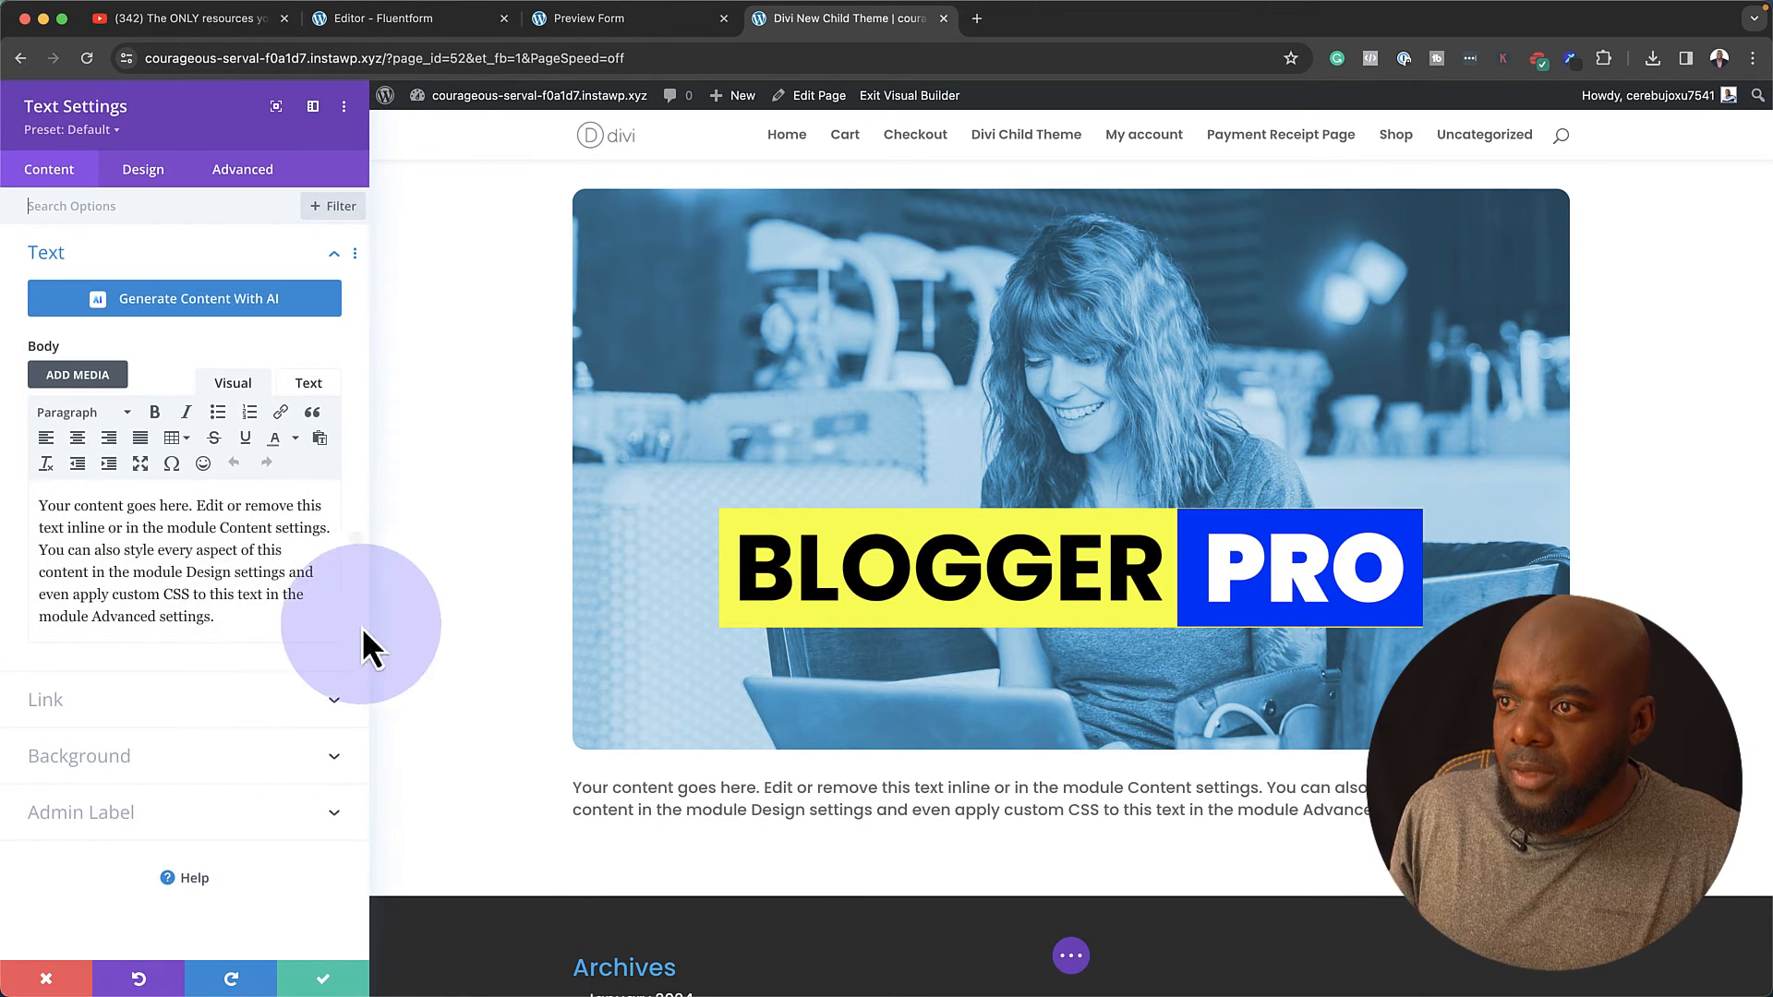
left_click_drag(232, 609, 34, 500)
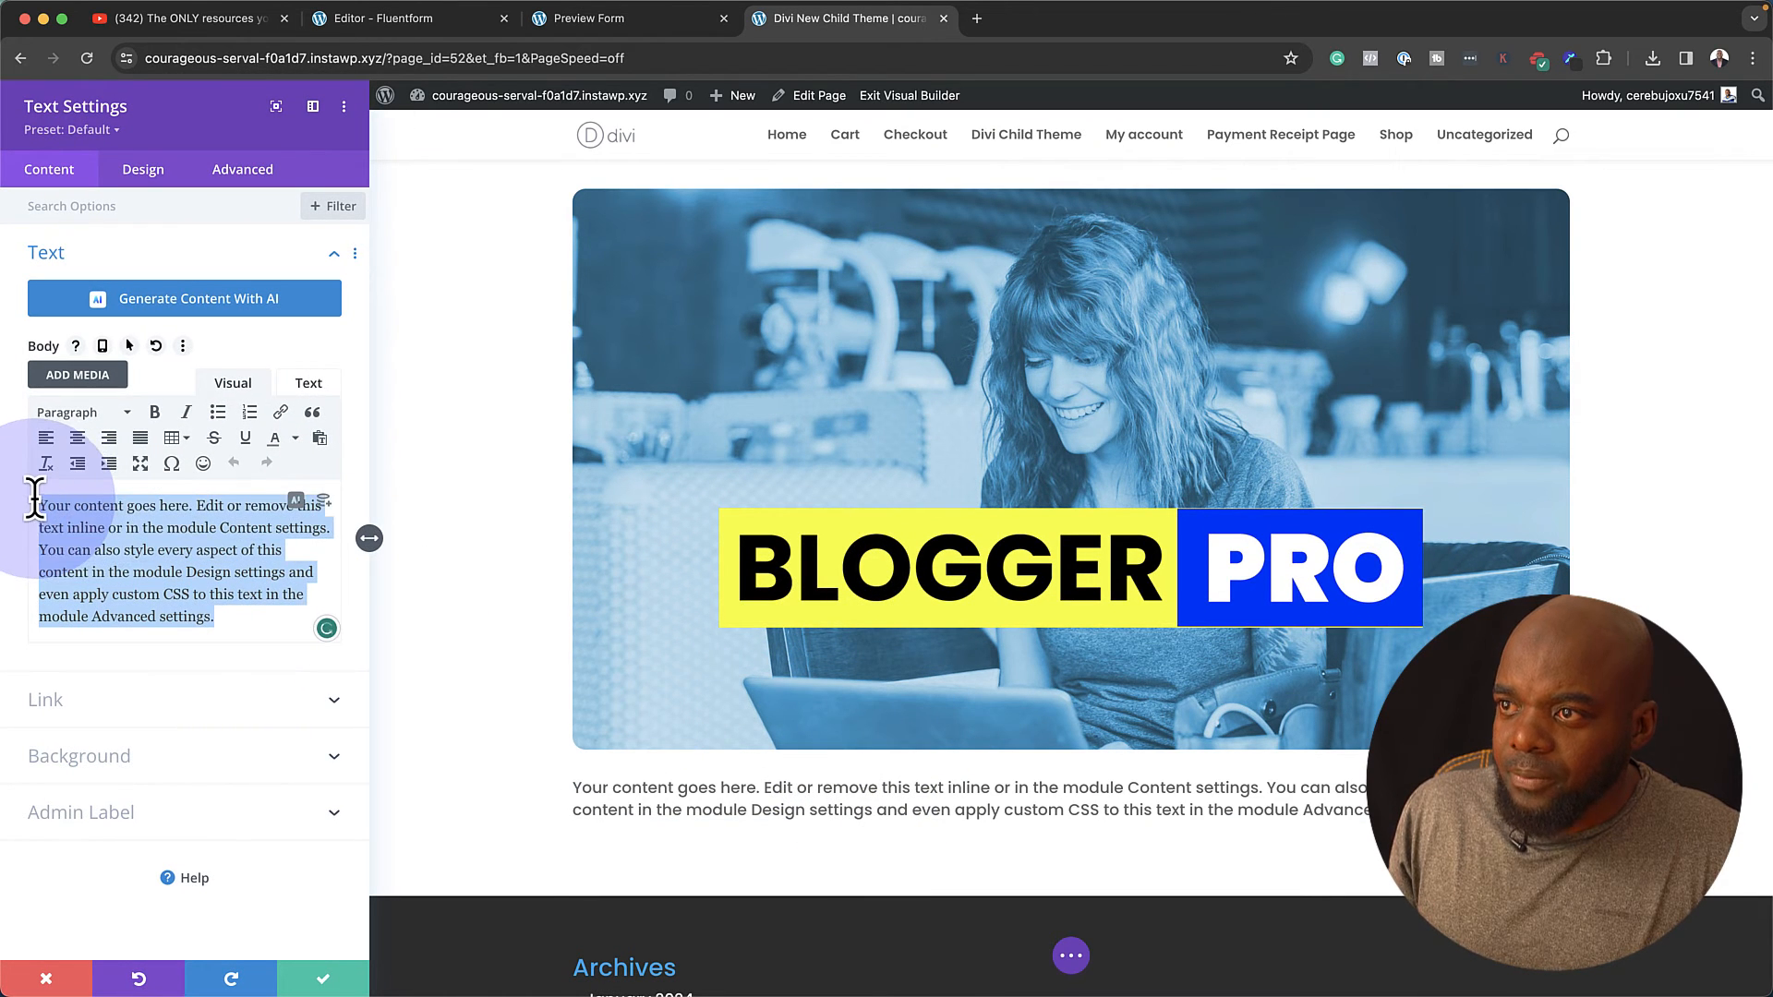
left_click(314, 381)
left_click_drag(147, 499, 26, 419)
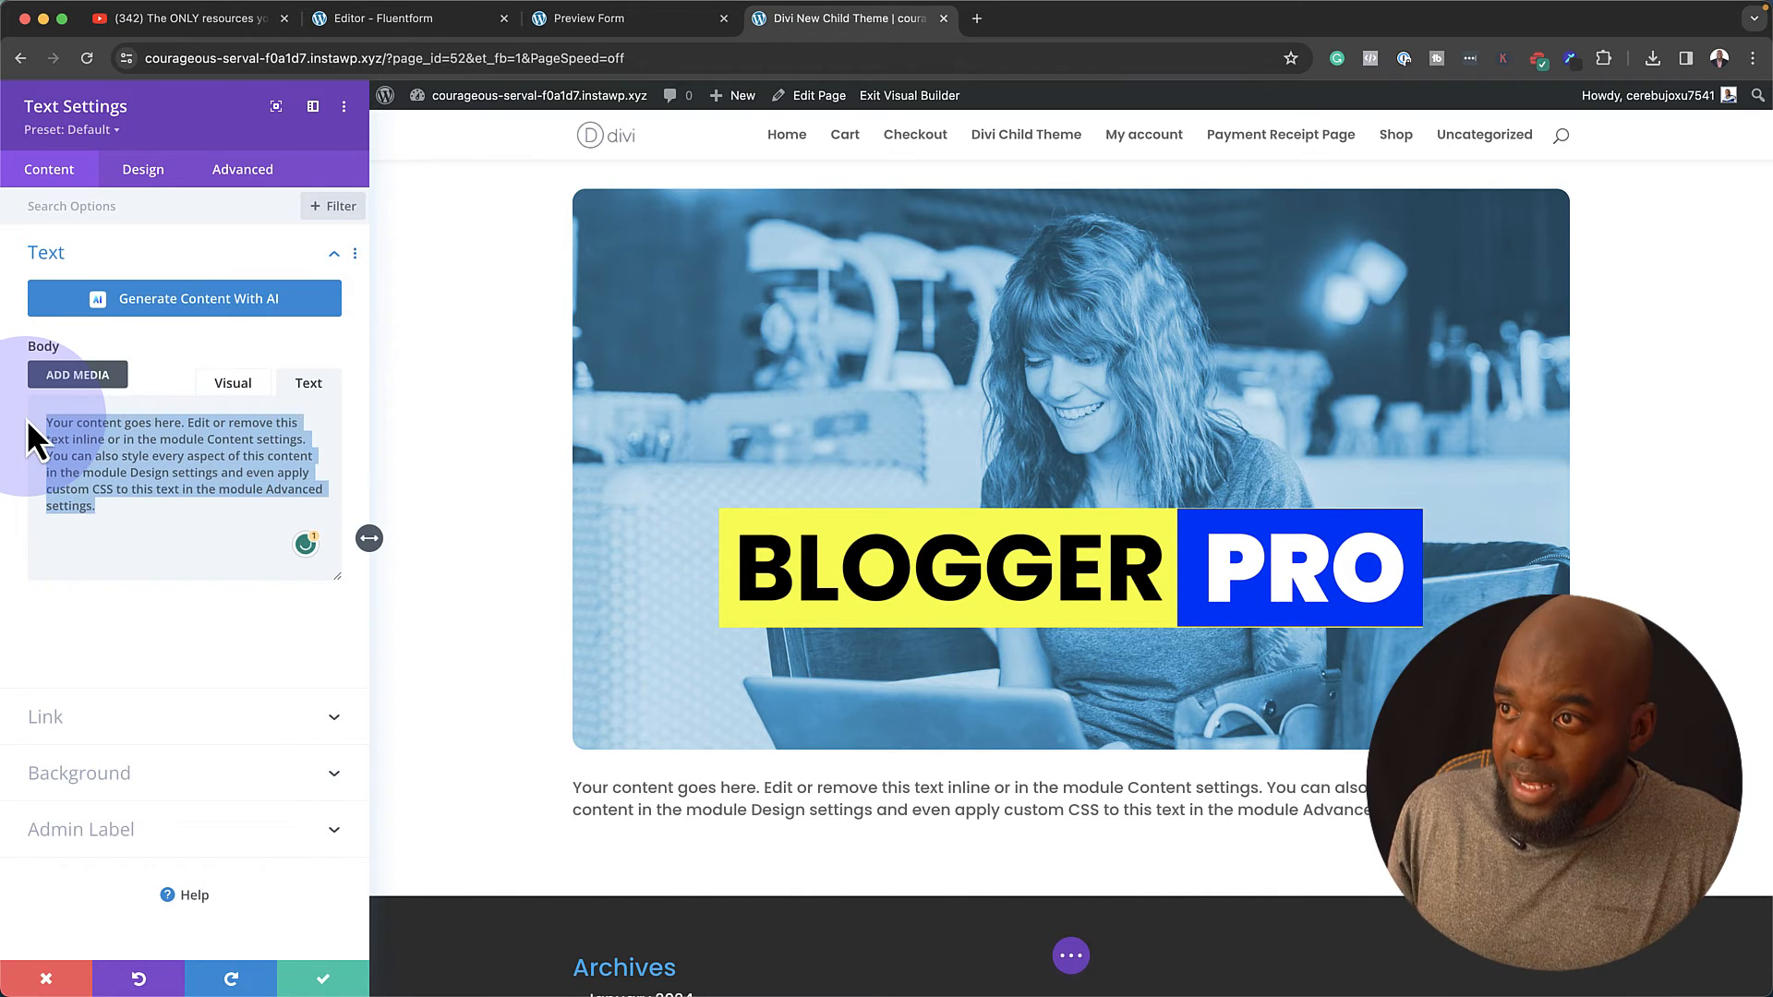
key("super+v")
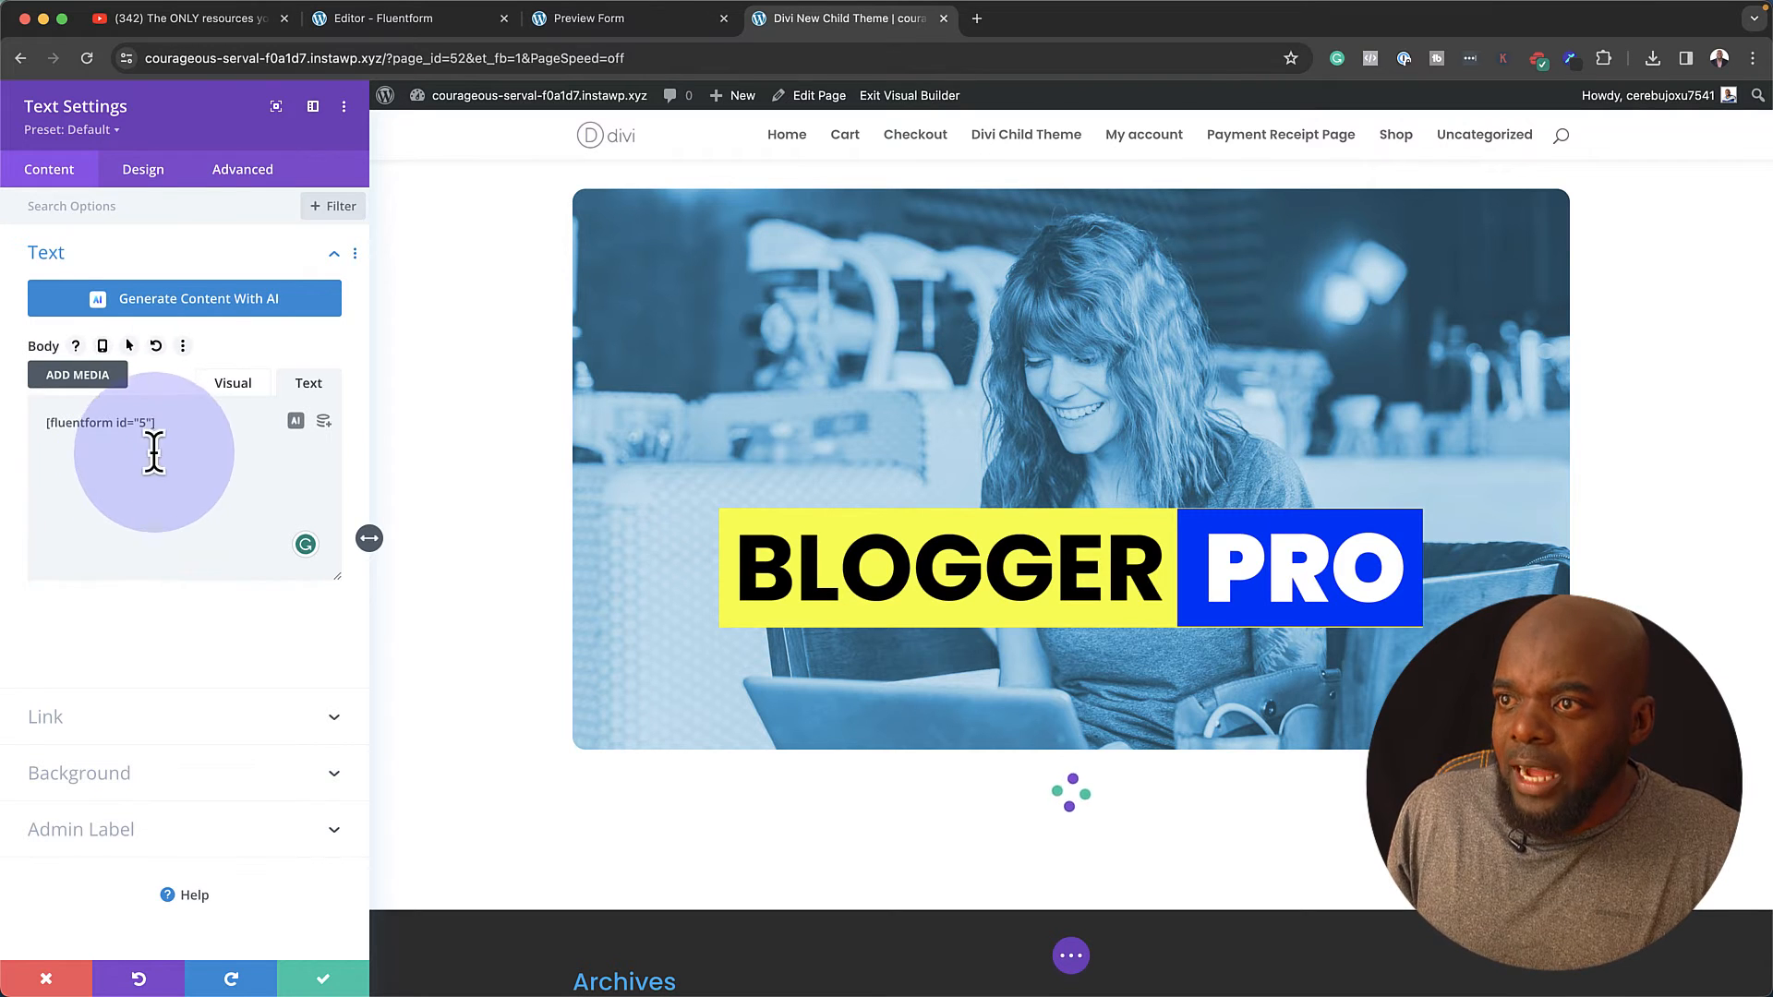
- Give the form's text module a light grey background, #f4f4f4
left_click(125, 775)
left_click(94, 689)
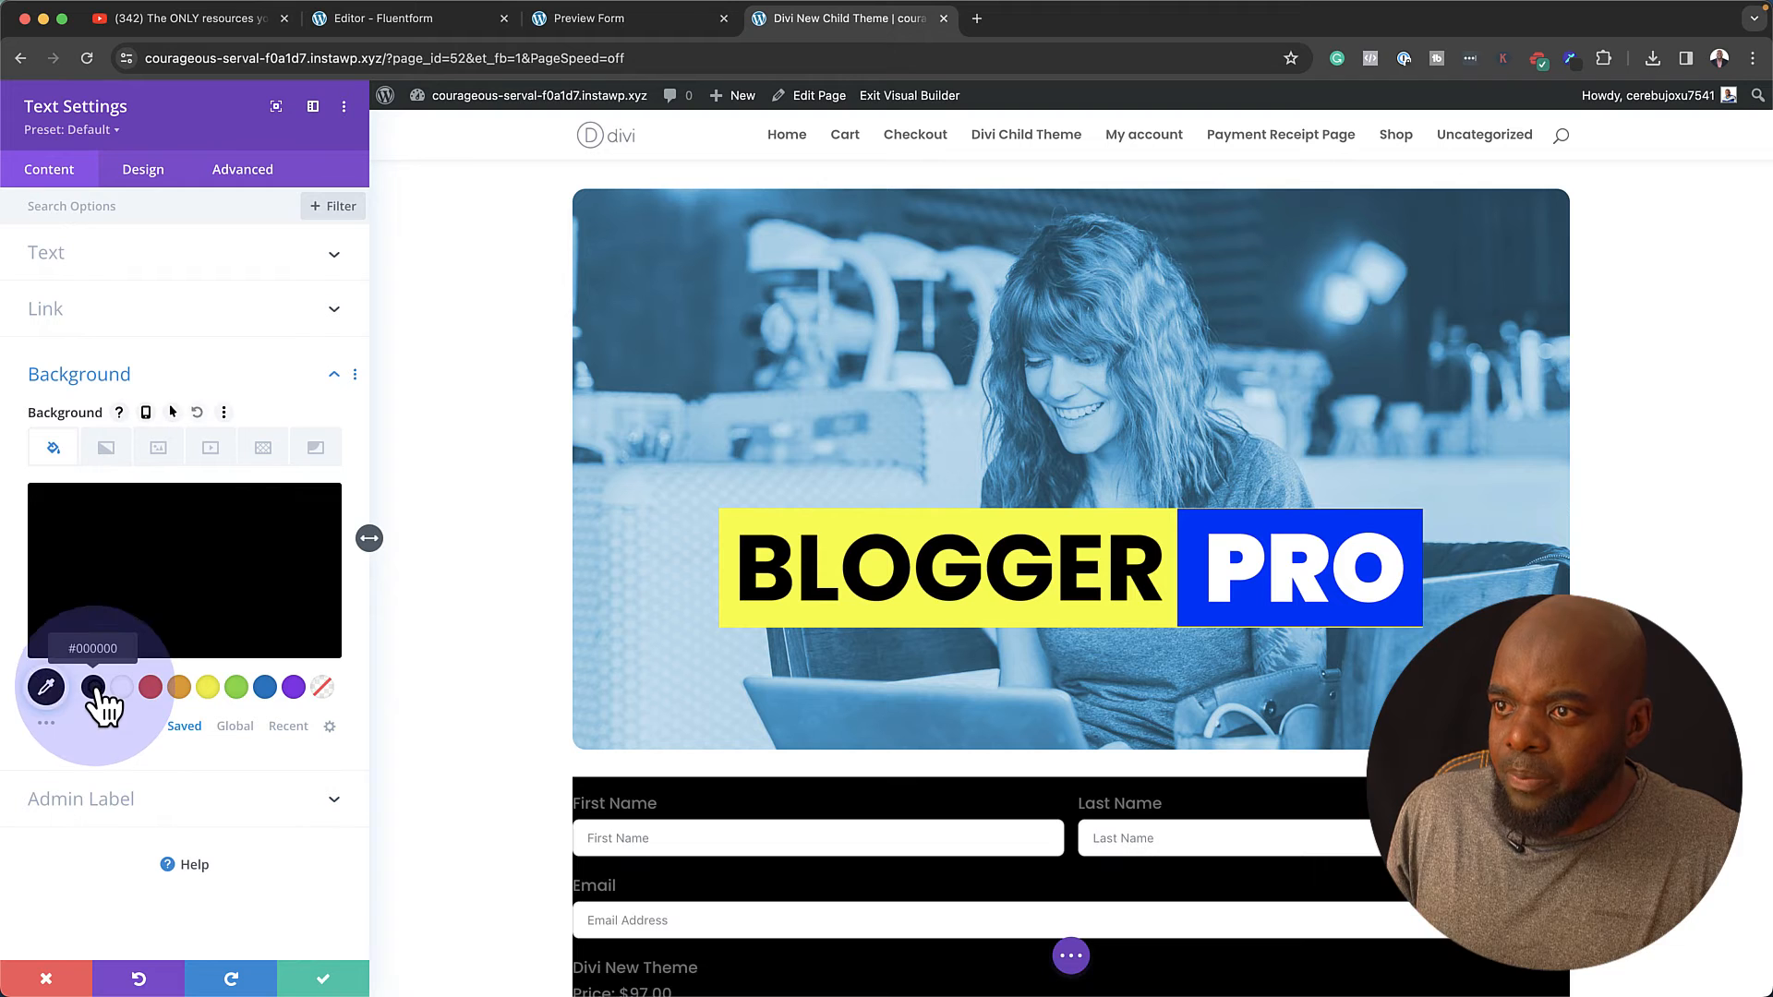
left_click(122, 547)
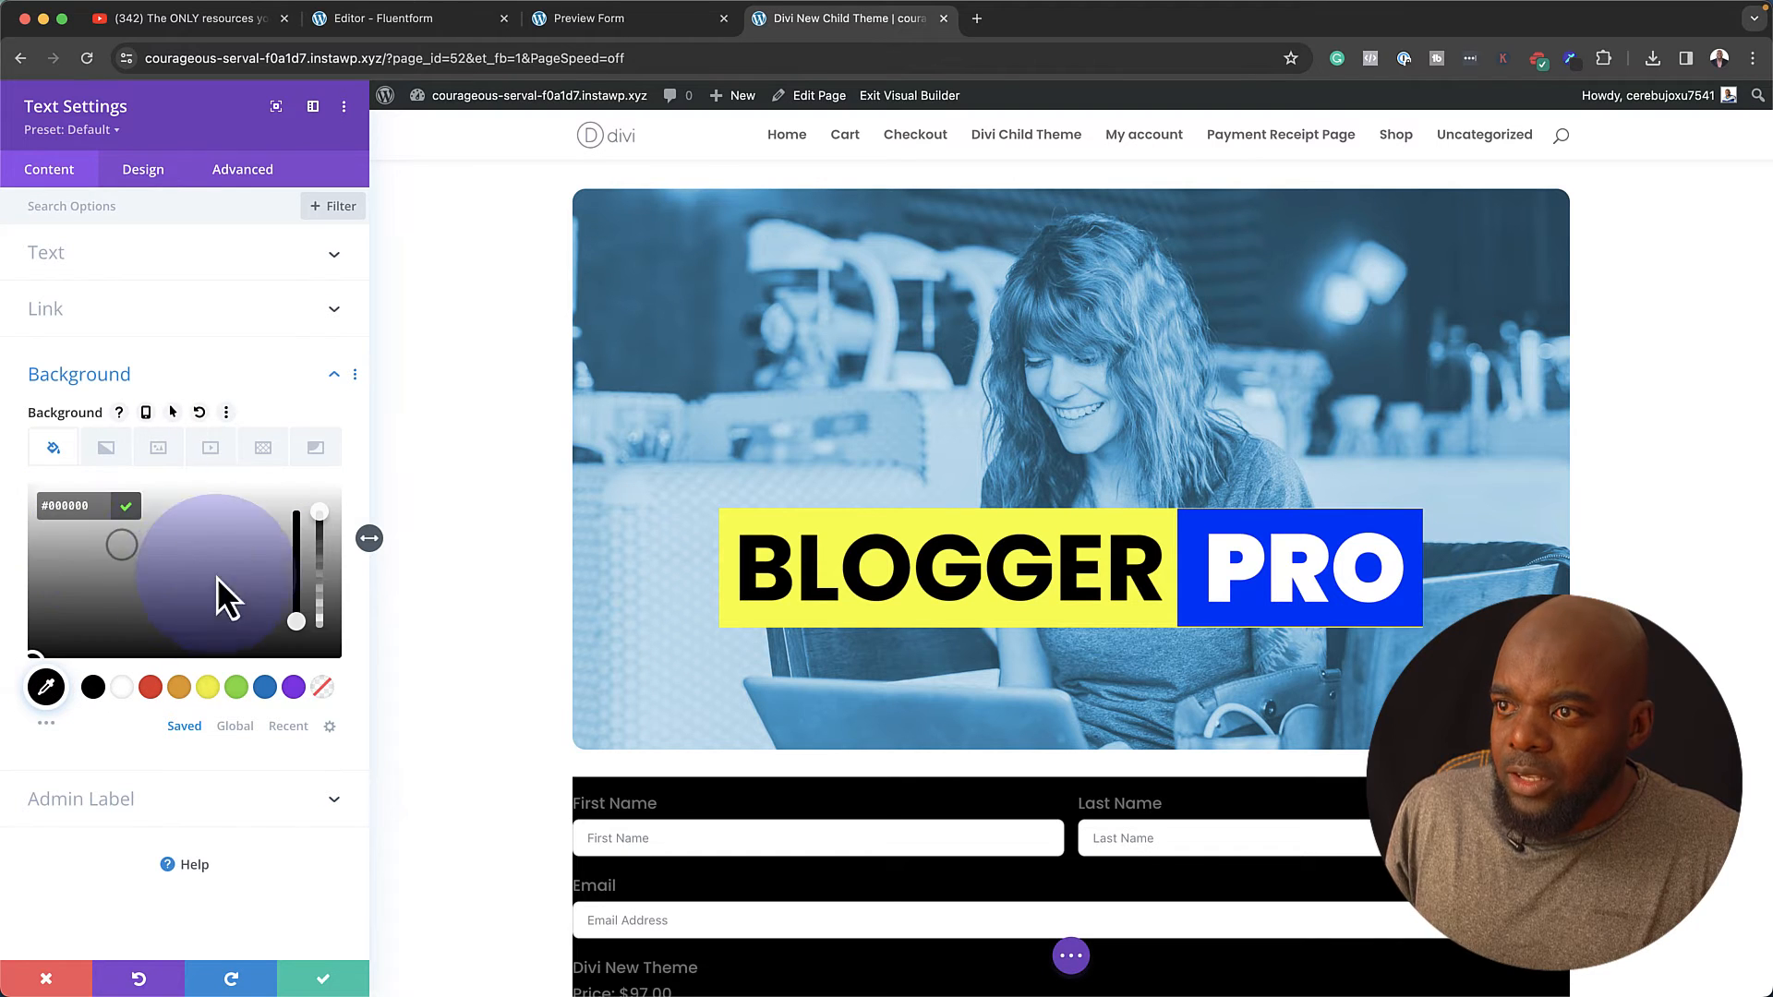
left_click(204, 497)
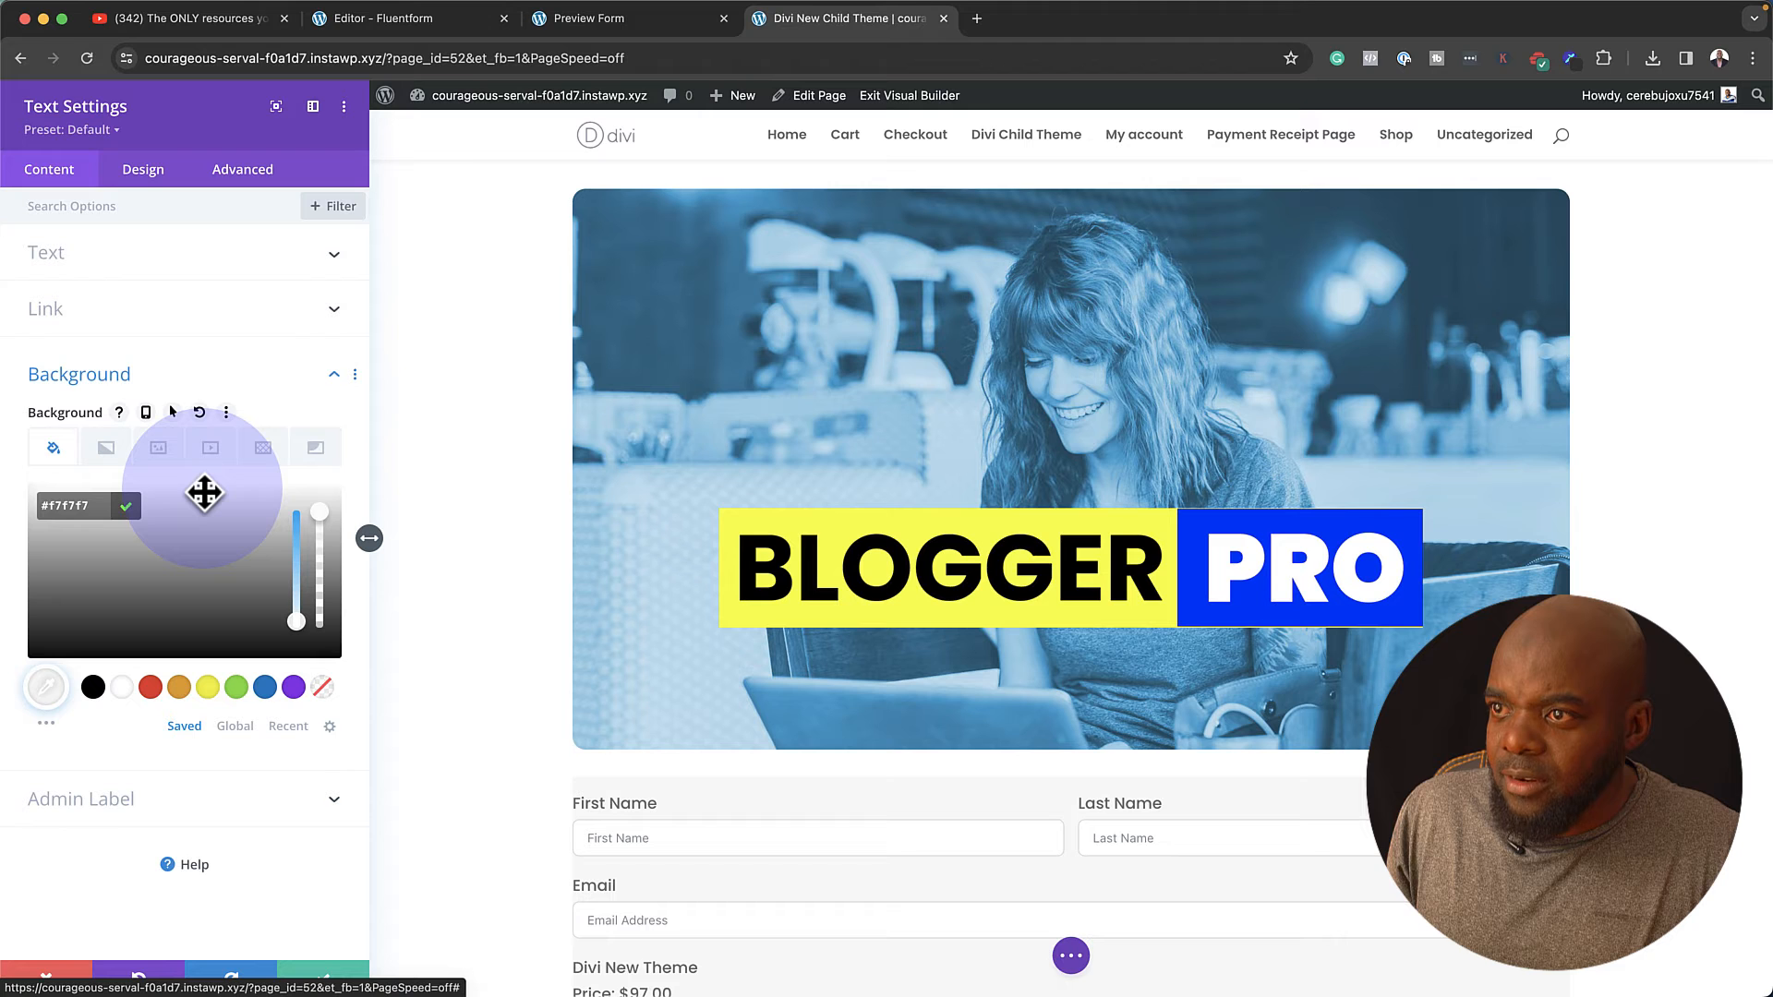
left_click(204, 494)
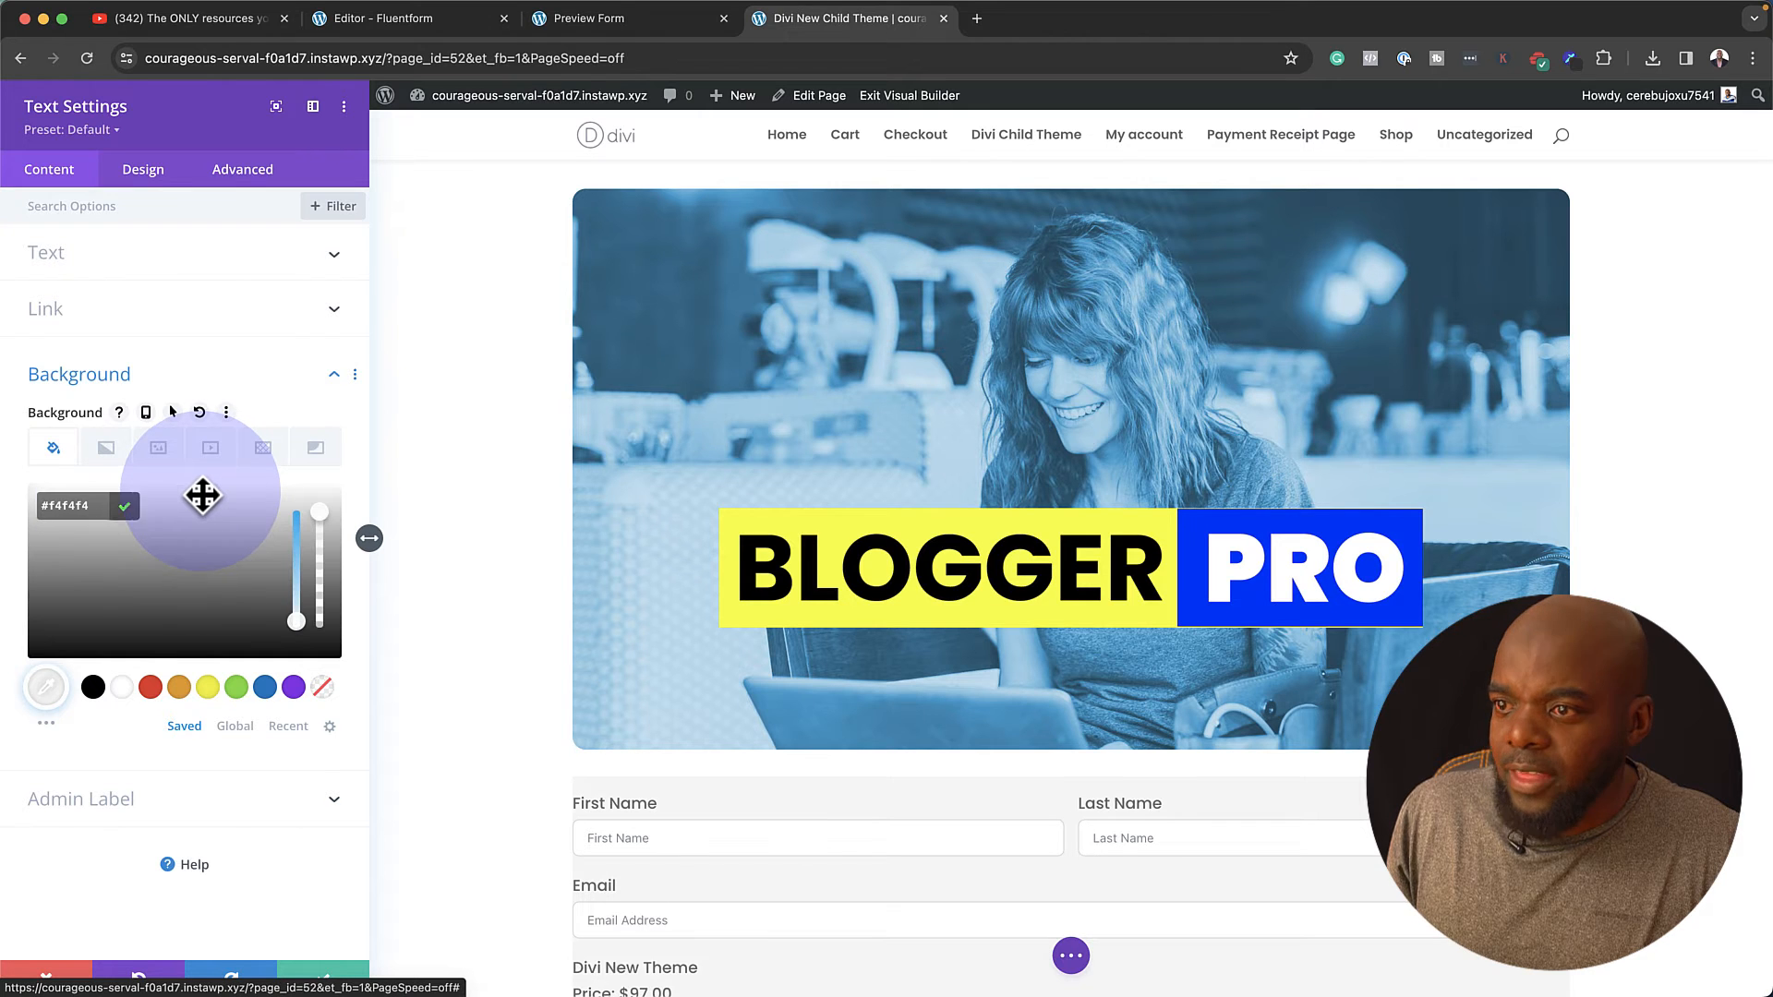
- Set the form text module's padding to 4% on all four sides
left_click(155, 172)
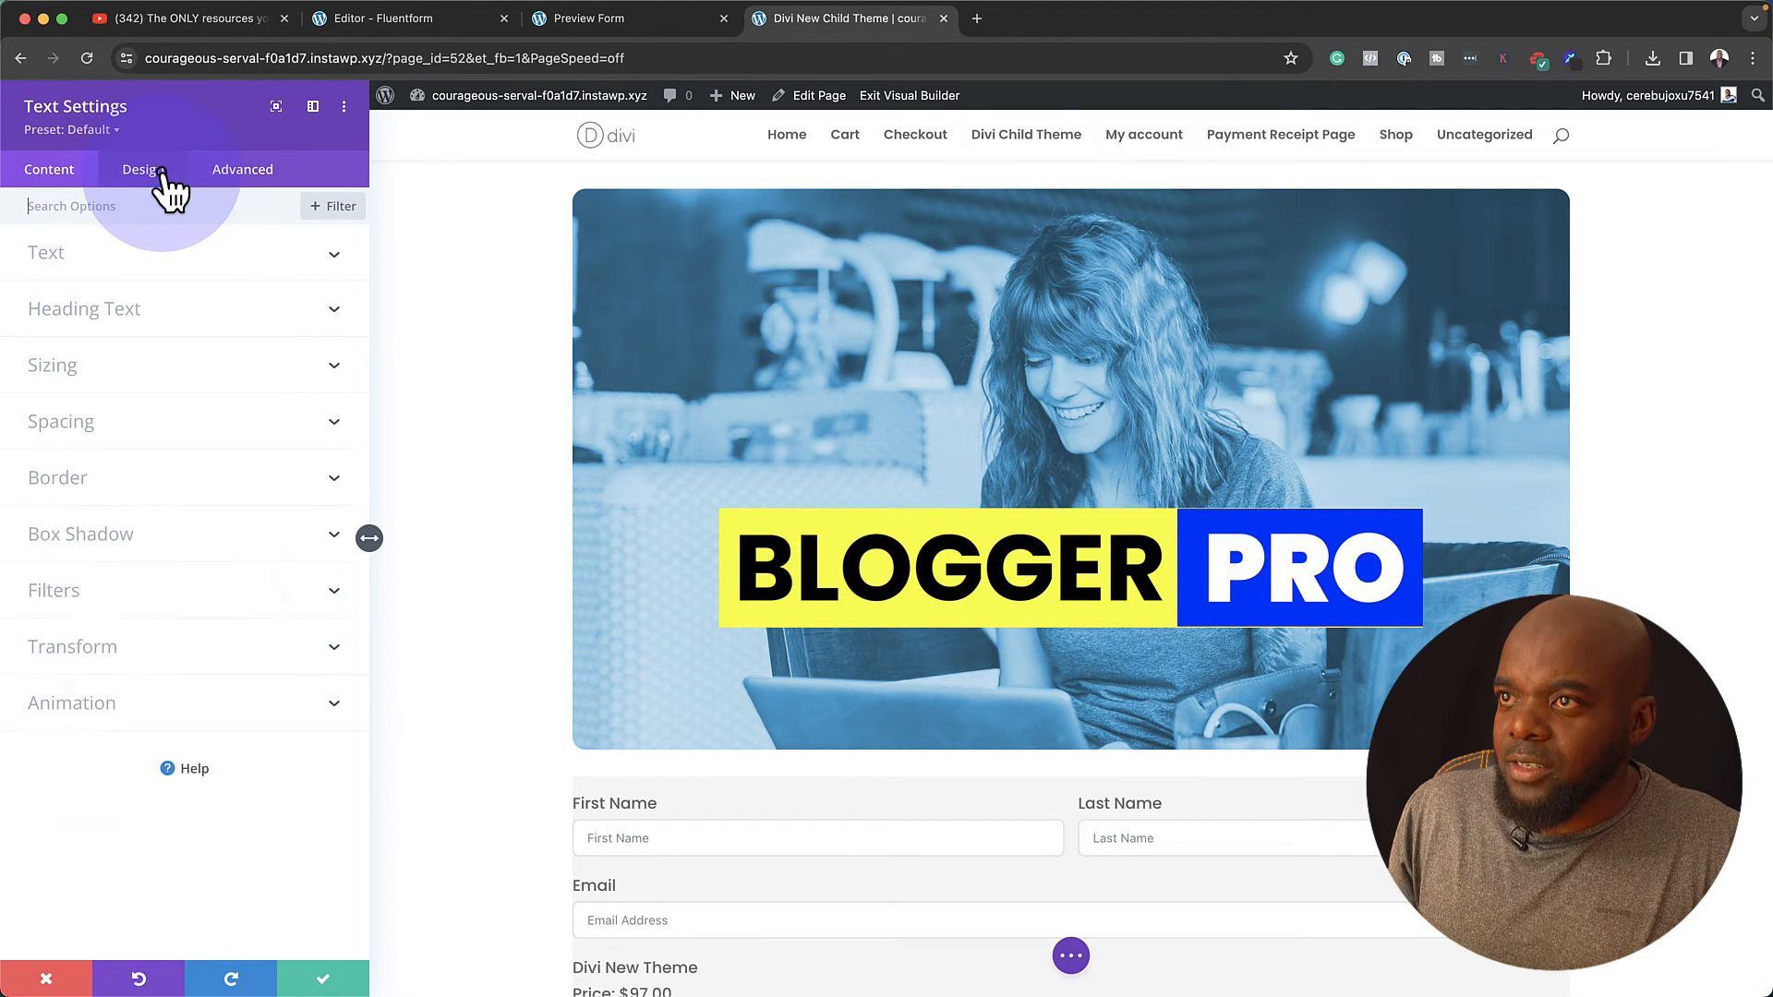
scroll(759, 722, "down", 2)
scroll(759, 721, "down", 5)
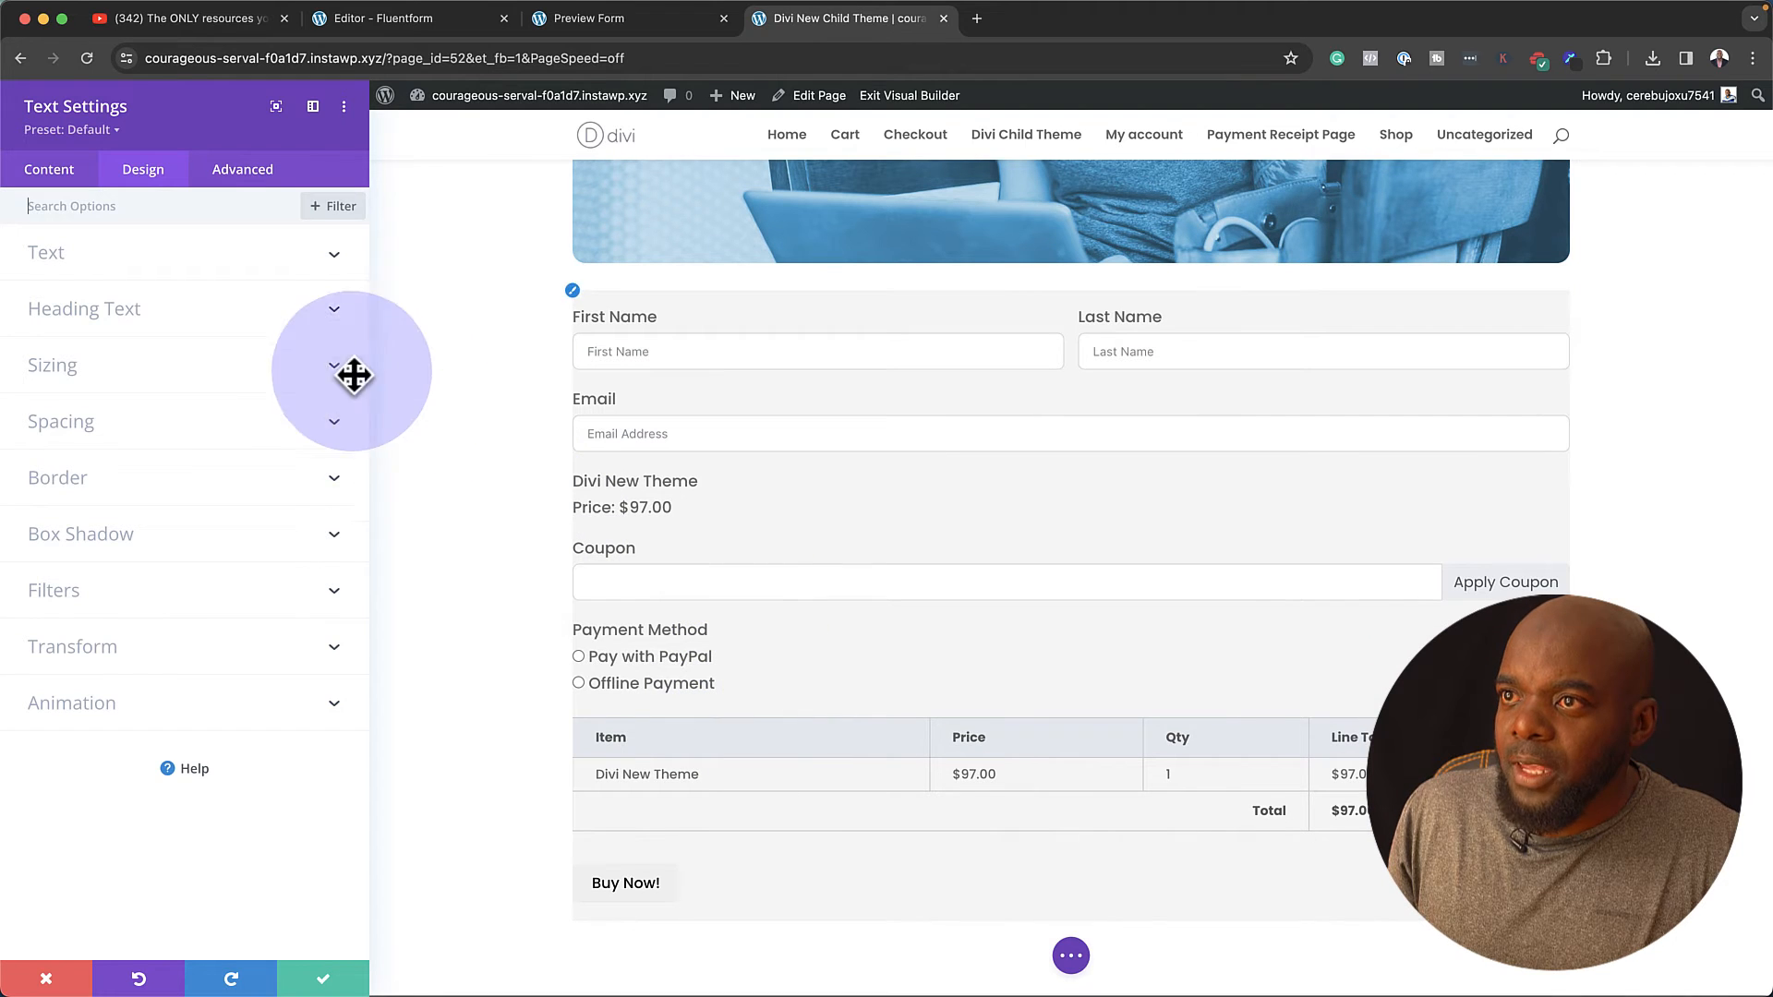
left_click(68, 420)
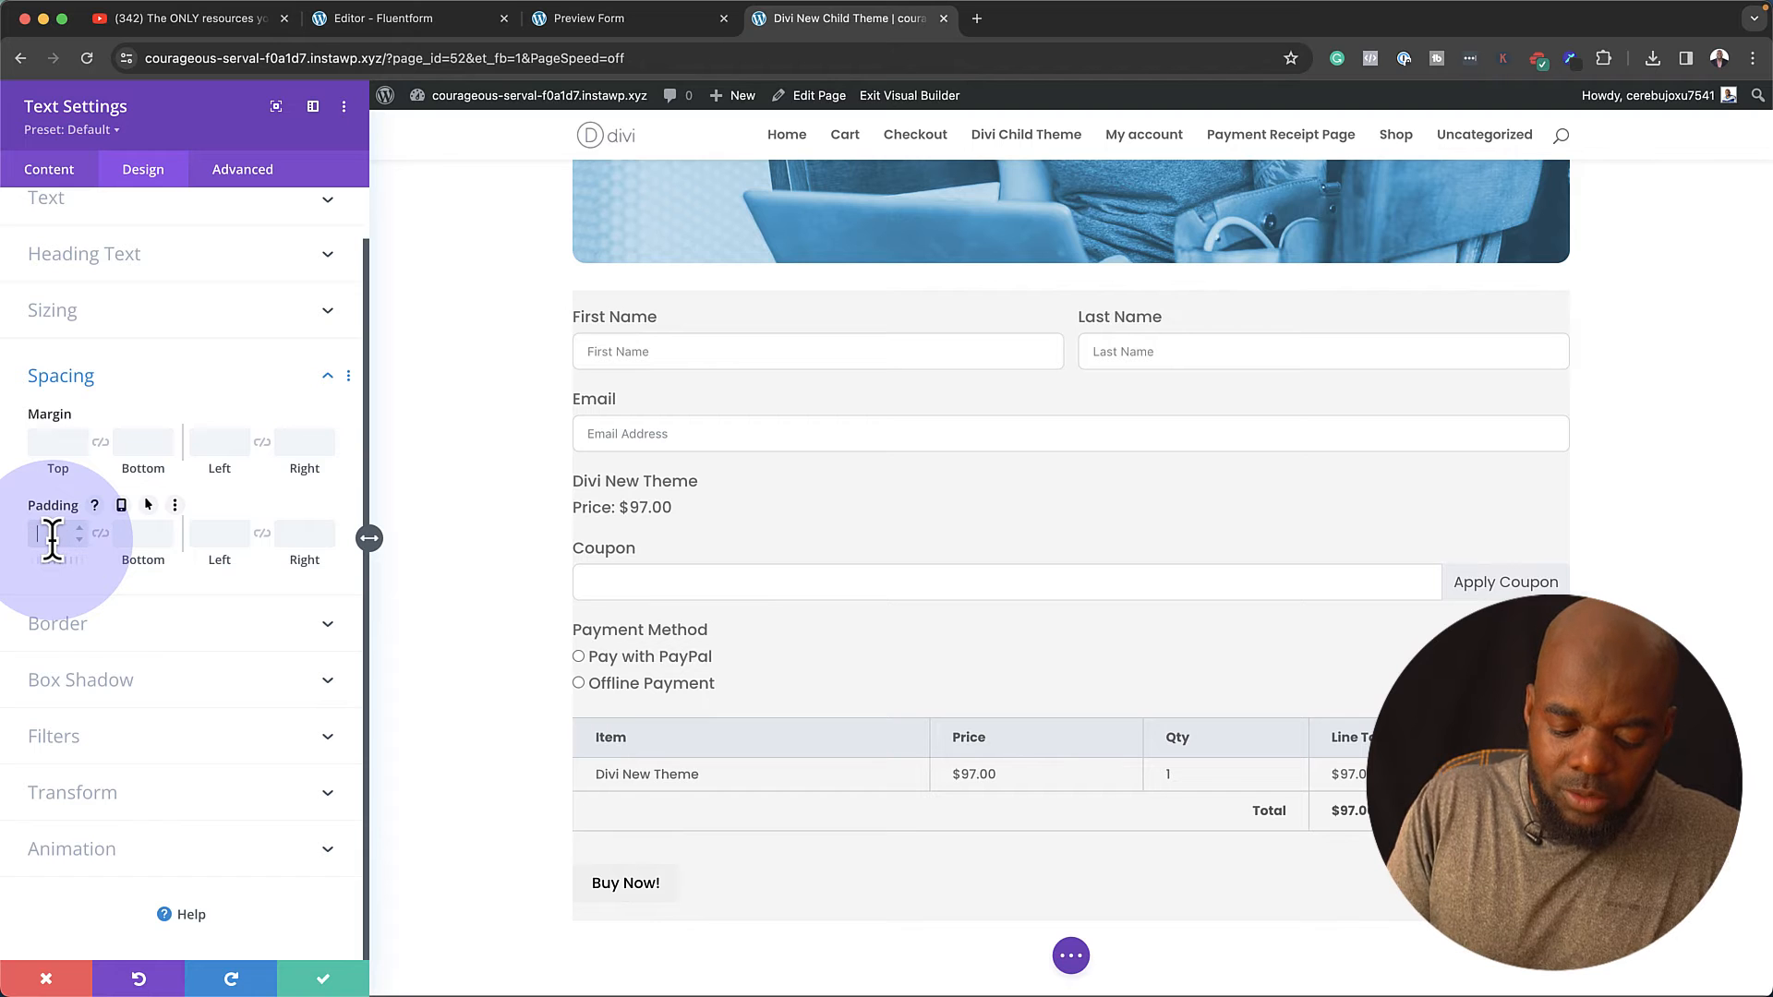
key("Return")
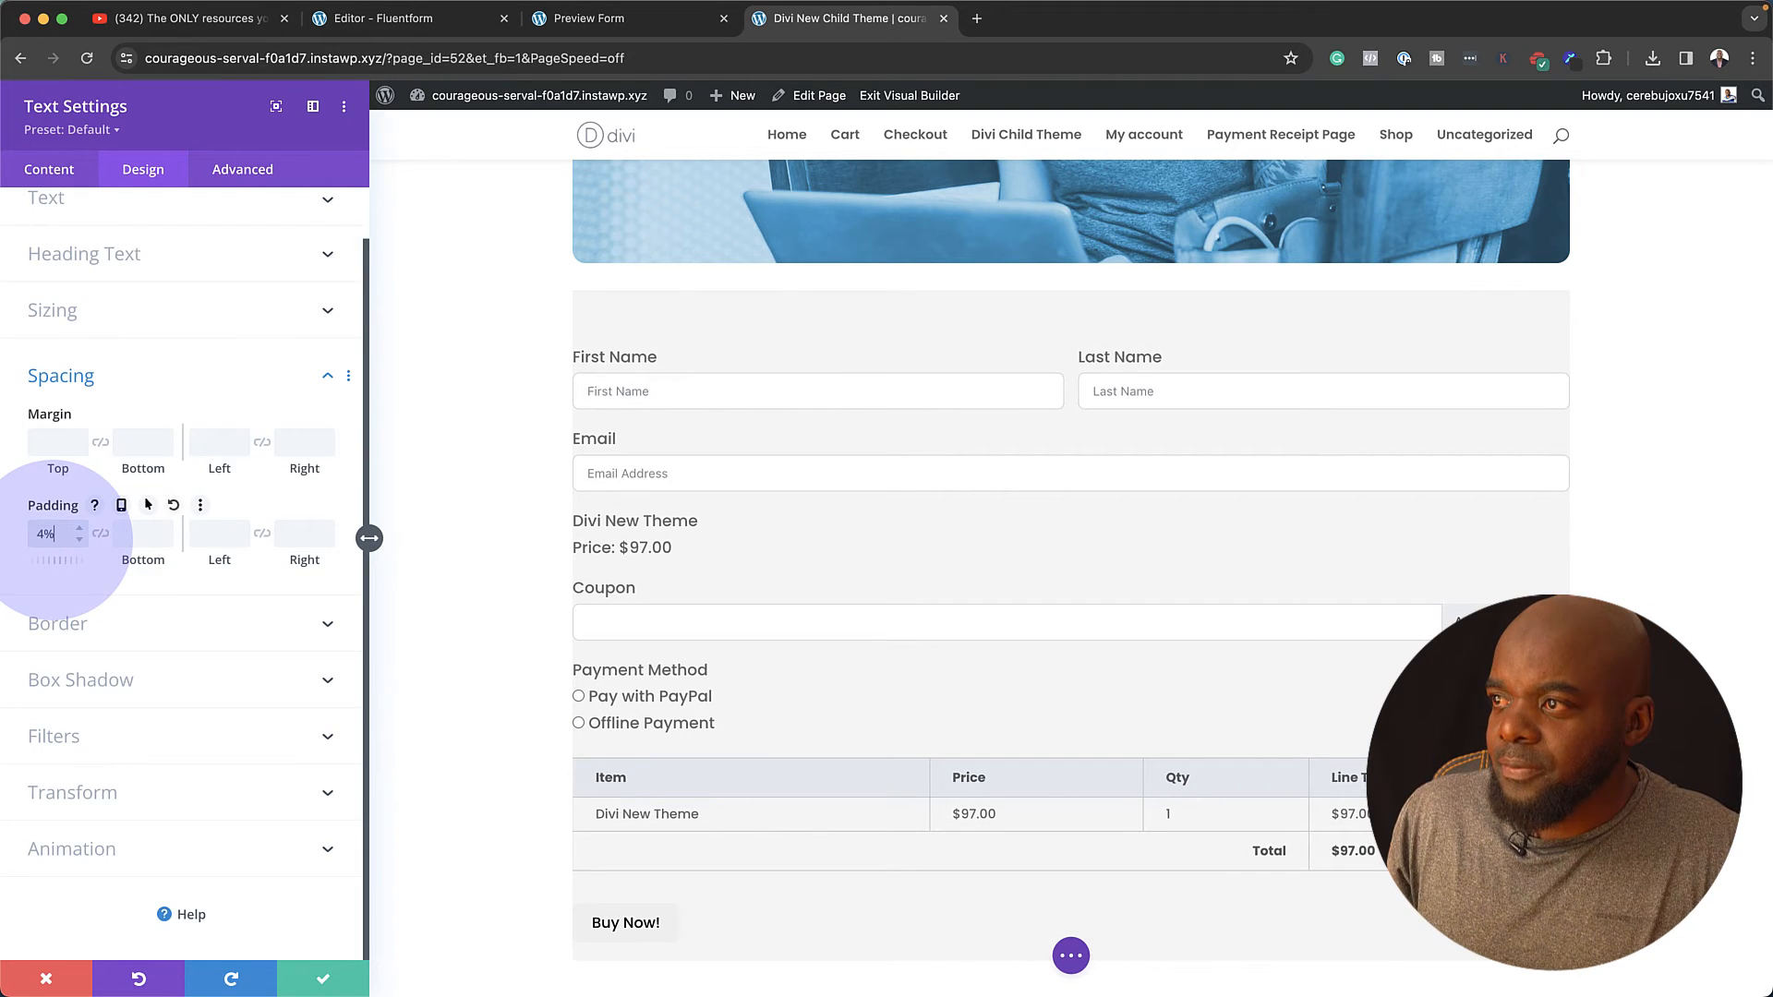
left_click(101, 534)
left_click(222, 533)
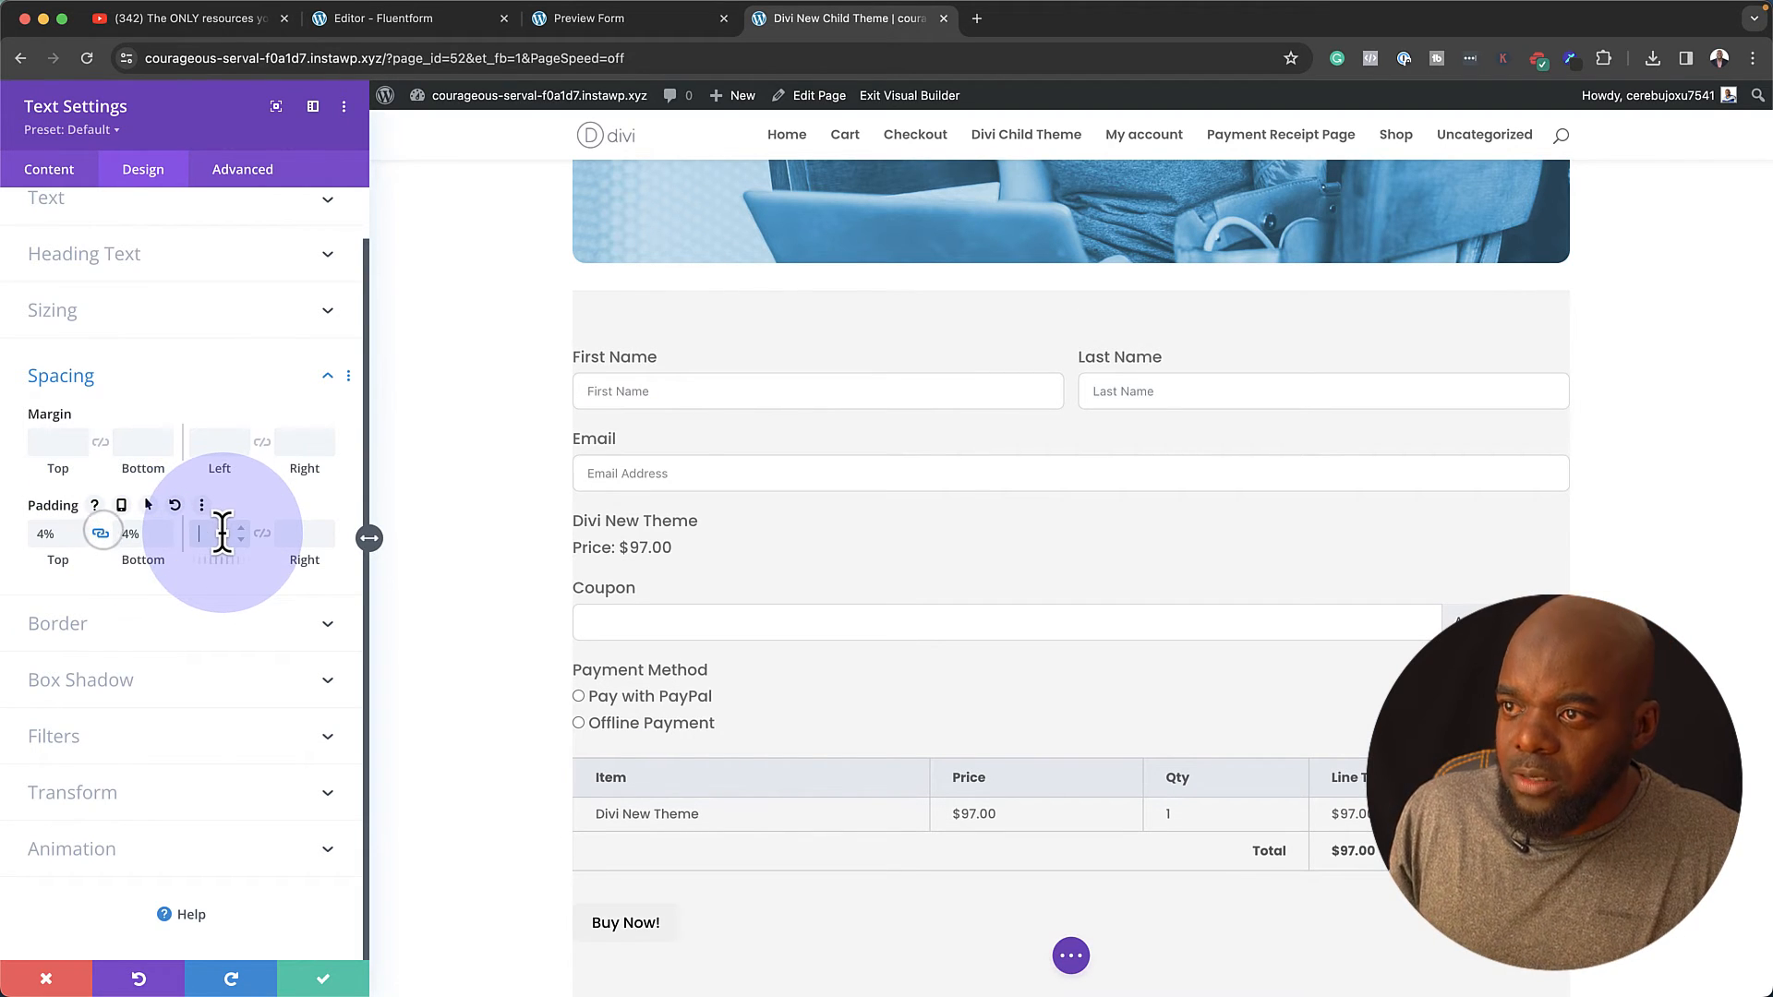
type("4%")
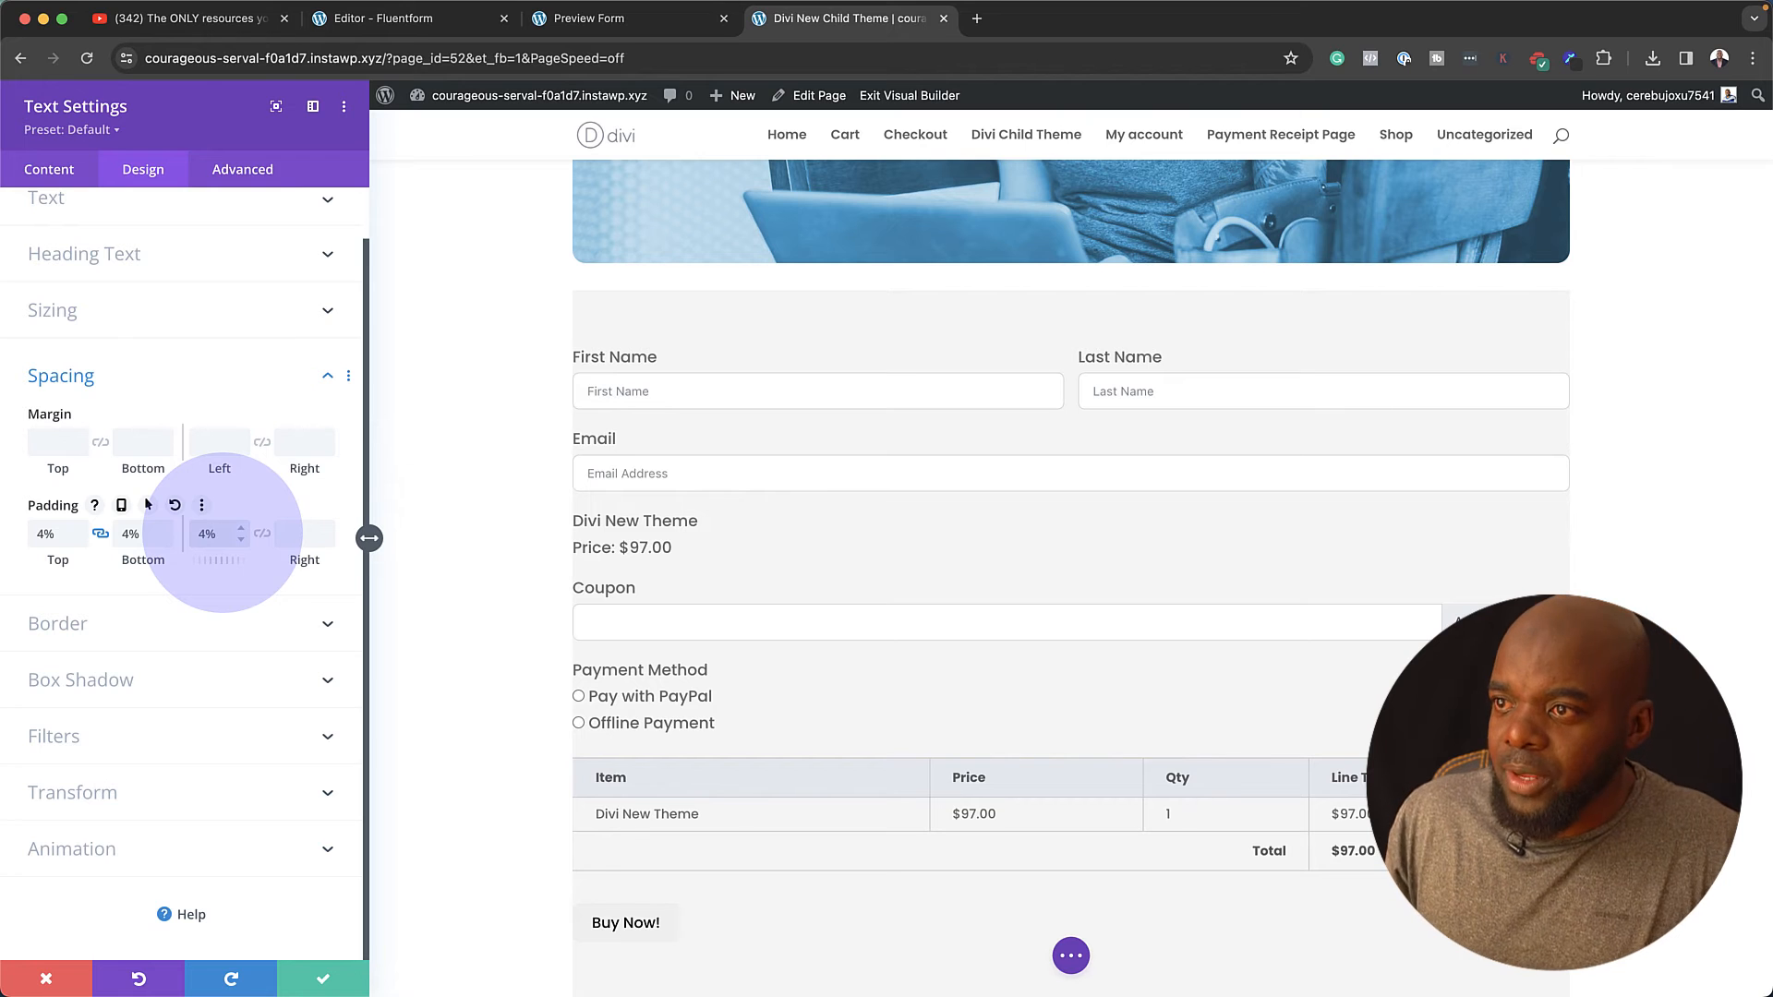
left_click(262, 534)
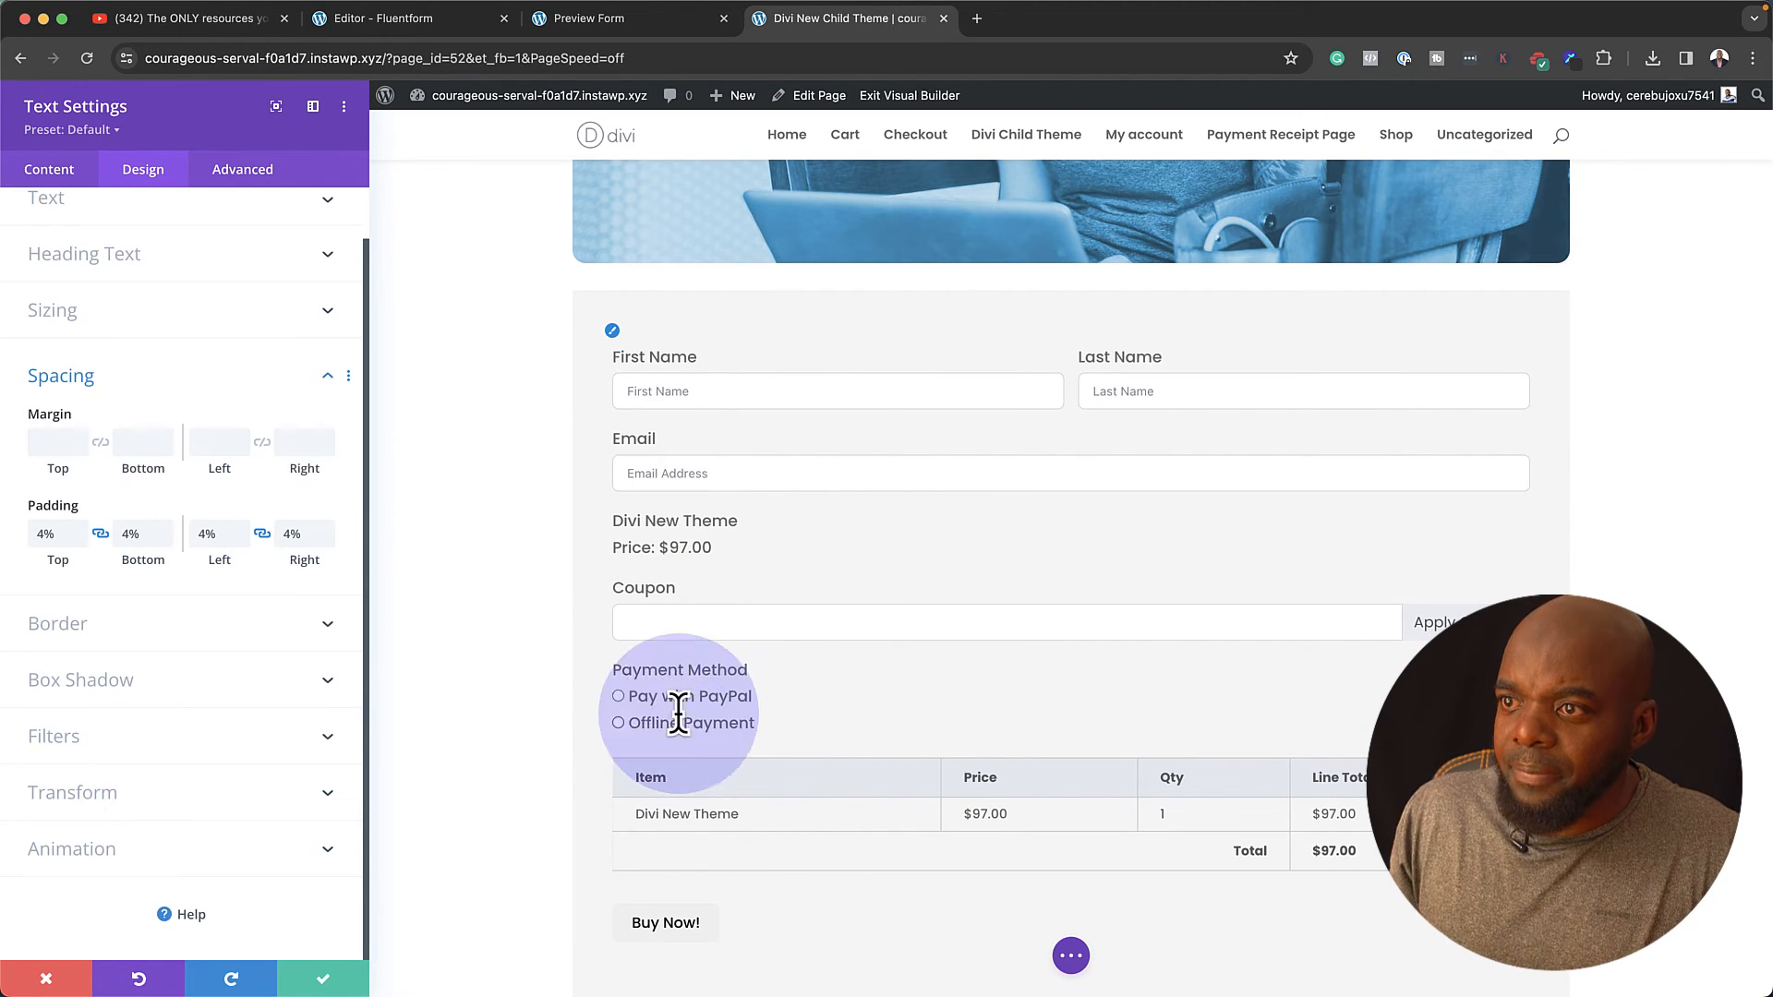
- Round all corners of the form text module to 14px and save the module settings
left_click(196, 635)
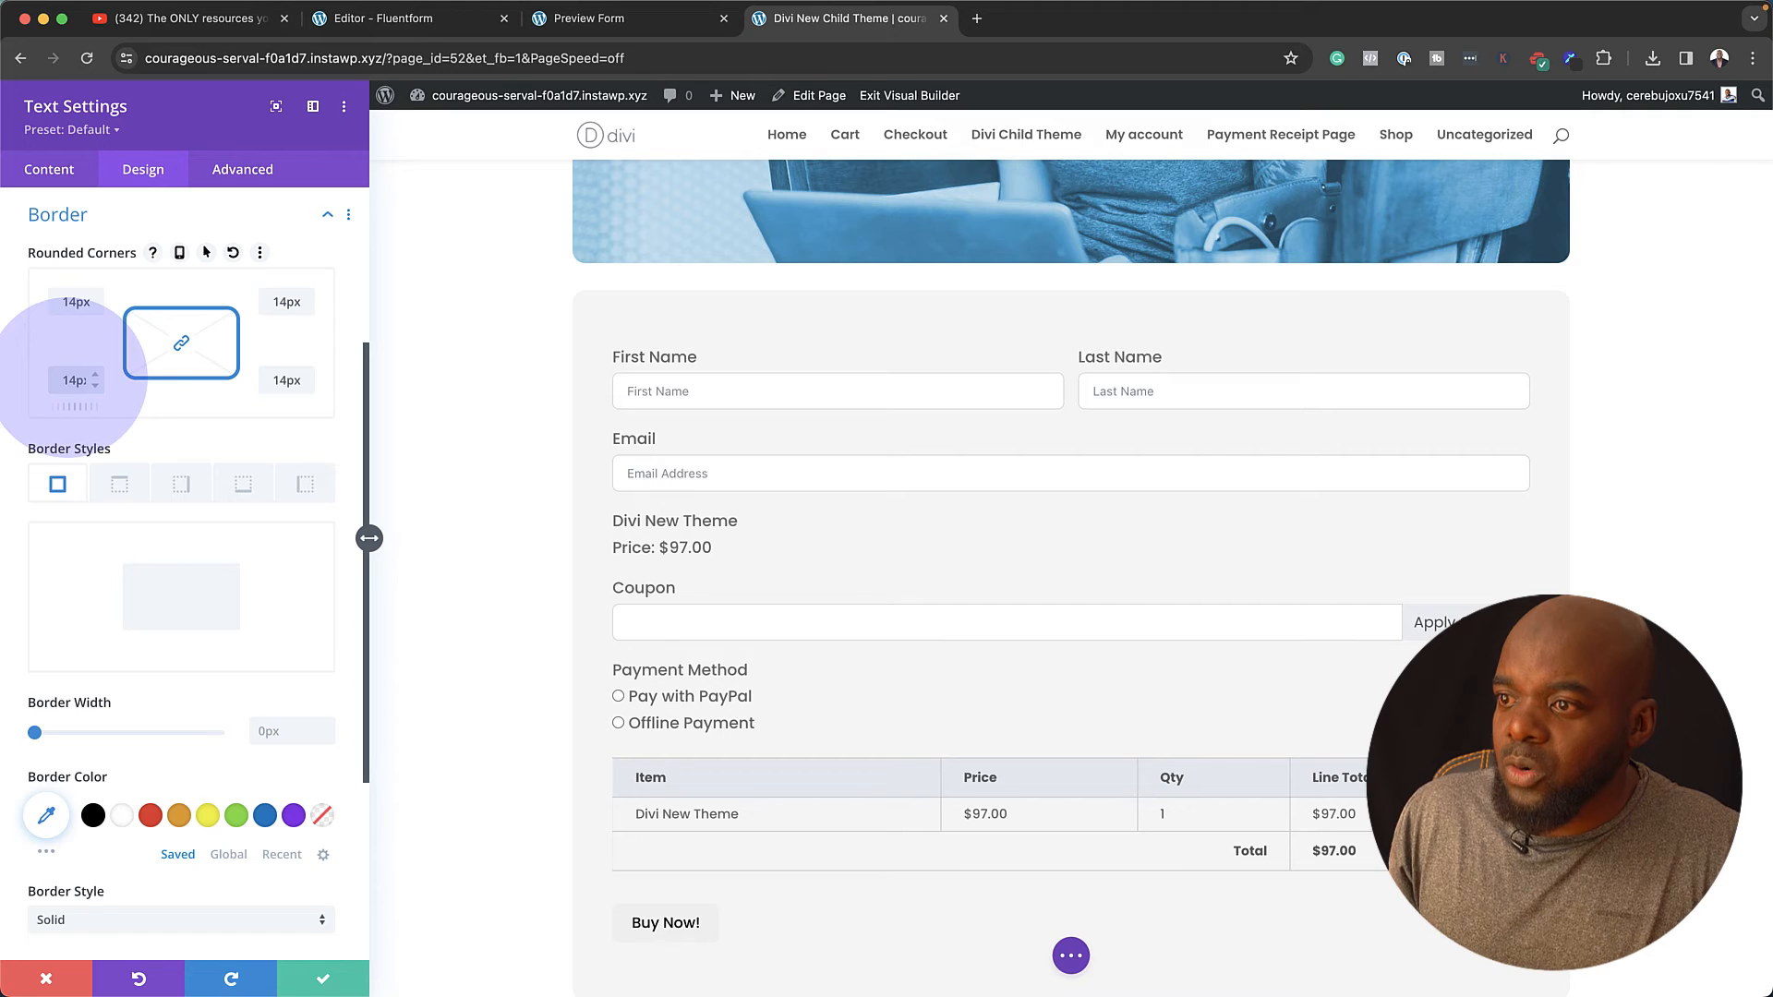
left_click(324, 981)
left_click(273, 685)
- Set the page section's top and bottom padding to 6% and save the section settings
scroll(275, 686, "up", 8)
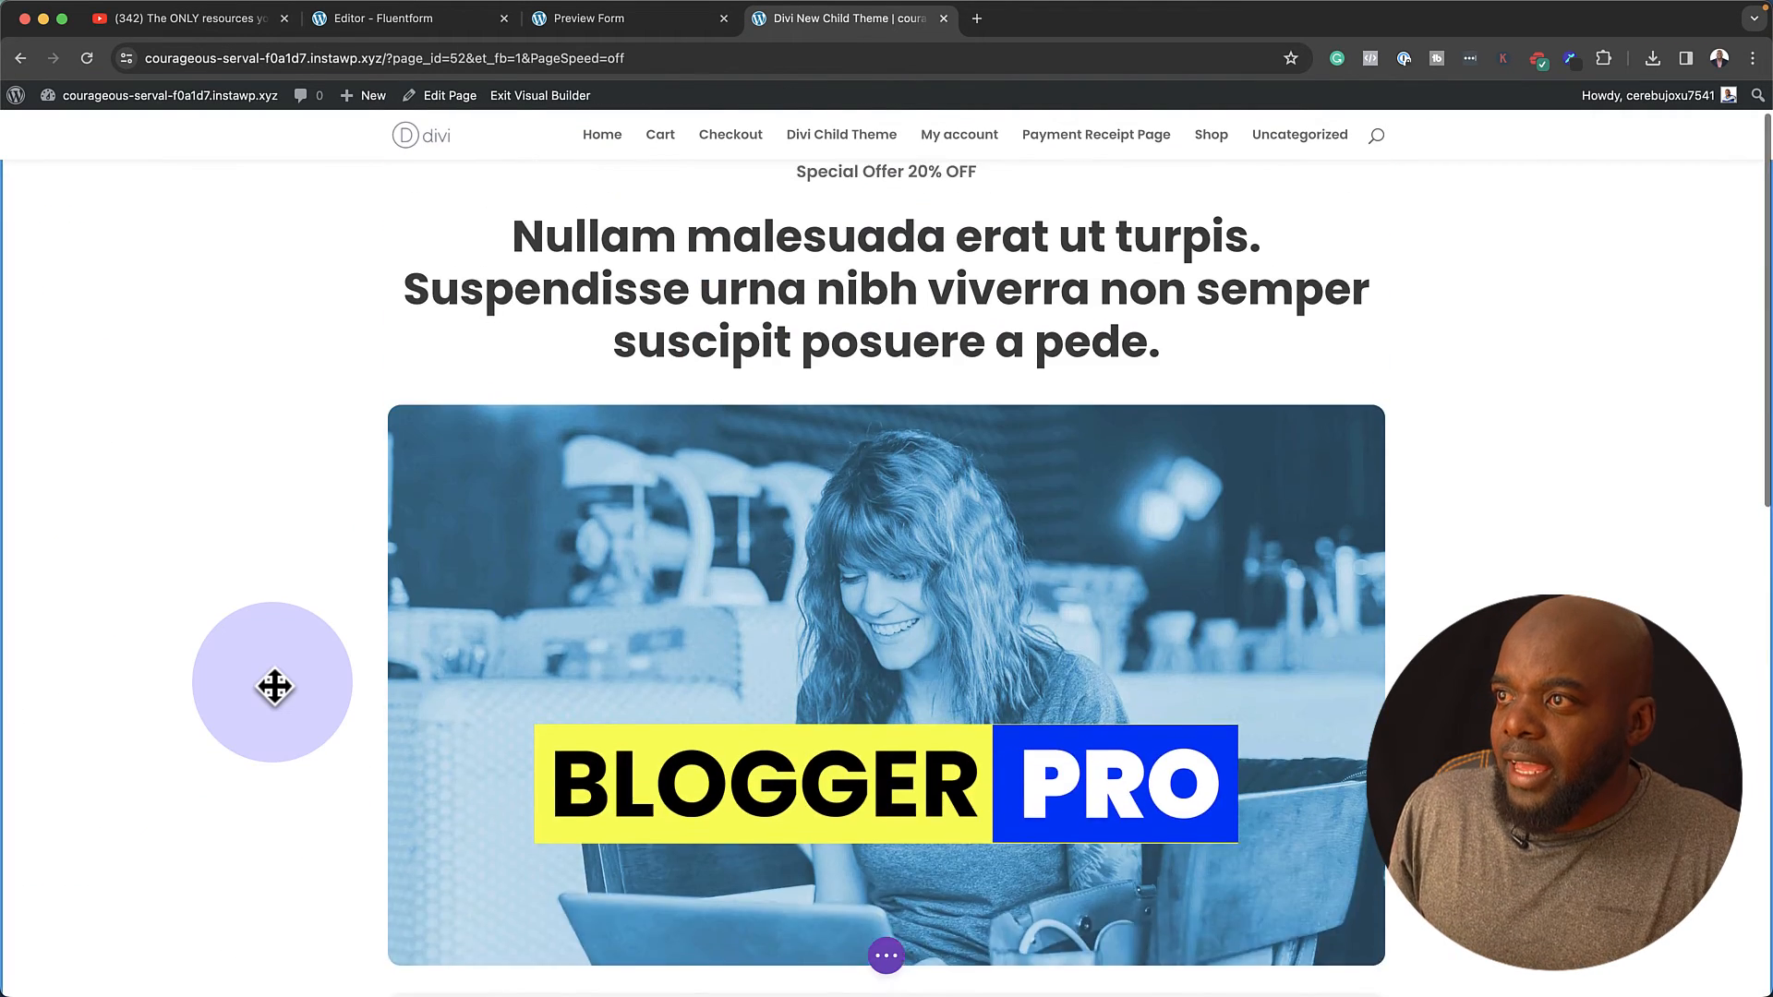
scroll(274, 686, "up", 2)
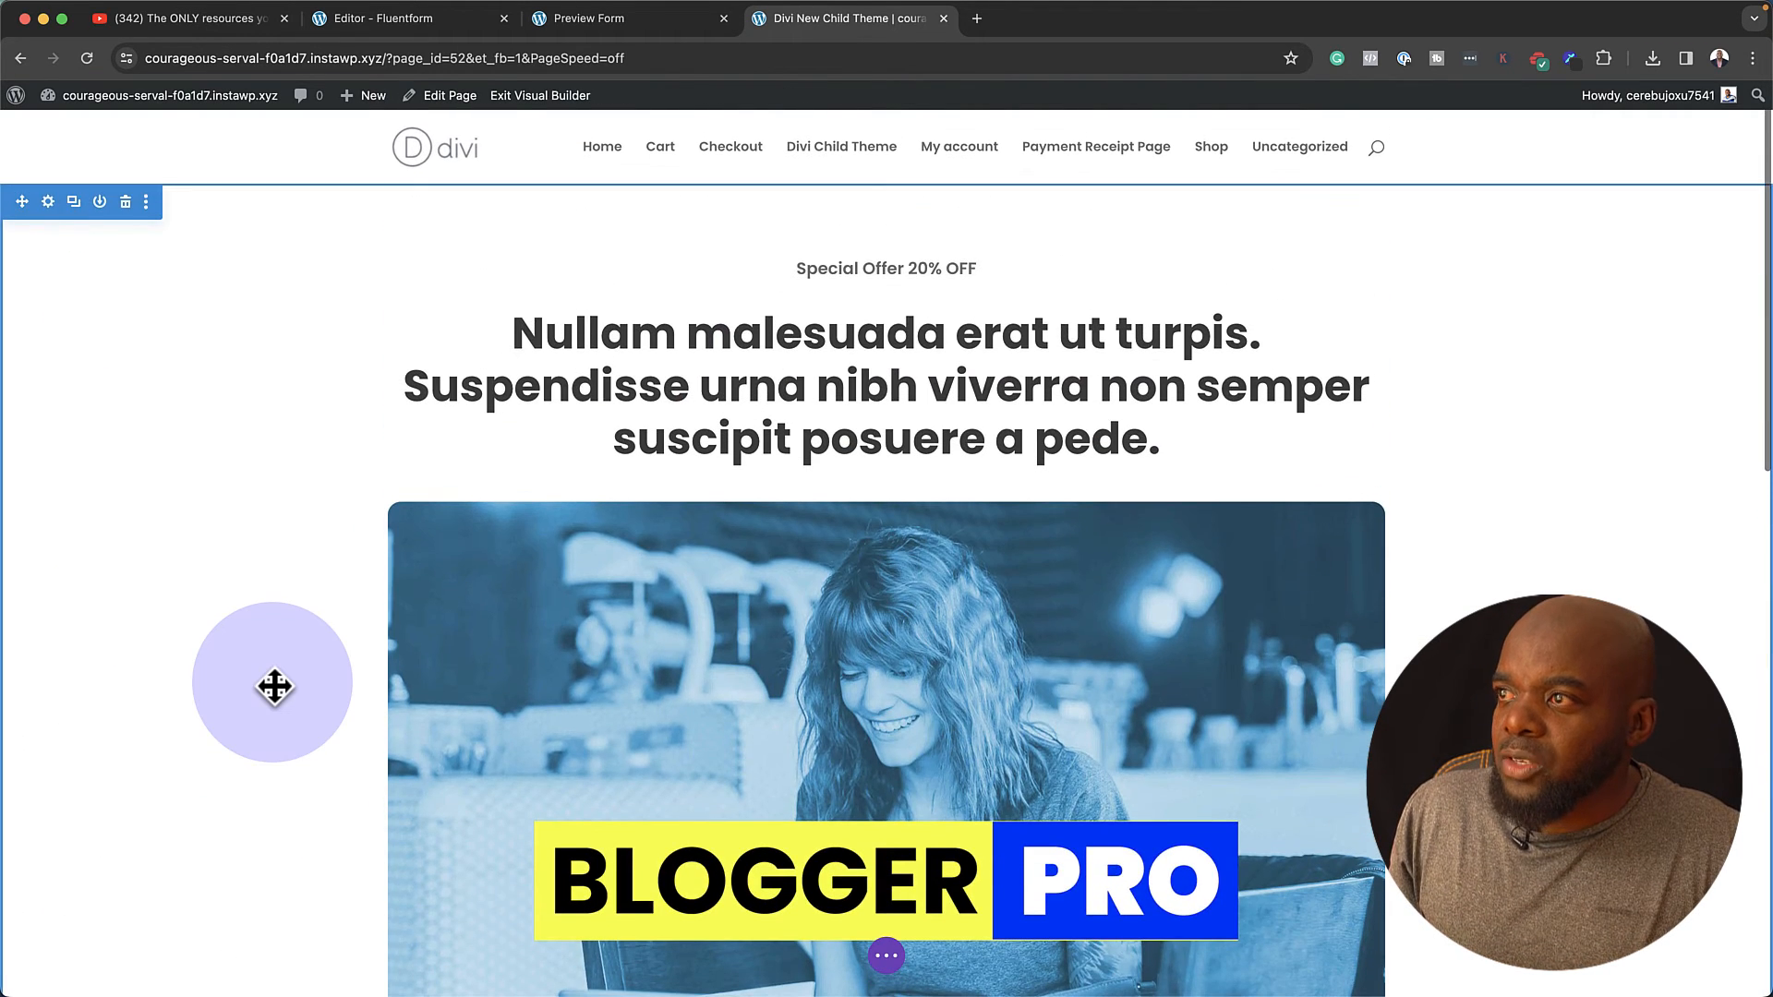
left_click(46, 201)
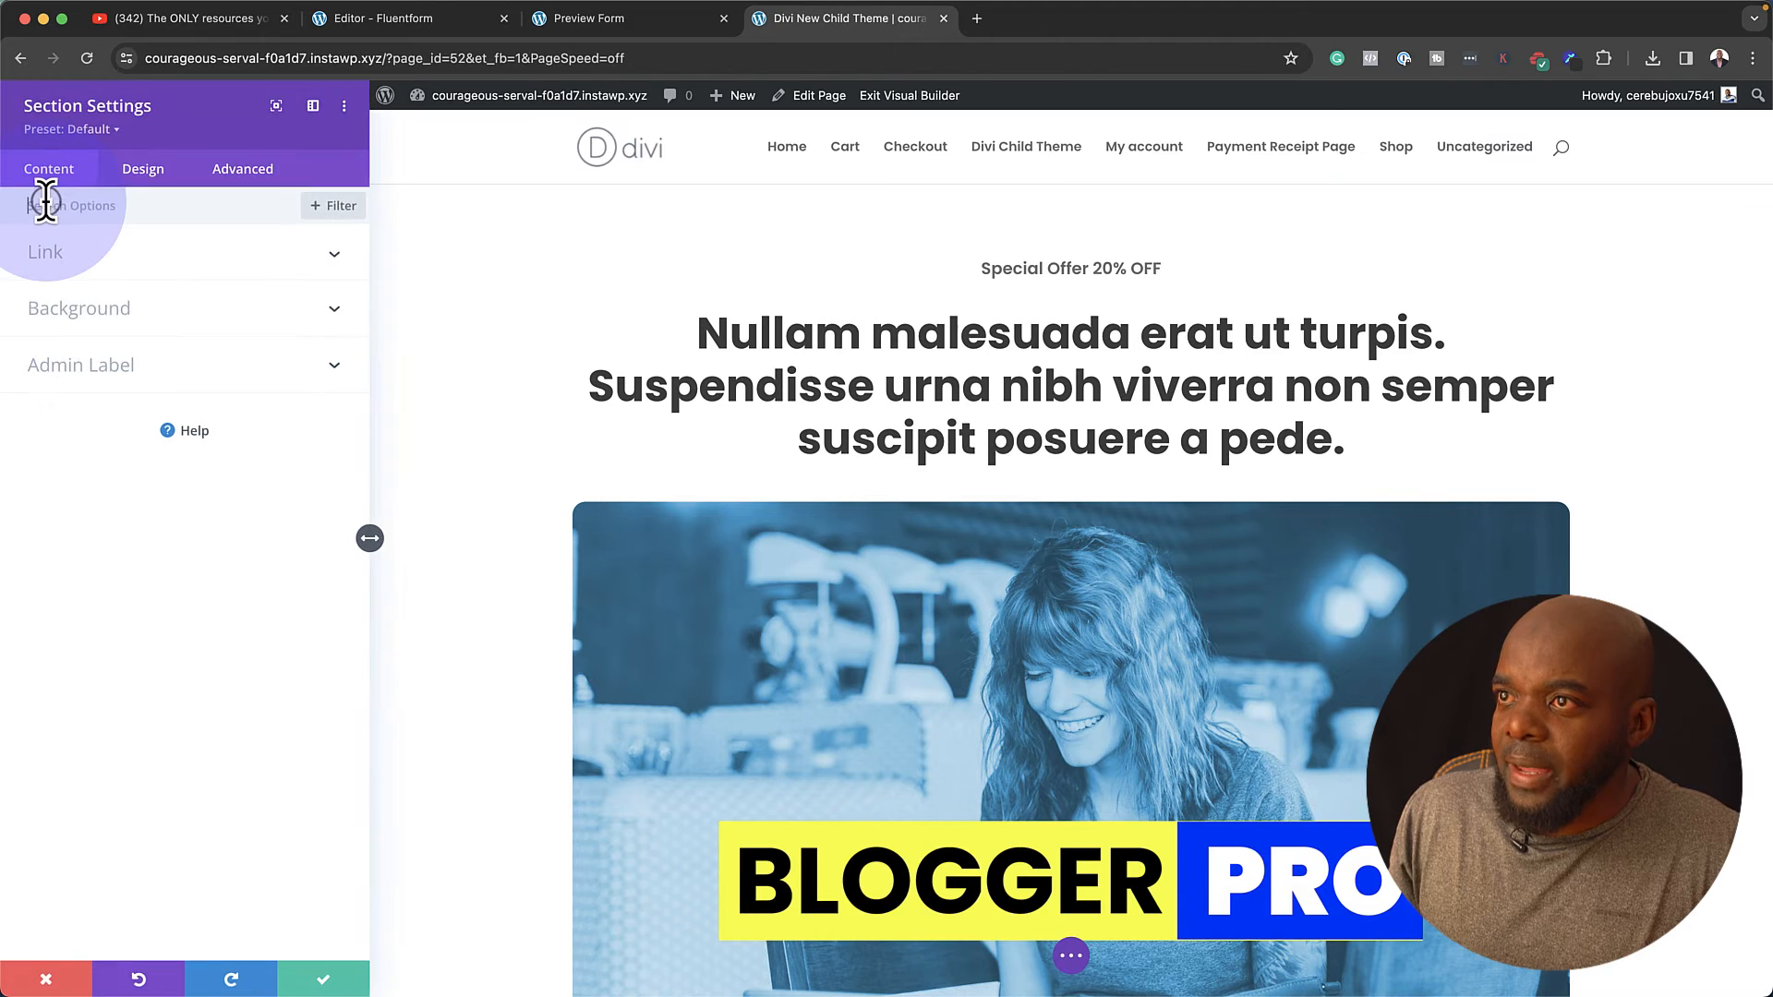
left_click(169, 172)
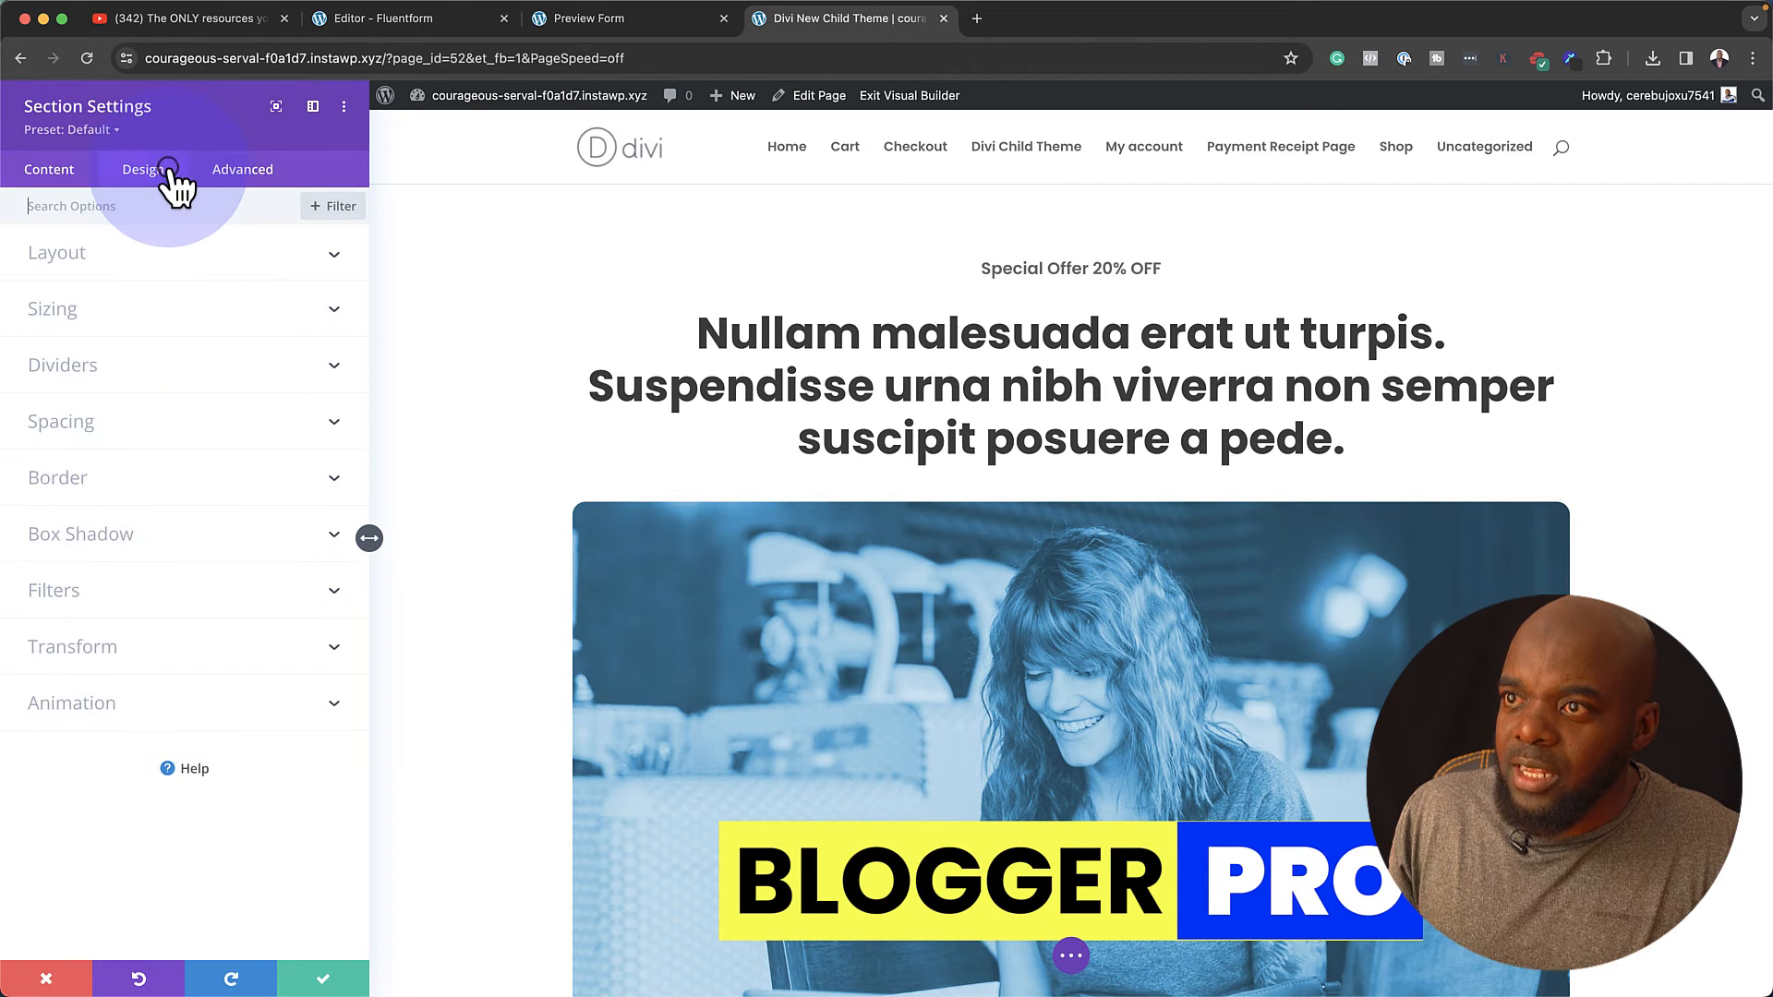
left_click(88, 425)
left_click(57, 533)
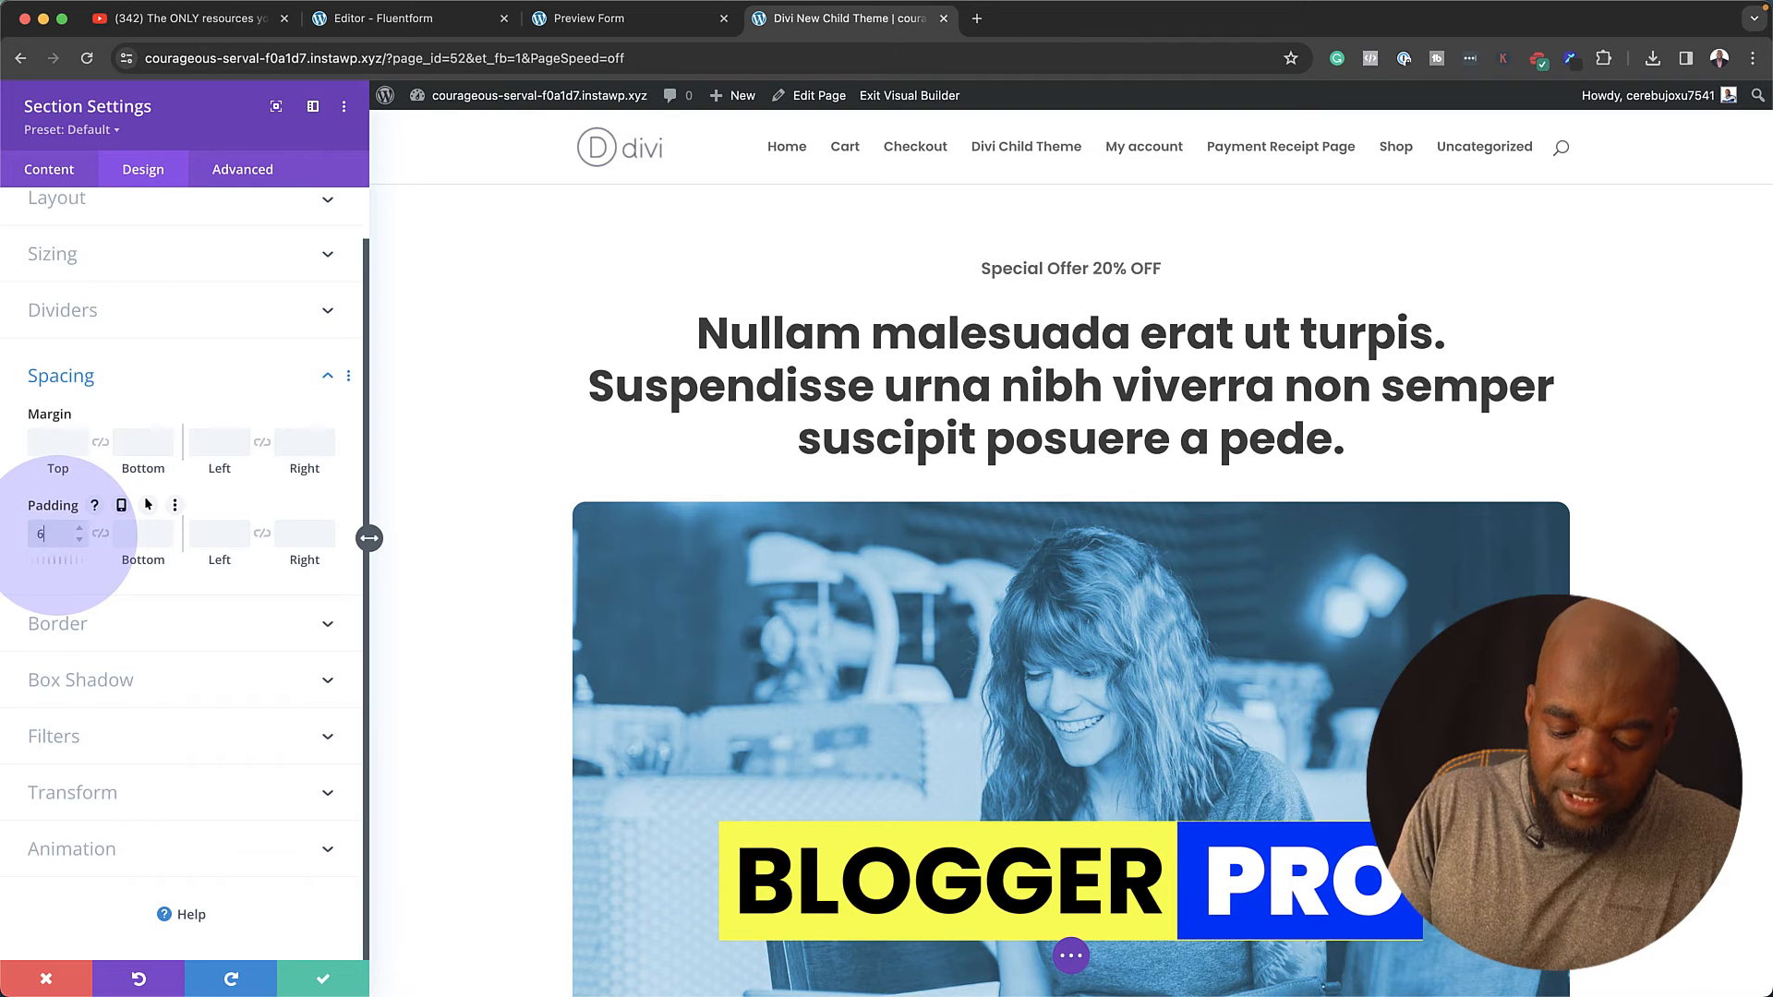
left_click(103, 544)
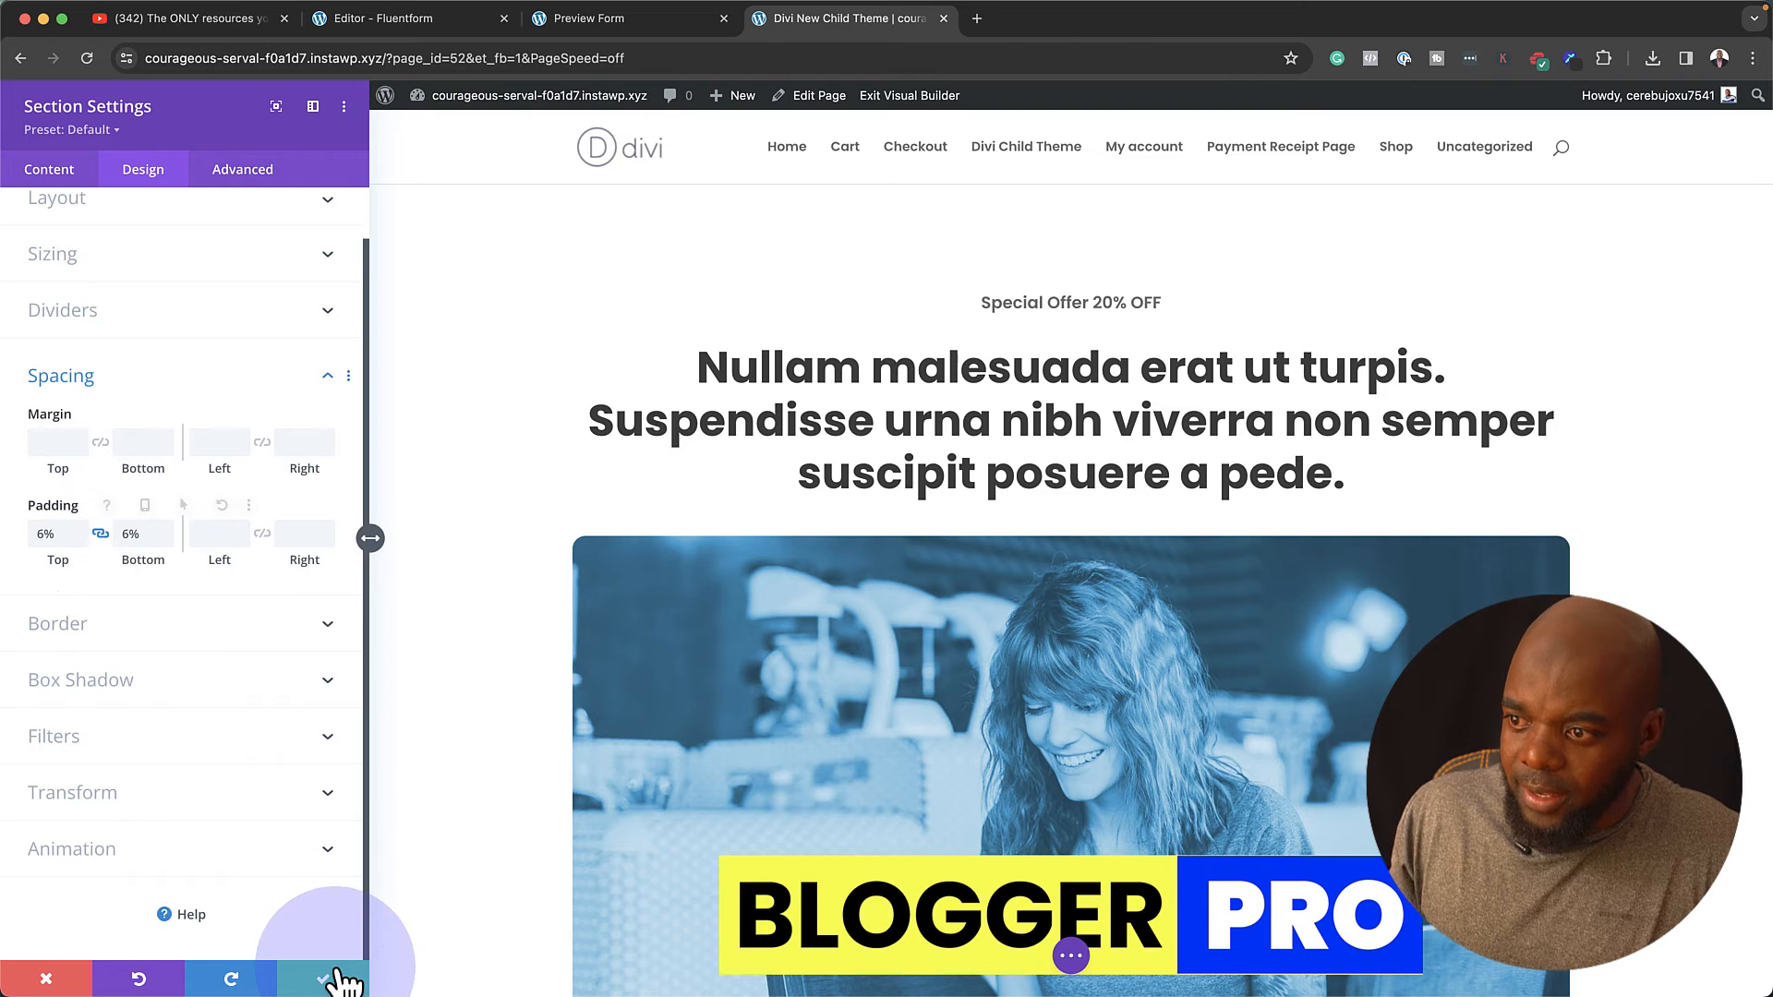
left_click(326, 977)
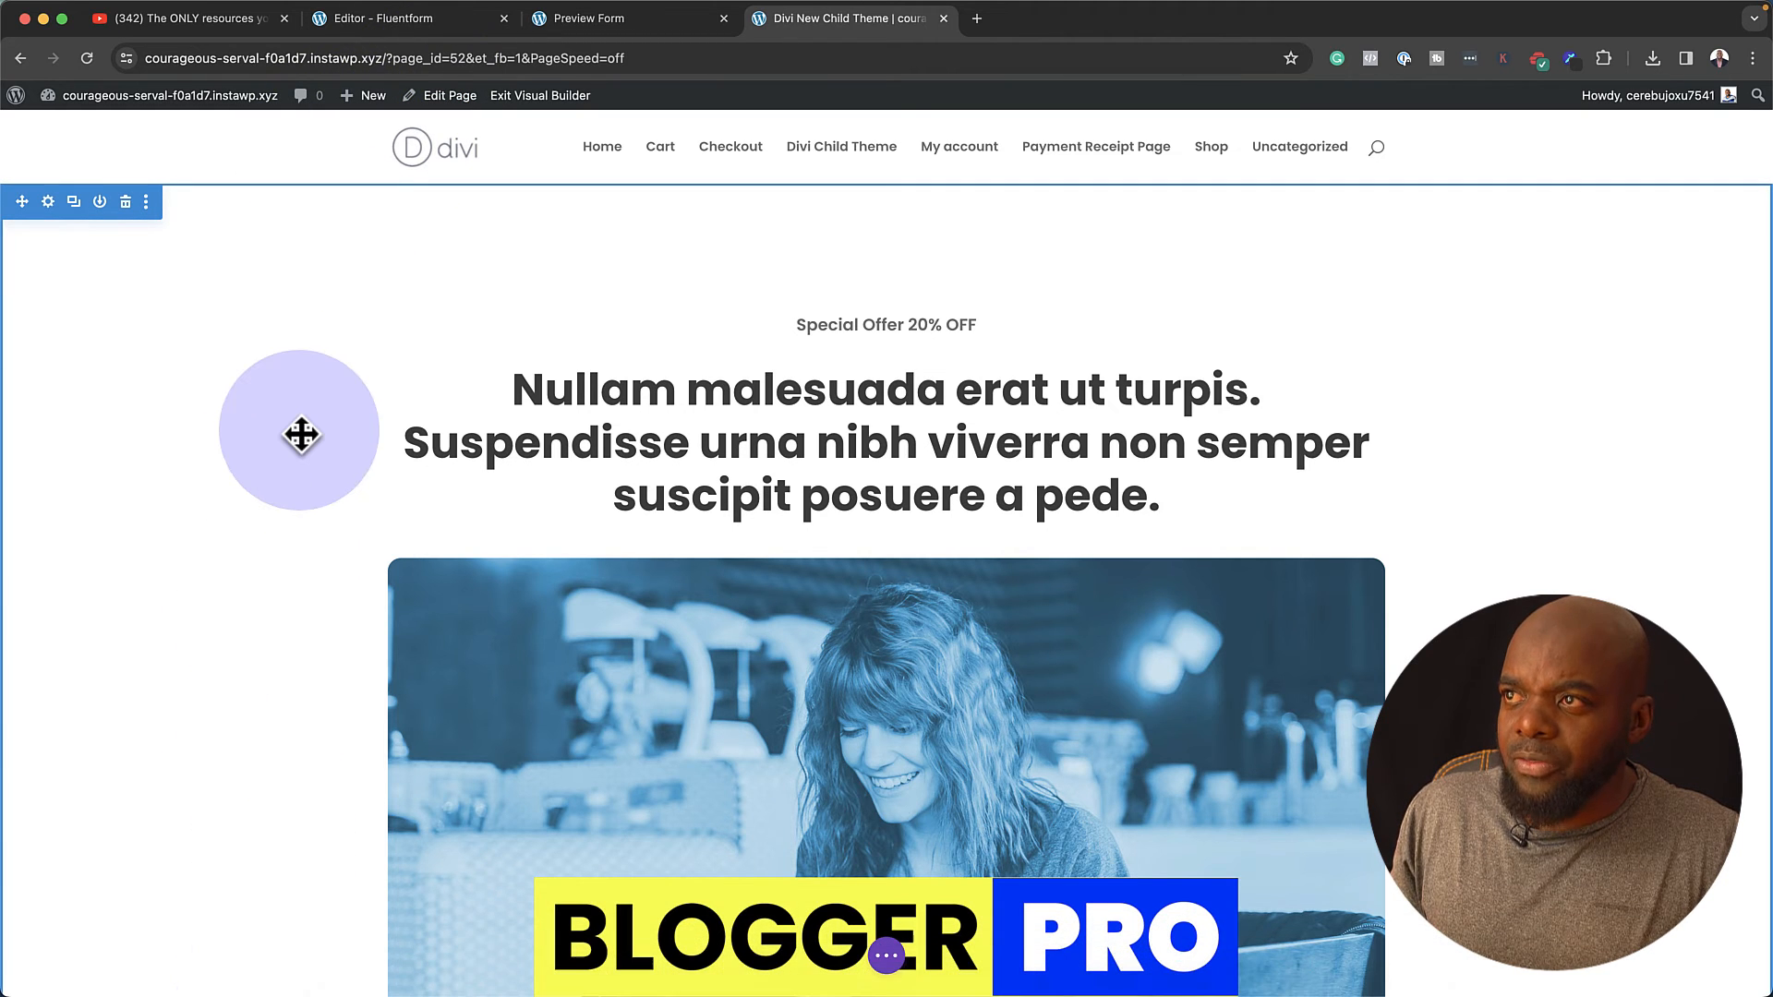
- Save the page and exit the Visual Builder to open the live product page
key("super+s")
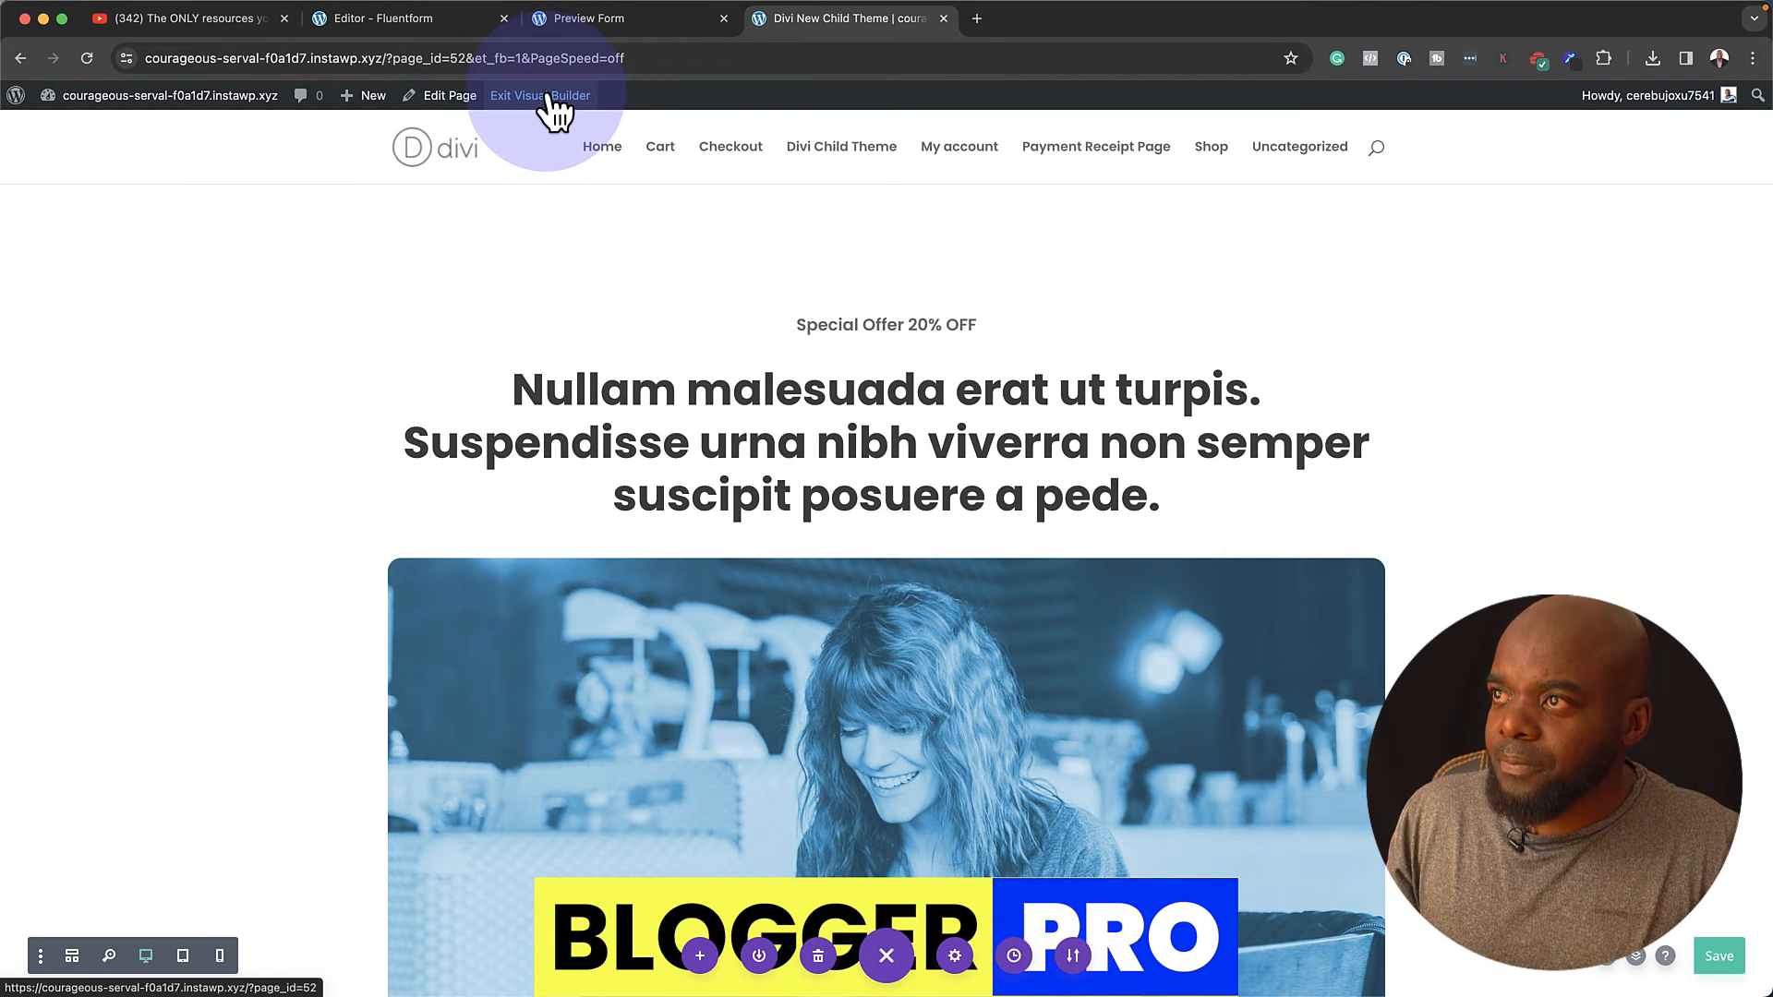
left_click(550, 96)
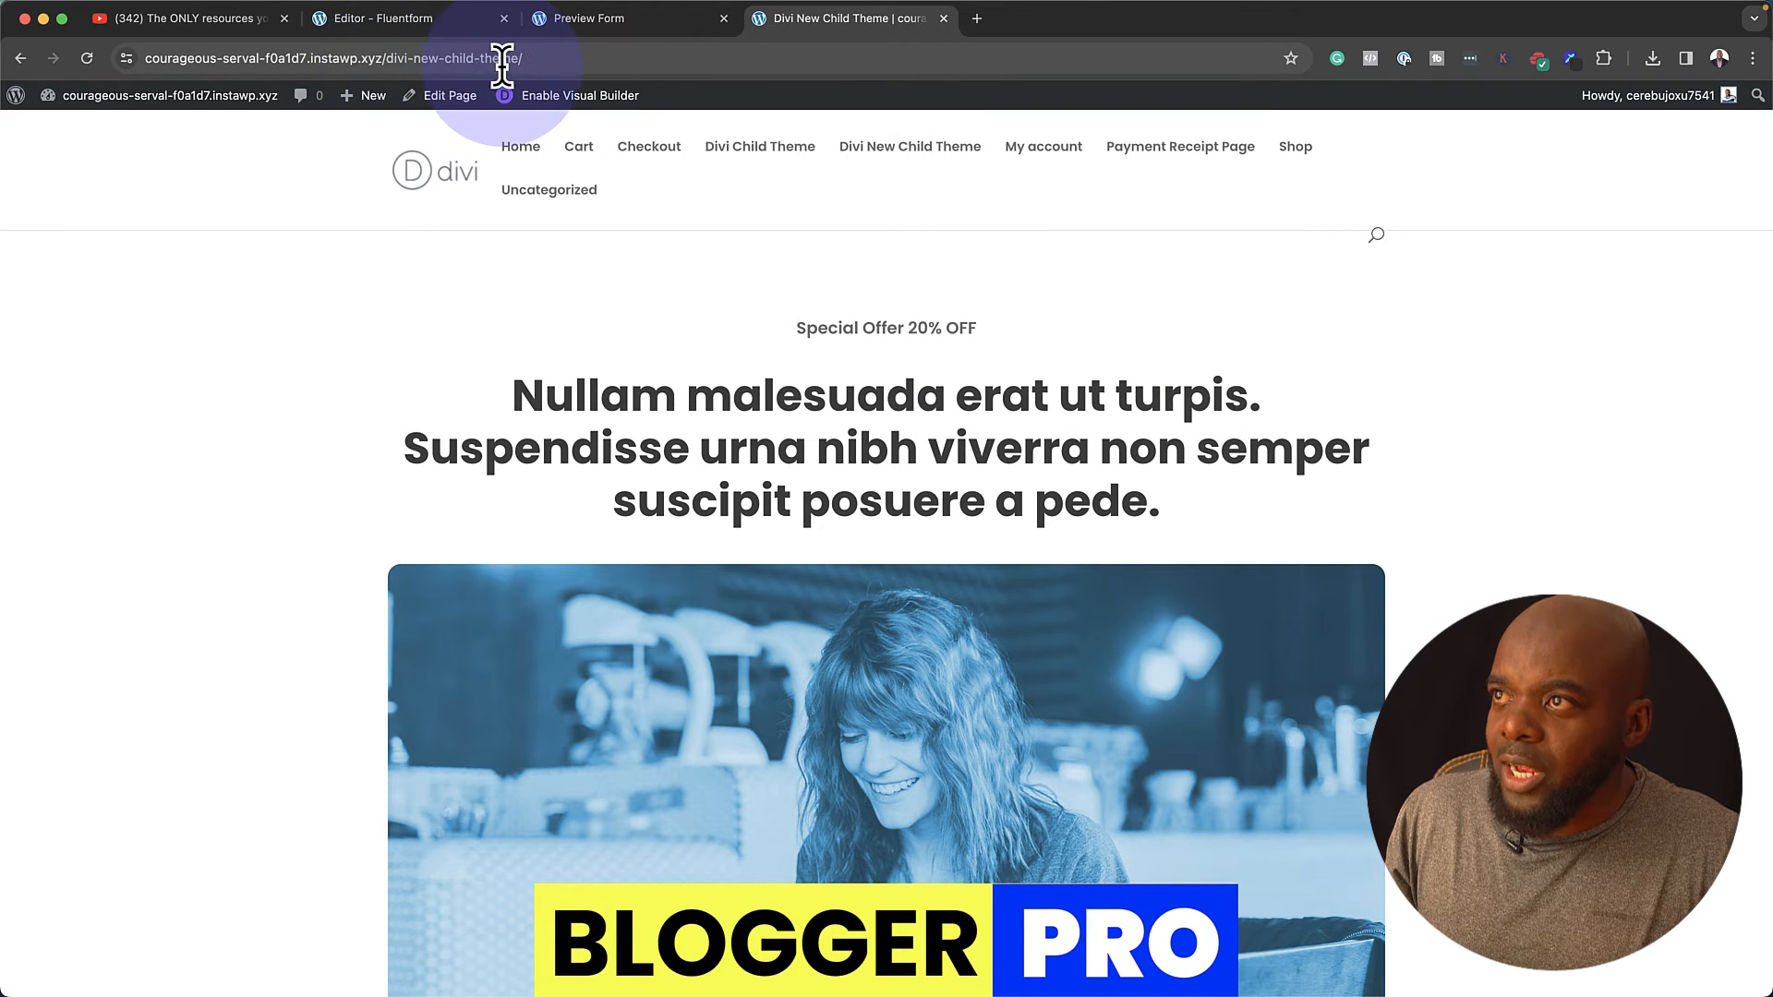
- Create a new Divi Theme Builder template assigned to the specific page Divi New Child Theme
left_click(457, 26)
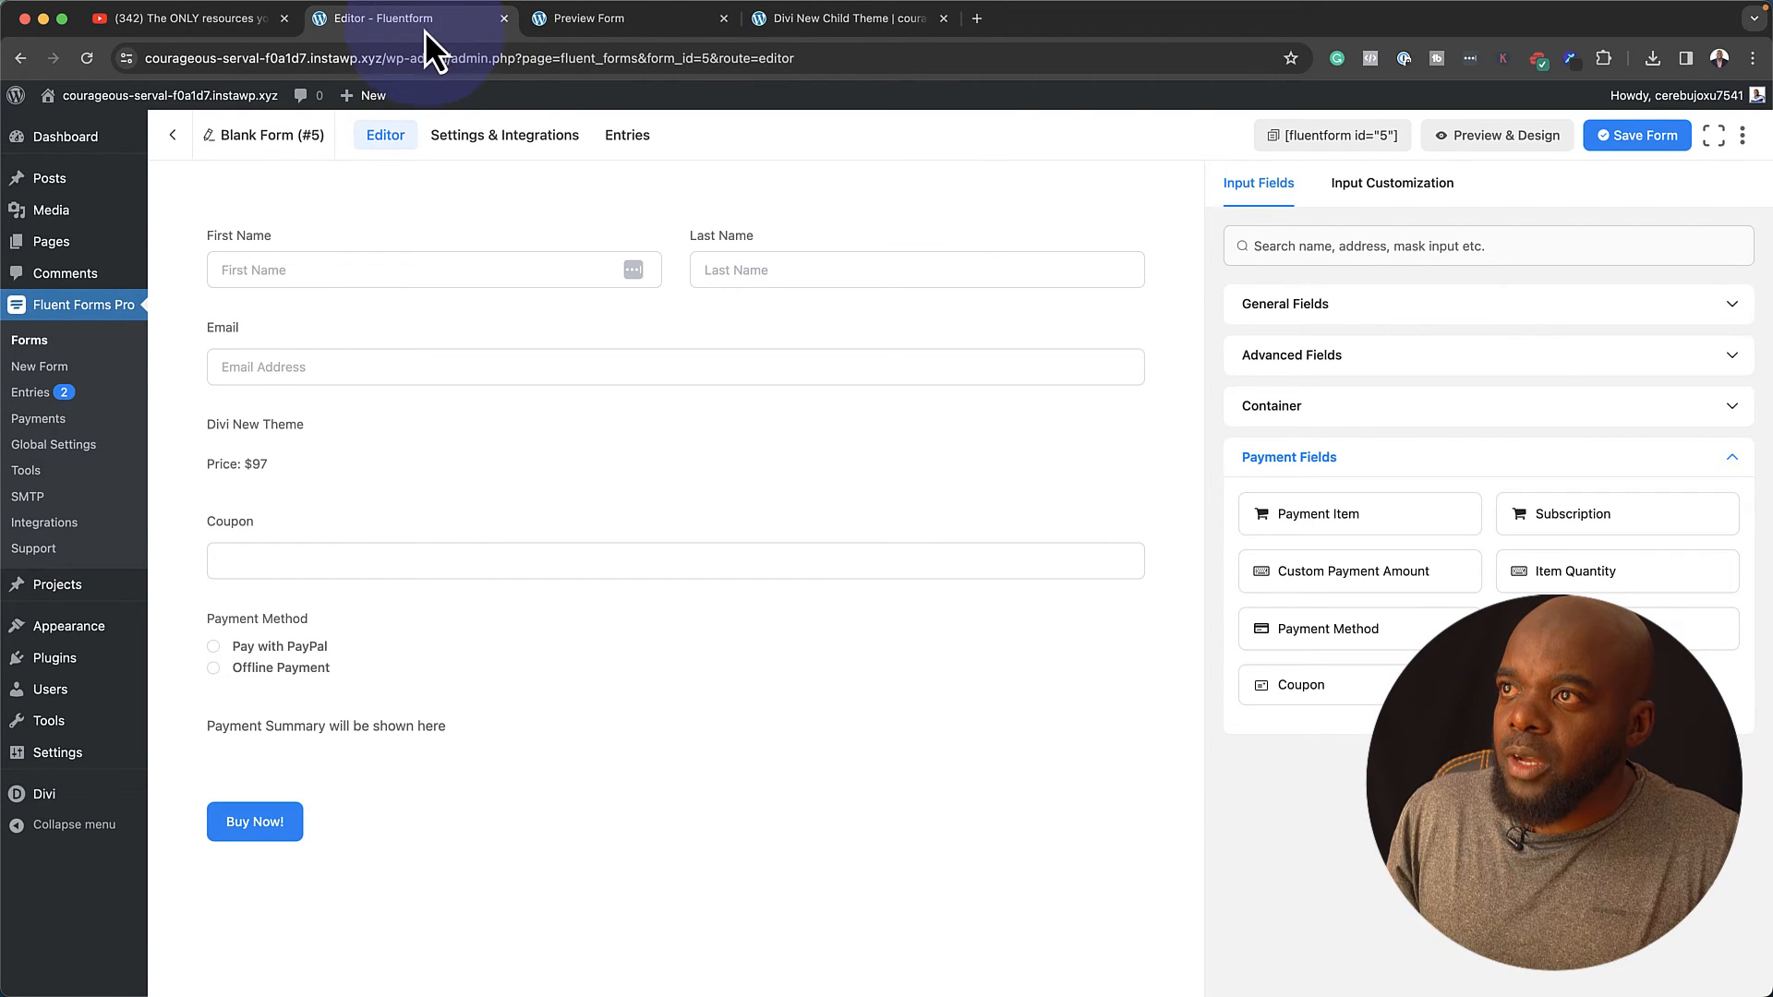
mouse_move(50, 794)
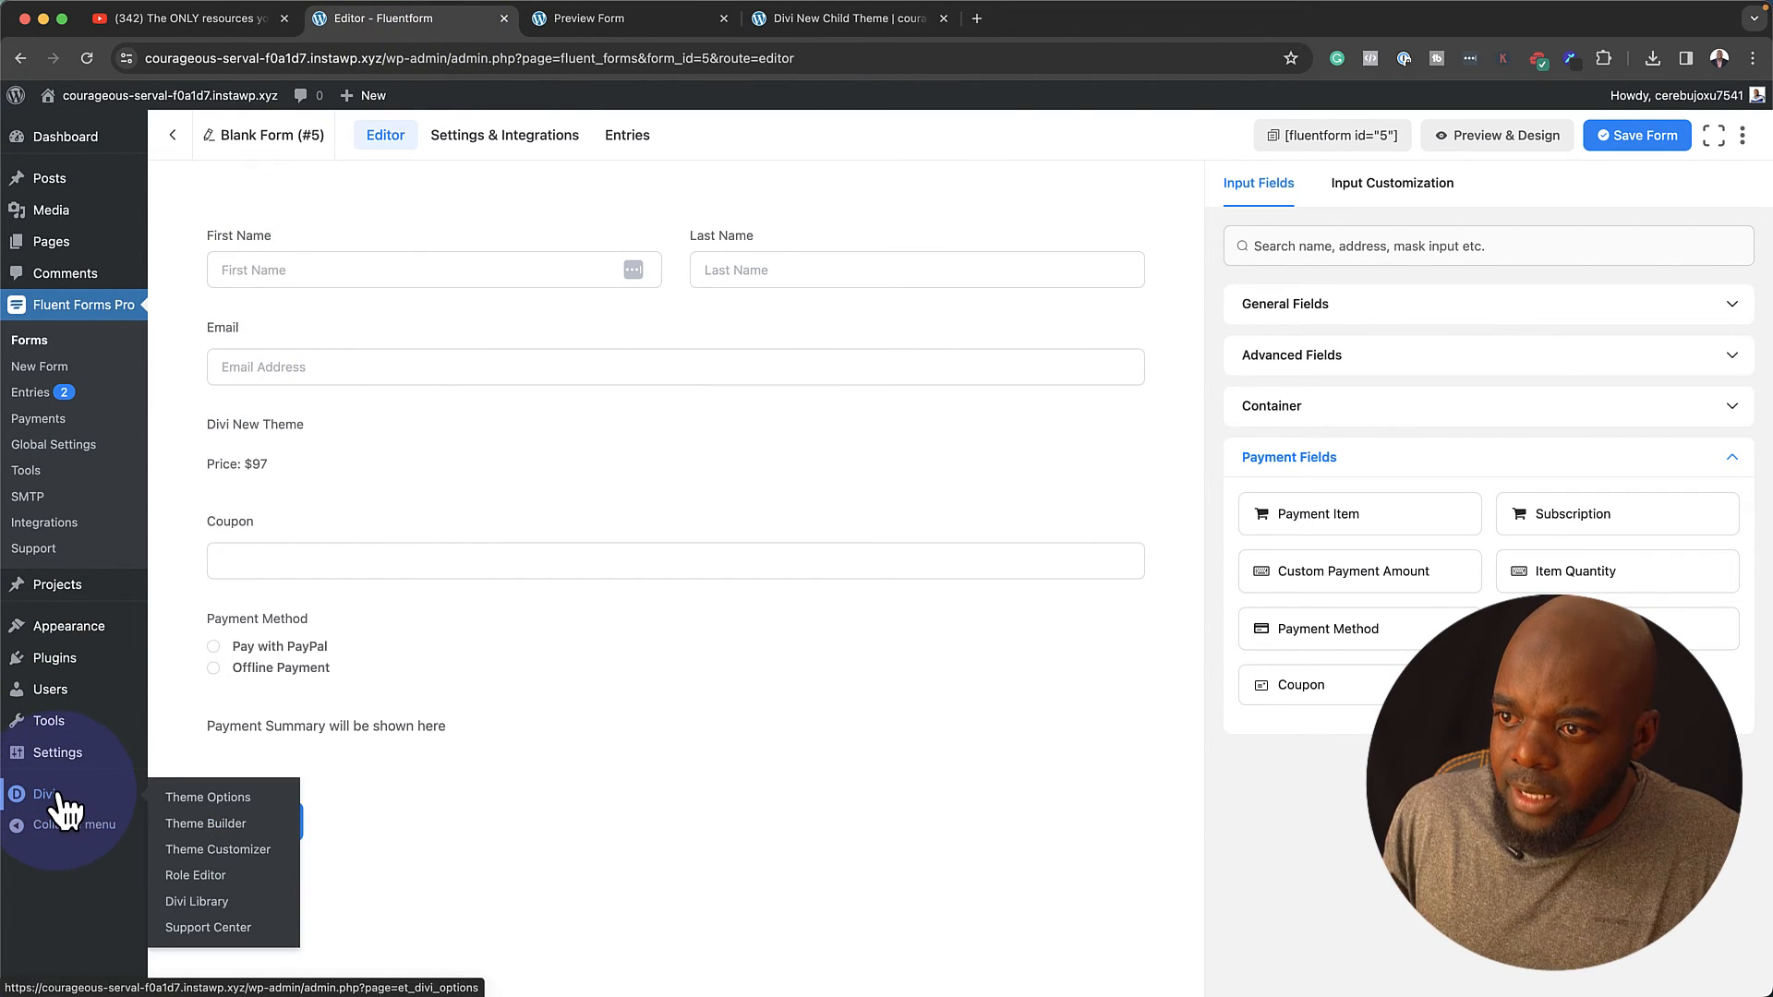
left_click(234, 823)
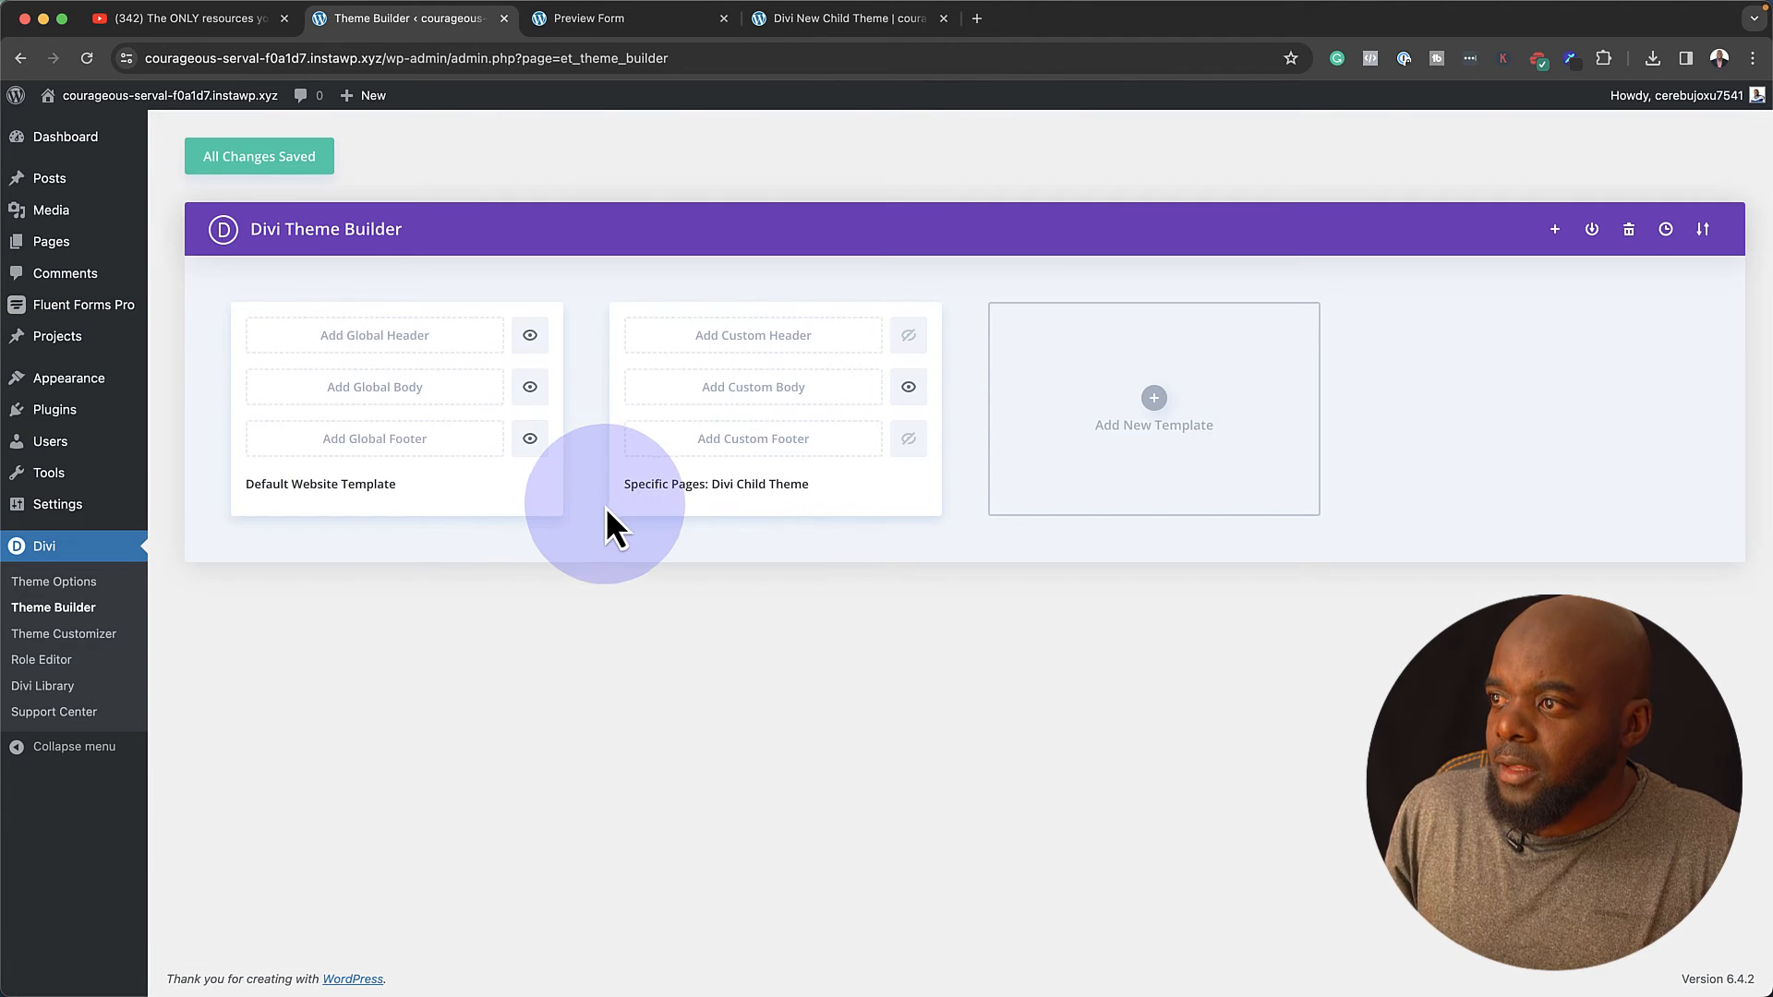
left_click(1160, 402)
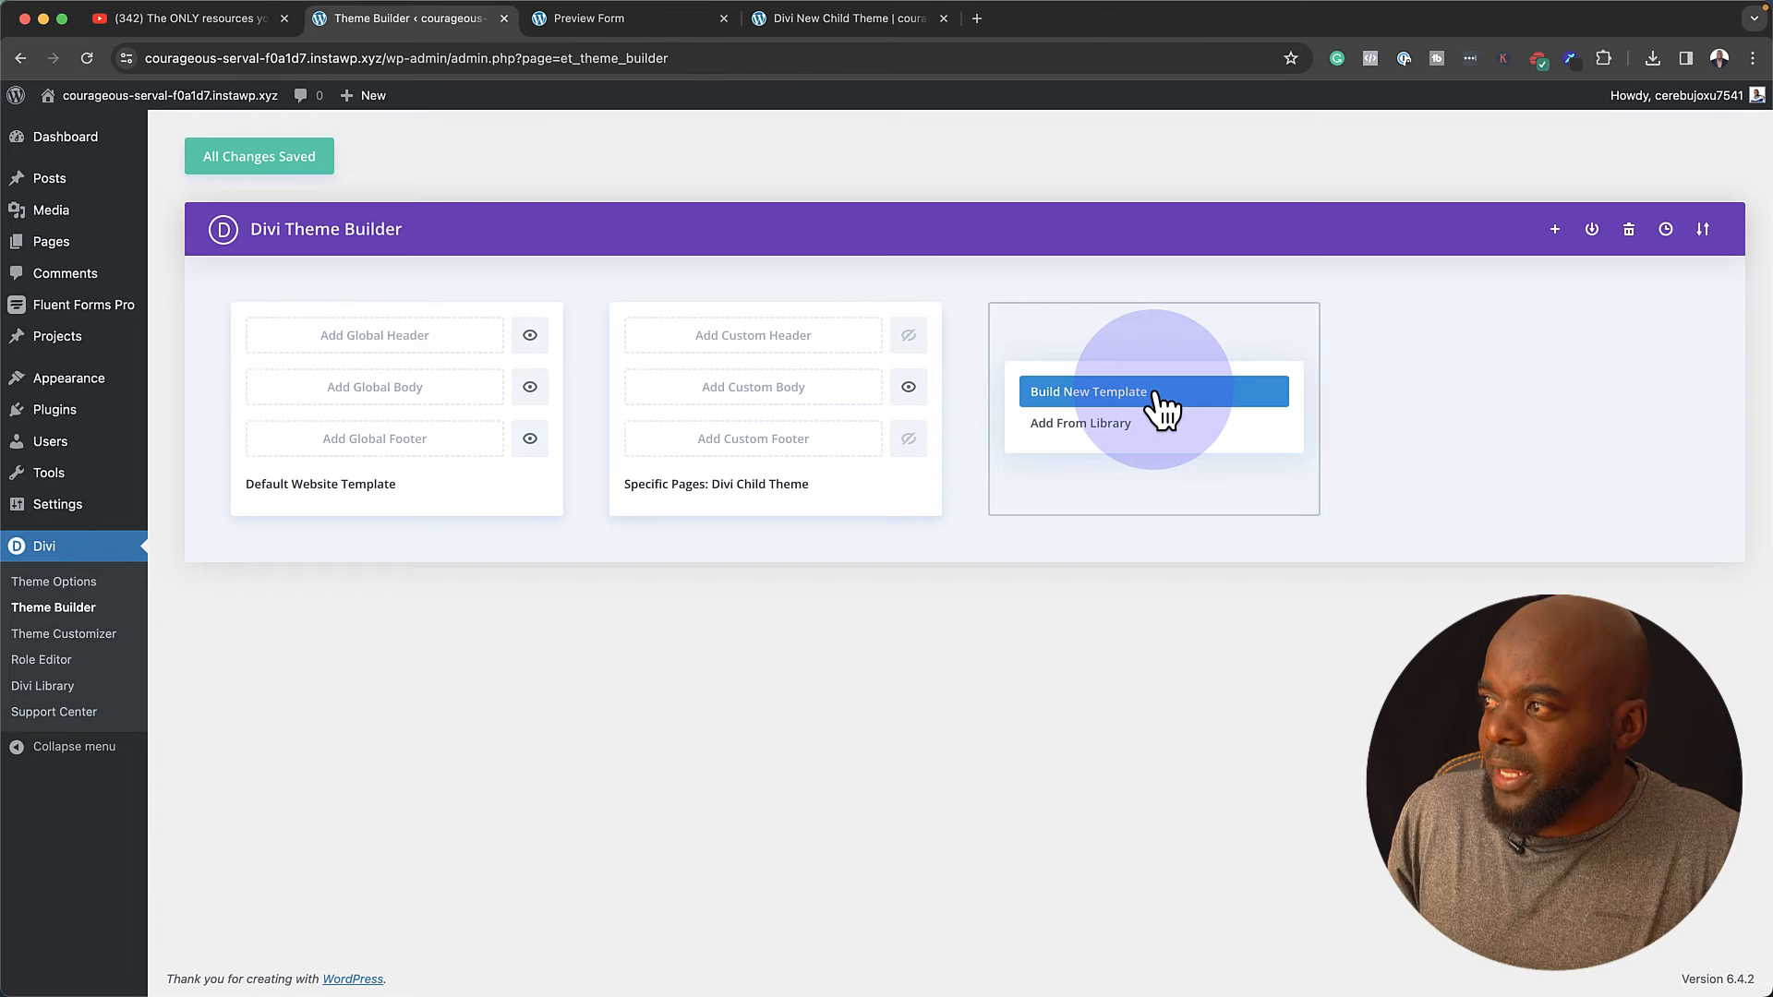
left_click(1156, 394)
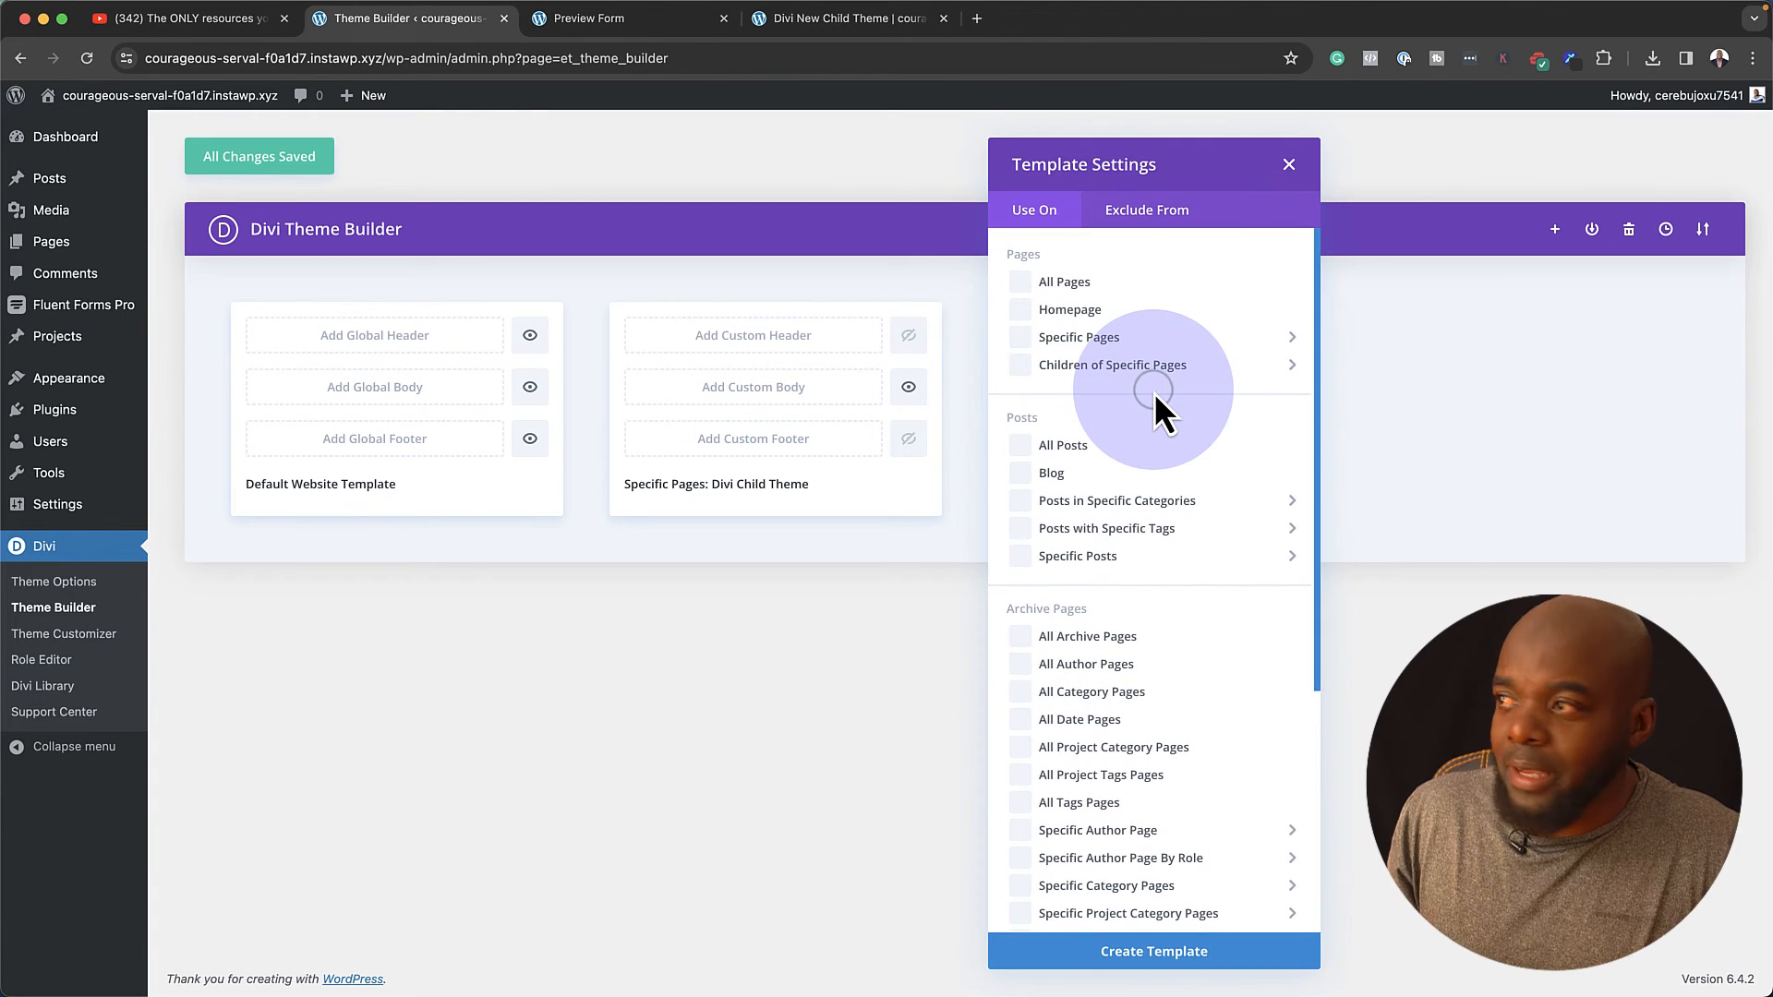
left_click(1104, 340)
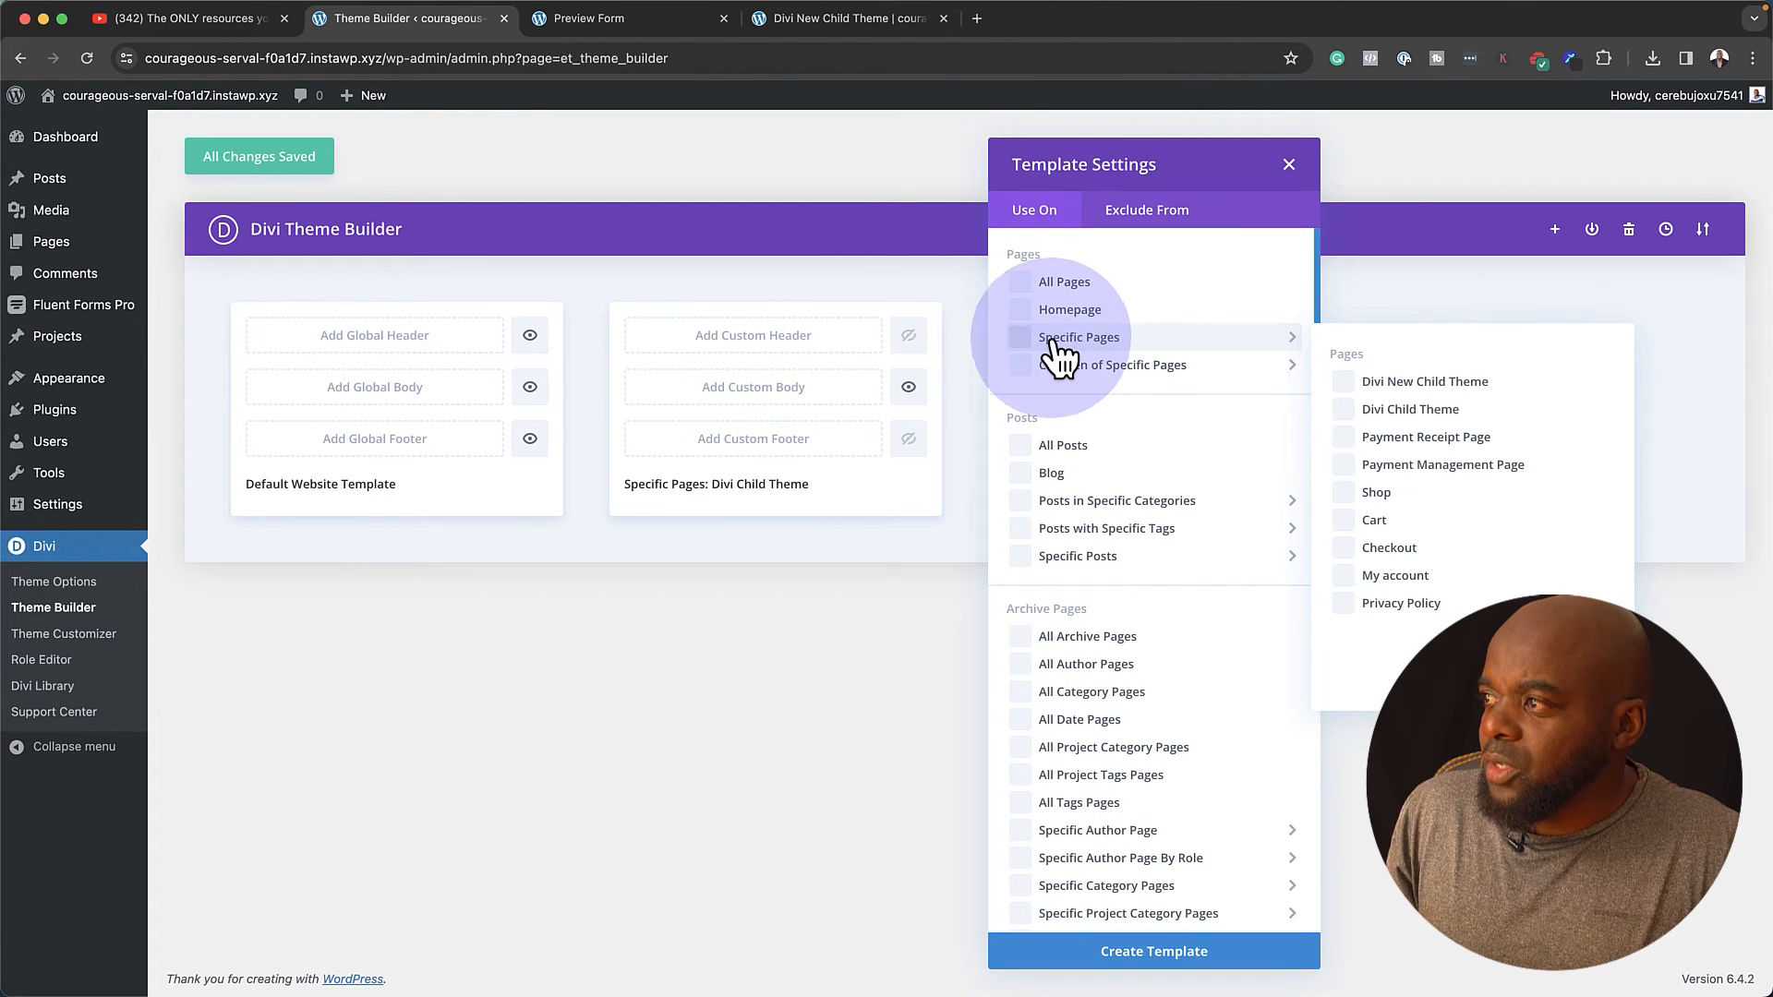
left_click(1347, 385)
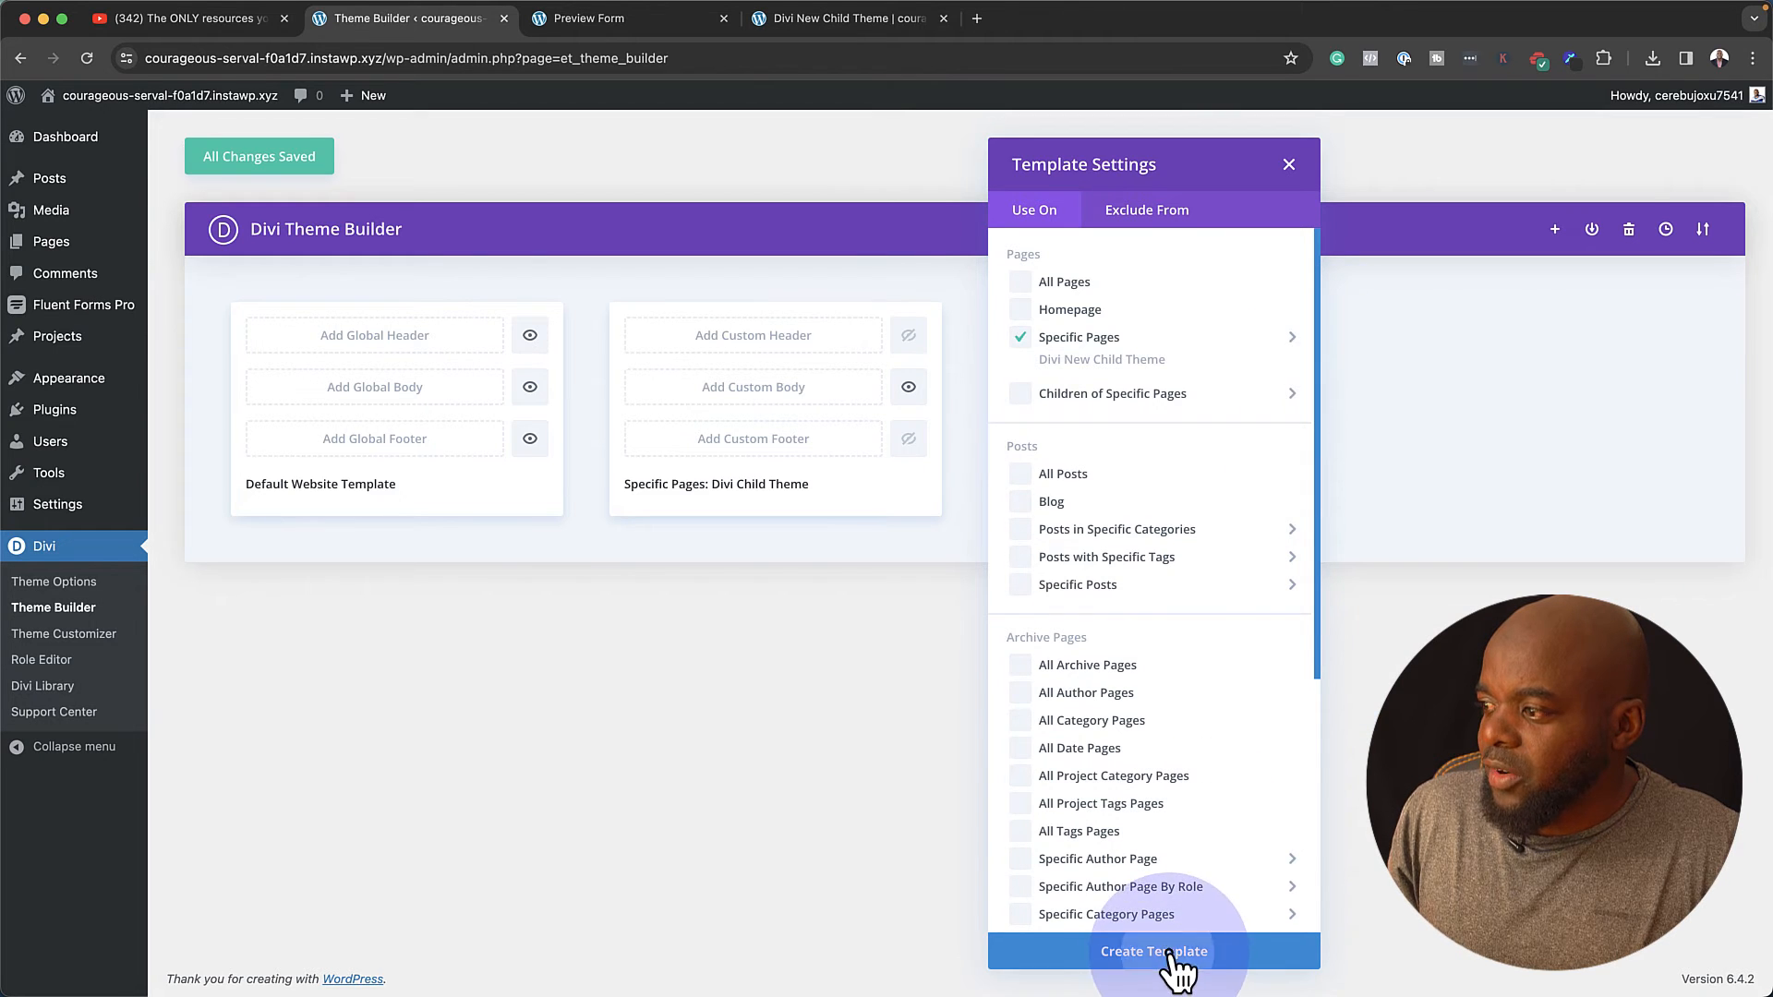
left_click(1154, 960)
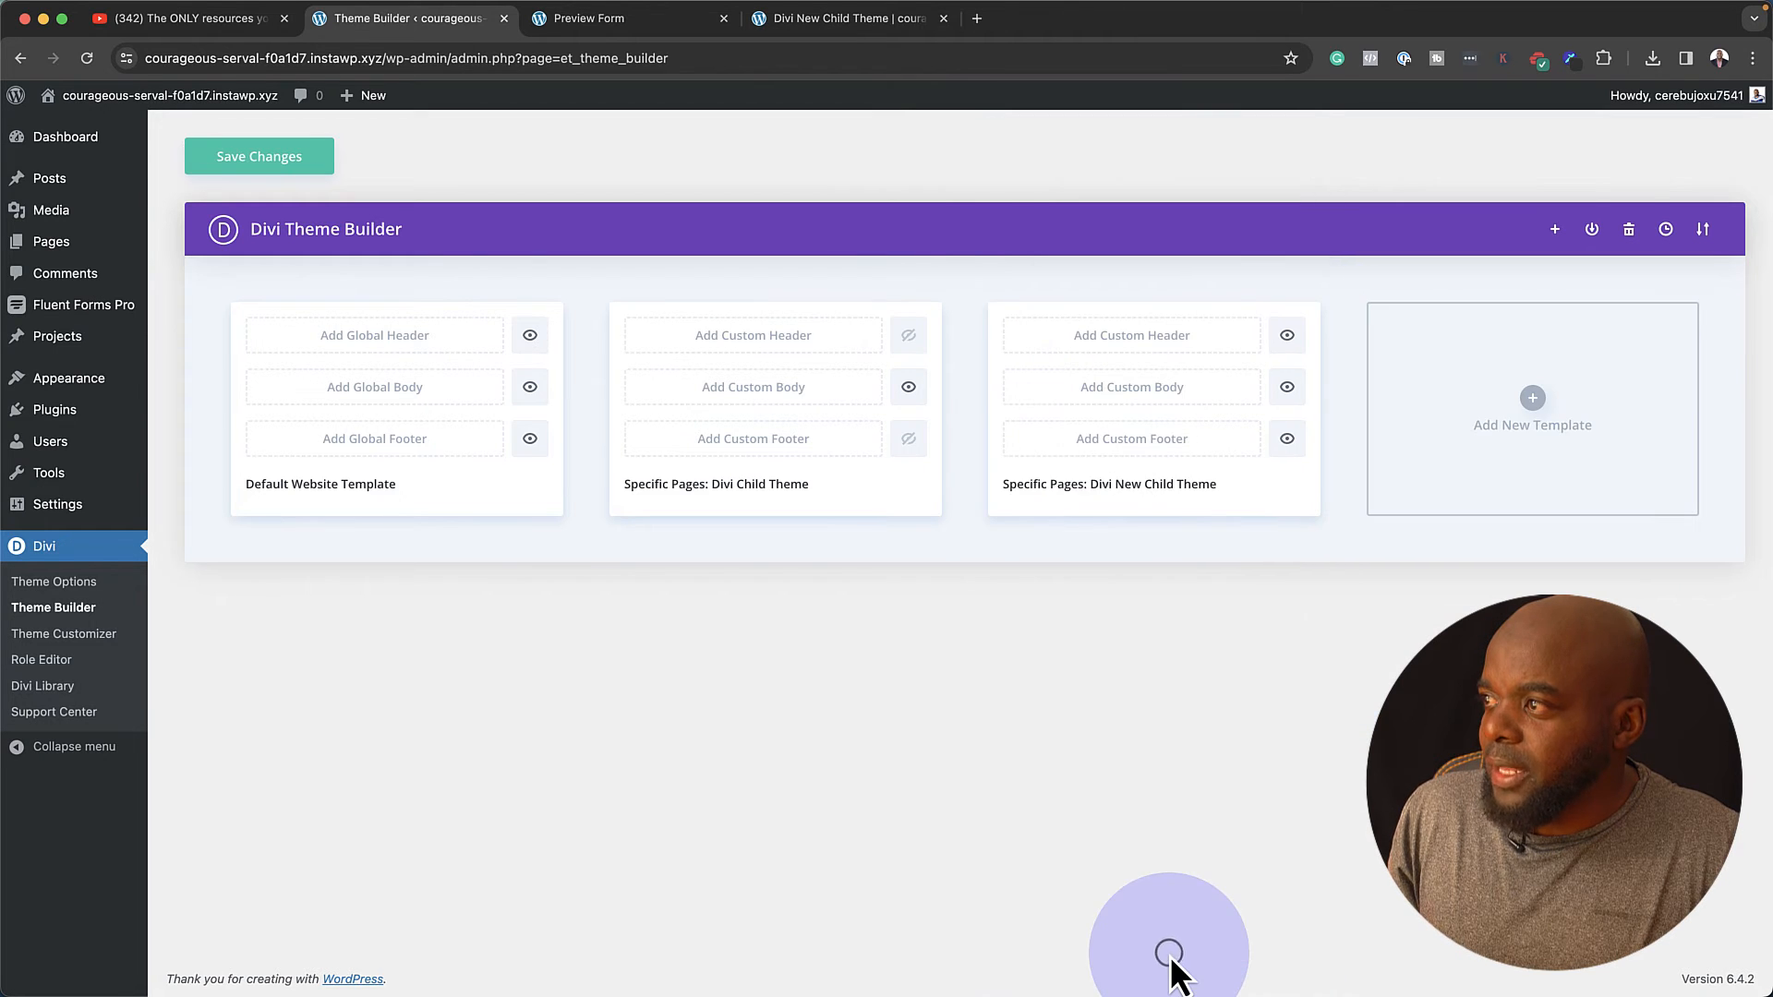
- Hide the header and footer in the Divi New Child Theme template, save the changes, and review the reloaded product page
left_click(1287, 337)
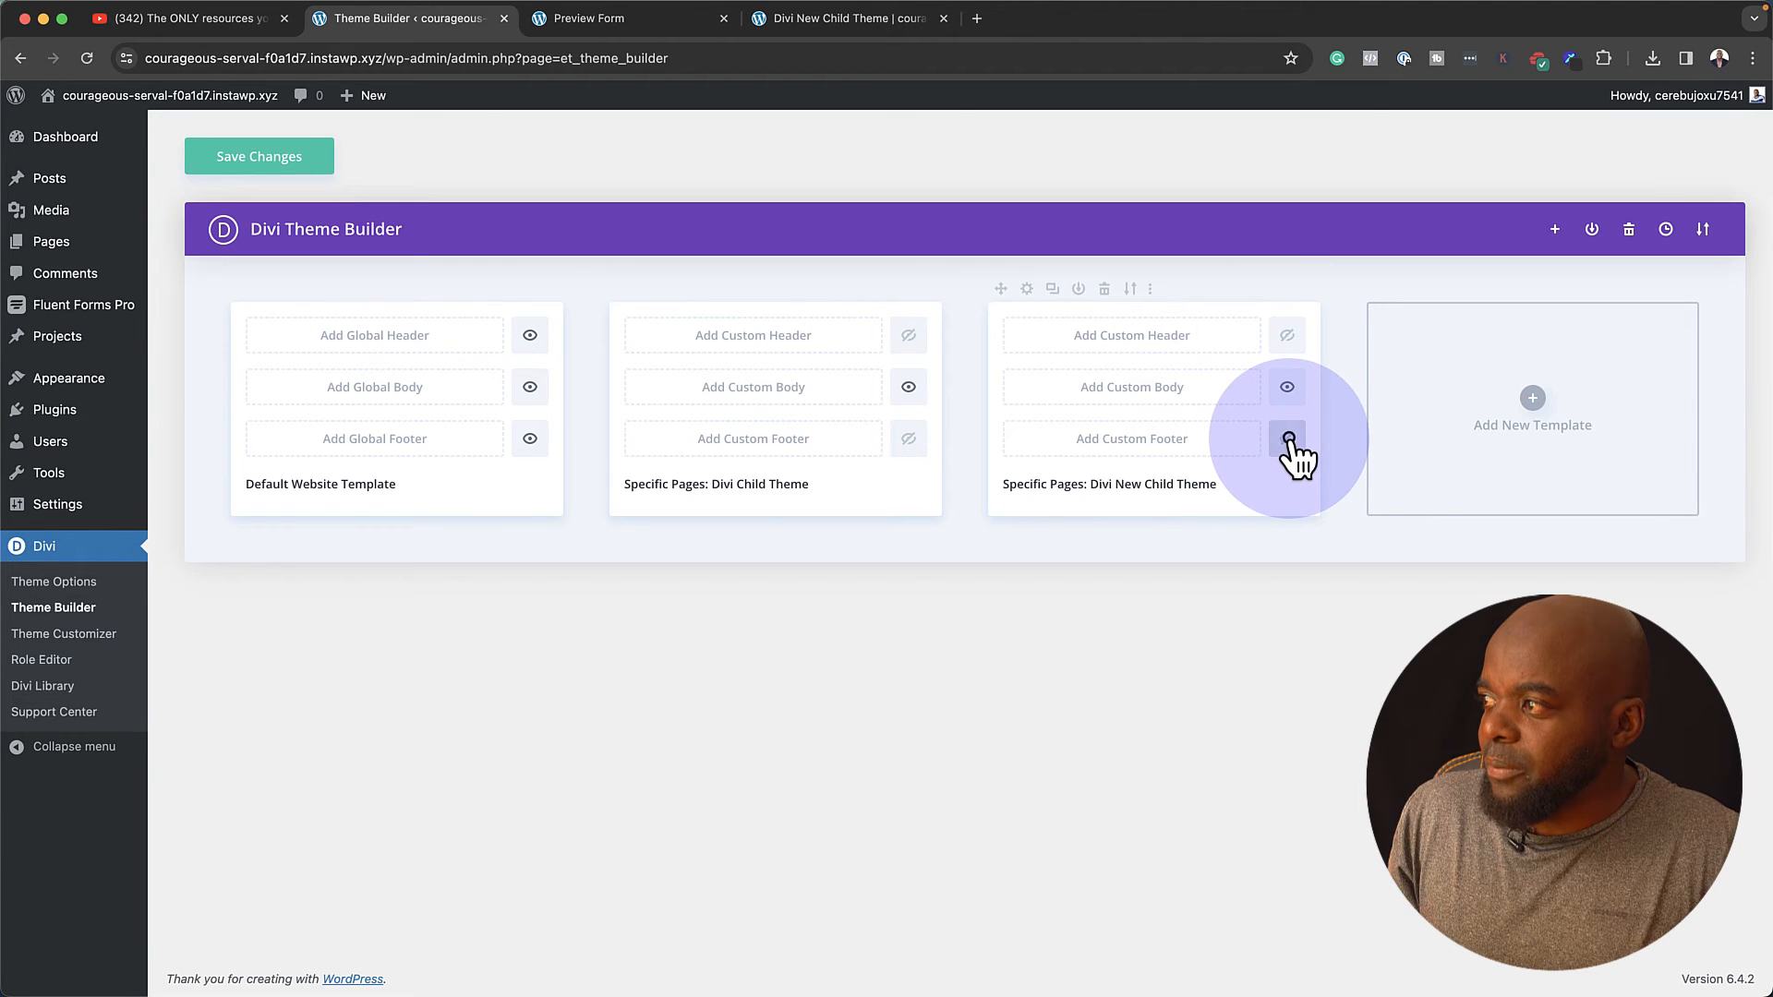
left_click(1290, 438)
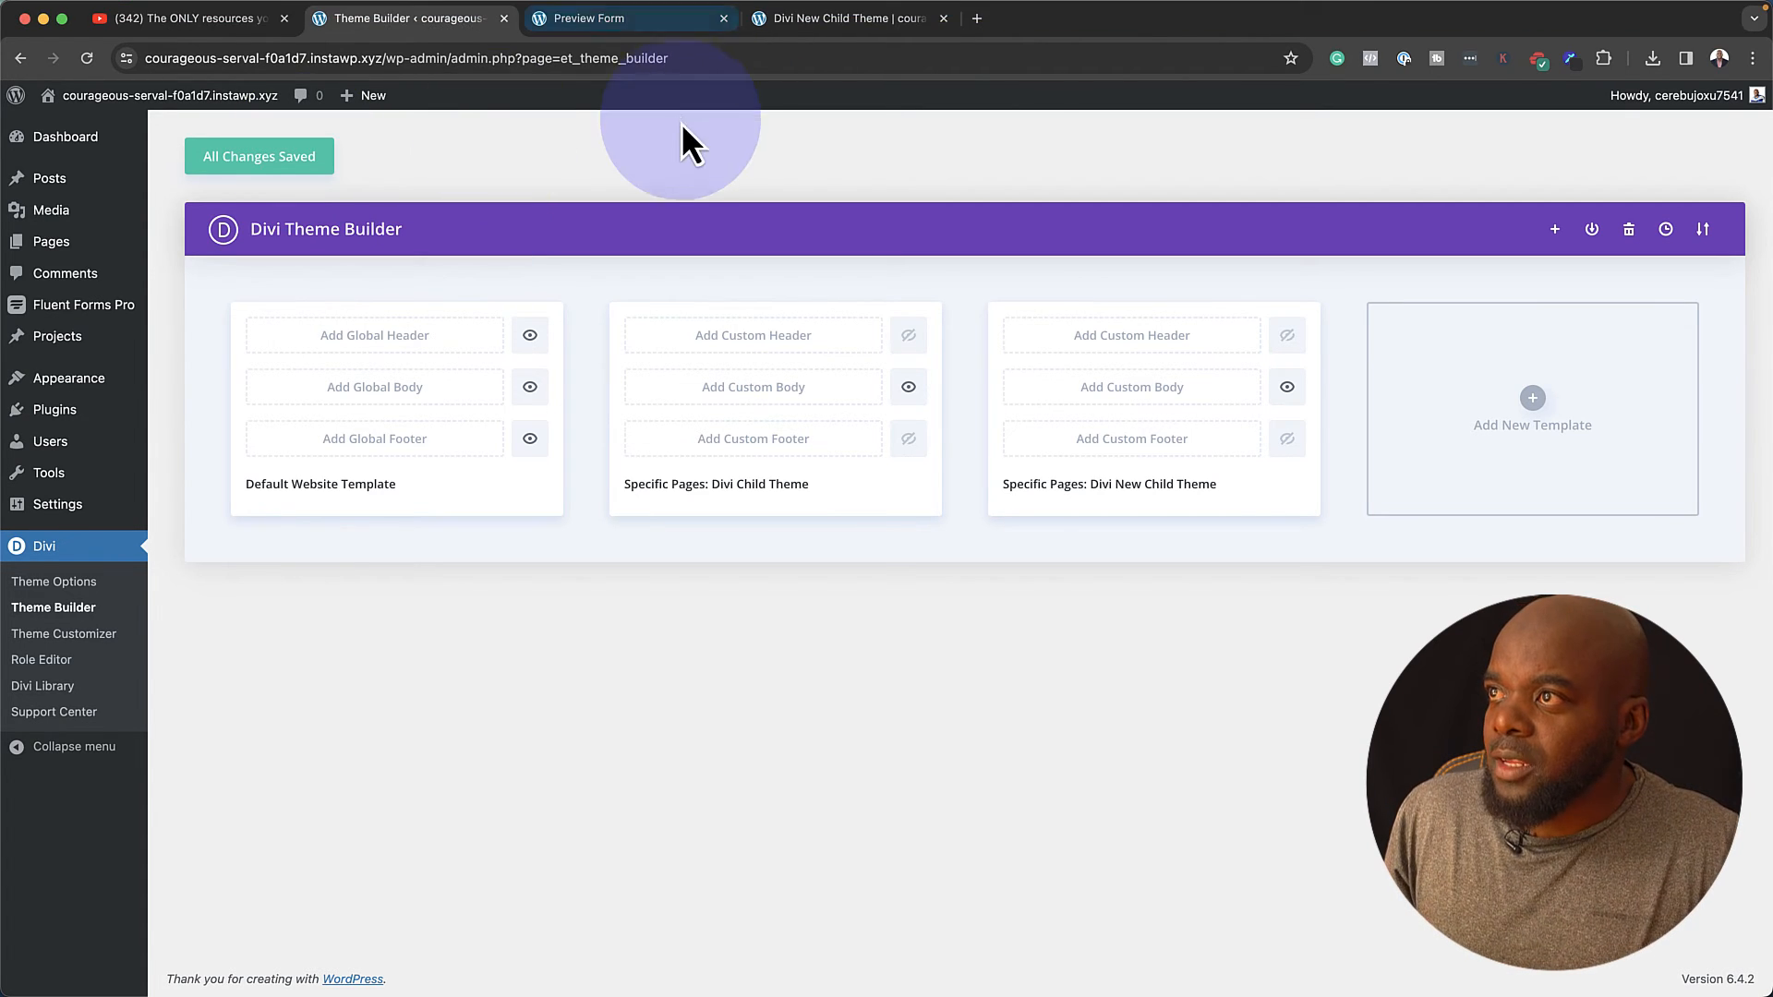
left_click(798, 26)
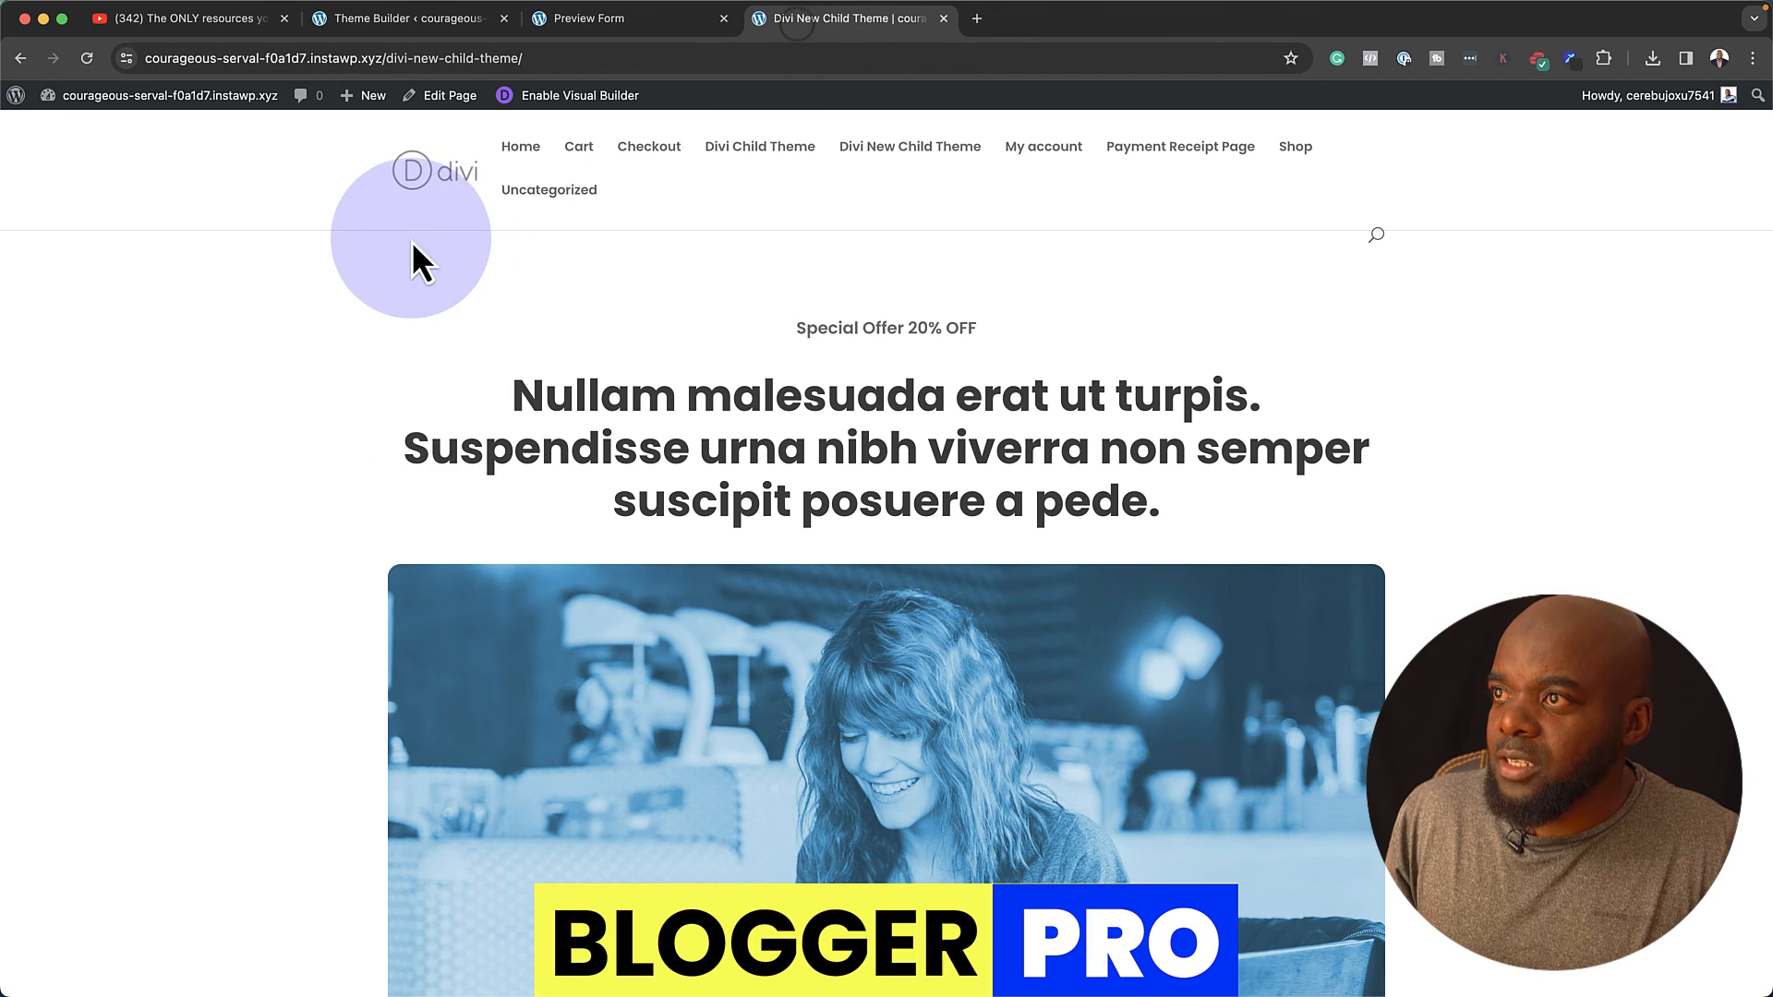
left_click(87, 59)
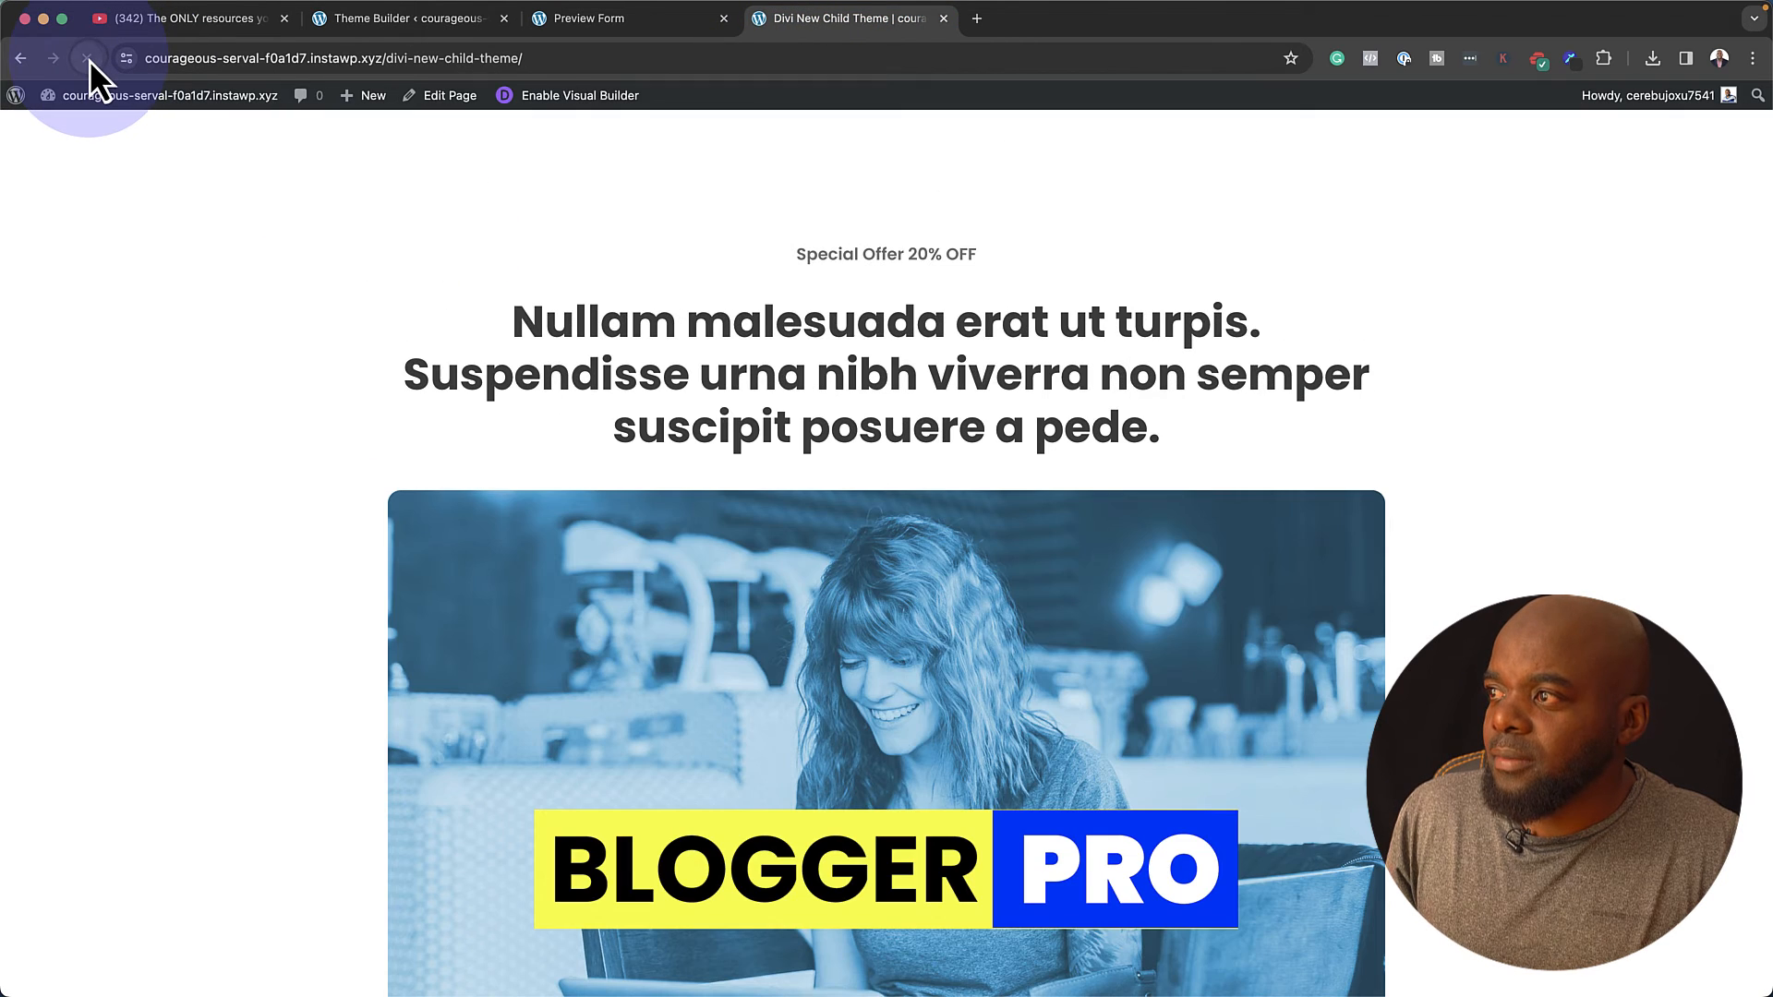
scroll(89, 593, "down", 10)
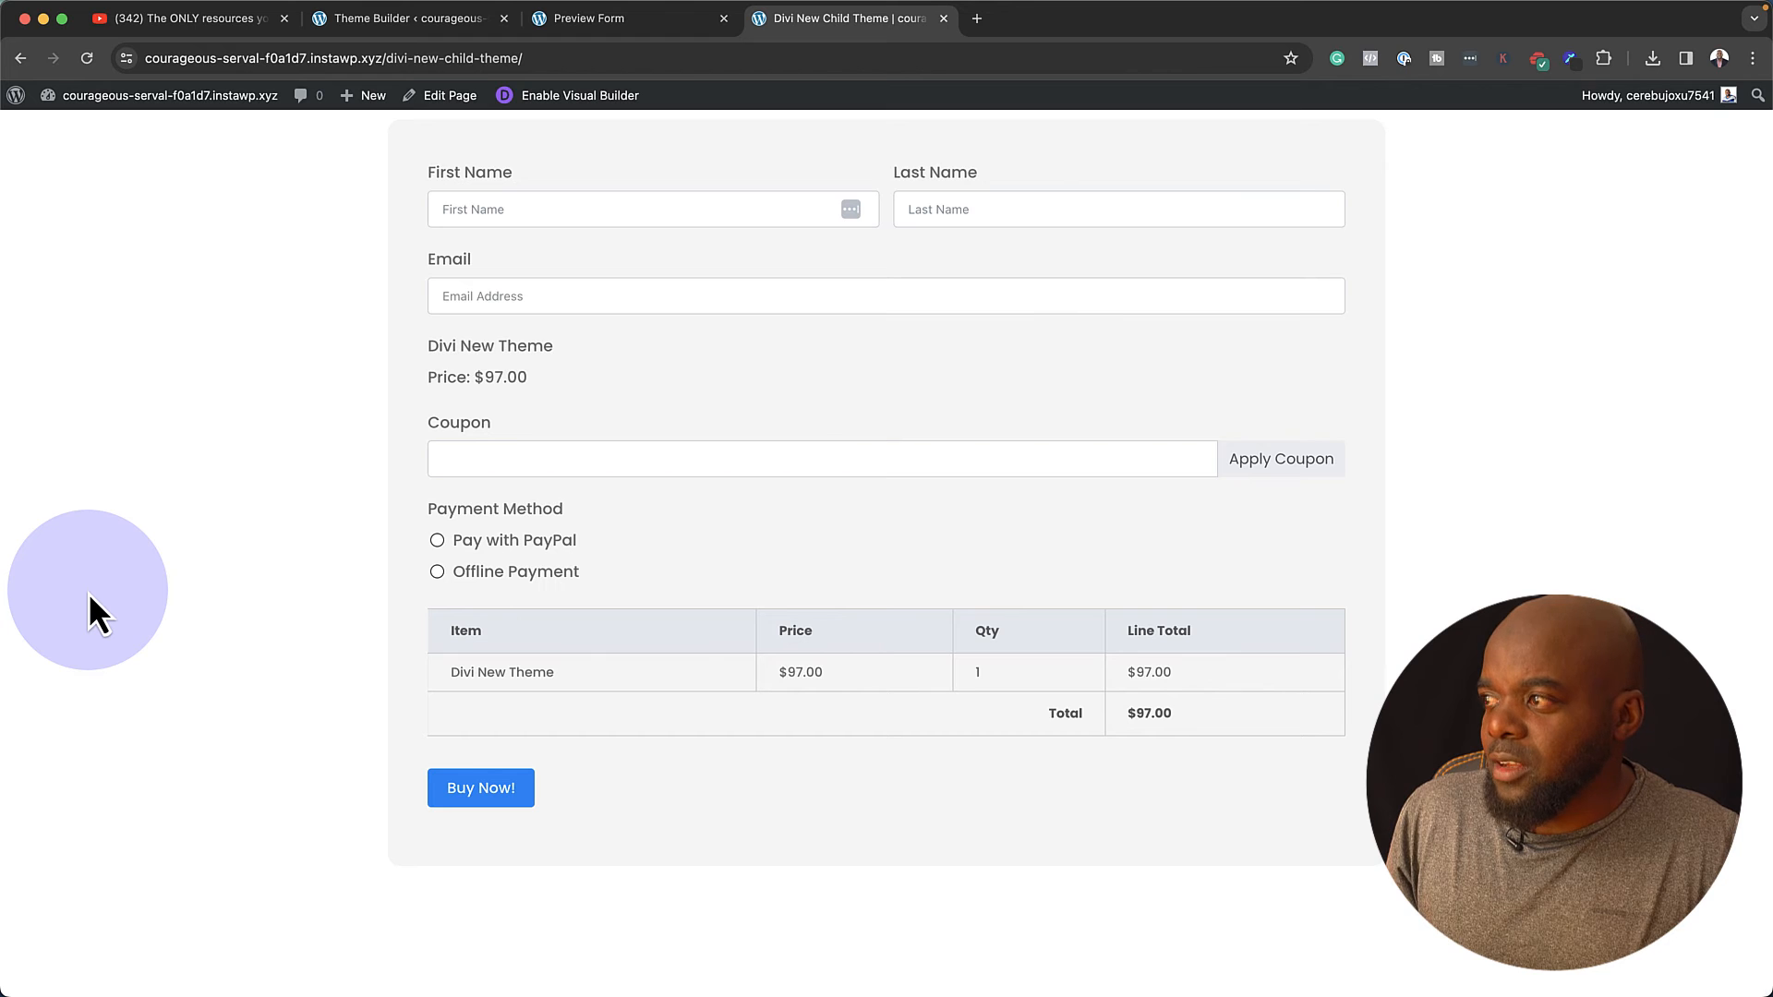
scroll(89, 593, "up", 10)
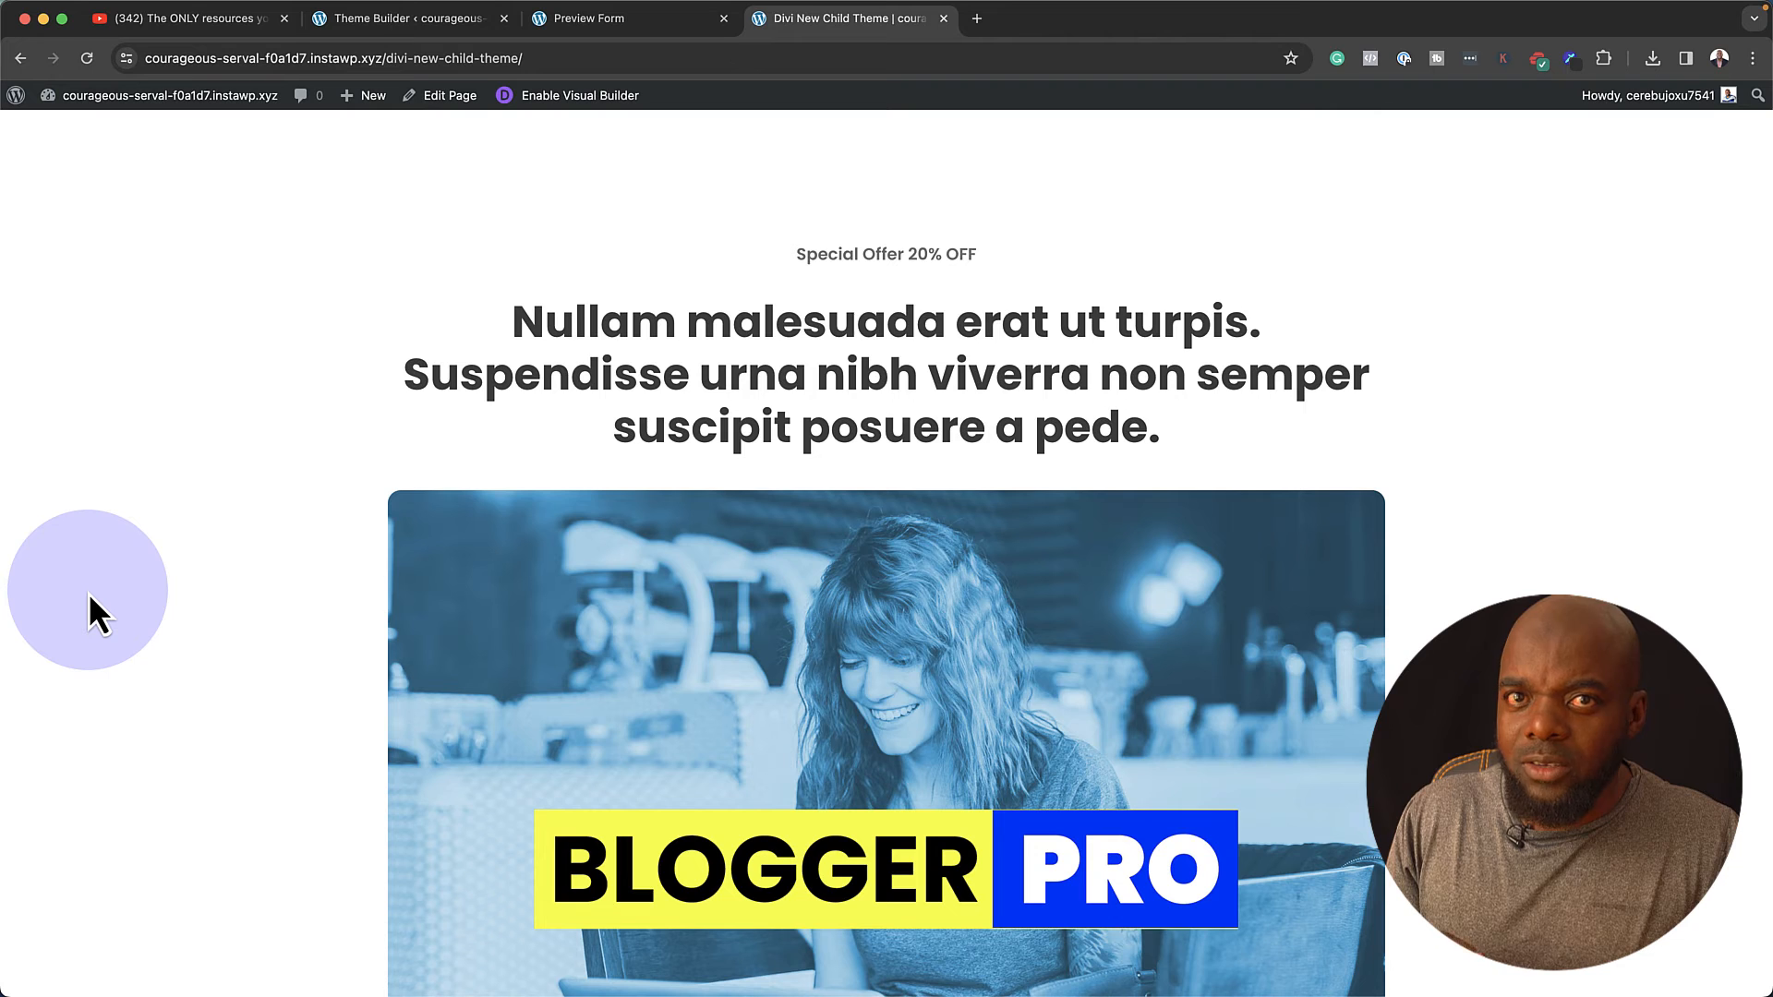
- Close the form preview and create a new WordPress page titled "Thank You"
left_click(649, 31)
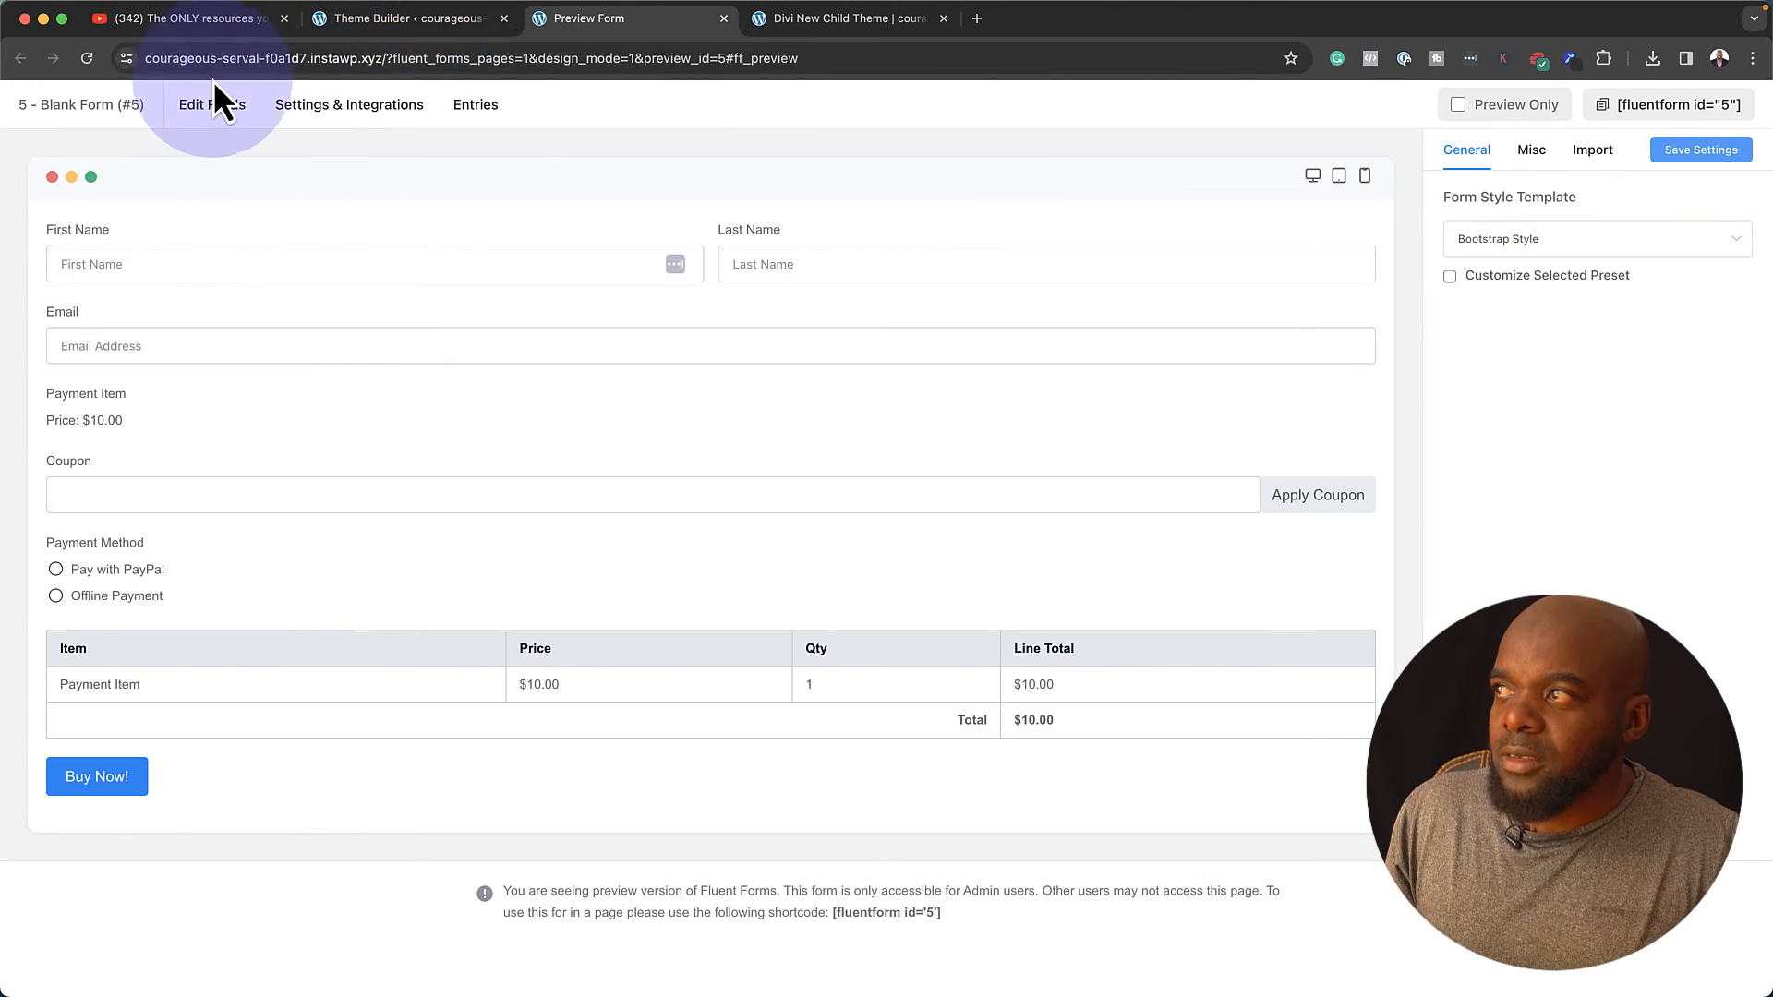
left_click(725, 19)
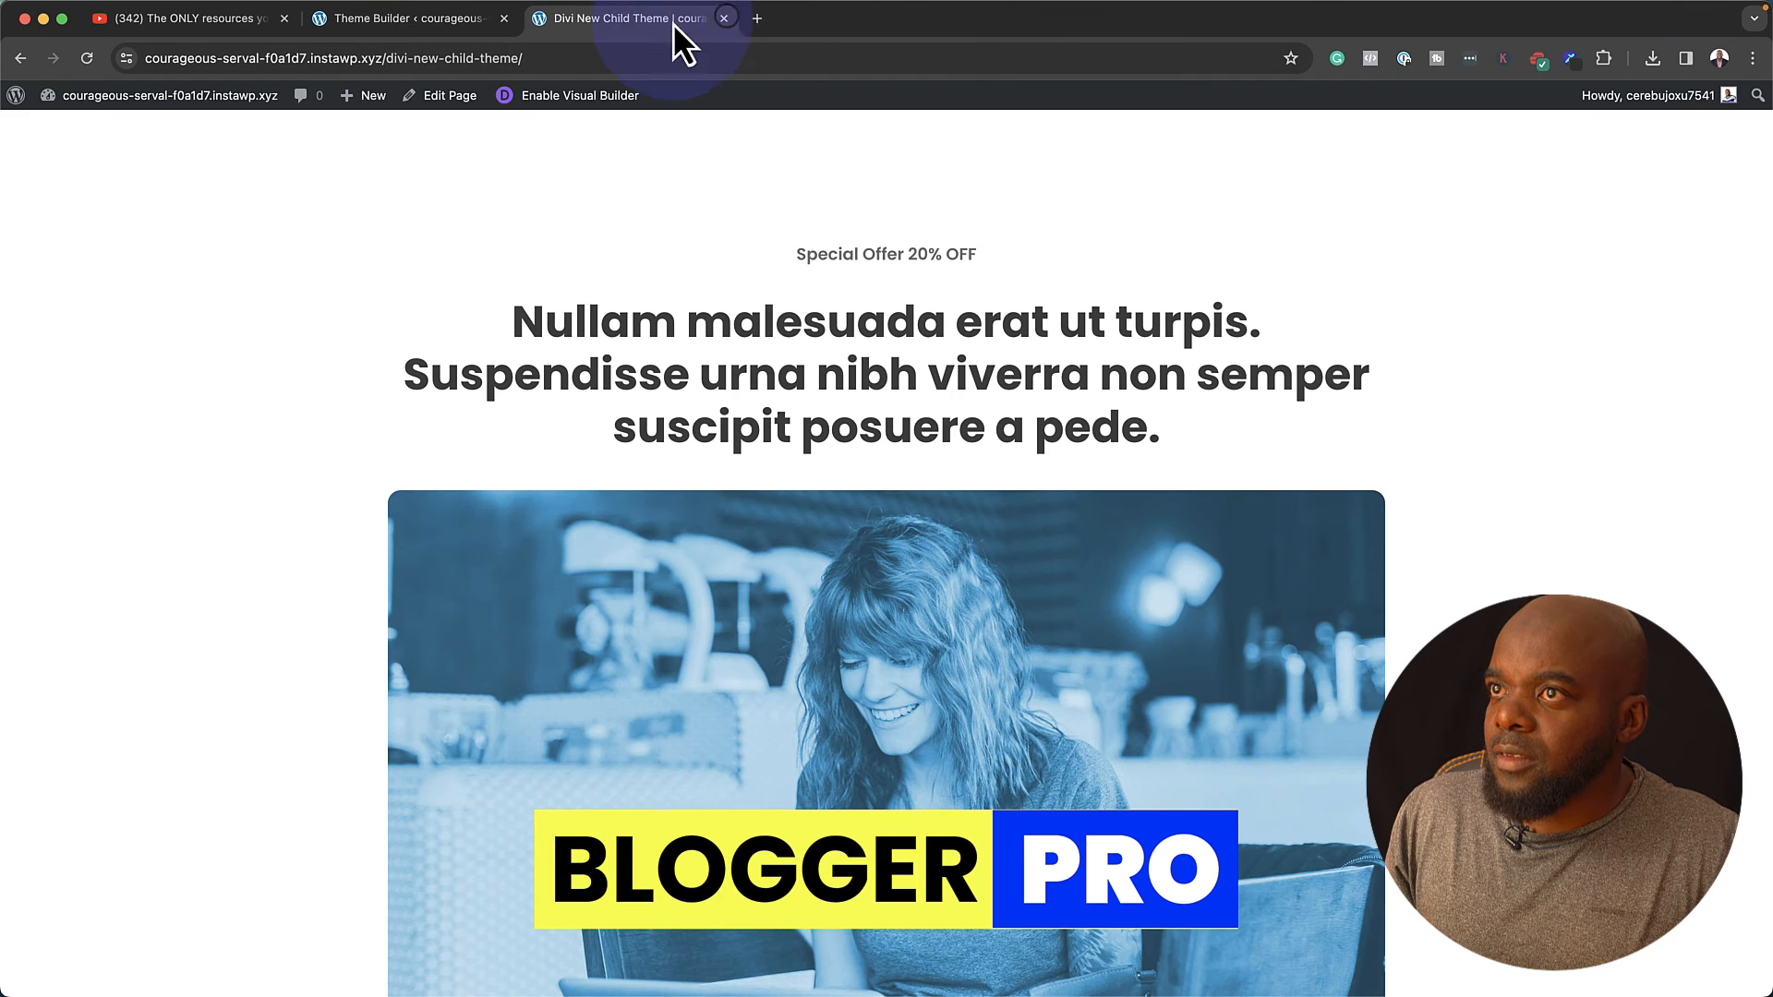
left_click(407, 18)
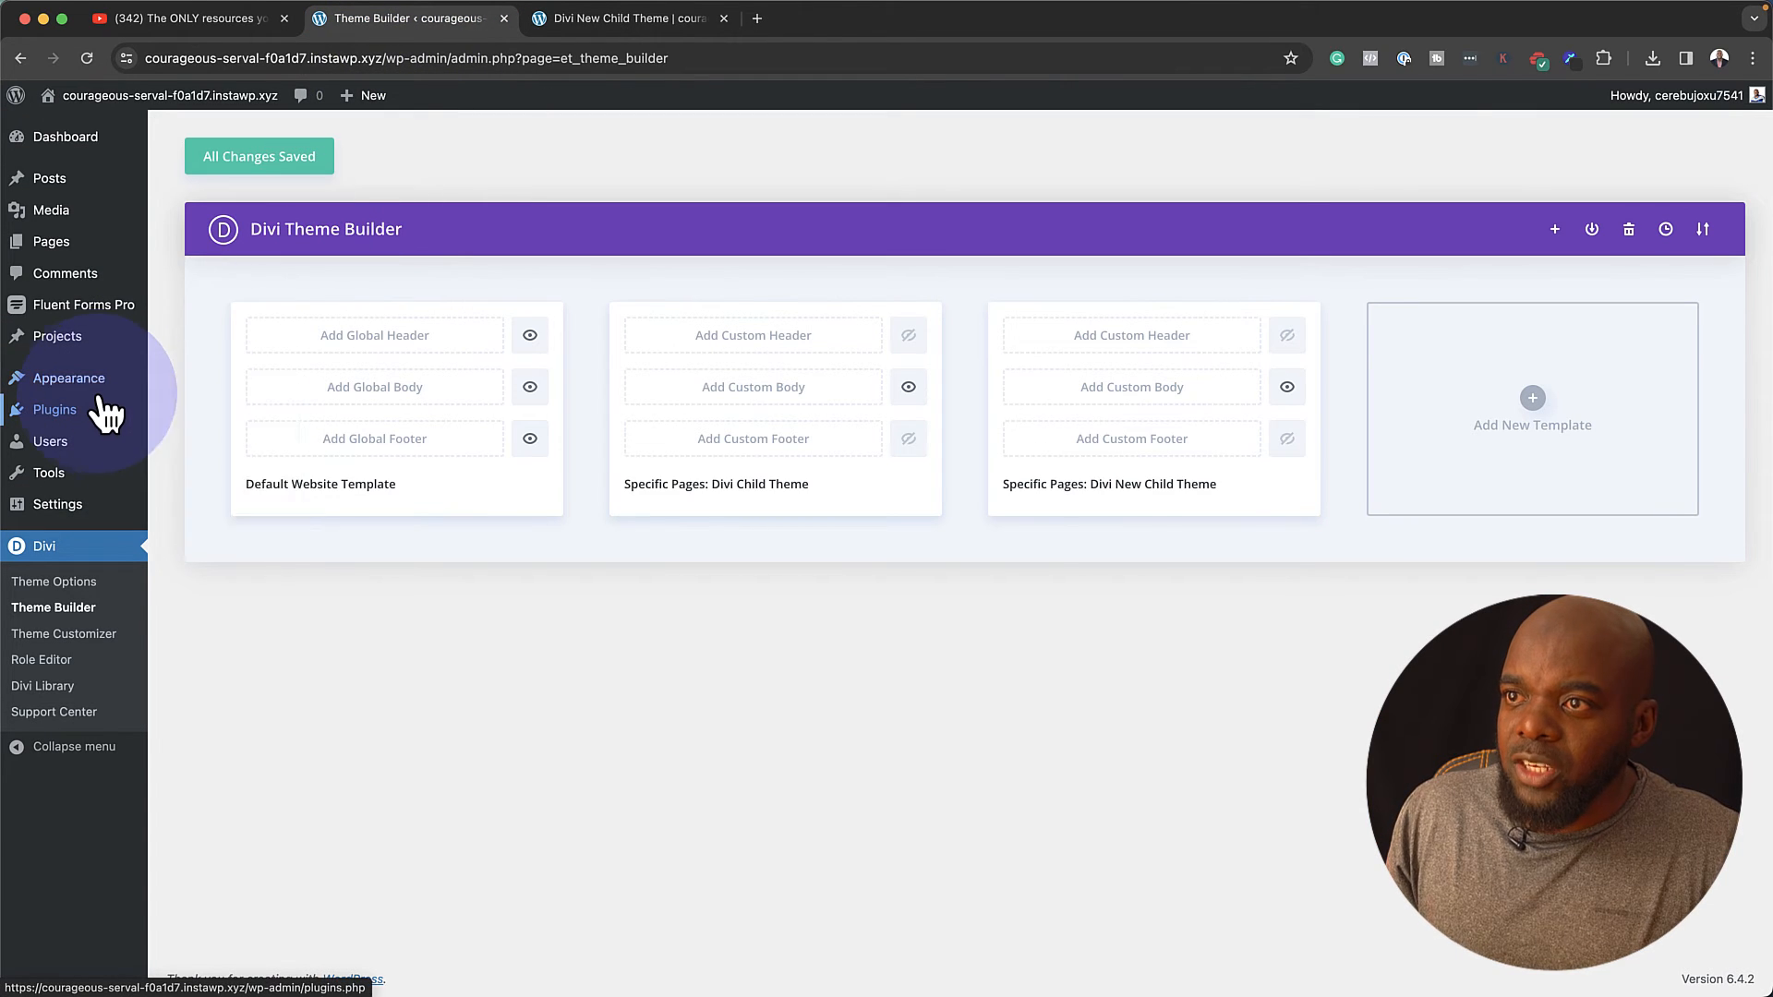
mouse_move(365, 100)
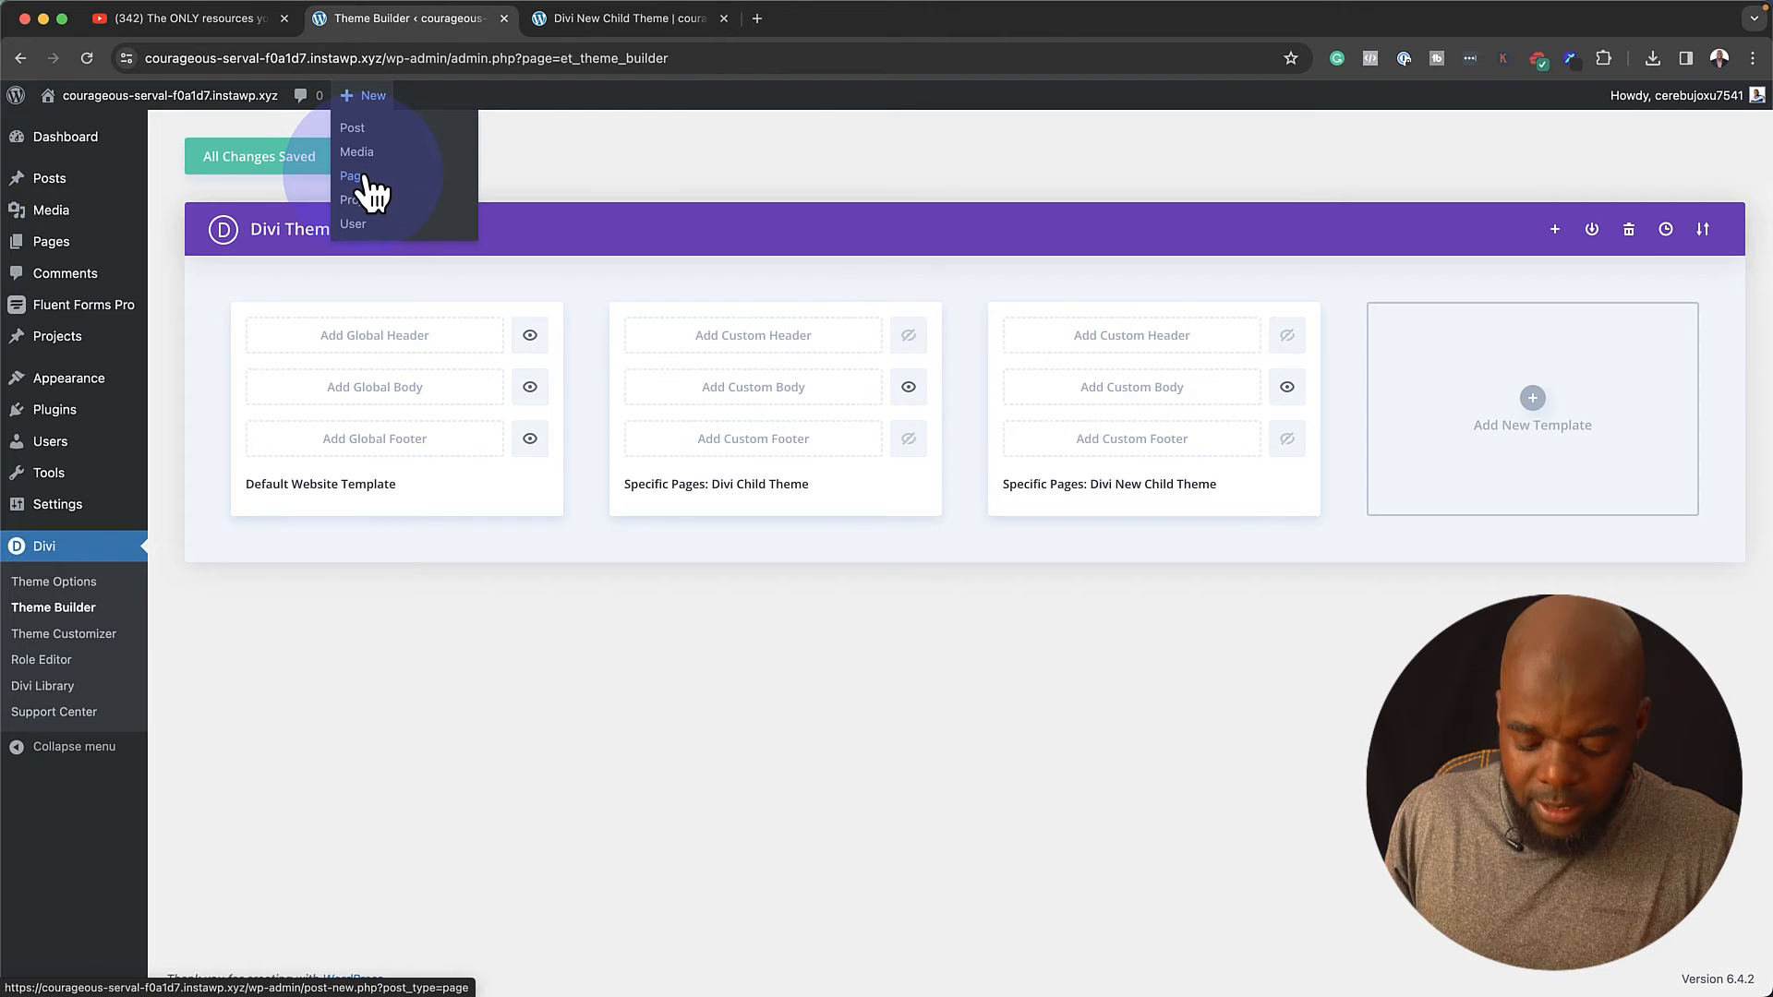
left_click(612, 25)
left_click(501, 199)
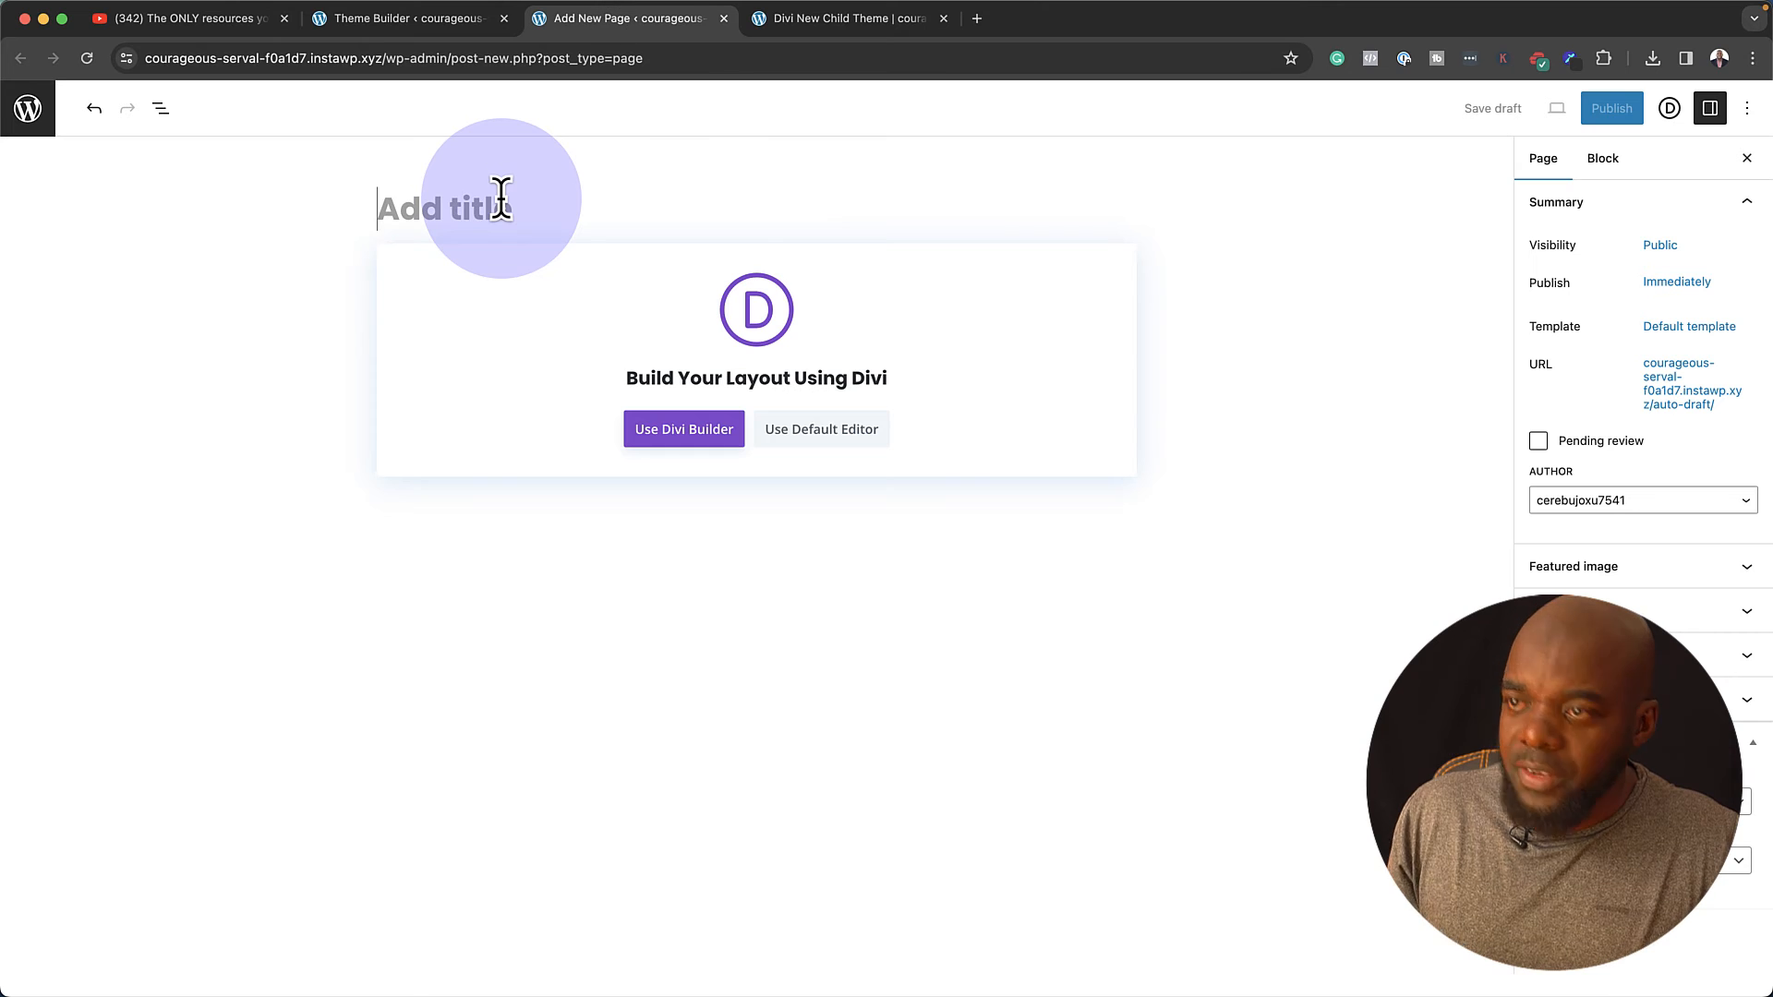
type("Thank Y")
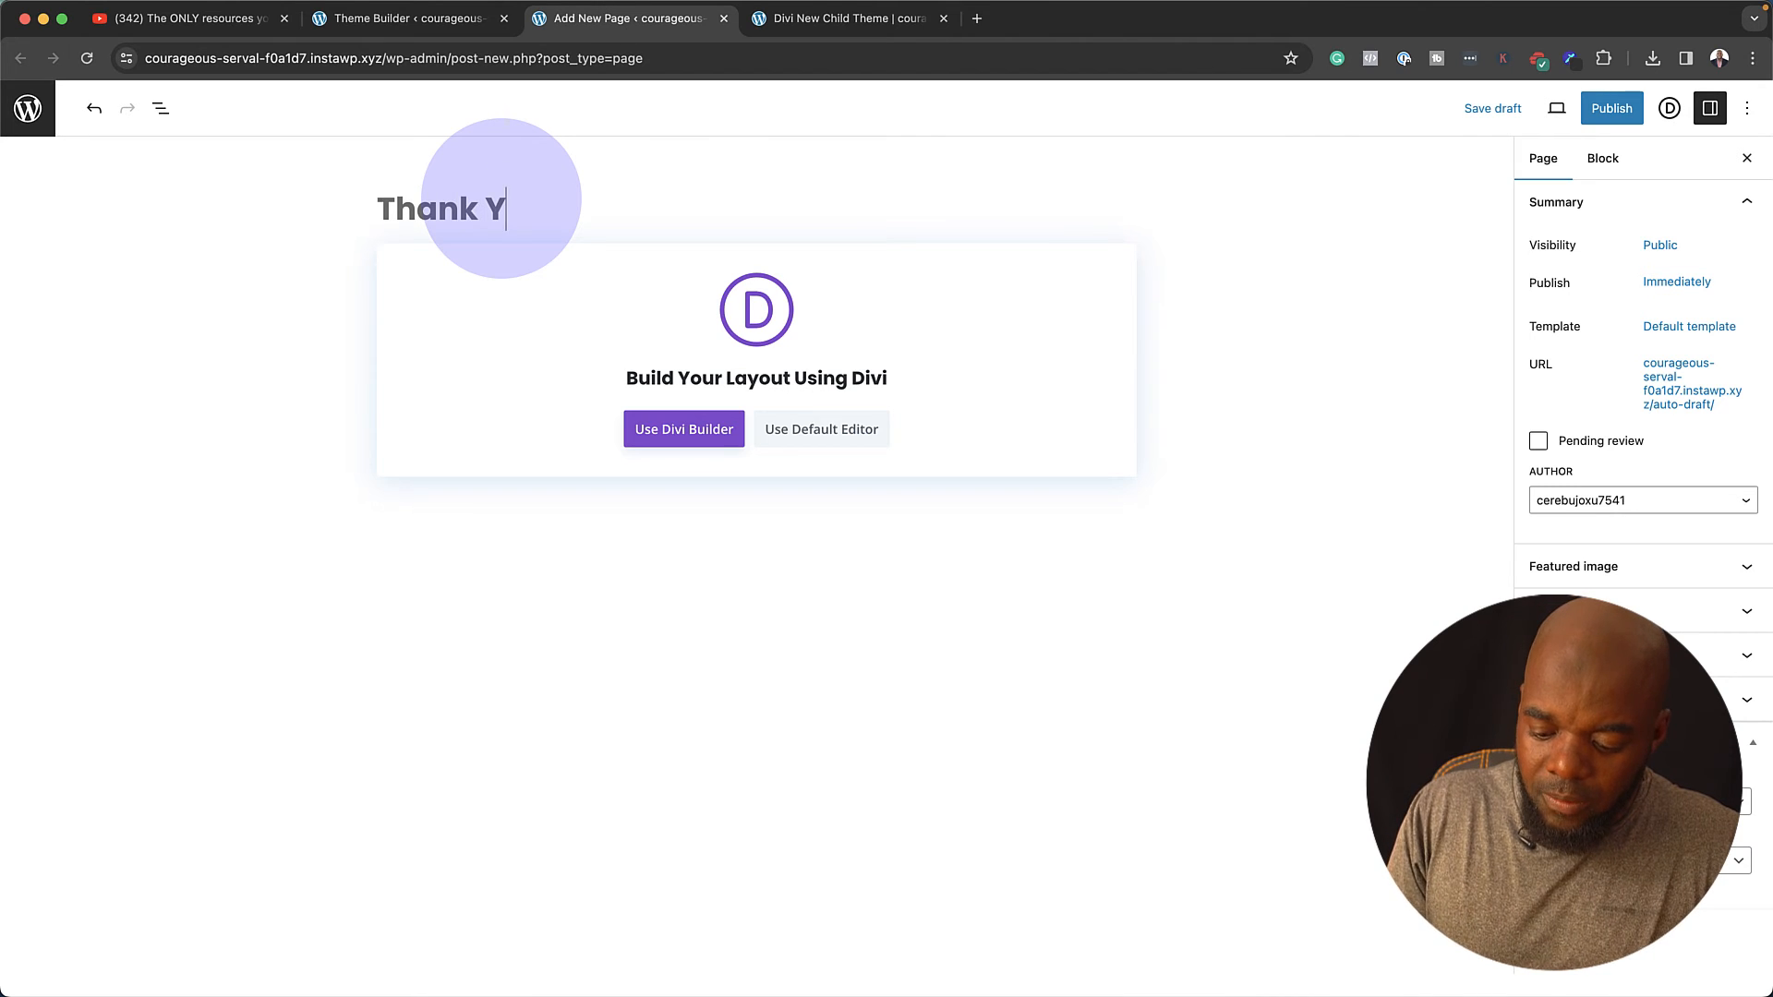
type("ou")
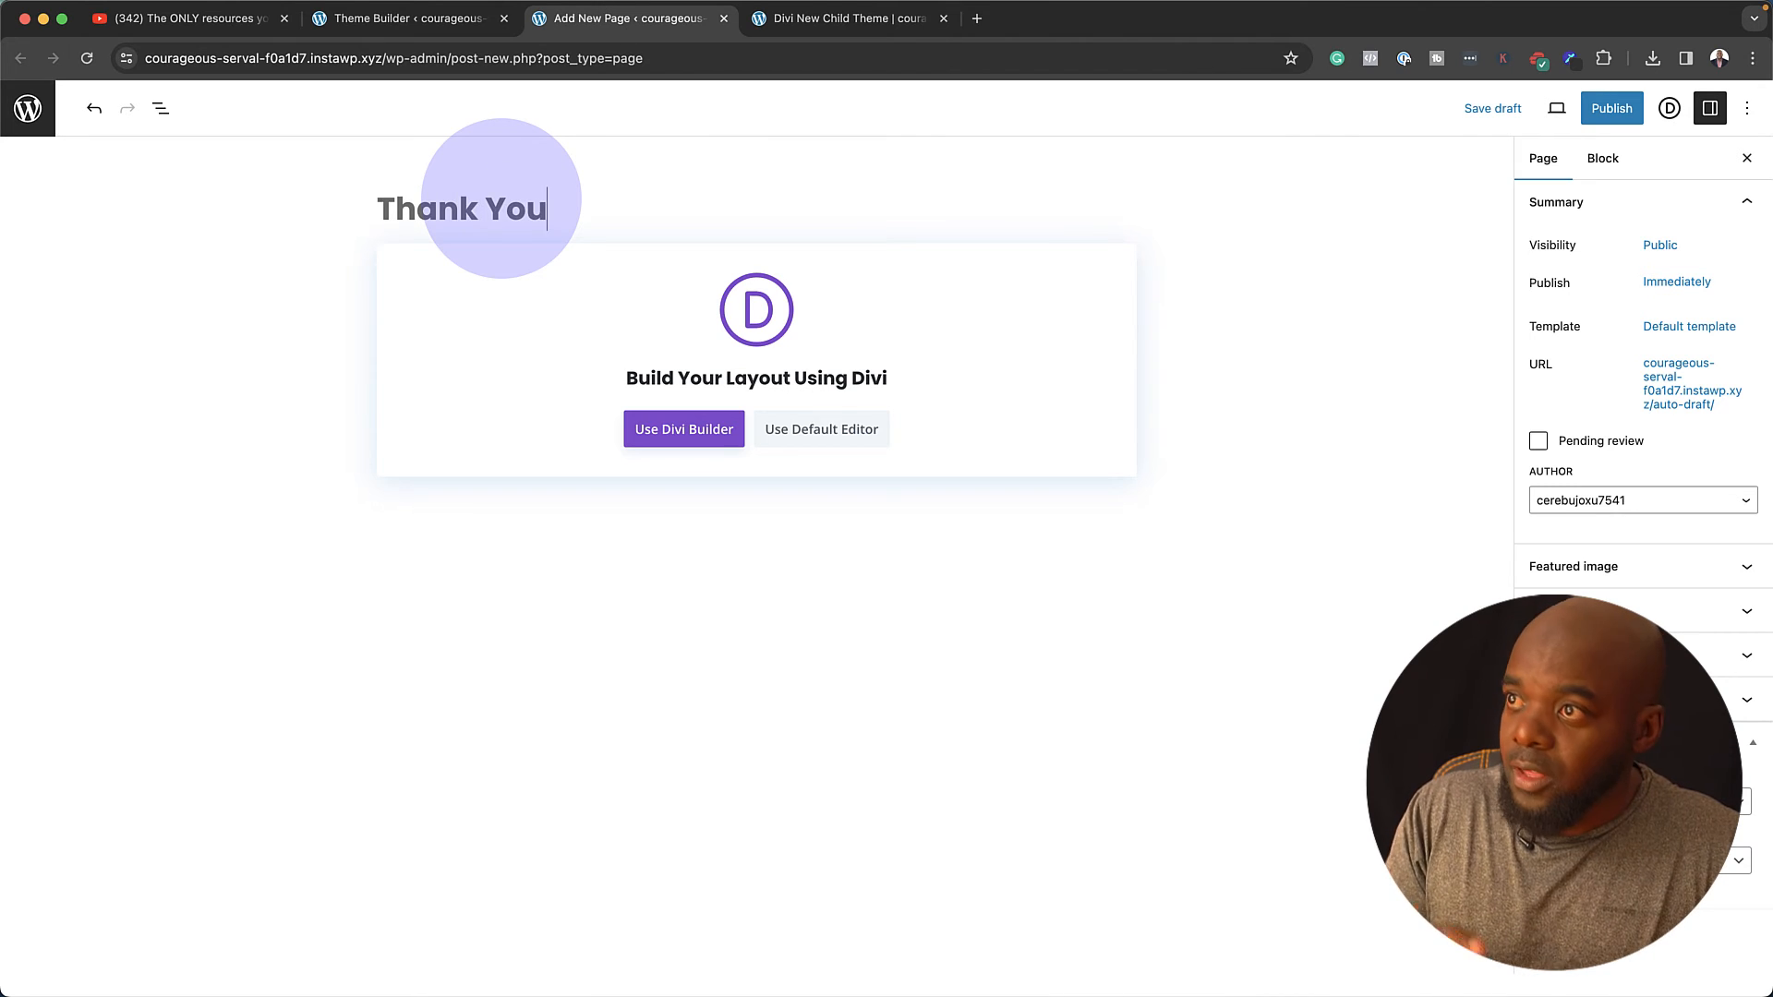
- Start building the Thank You page from scratch with Divi Builder and insert its first row
left_click(708, 427)
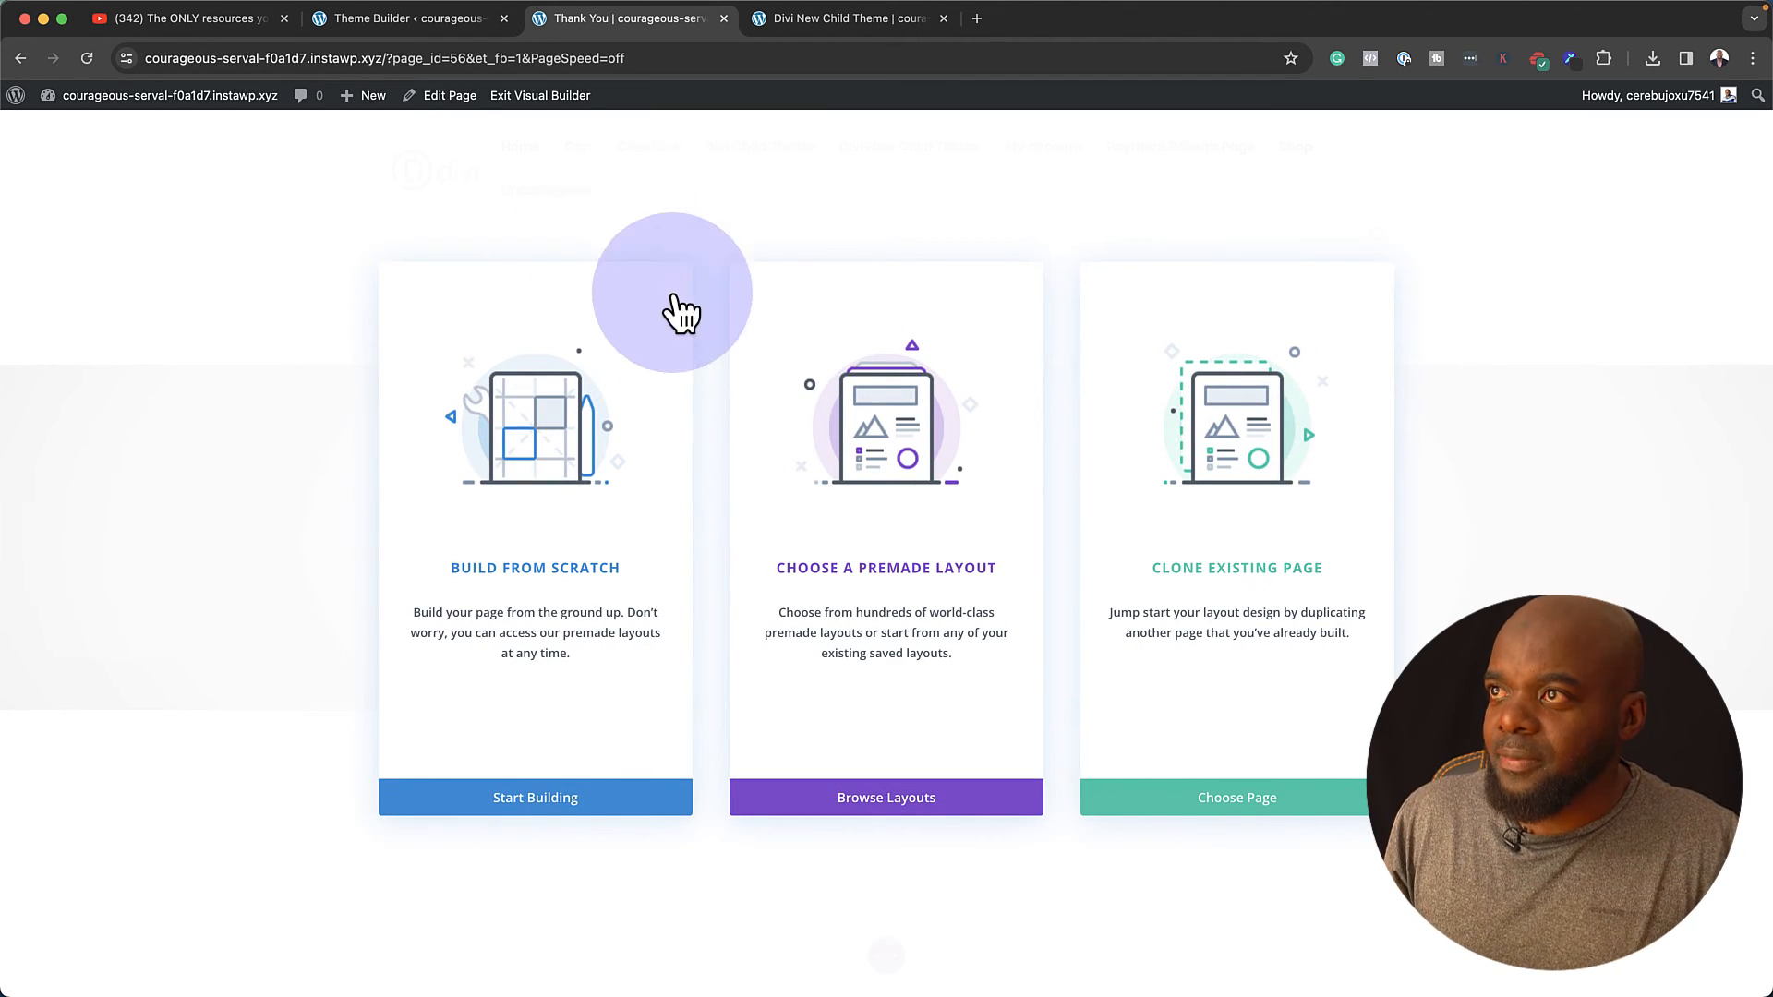
left_click(591, 575)
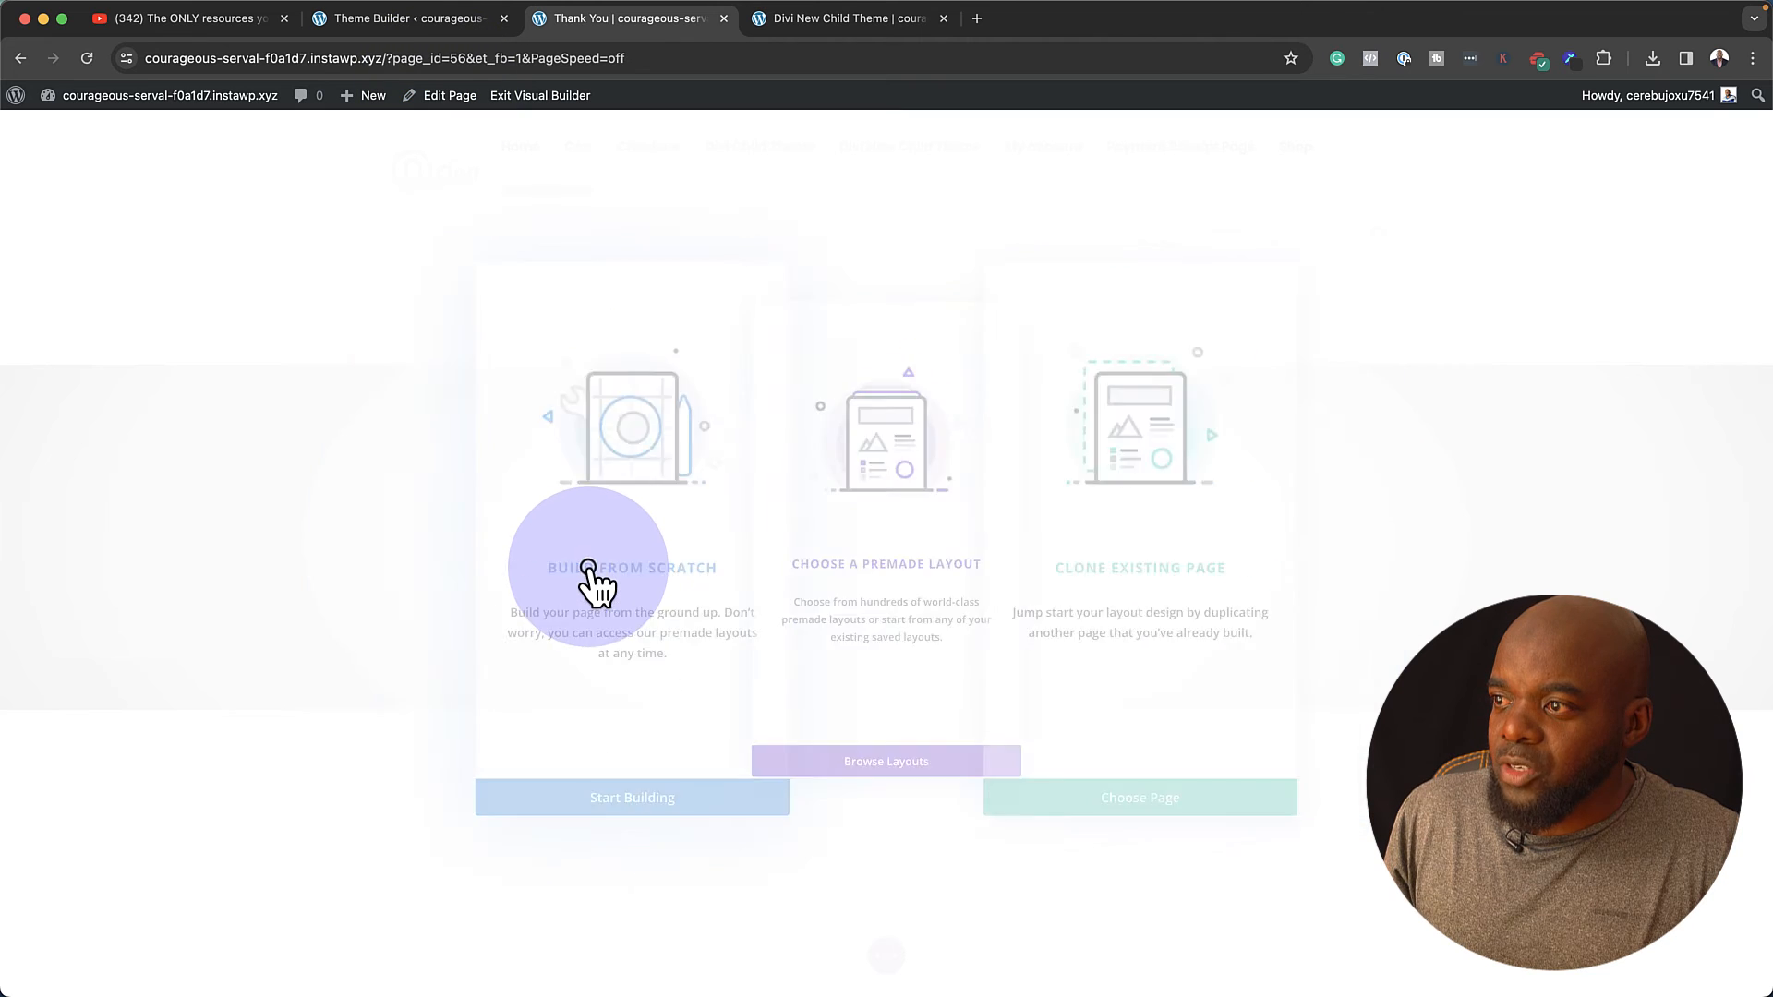
left_click(791, 425)
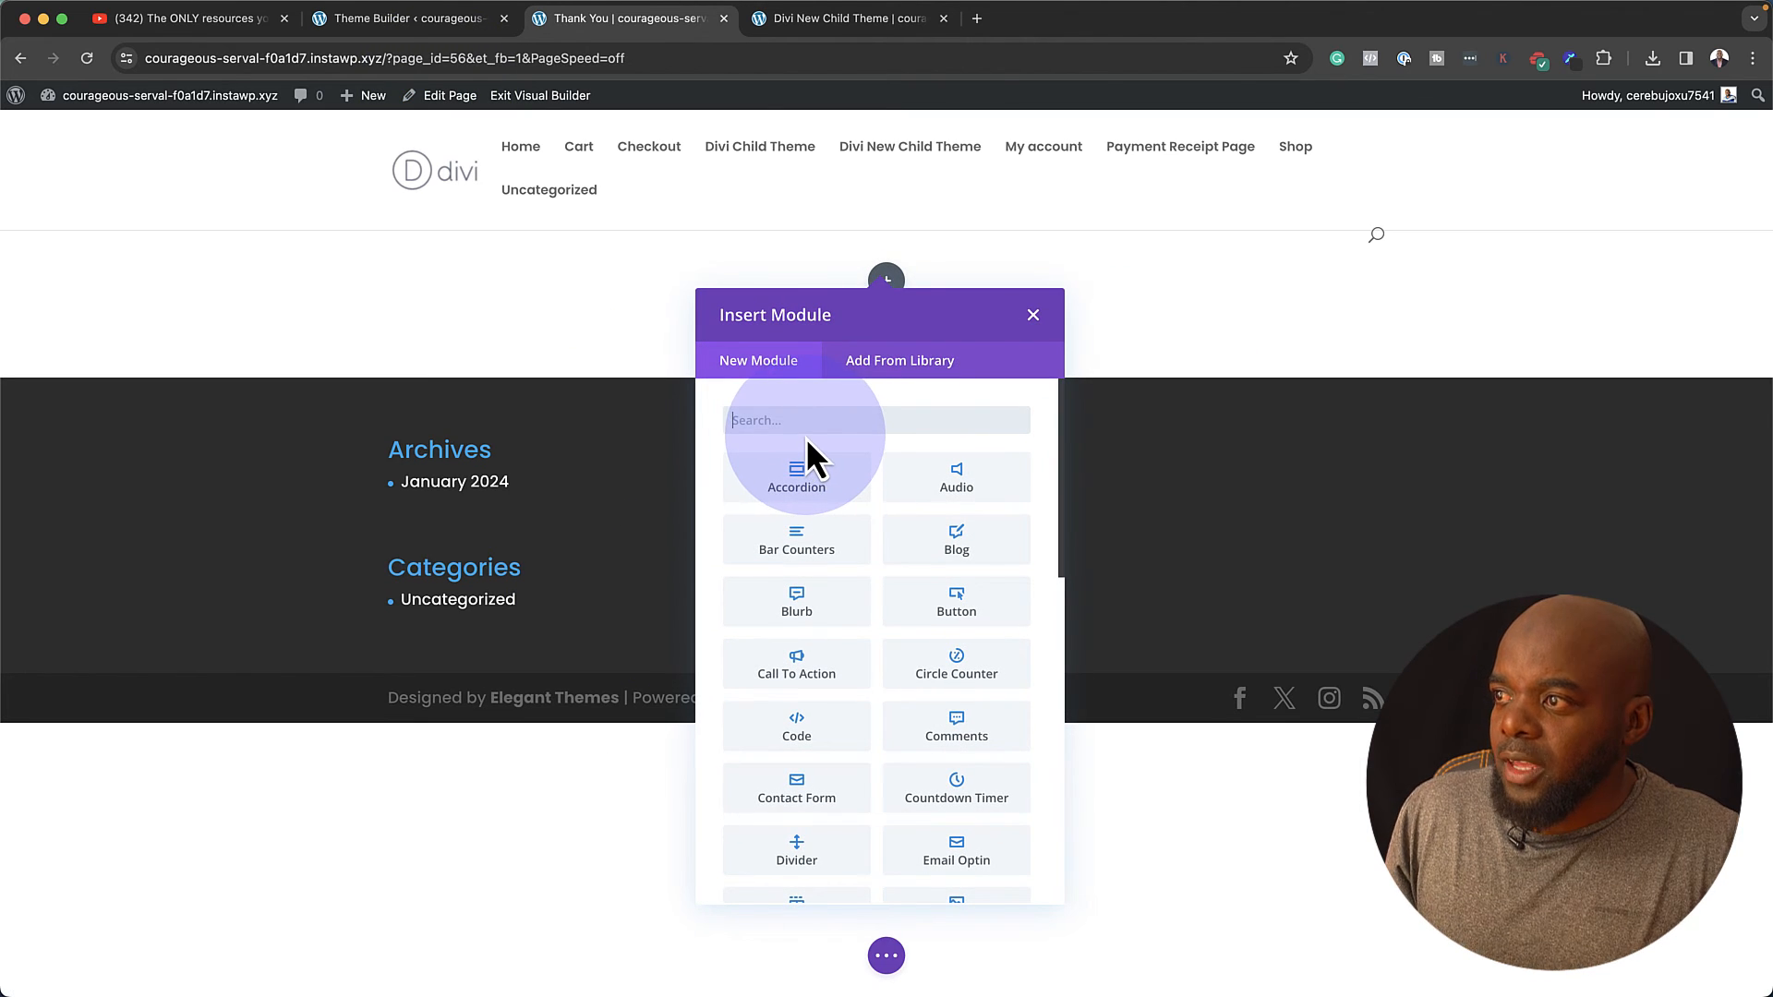
- Add a Button module to the new row and label it "Download Now!"
type("butt")
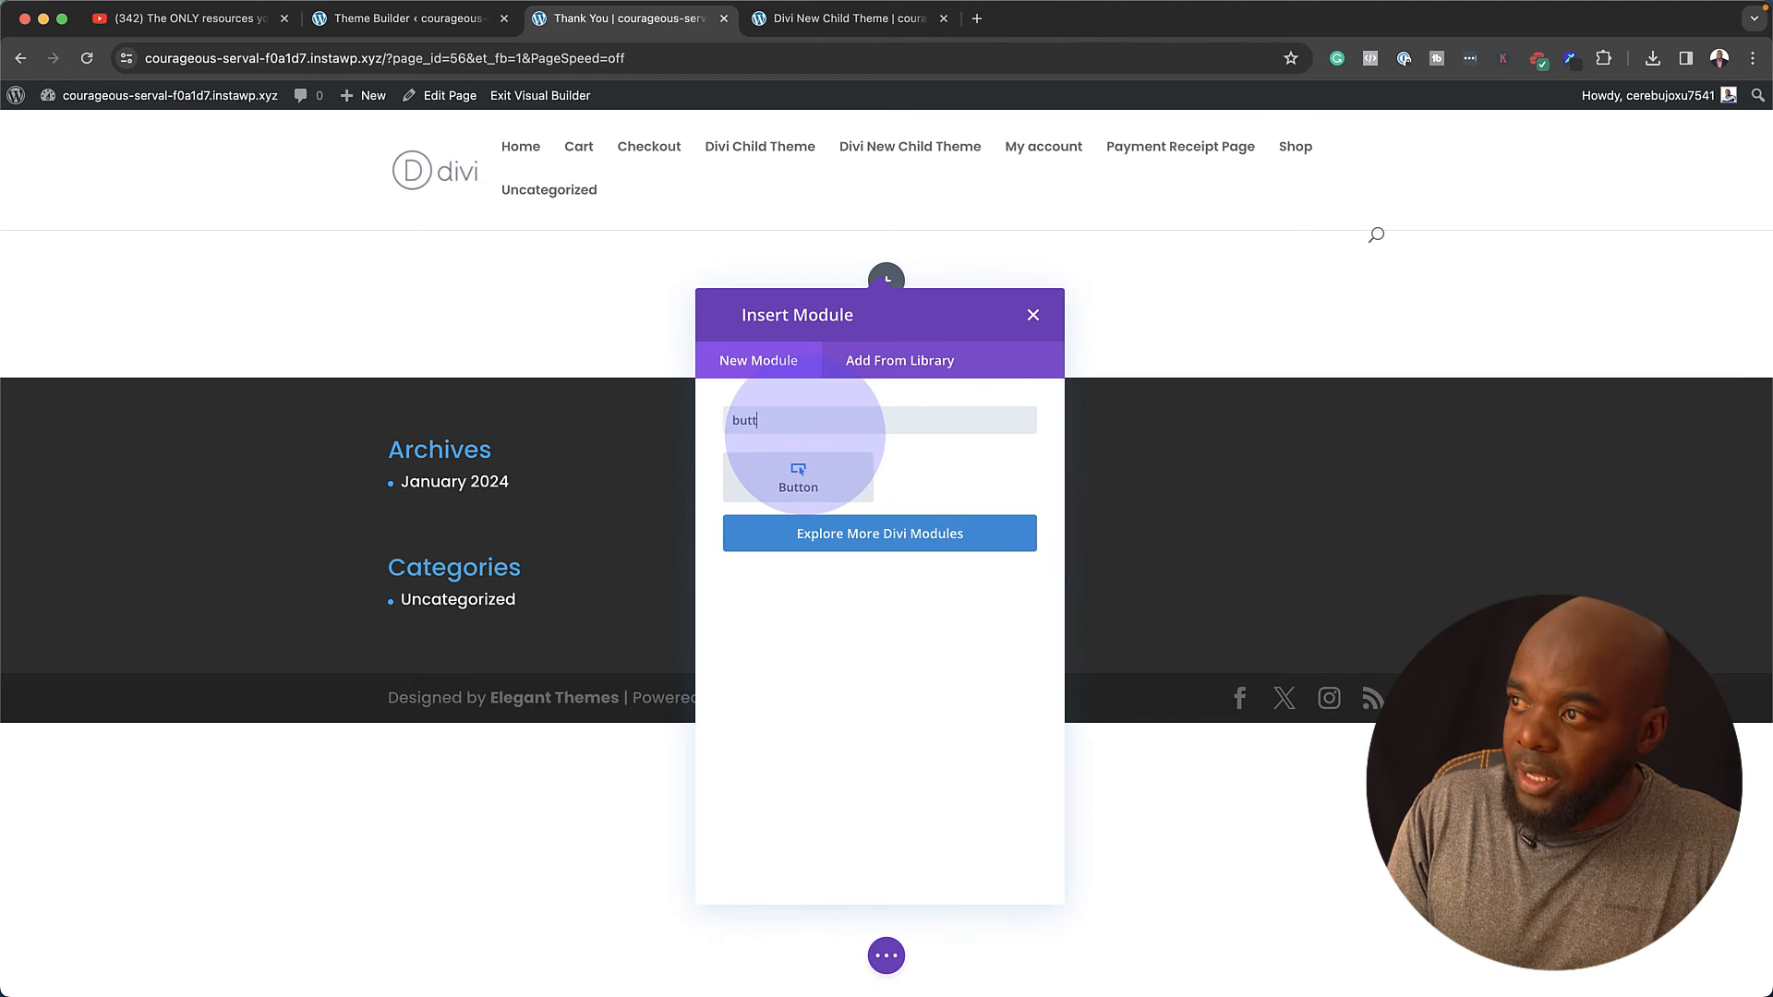
left_click(839, 473)
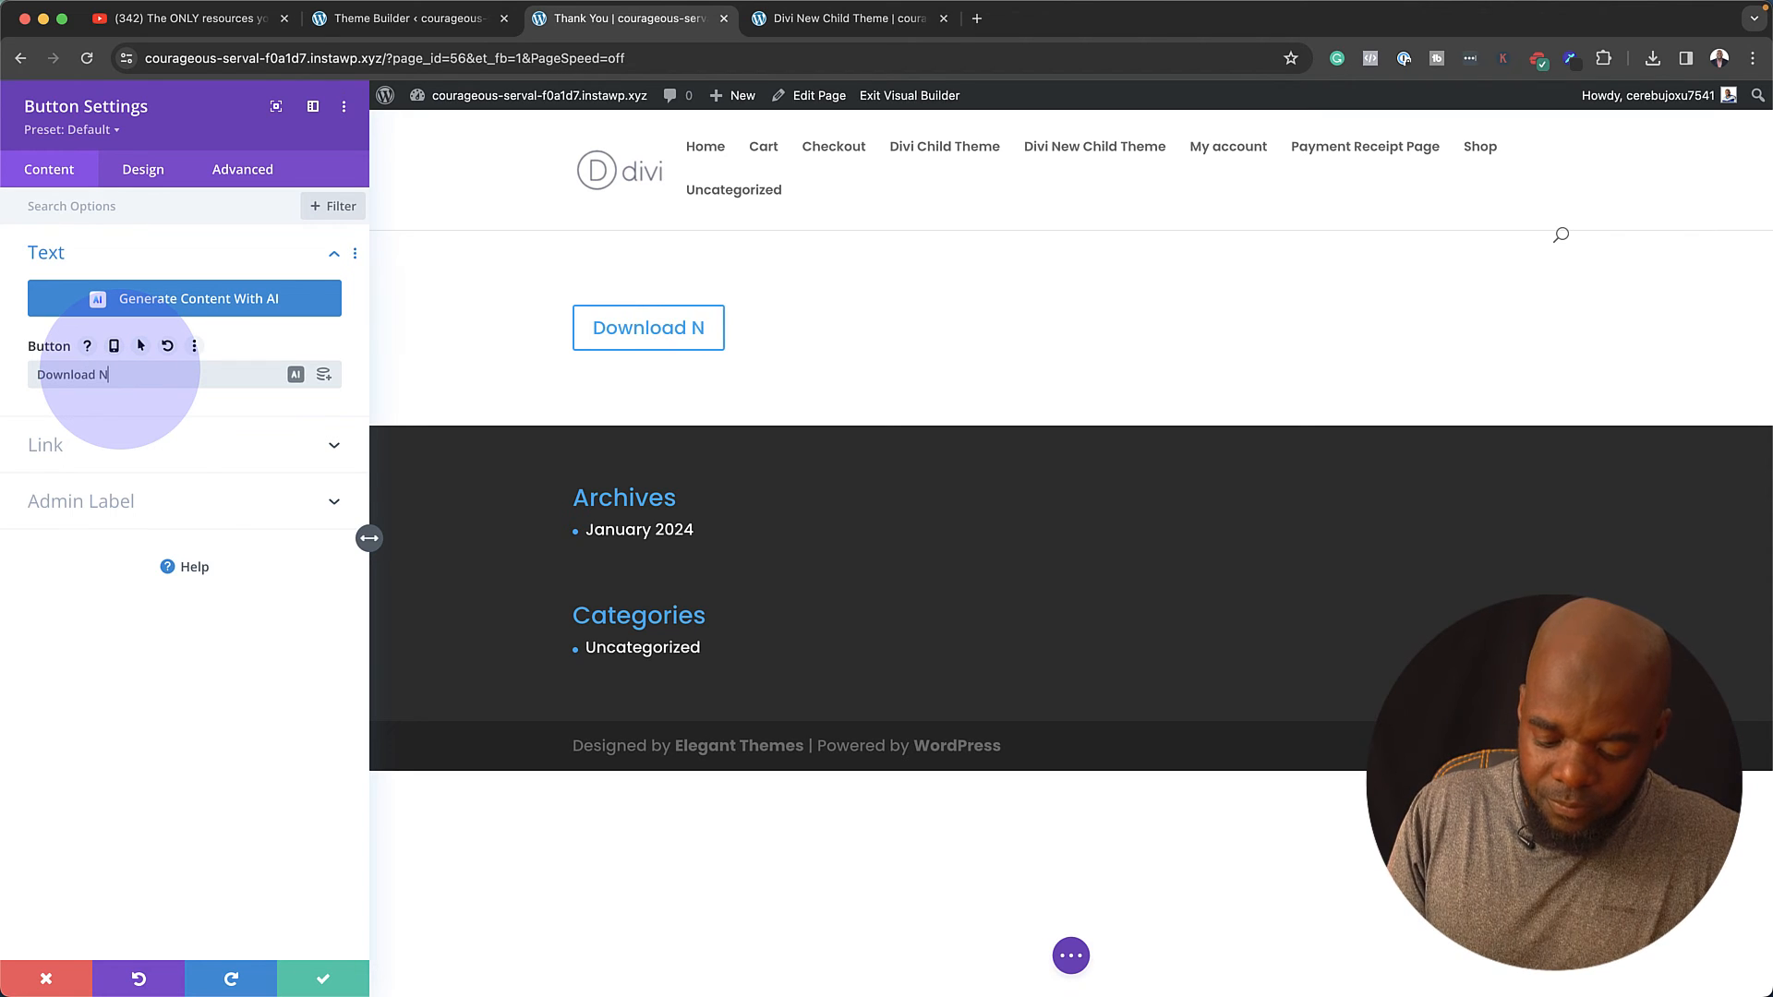
type("!")
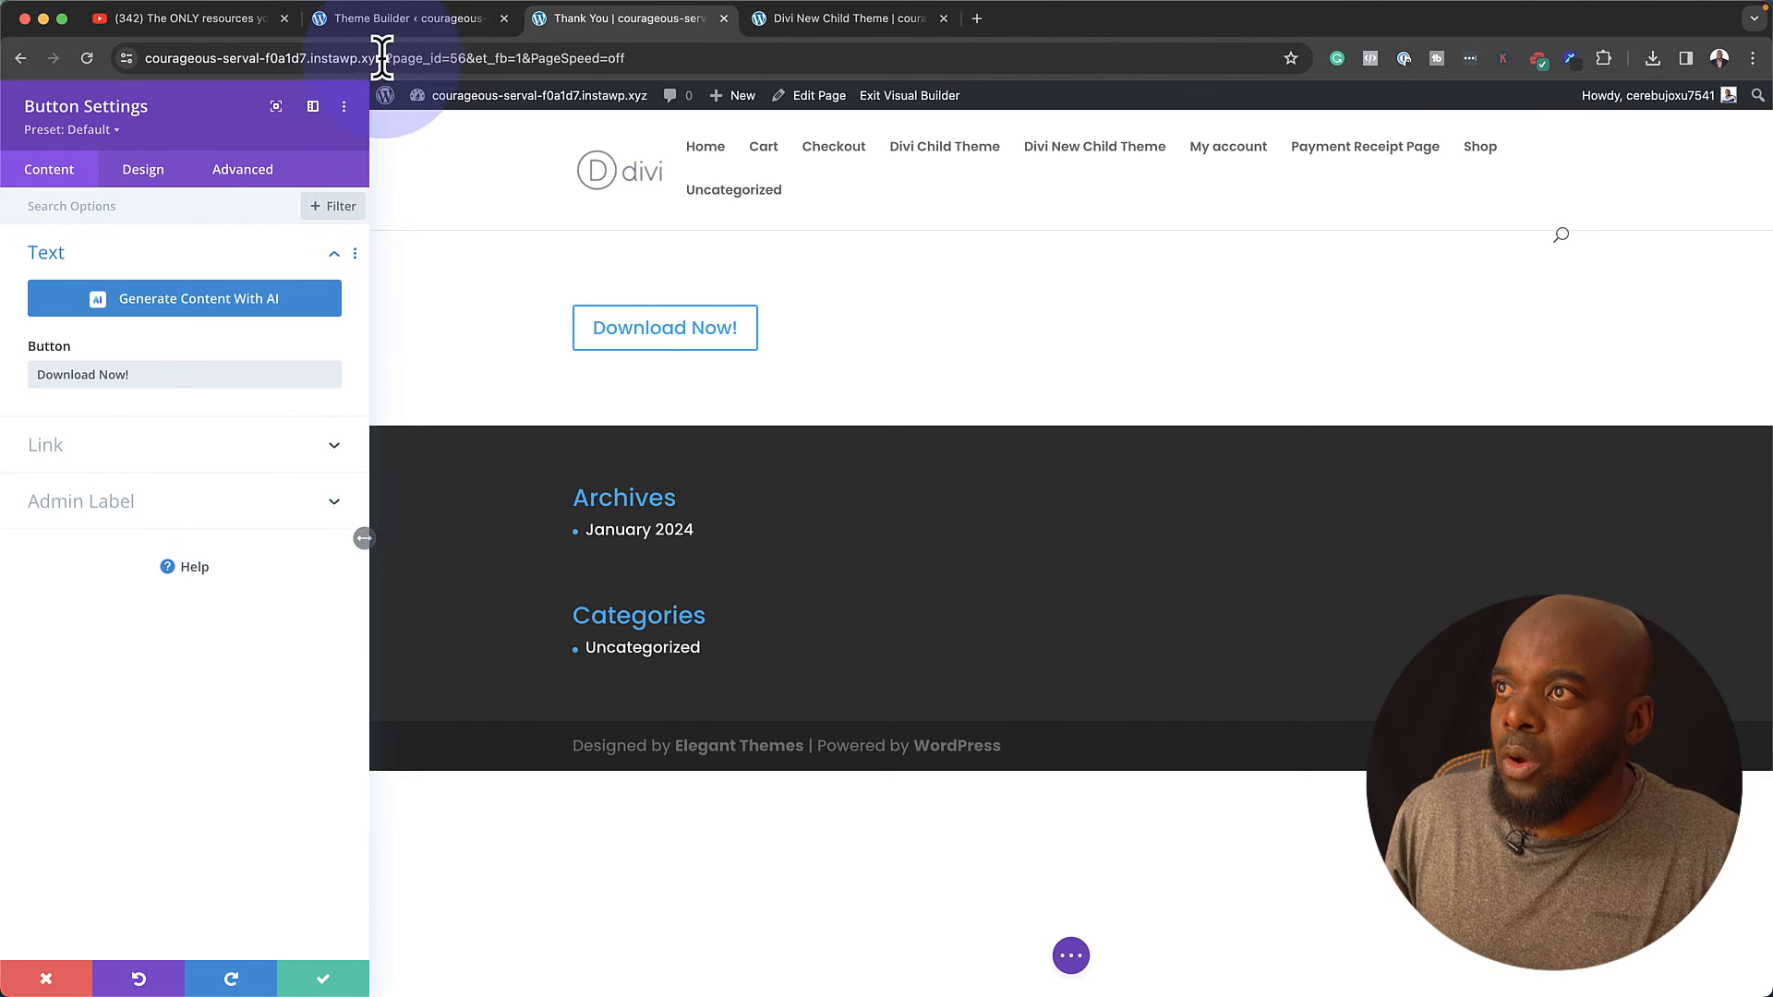
- Copy the file URL of divi-builder-1.zip from the Media Library
left_click(387, 24)
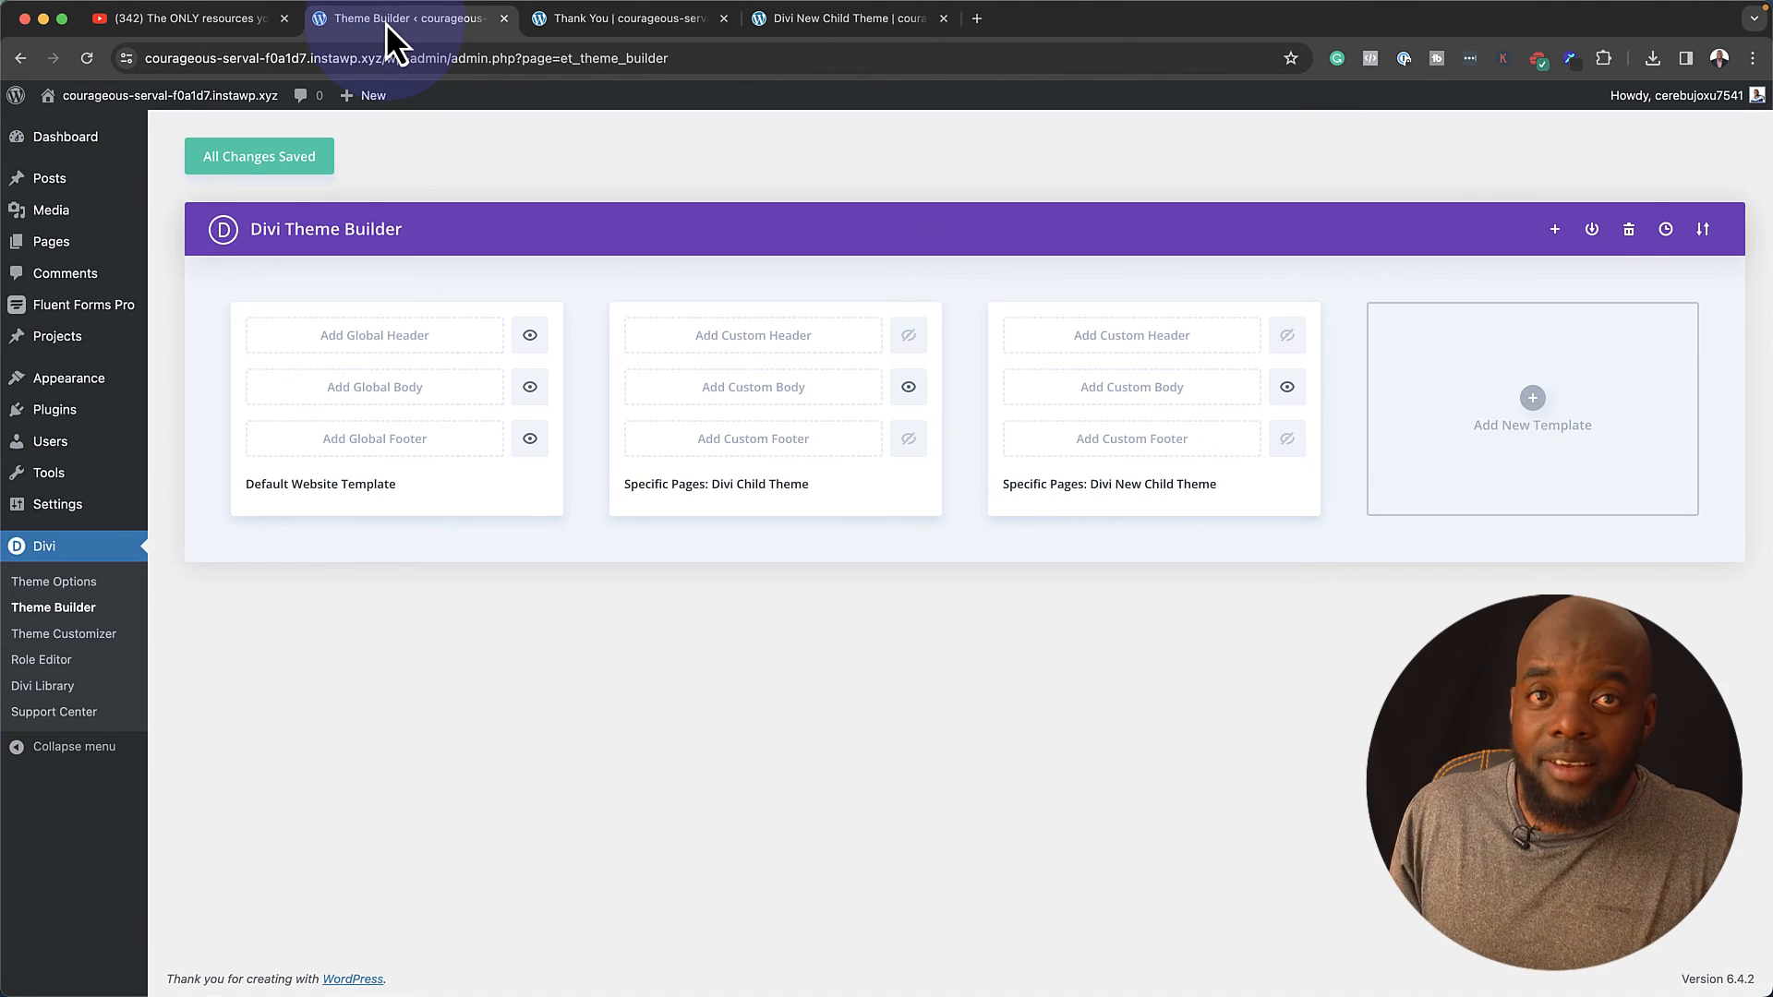
mouse_move(108, 226)
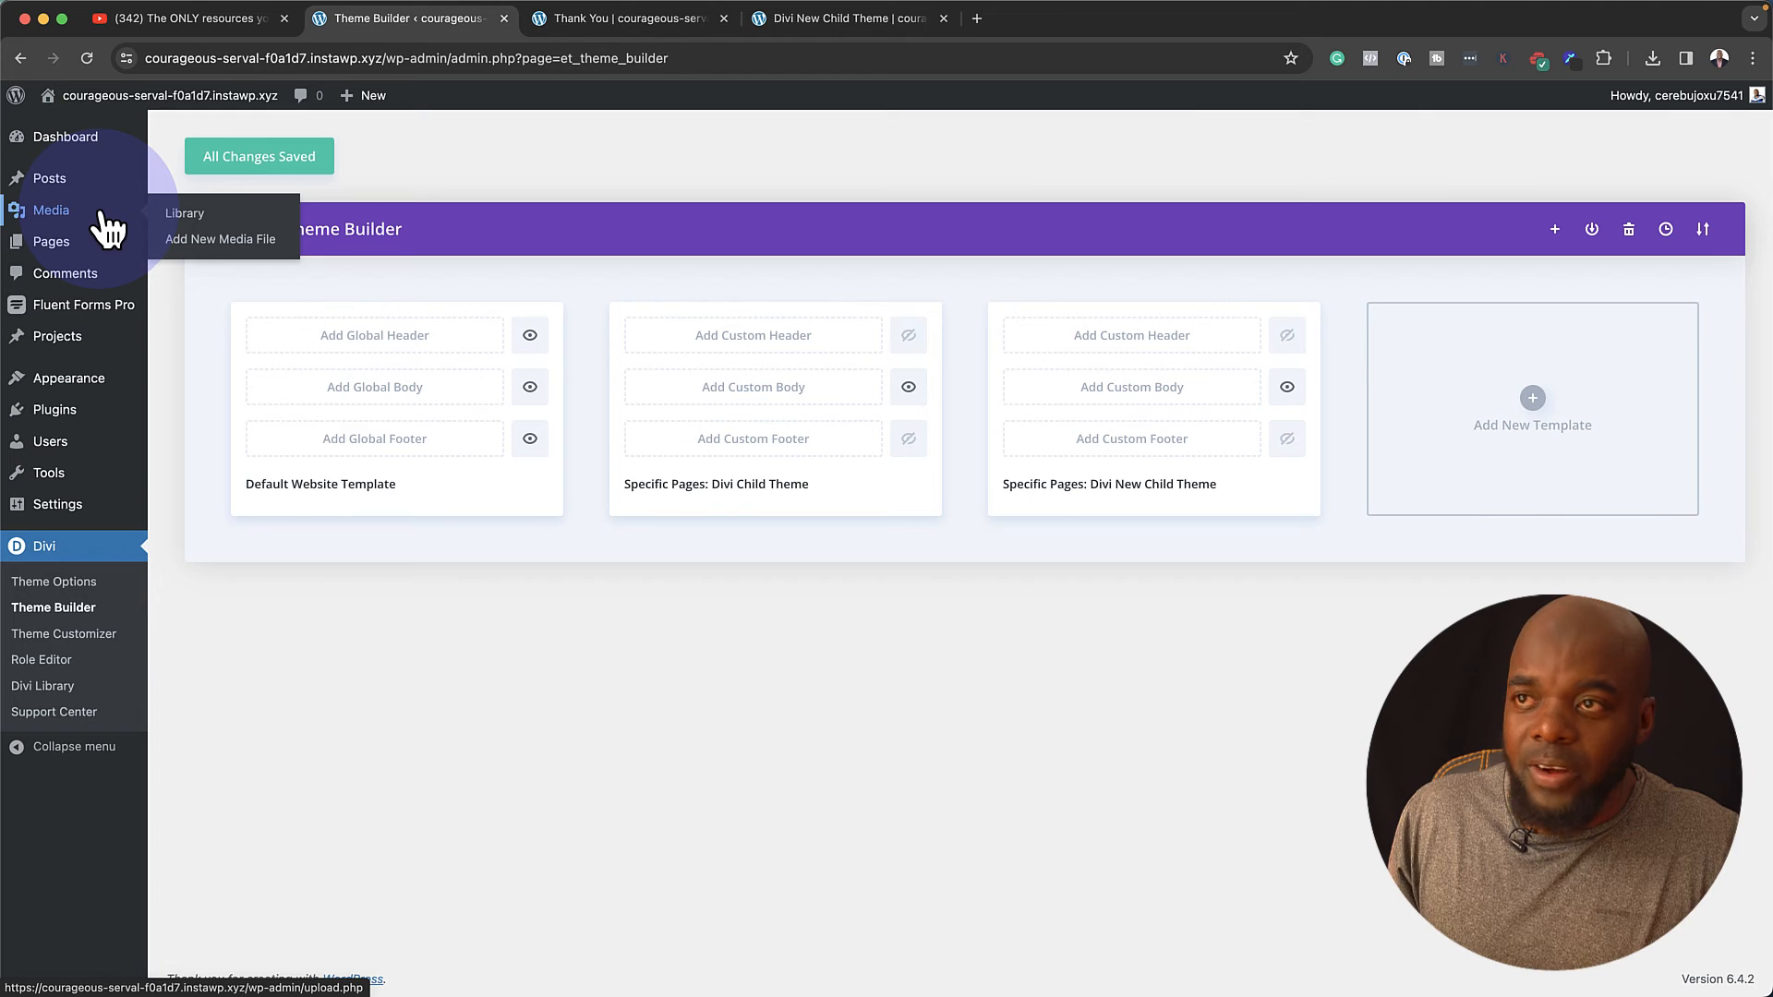
left_click(222, 213)
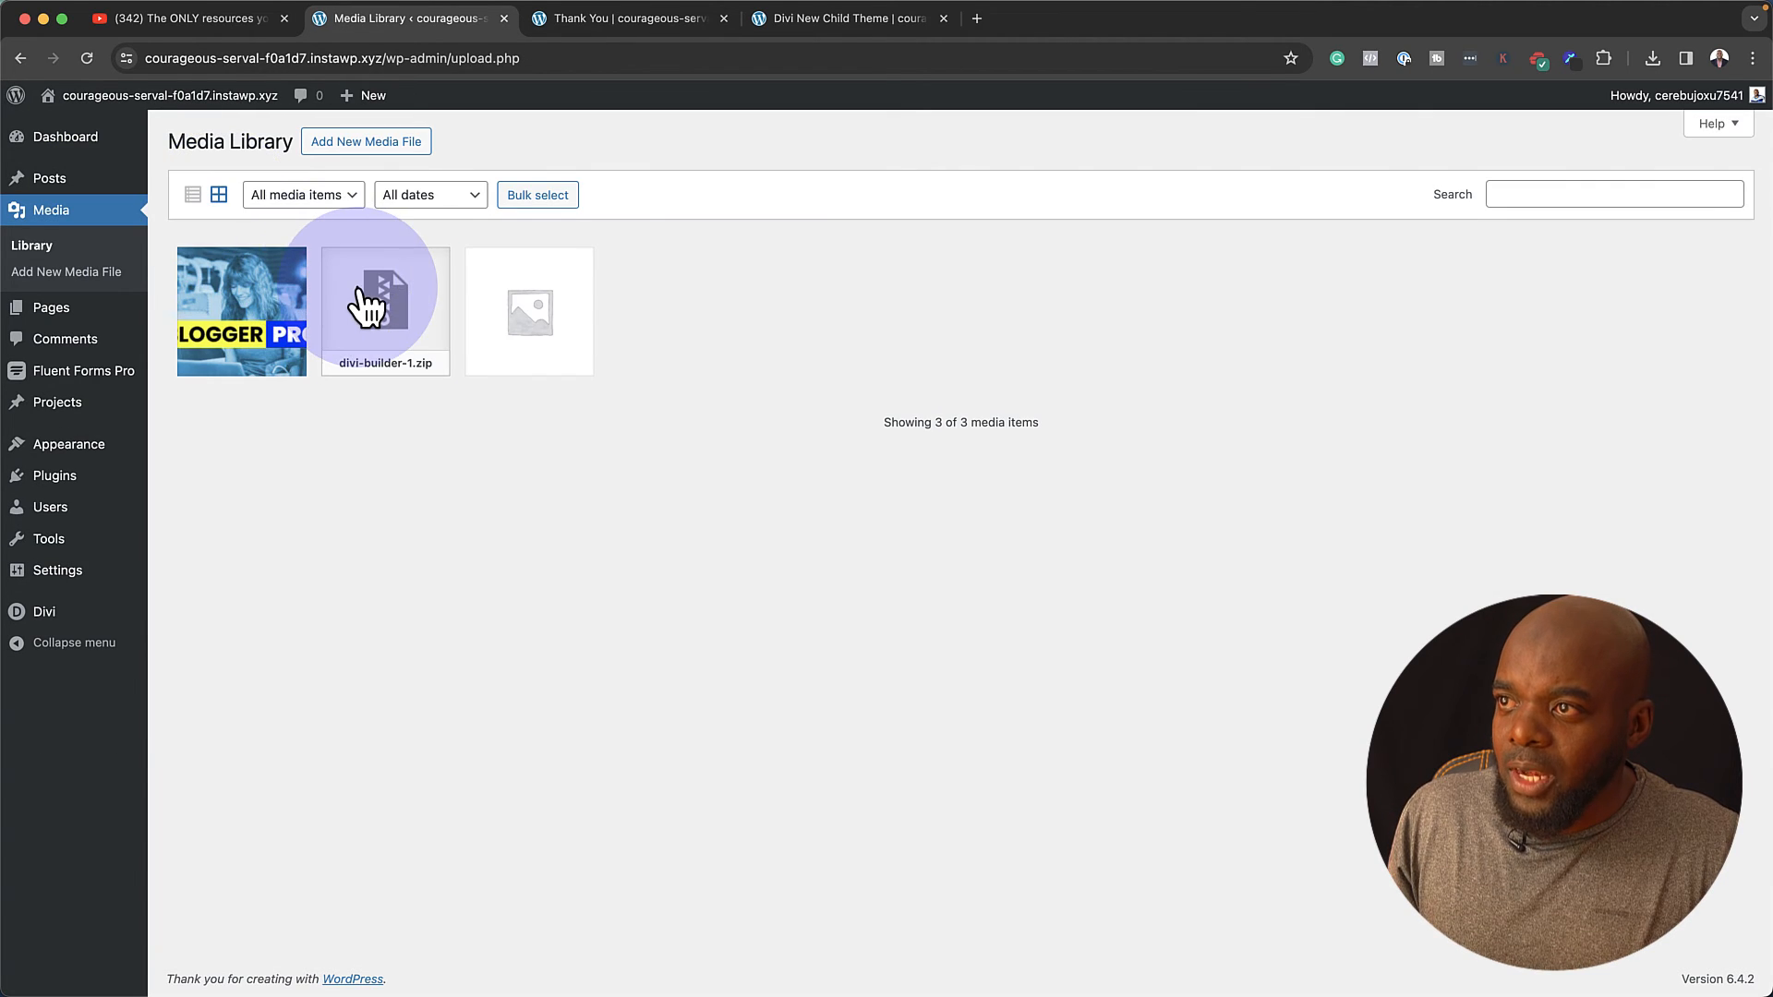
left_click(367, 303)
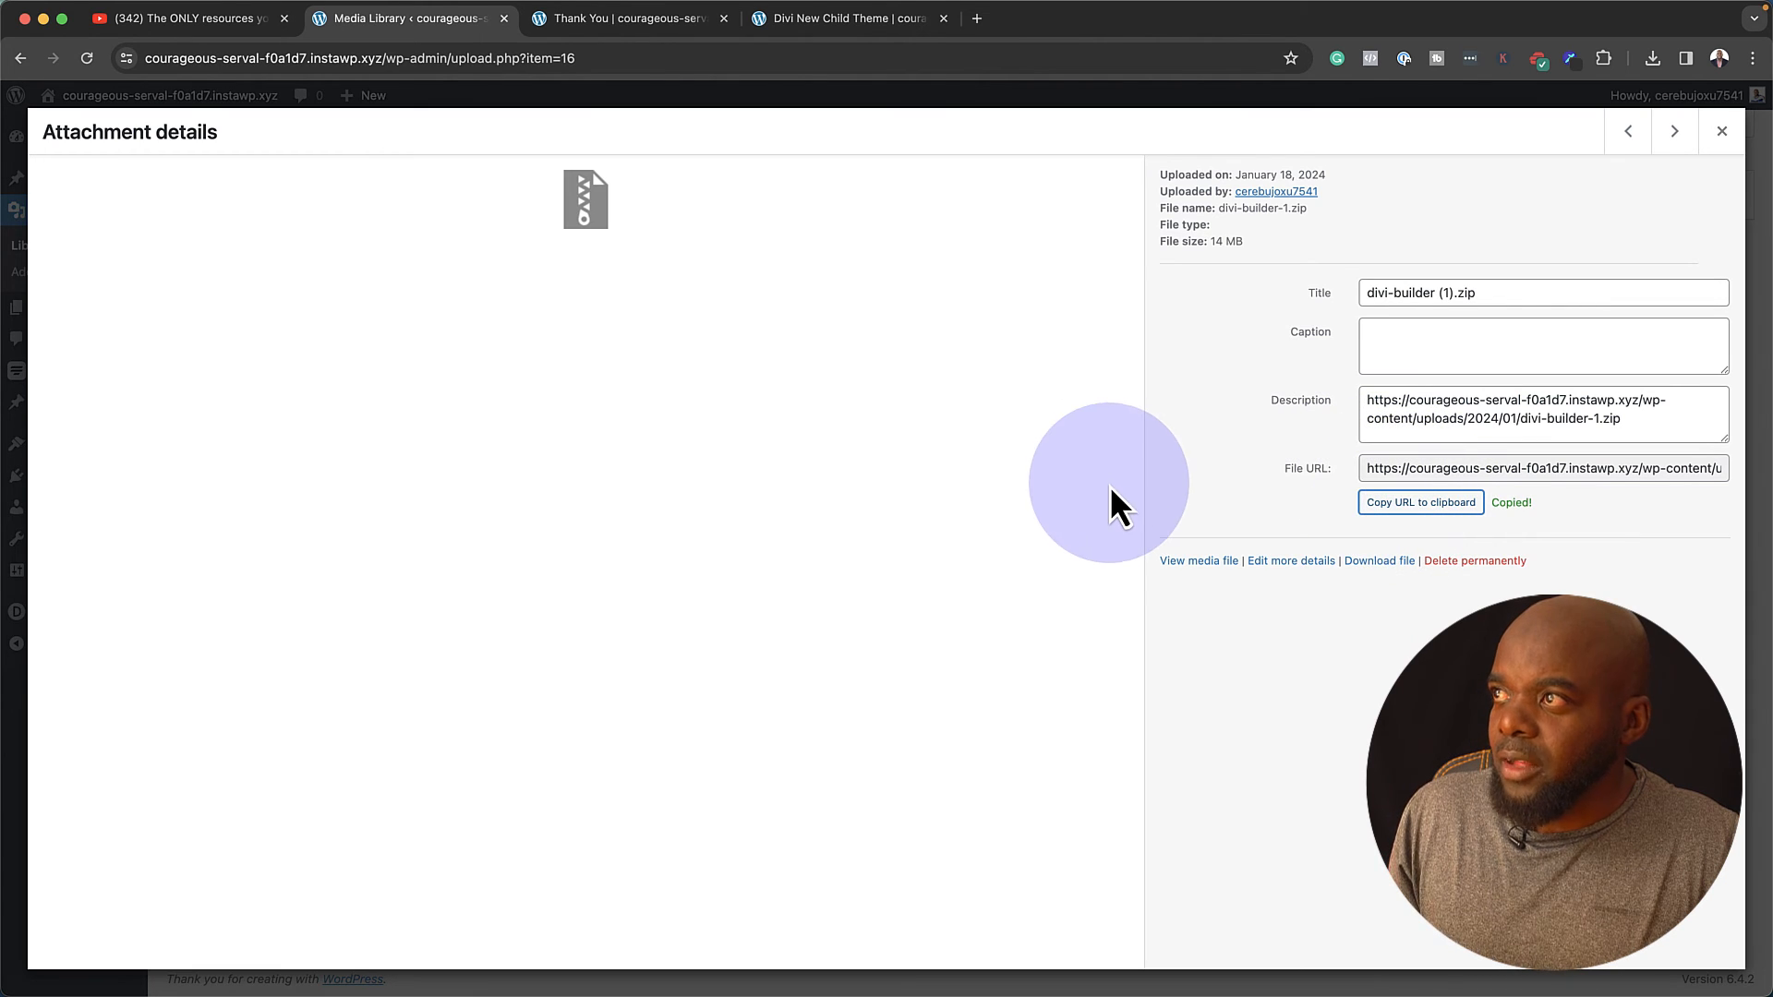
- Set the Download Now! button's link URL to the copied divi-builder-1.zip file URL
left_click(688, 27)
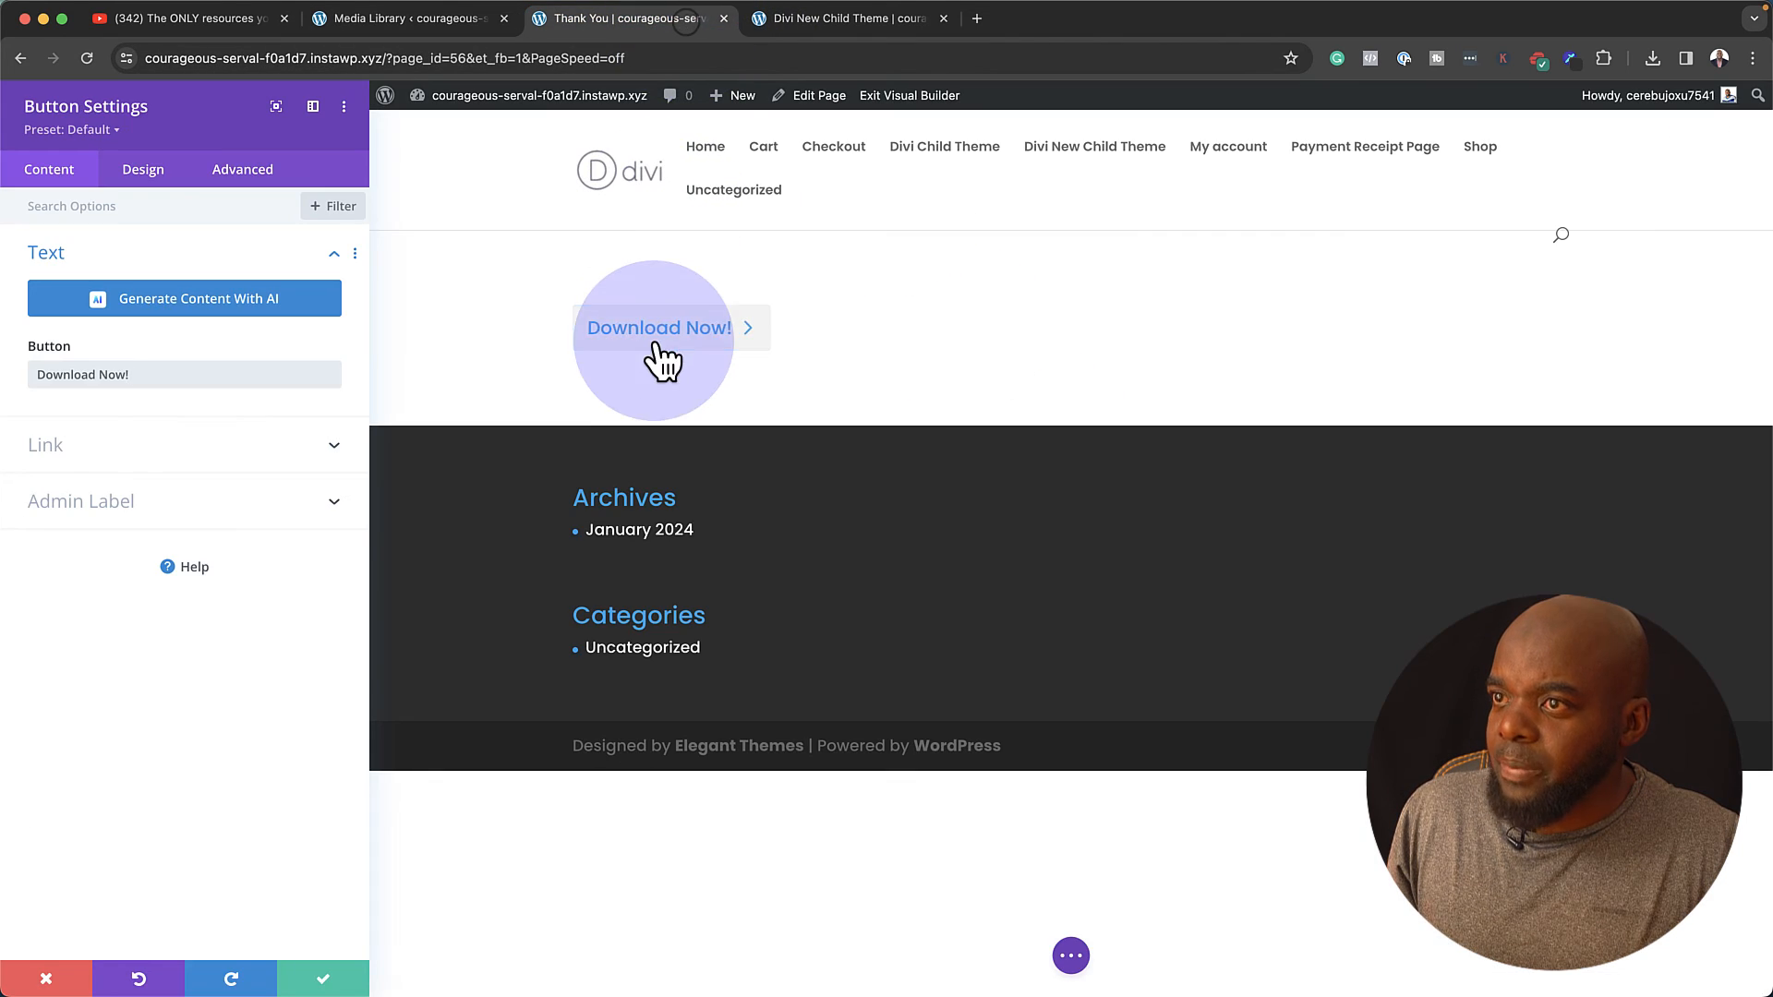
left_click(130, 462)
left_click(158, 384)
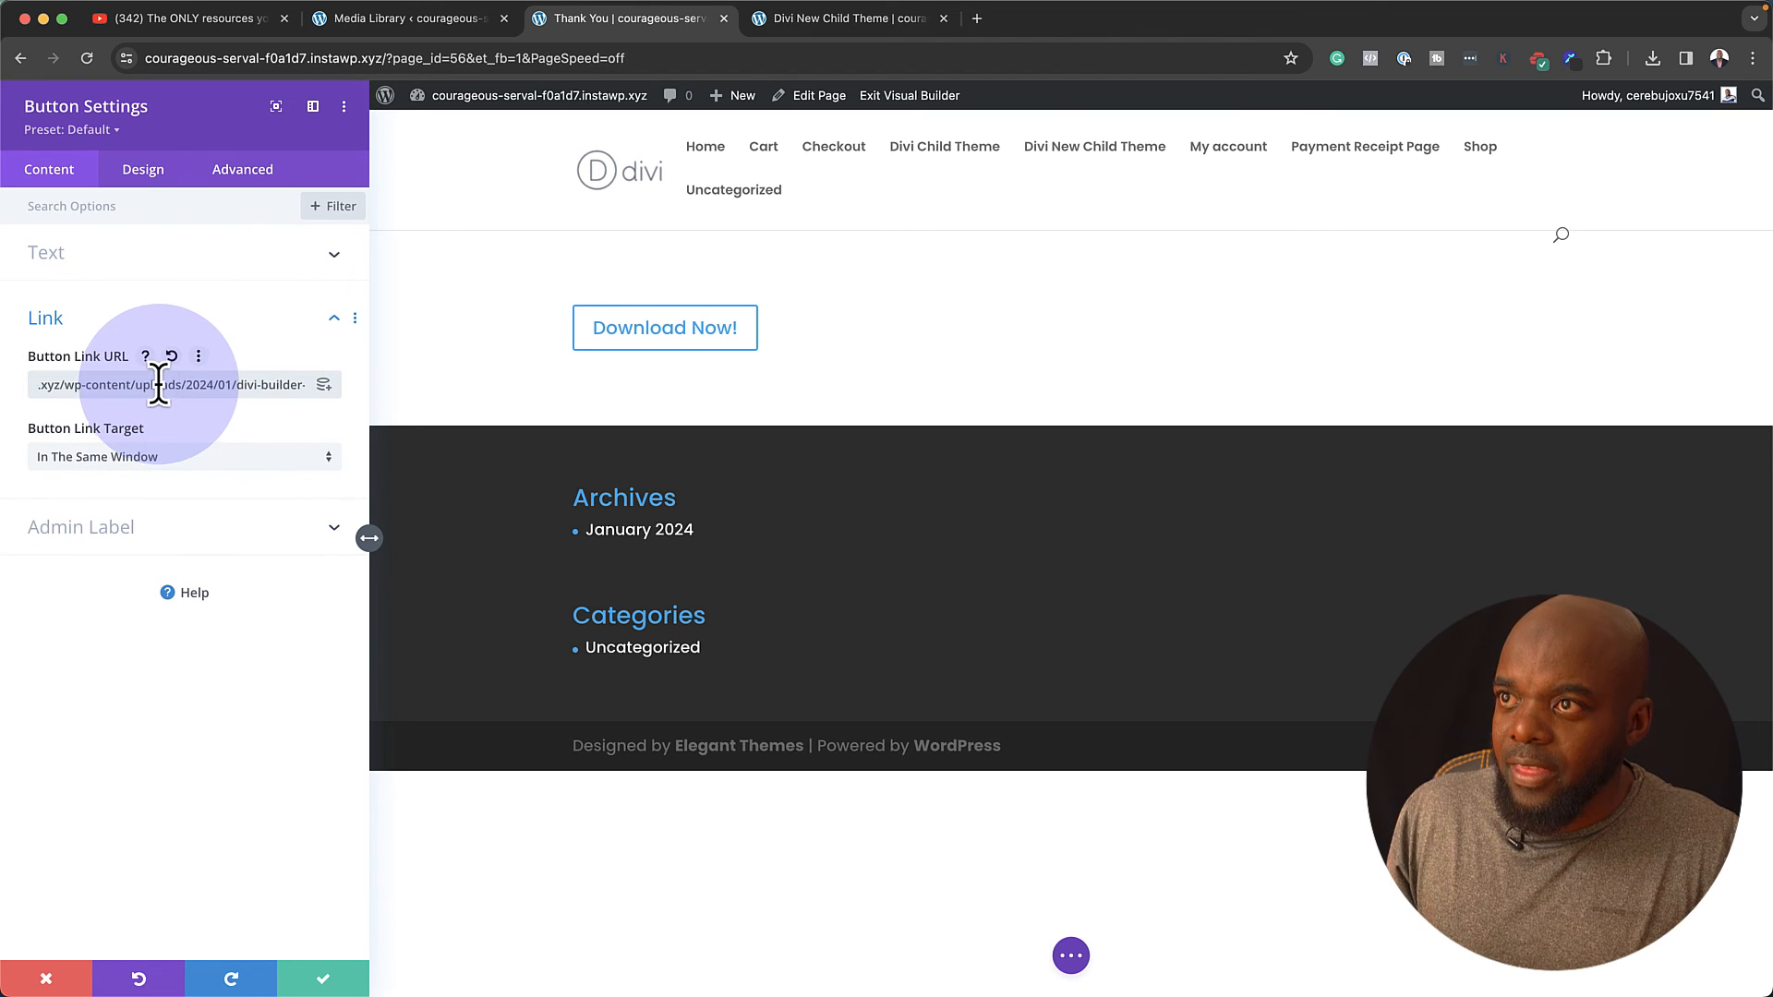
- Center-align the Download Now! button and apply its module settings
left_click(159, 169)
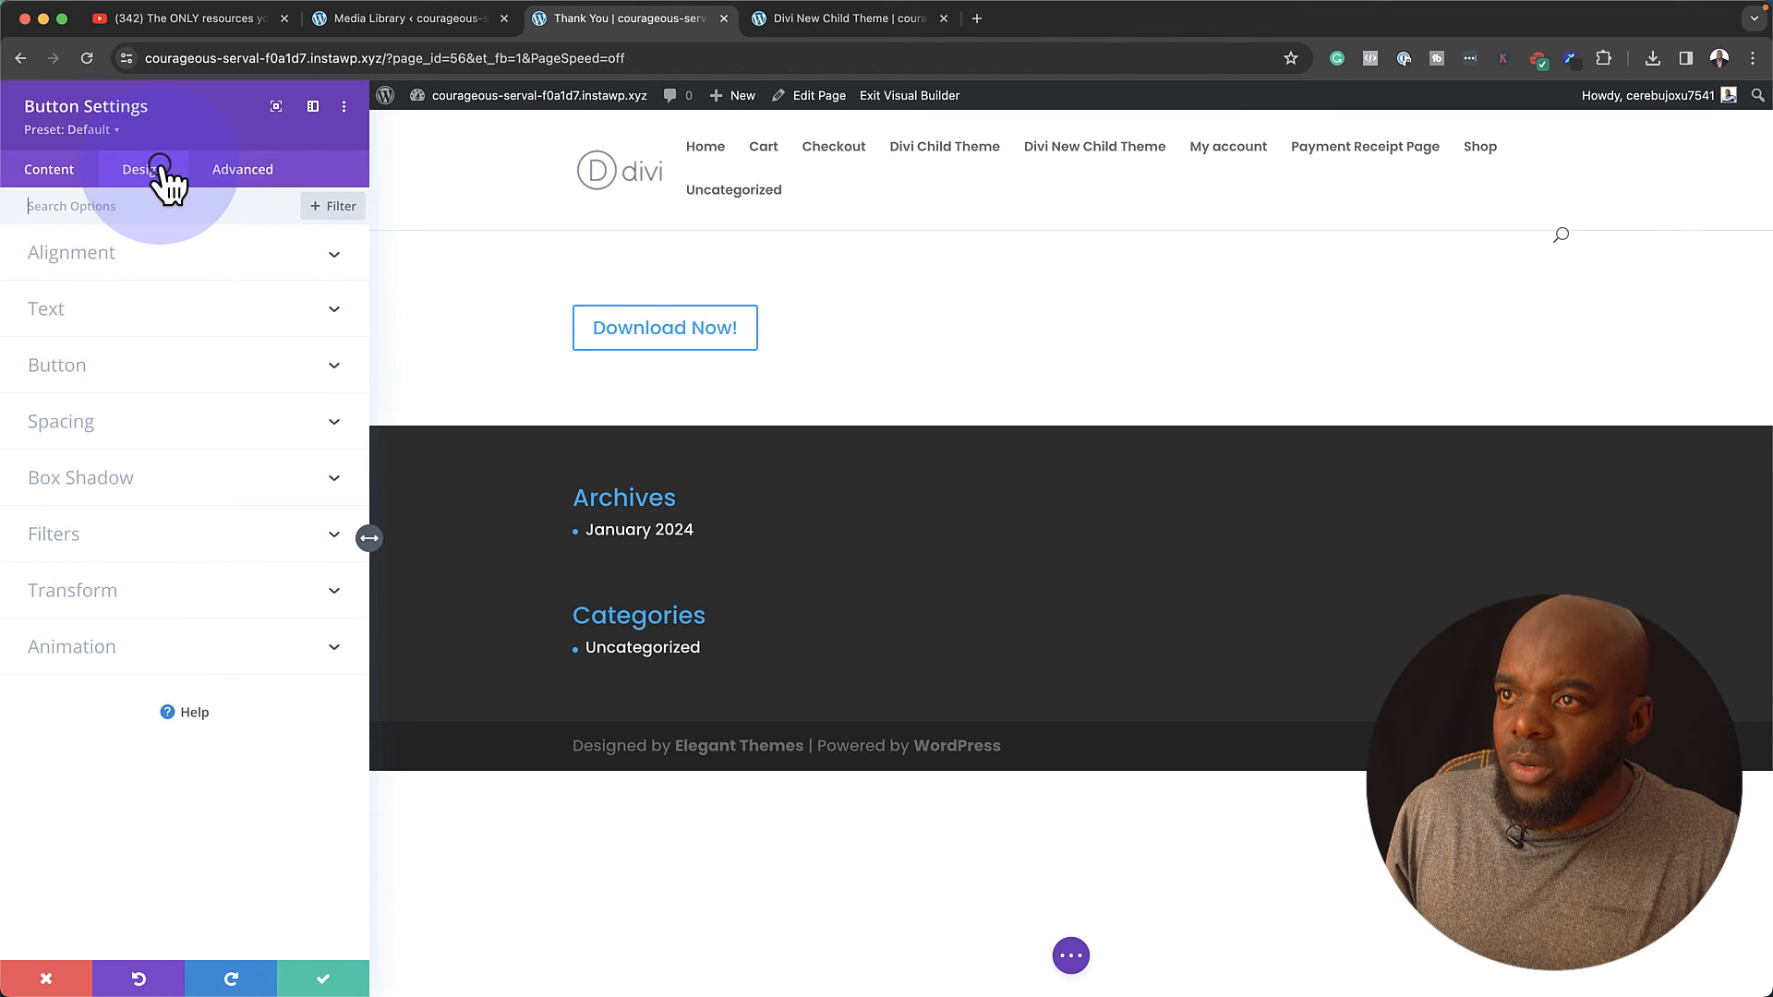
left_click(118, 253)
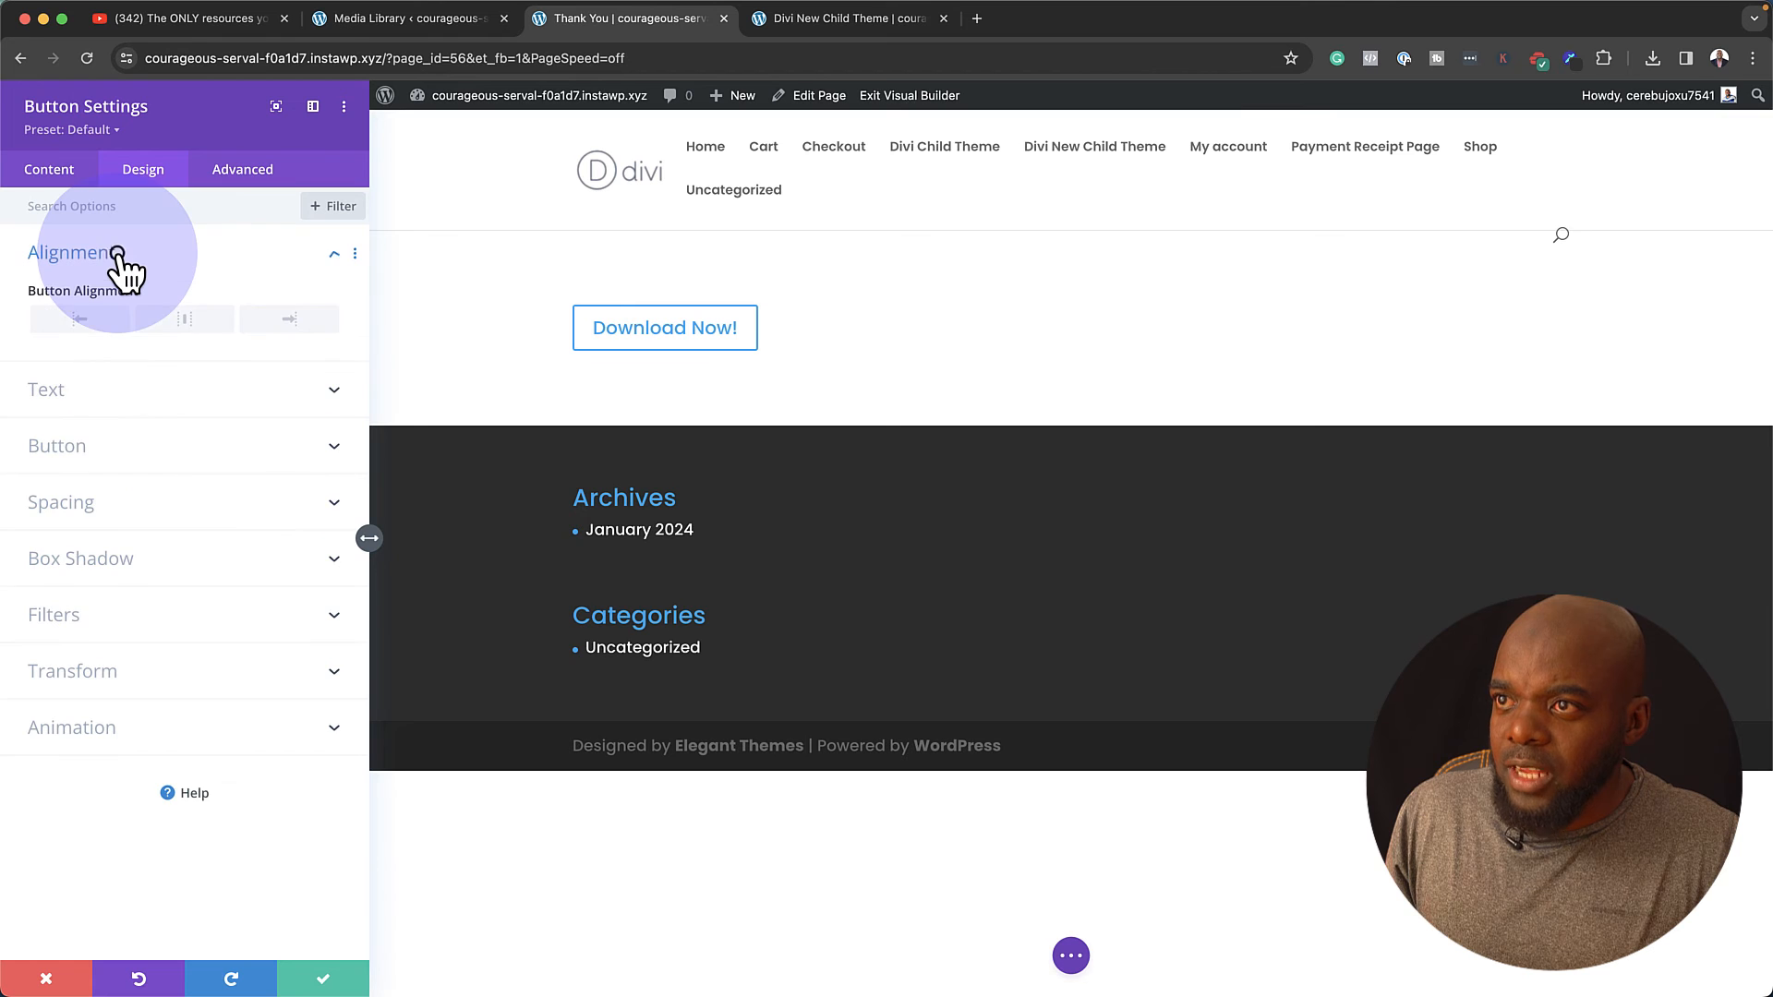
left_click(183, 318)
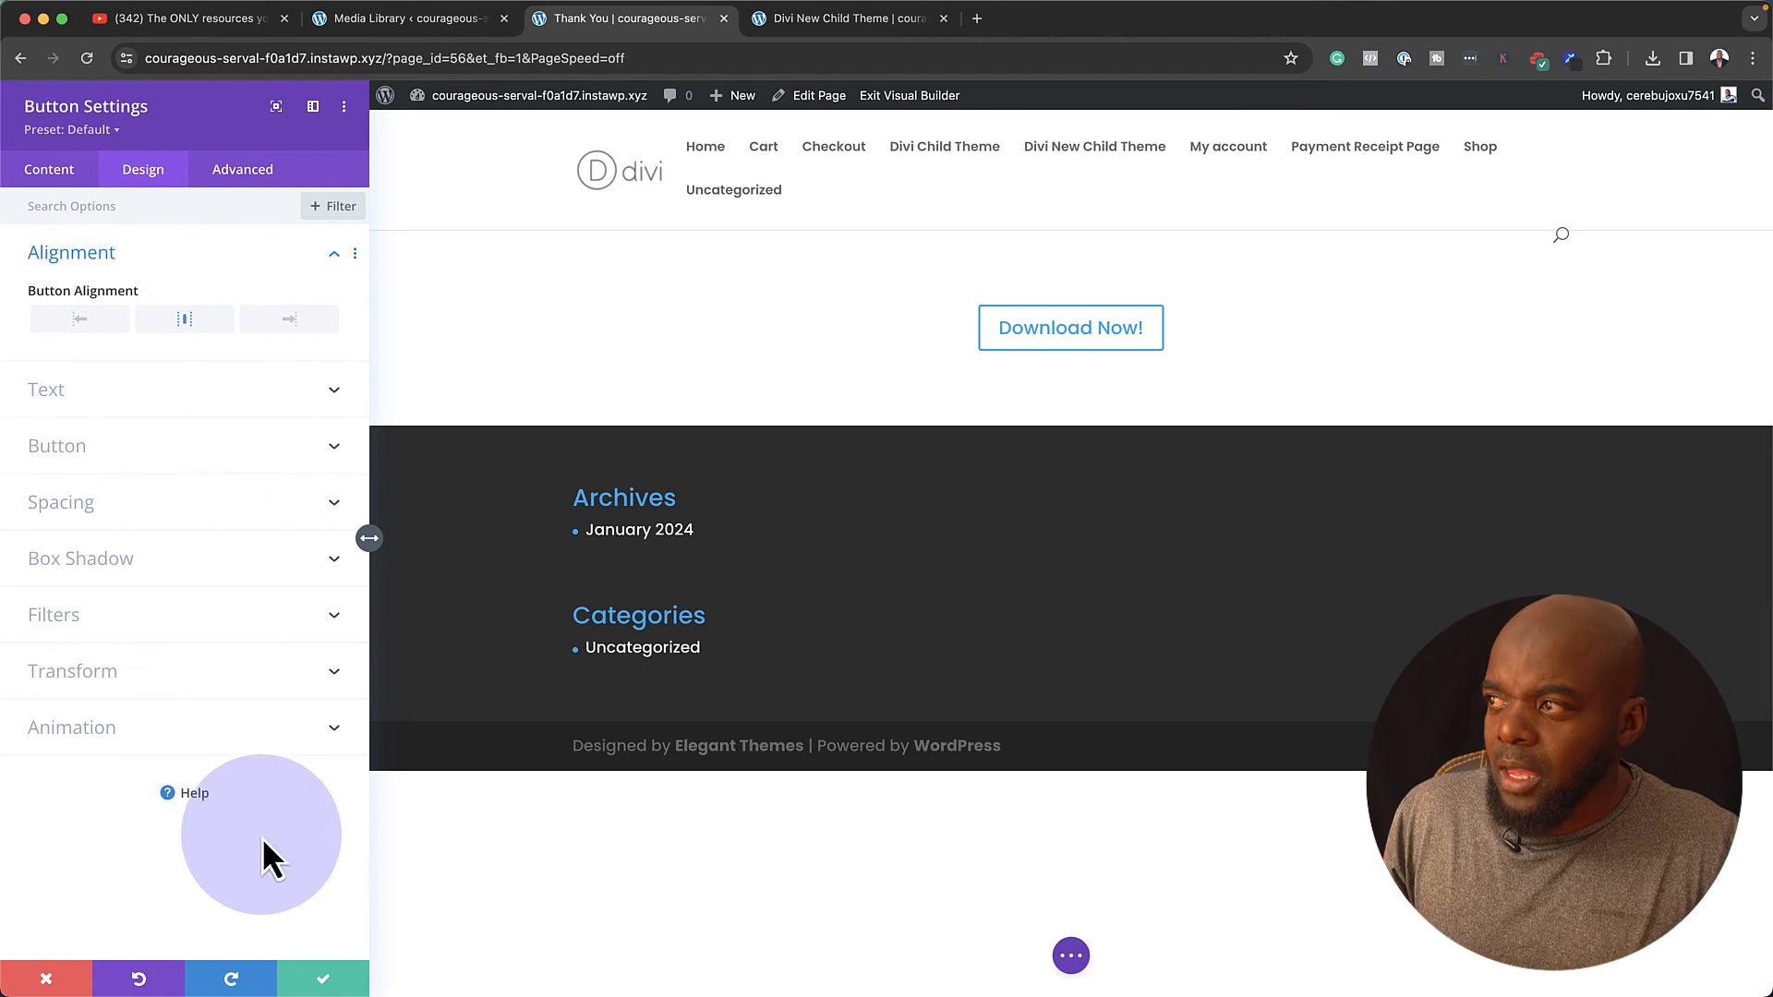
left_click(323, 981)
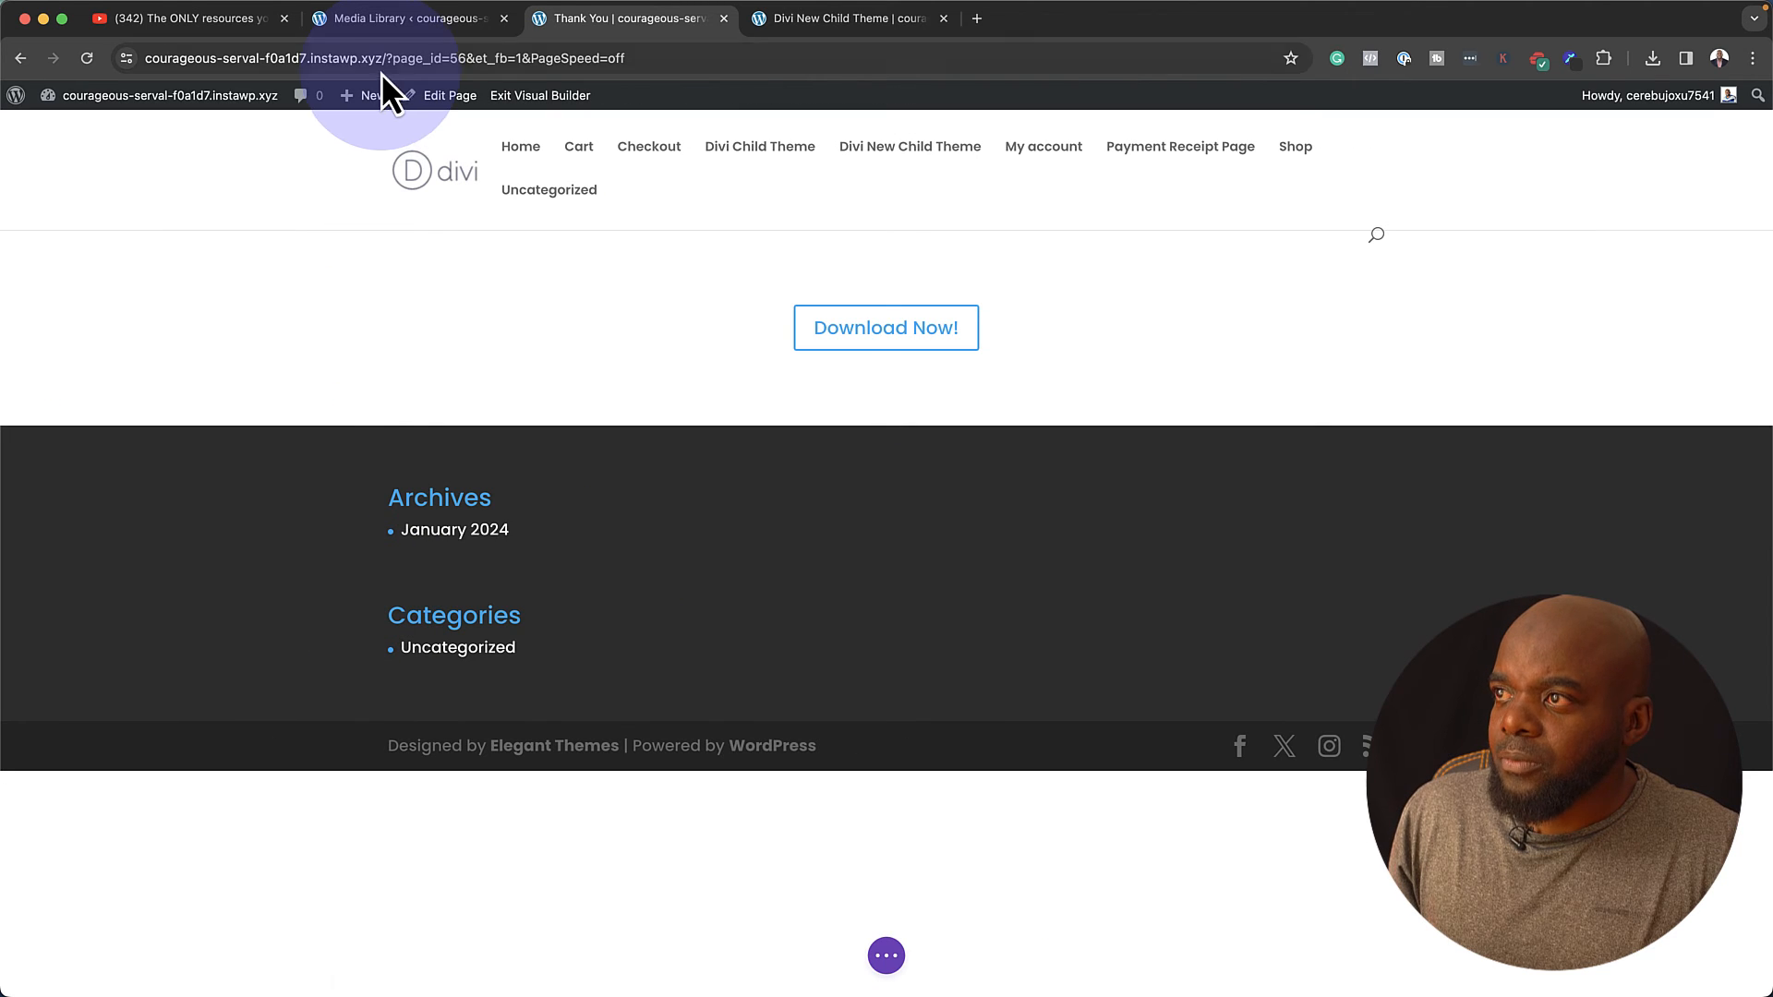
- Open the Fluent Forms global settings and exit the visual builder on the Thank You page
left_click(397, 19)
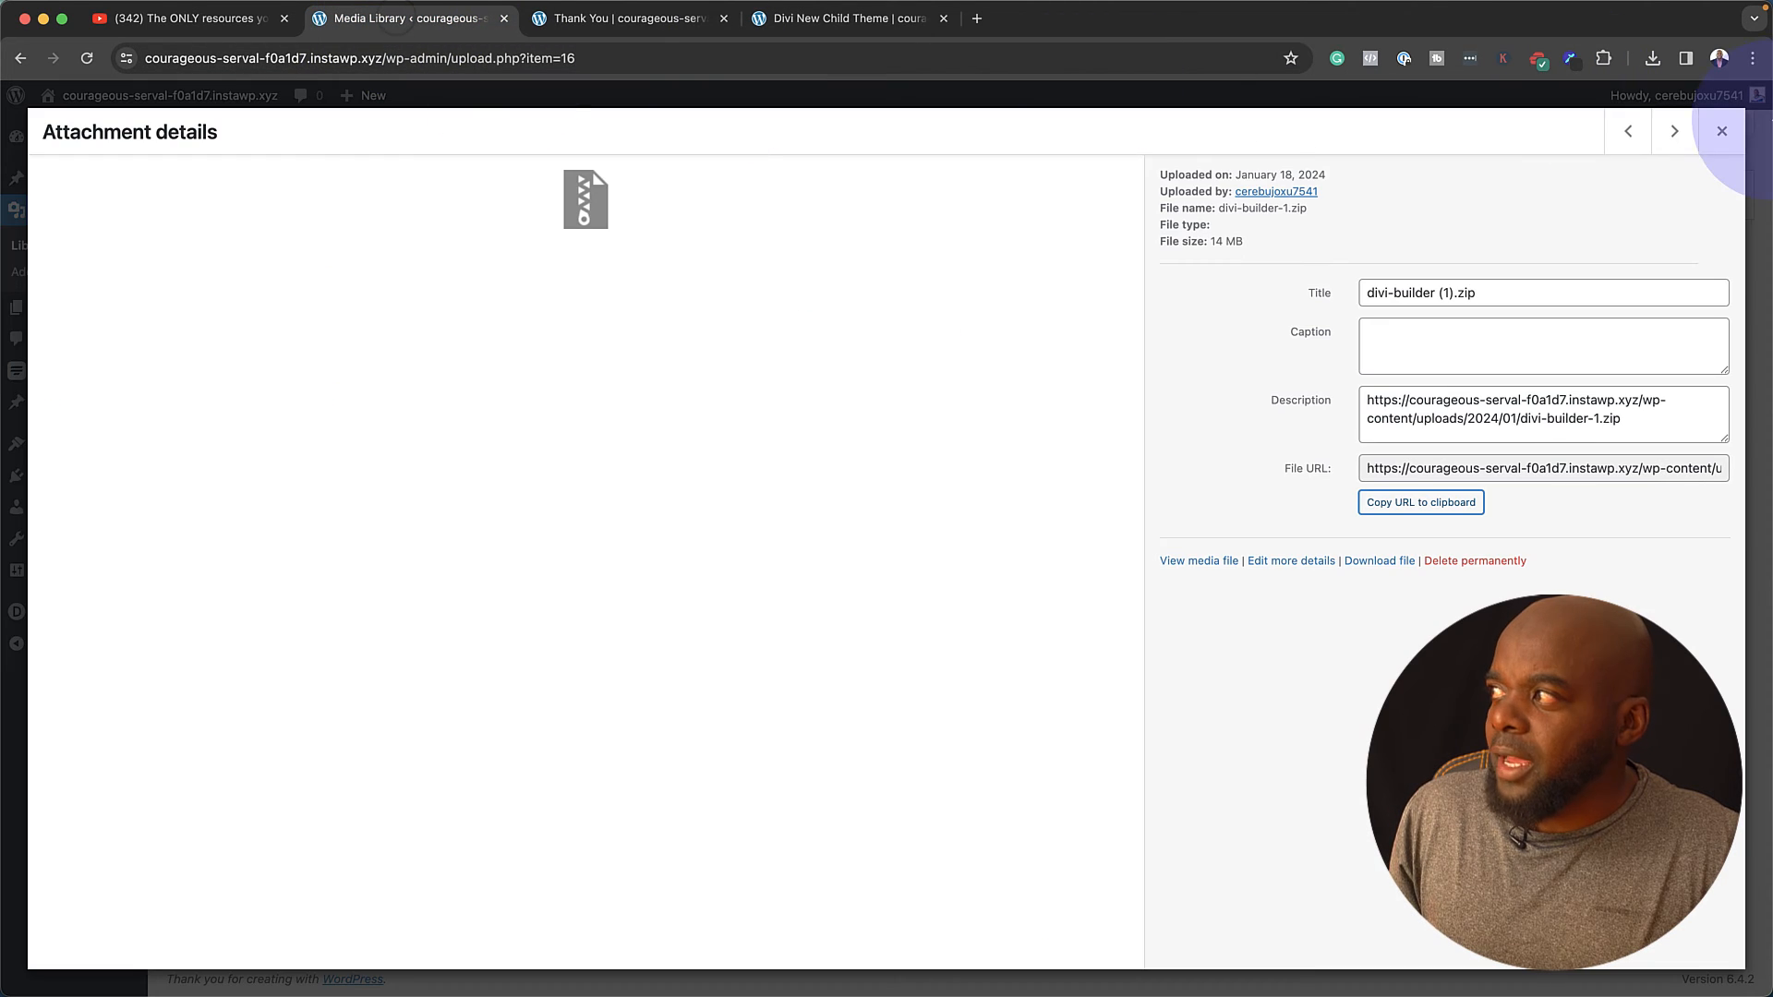
left_click(1724, 132)
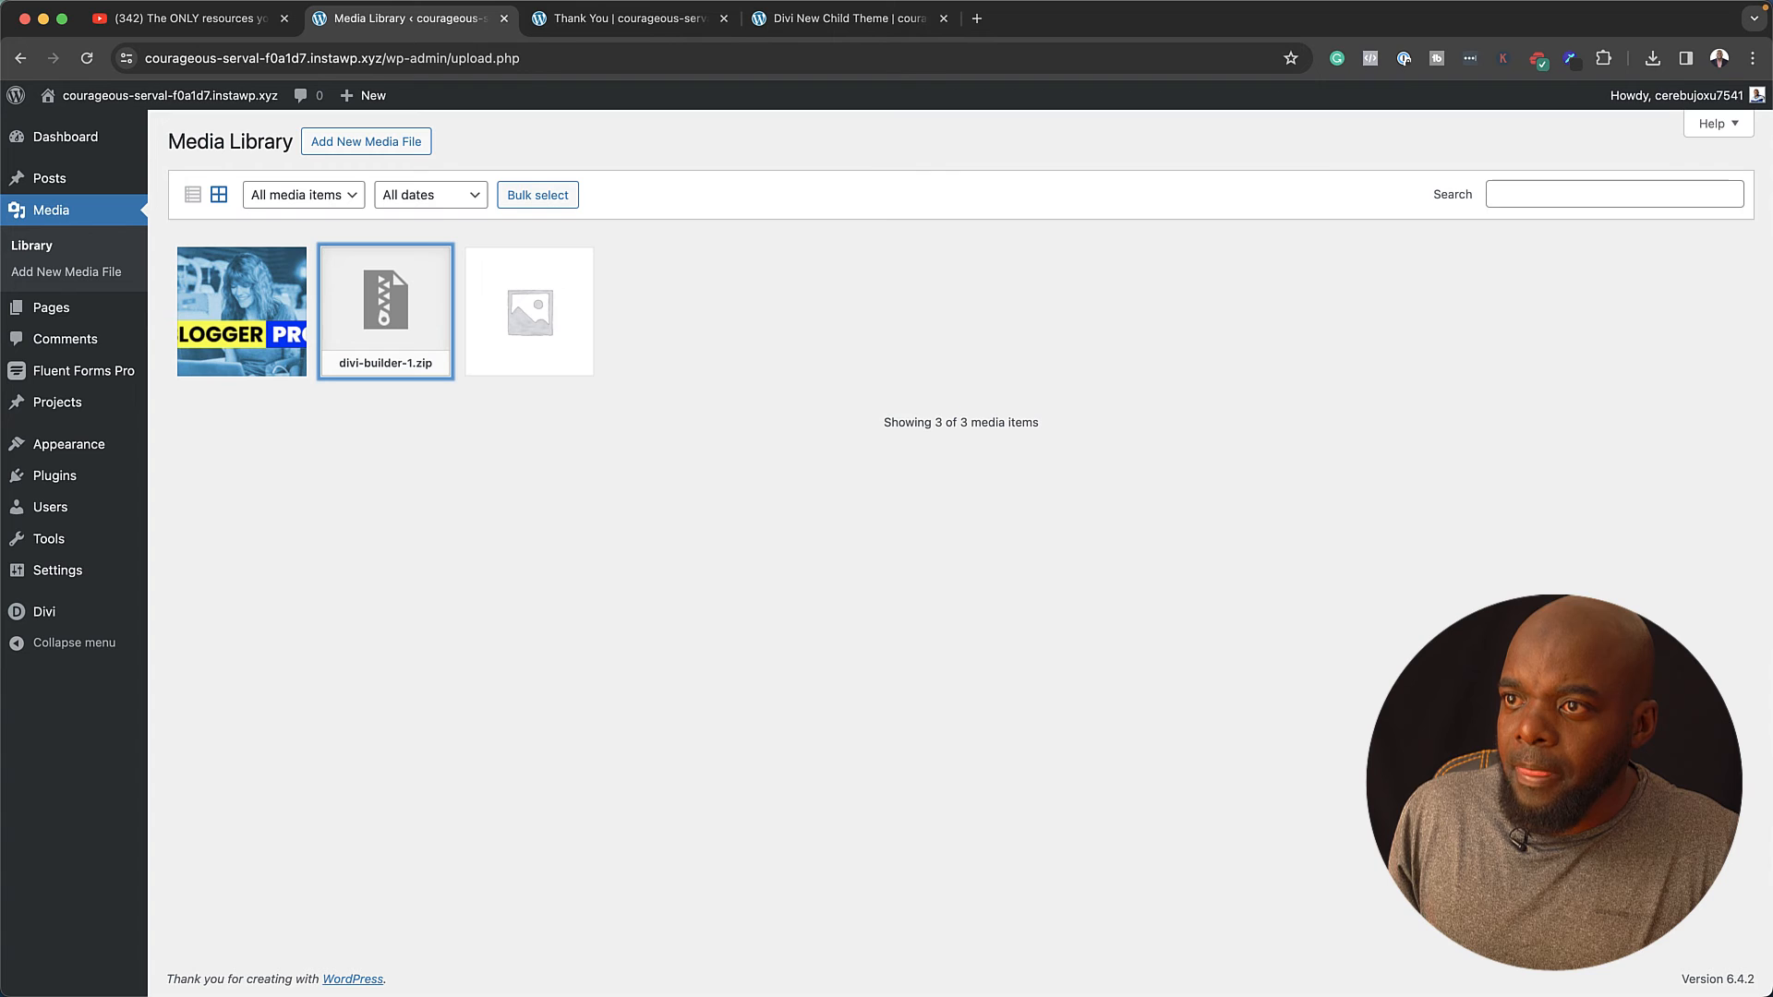
mouse_move(97, 374)
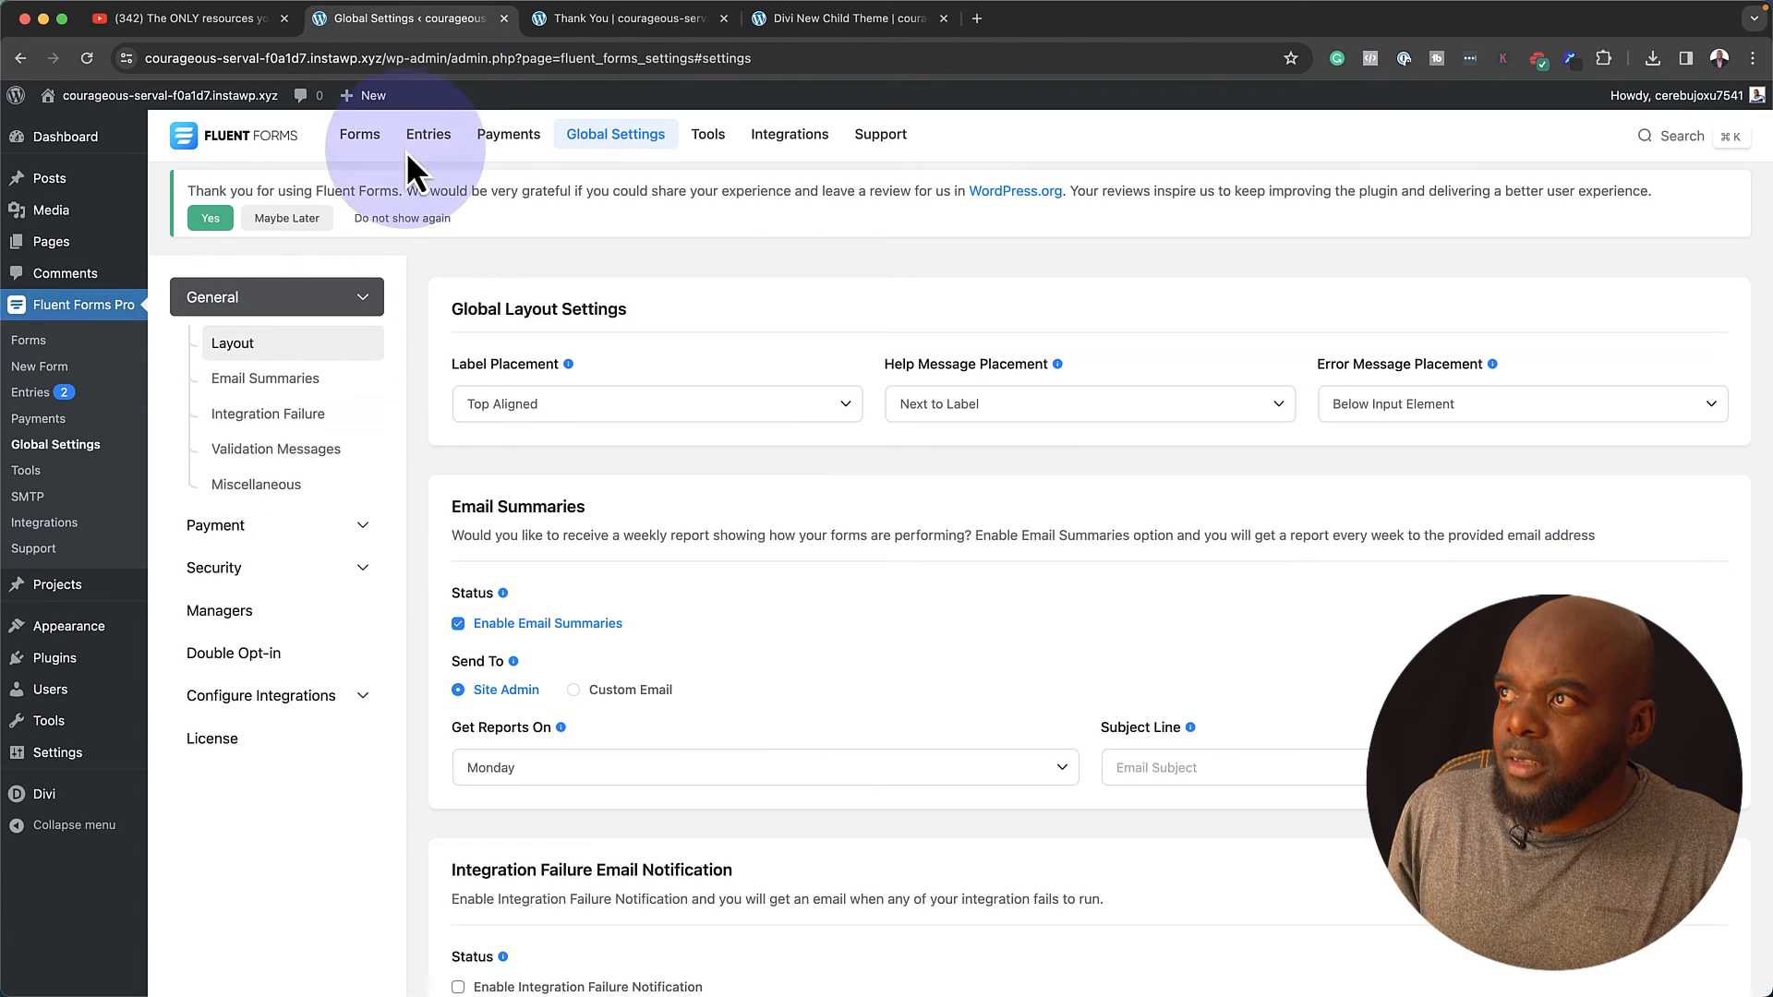
left_click(635, 19)
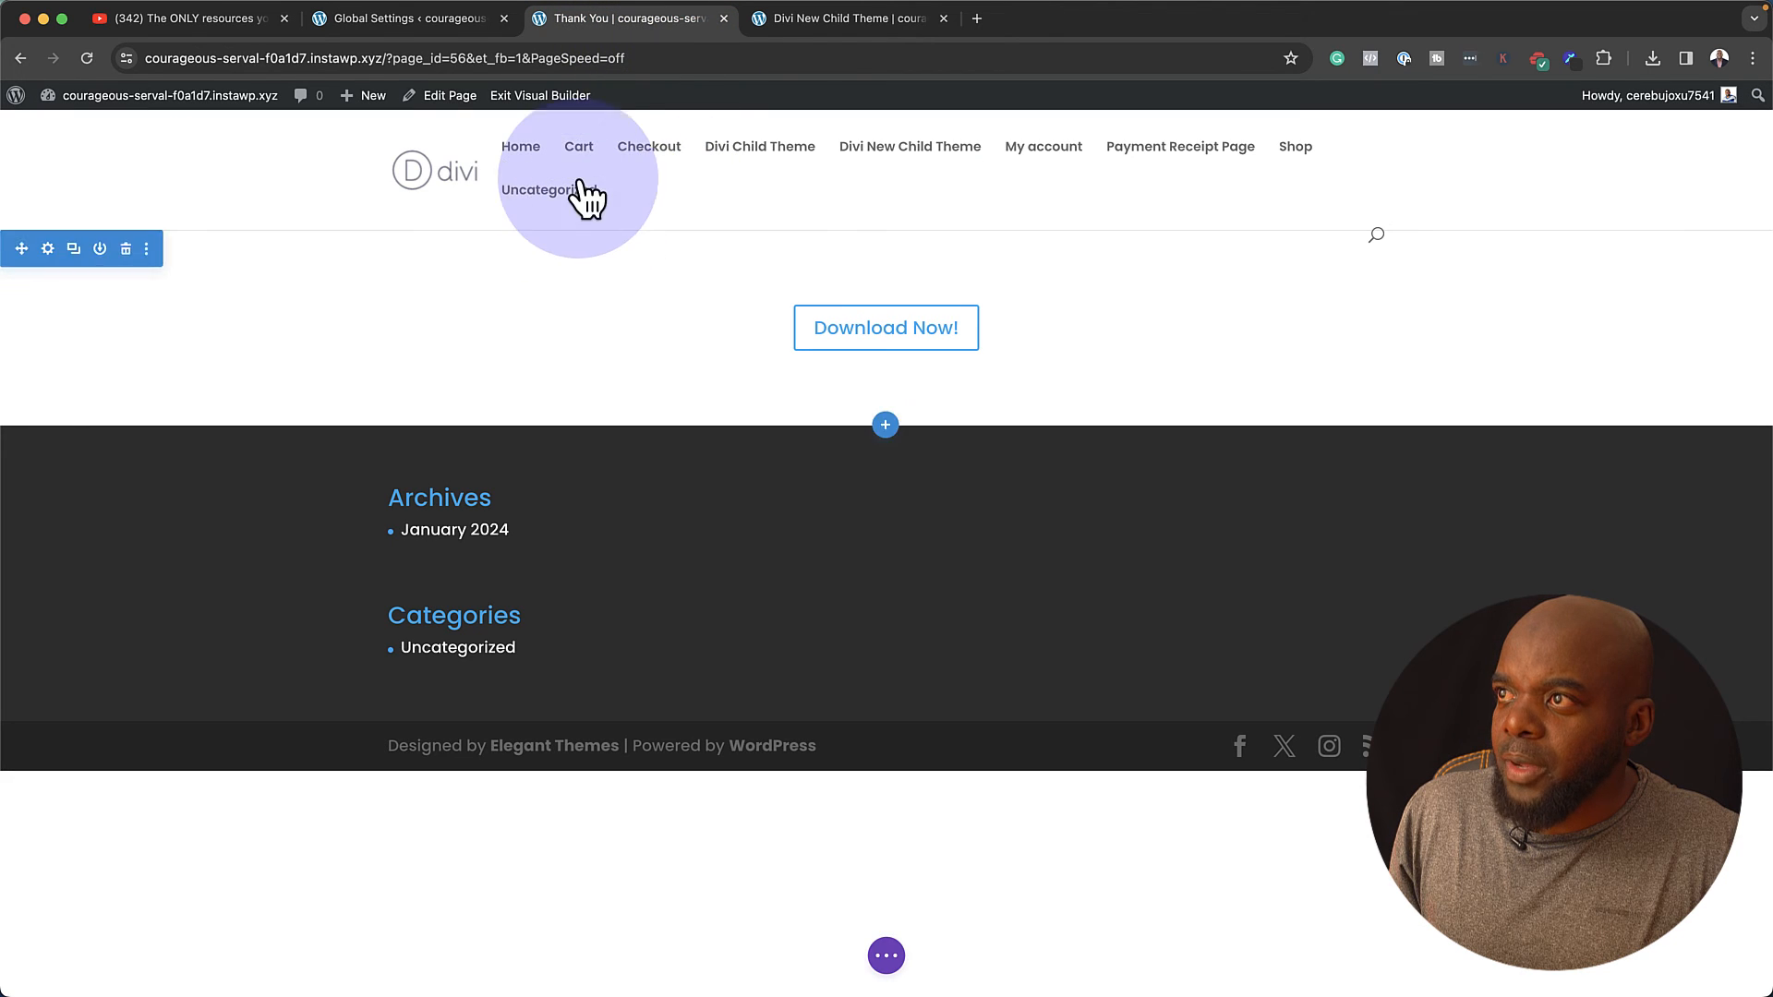
left_click(552, 96)
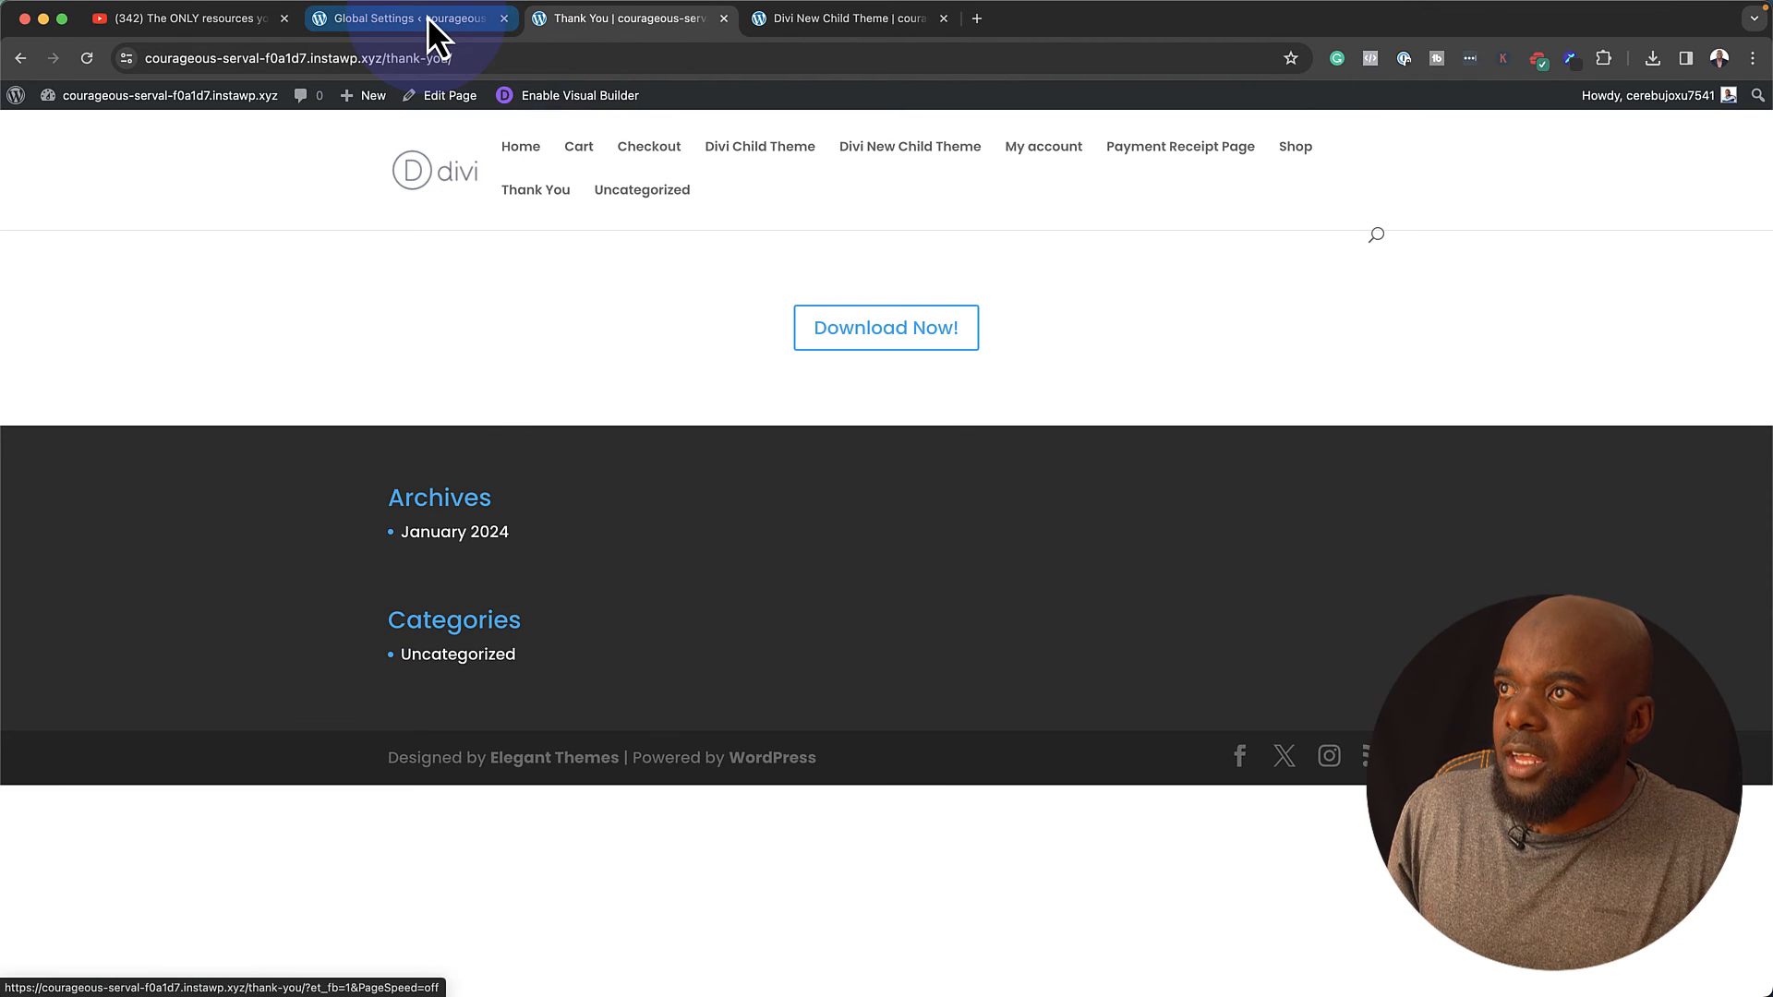
- Open the Pages & Subscription Management section of the Fluent Forms payment settings
left_click(427, 22)
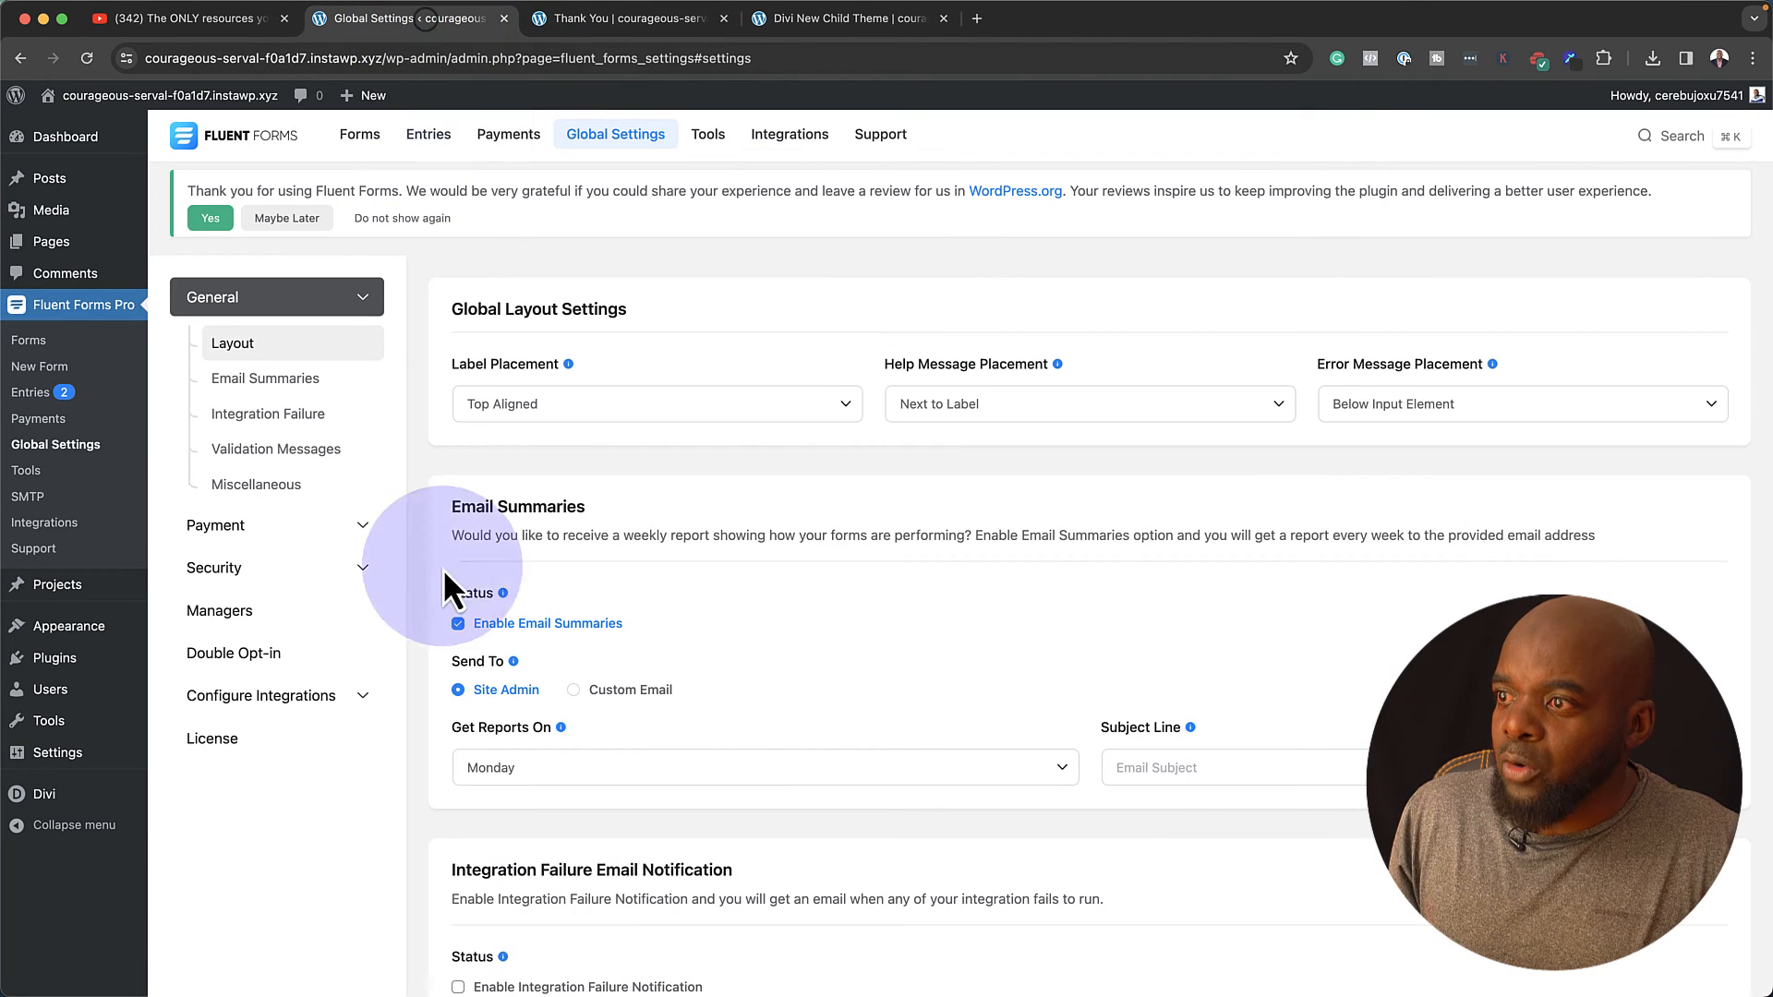
left_click(248, 531)
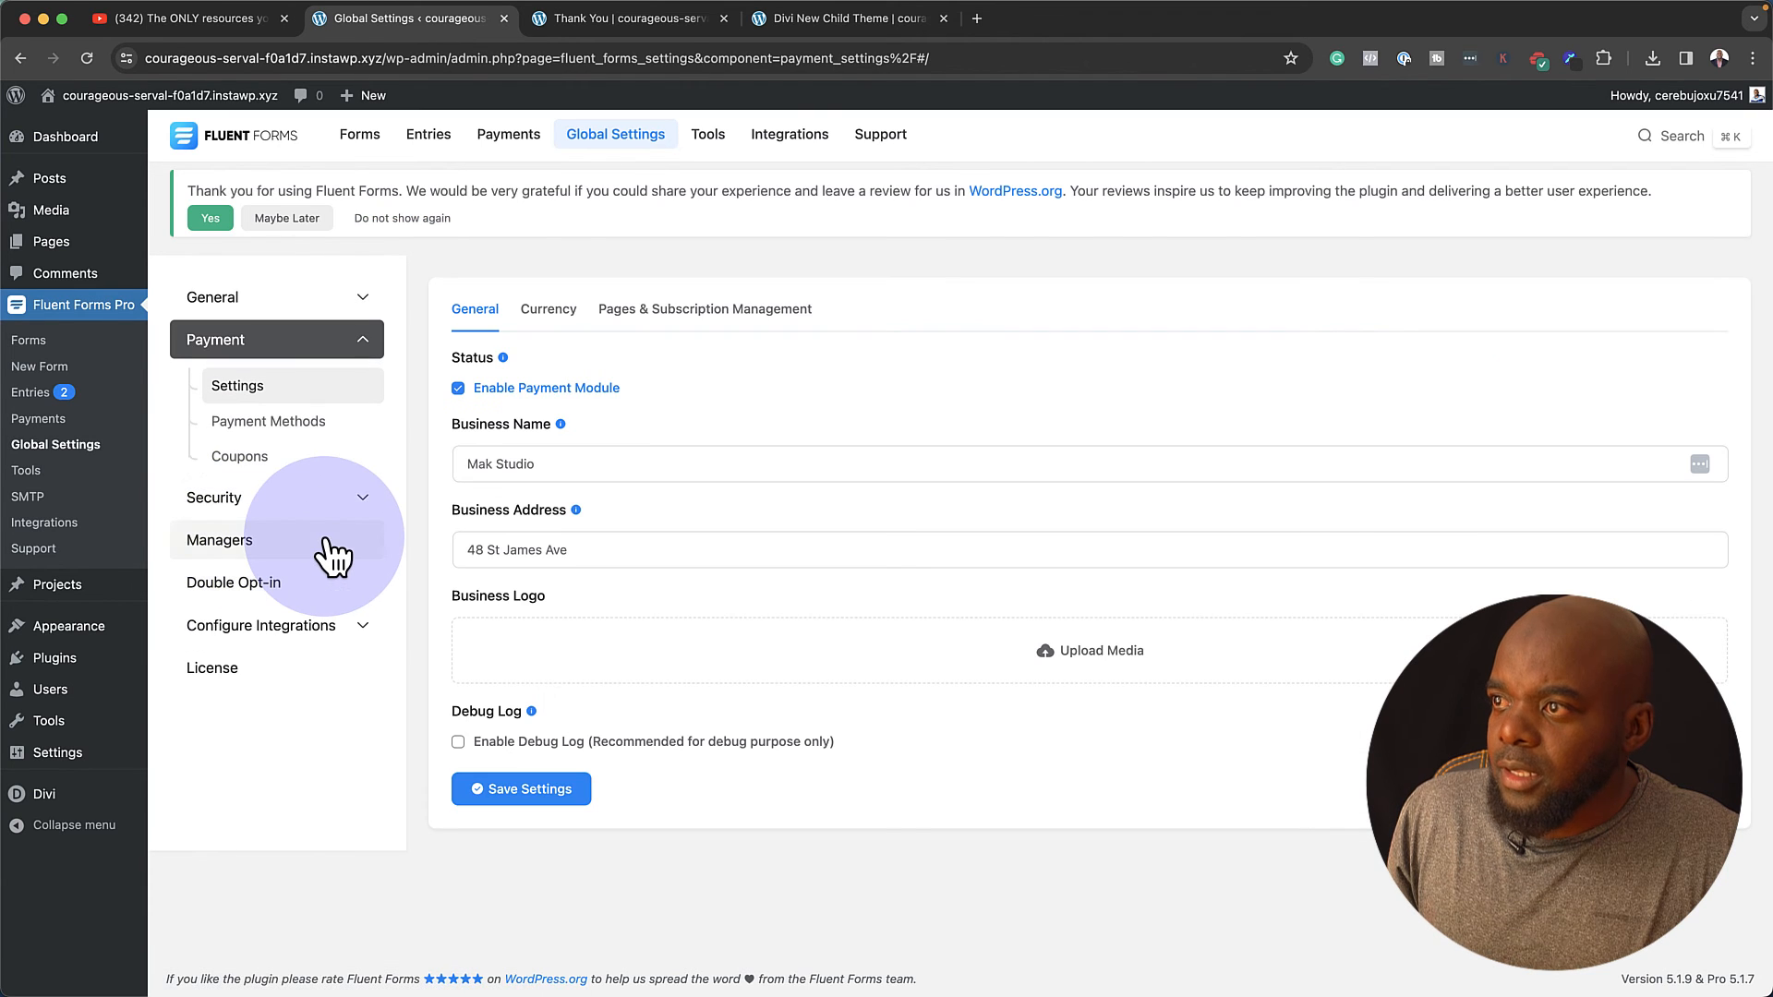
left_click(647, 314)
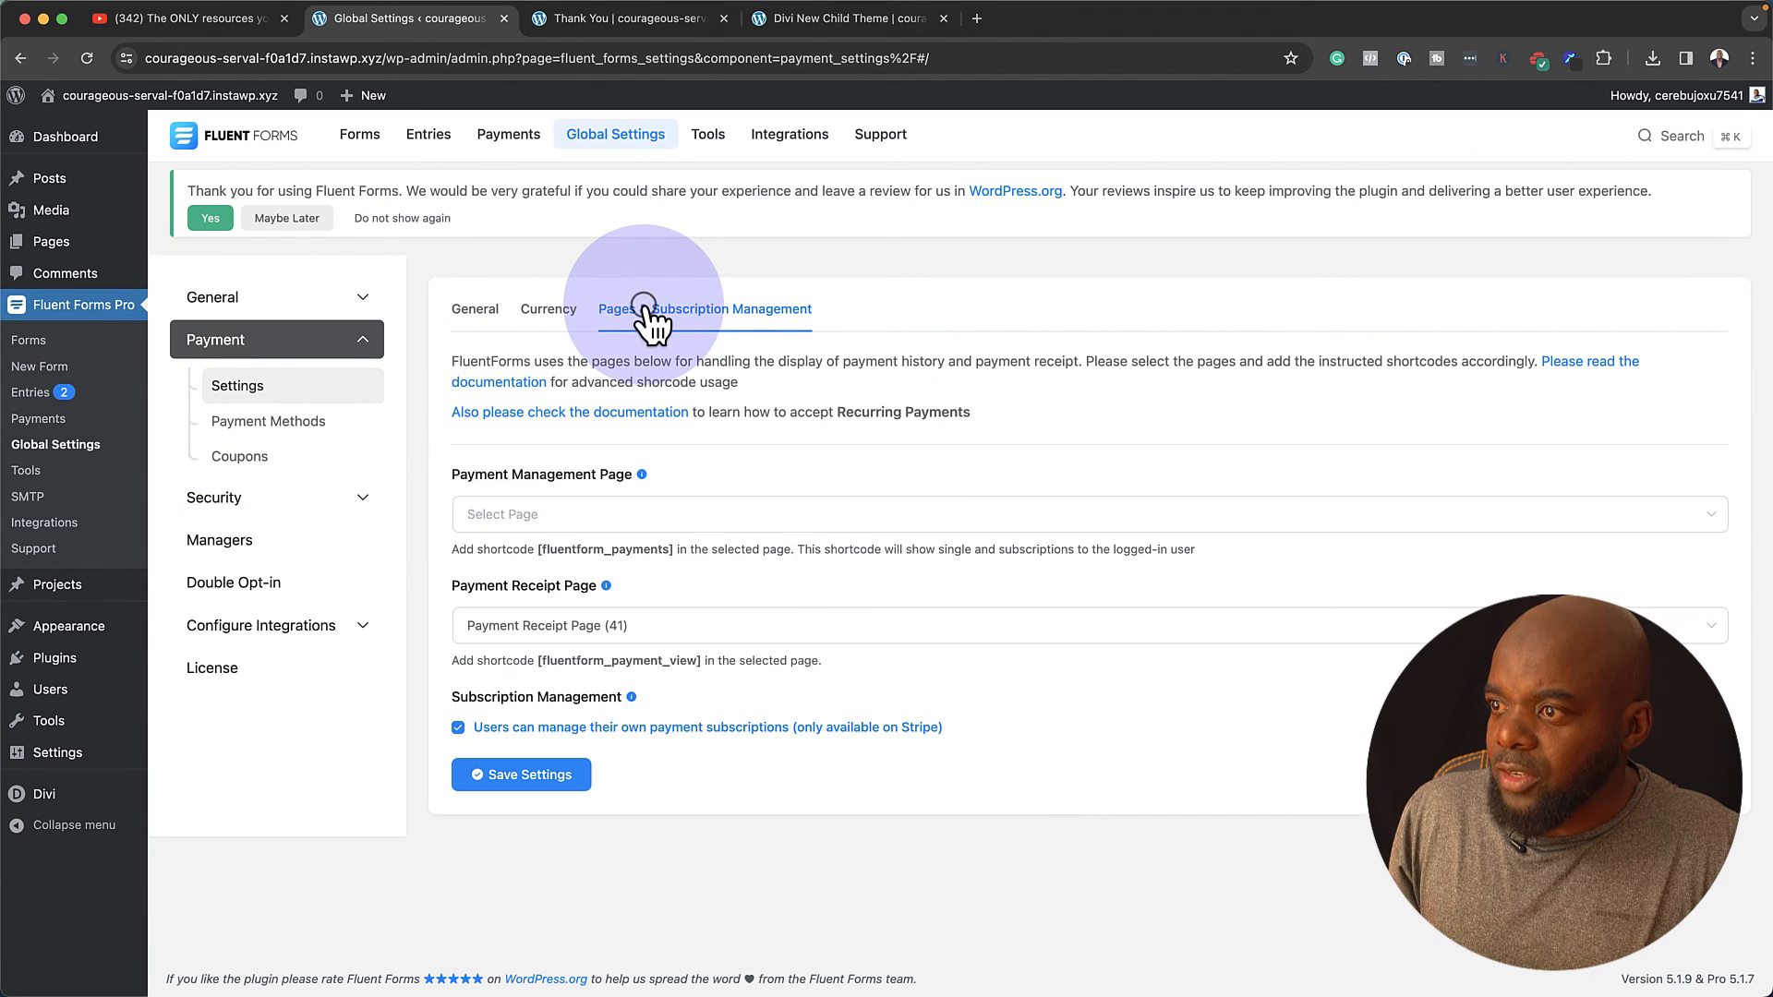
- Set the Payment Receipt Page to Divi New Child Theme (52) and select the [fluentform_payment_view] shortcode
left_click(552, 628)
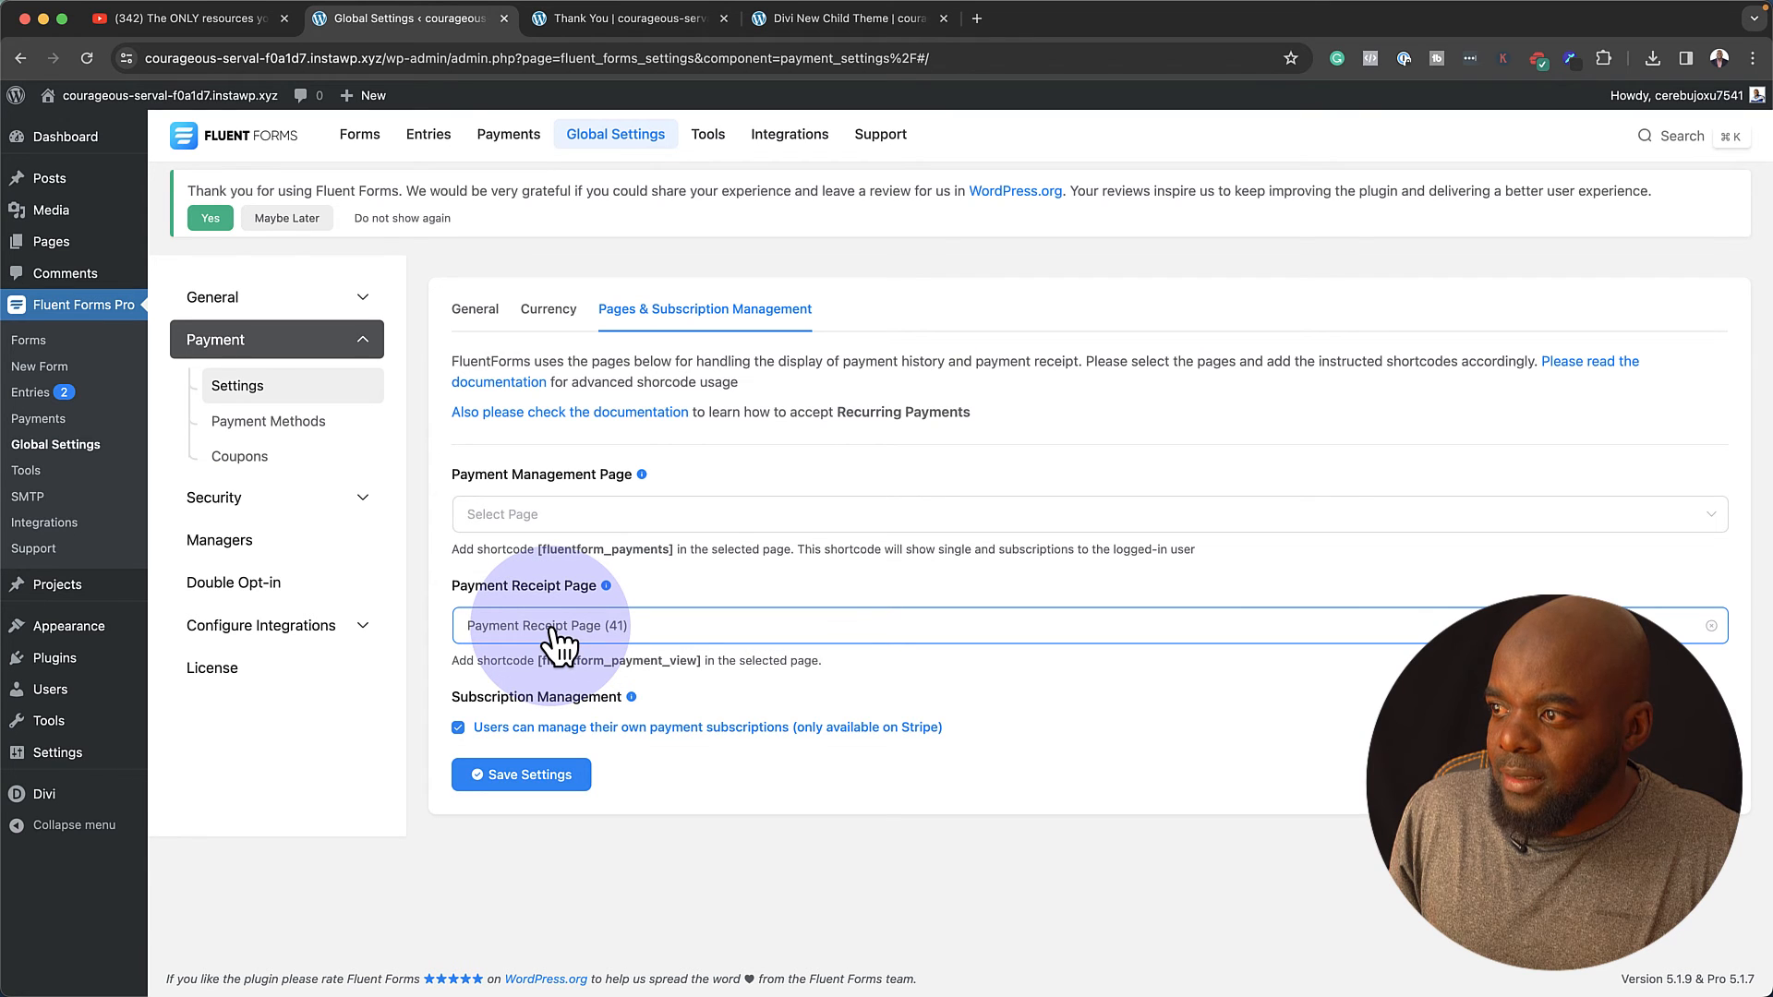
left_click(553, 628)
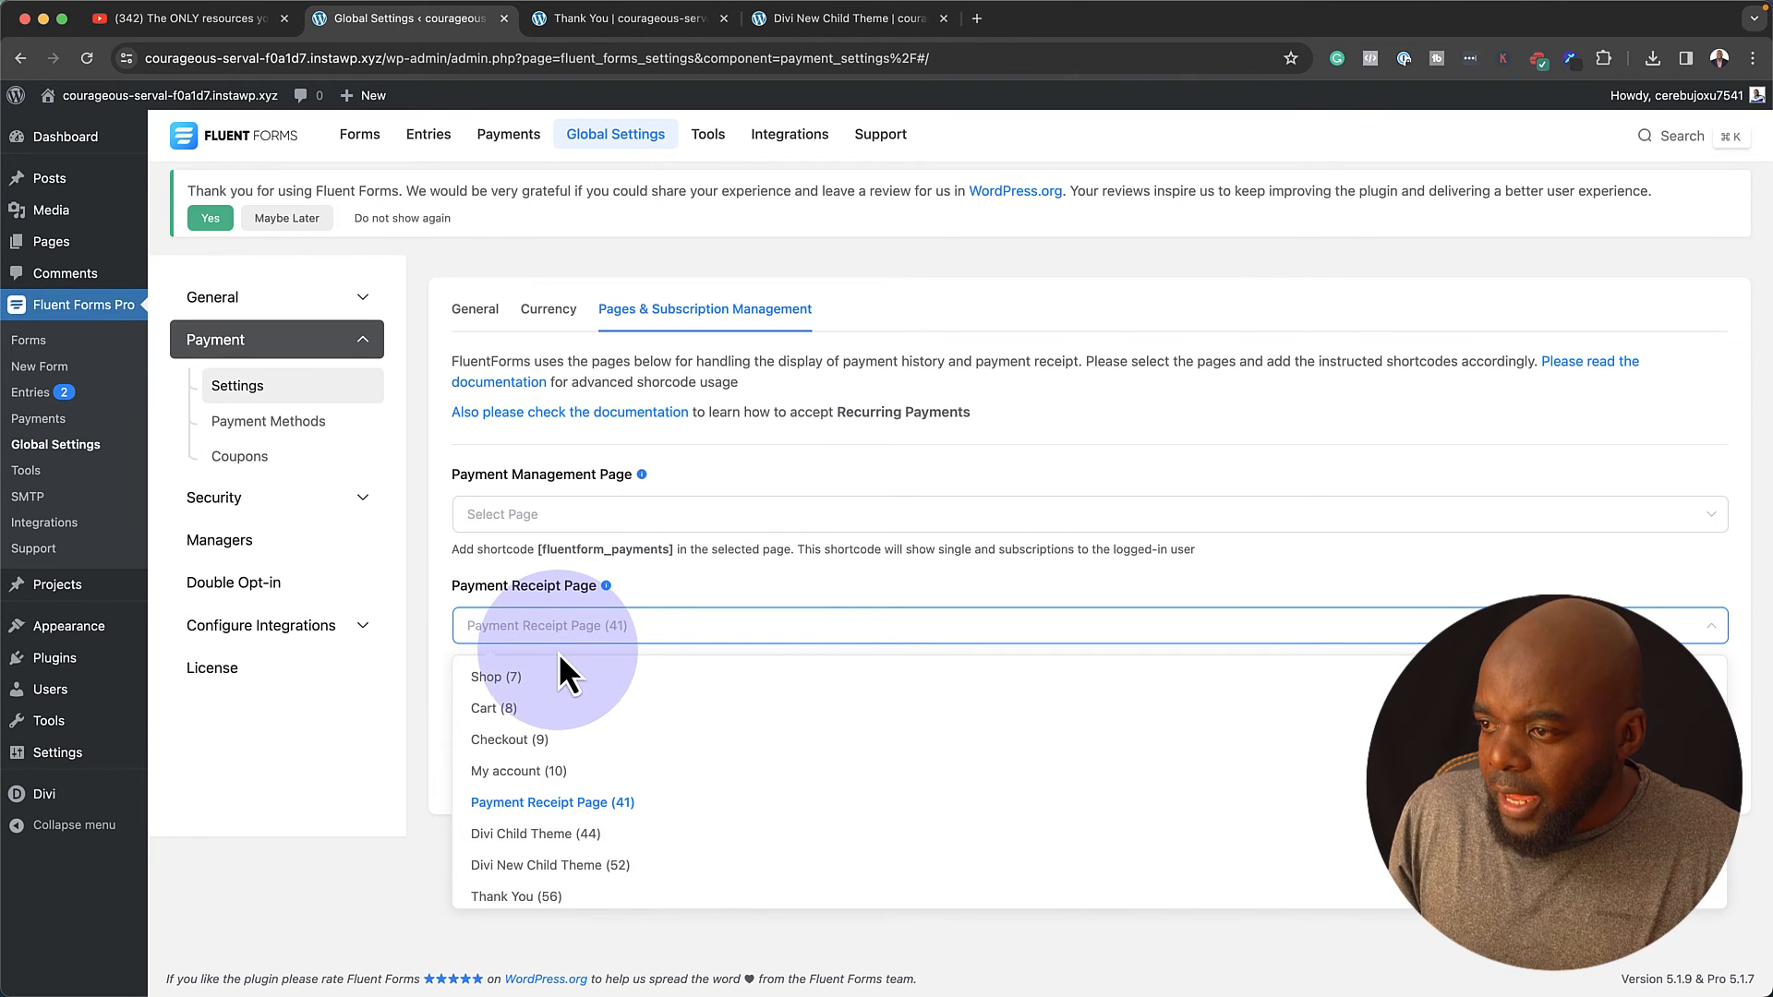
left_click(585, 868)
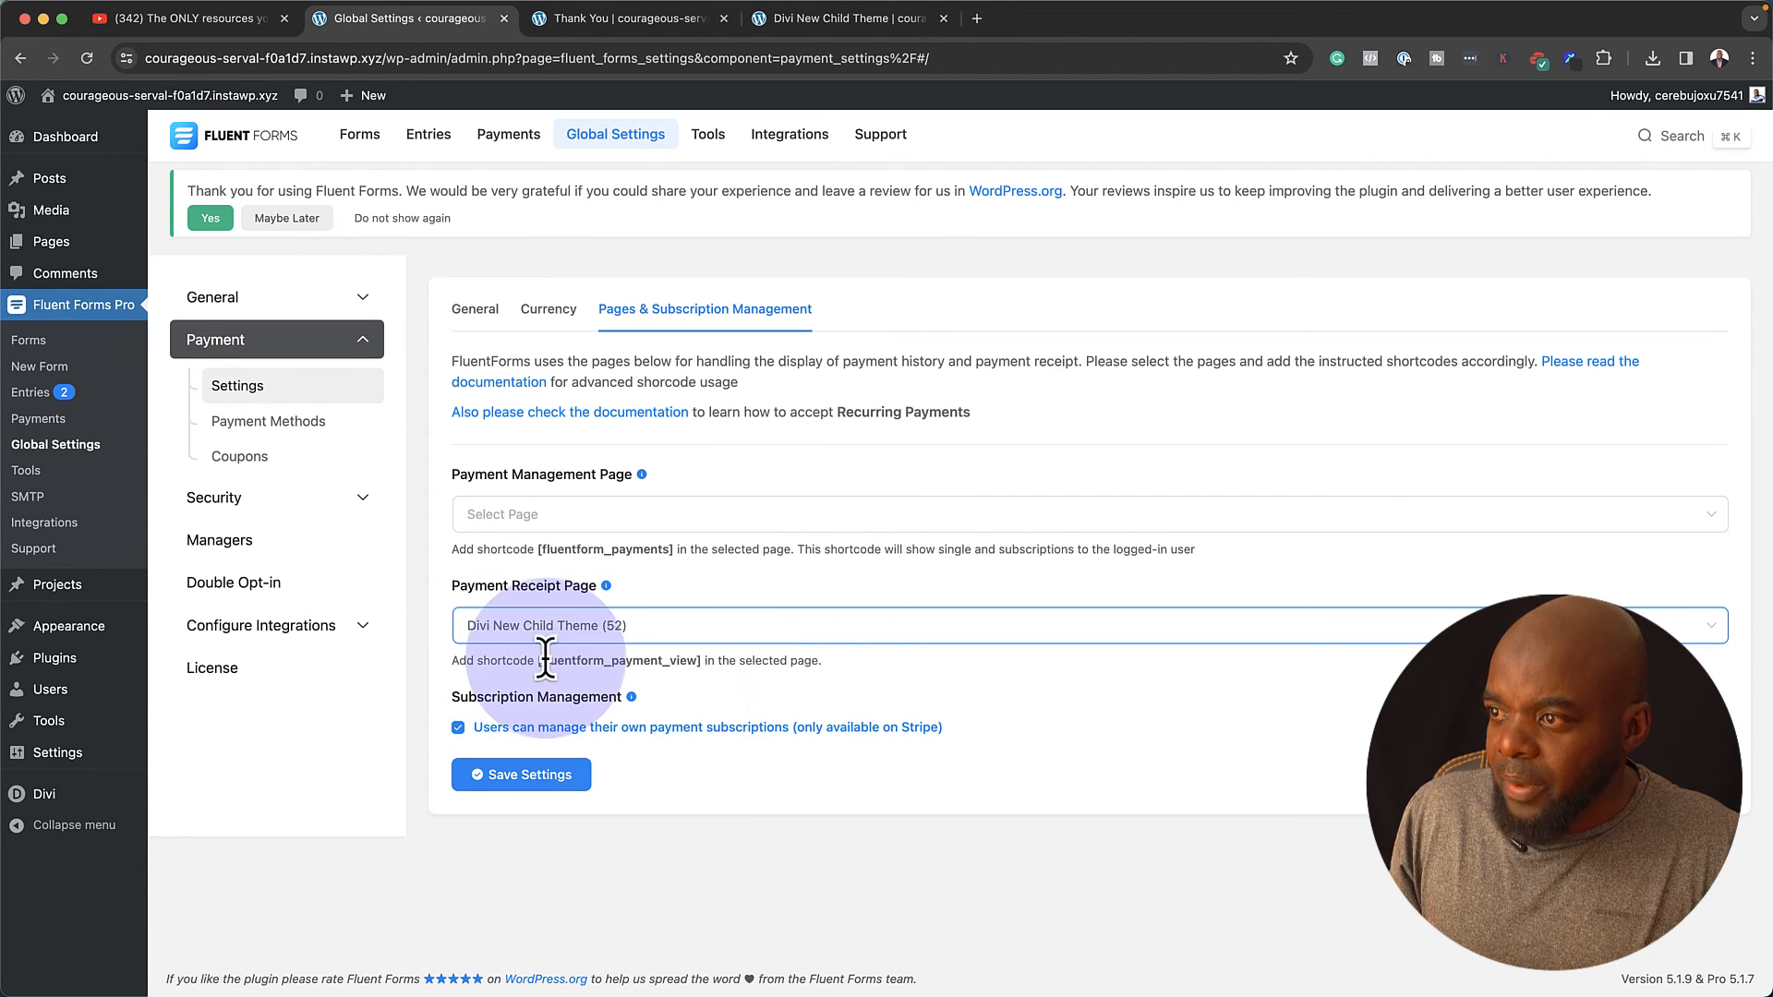
left_click_drag(540, 660, 703, 661)
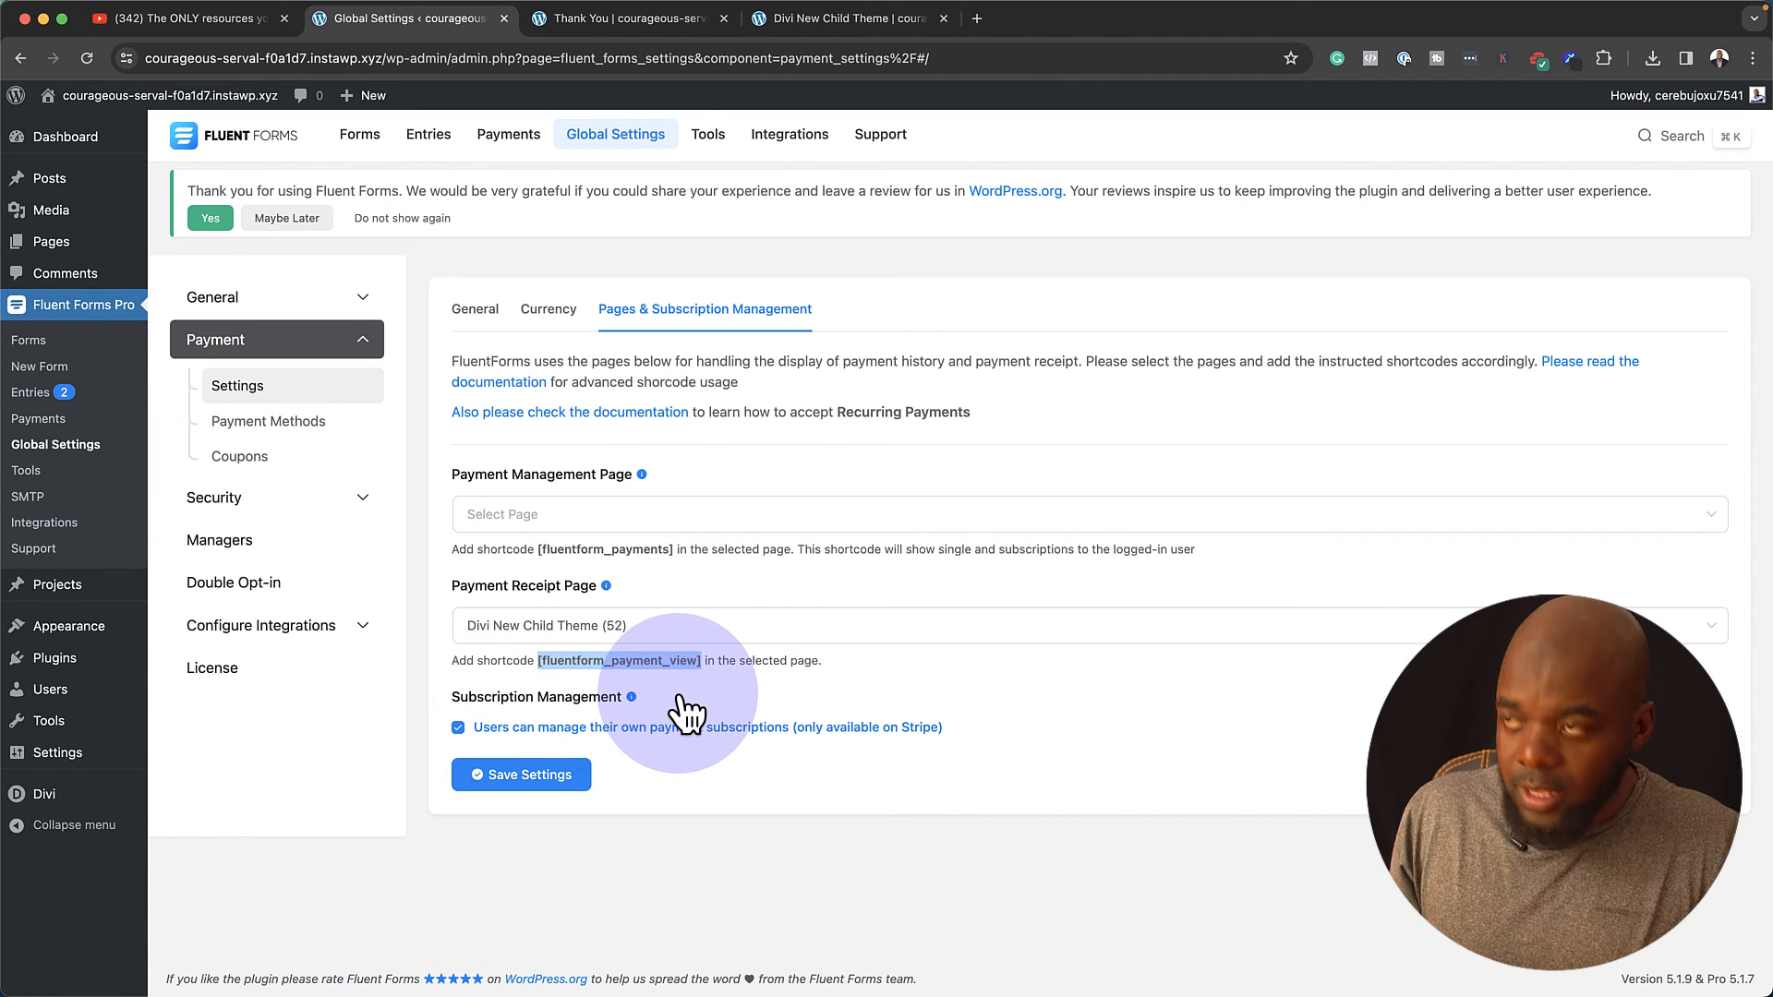
left_click(603, 21)
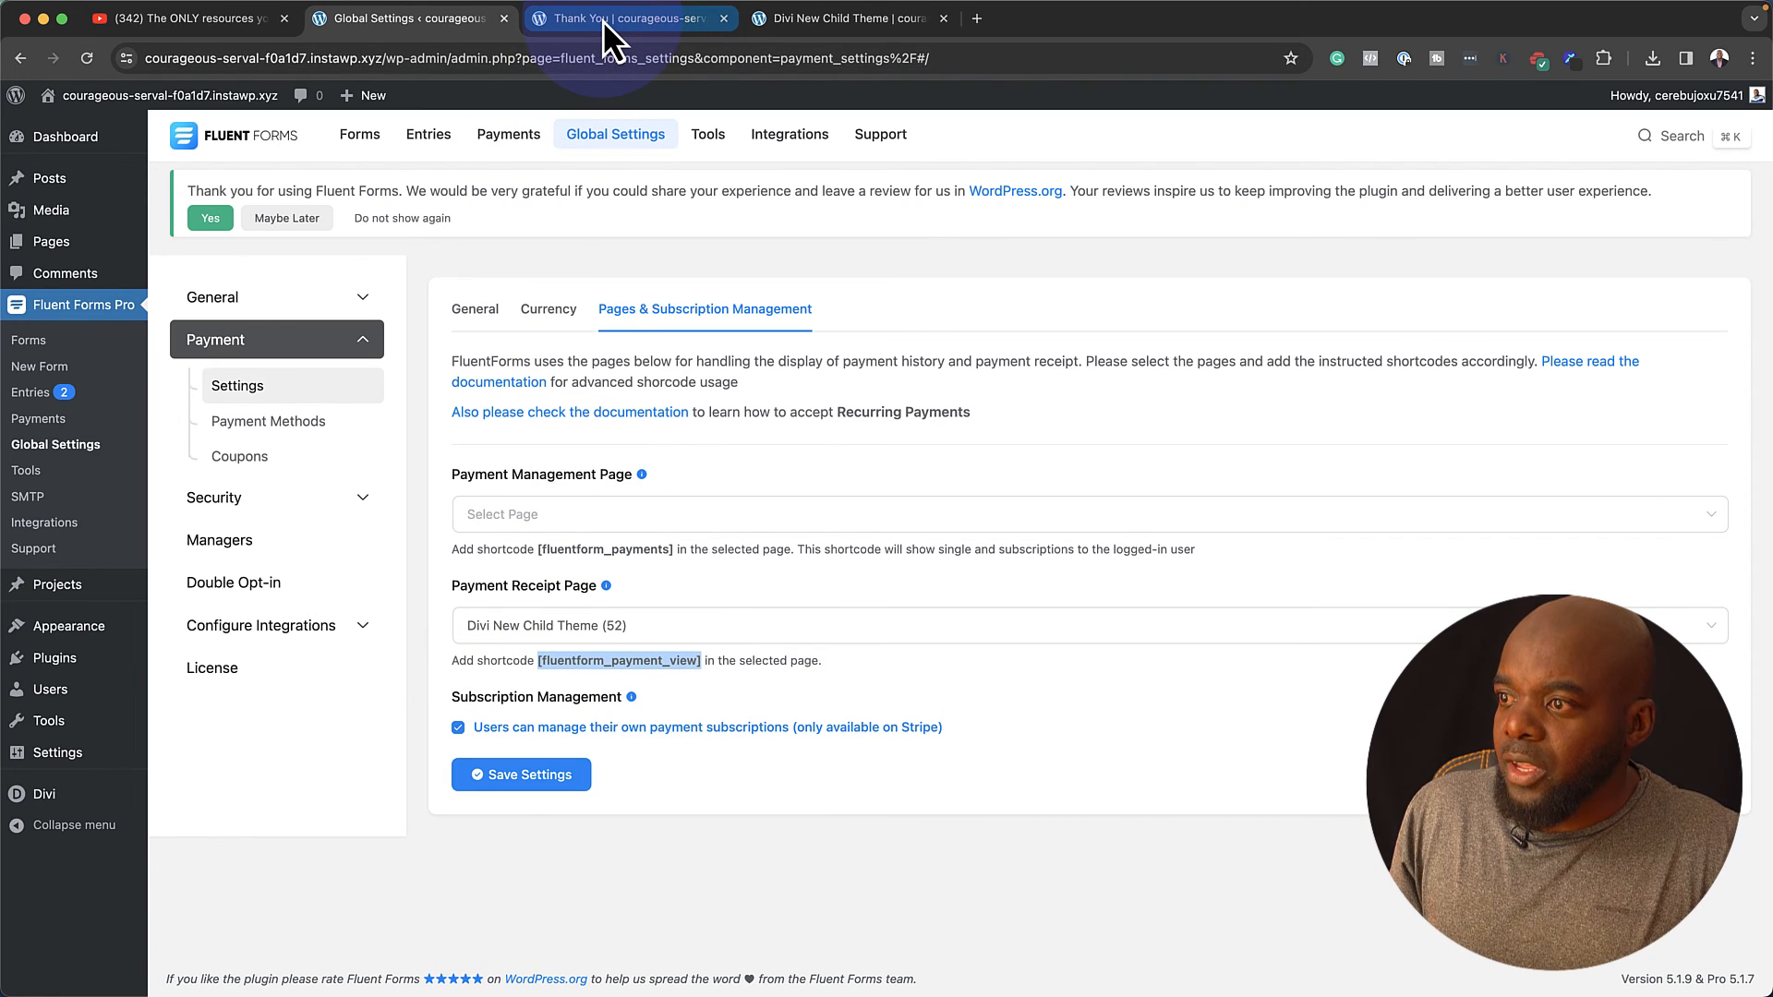
- Set the Payment Receipt Page to Thank You (56) and copy the [fluentform_payment_view] shortcode
left_click(673, 629)
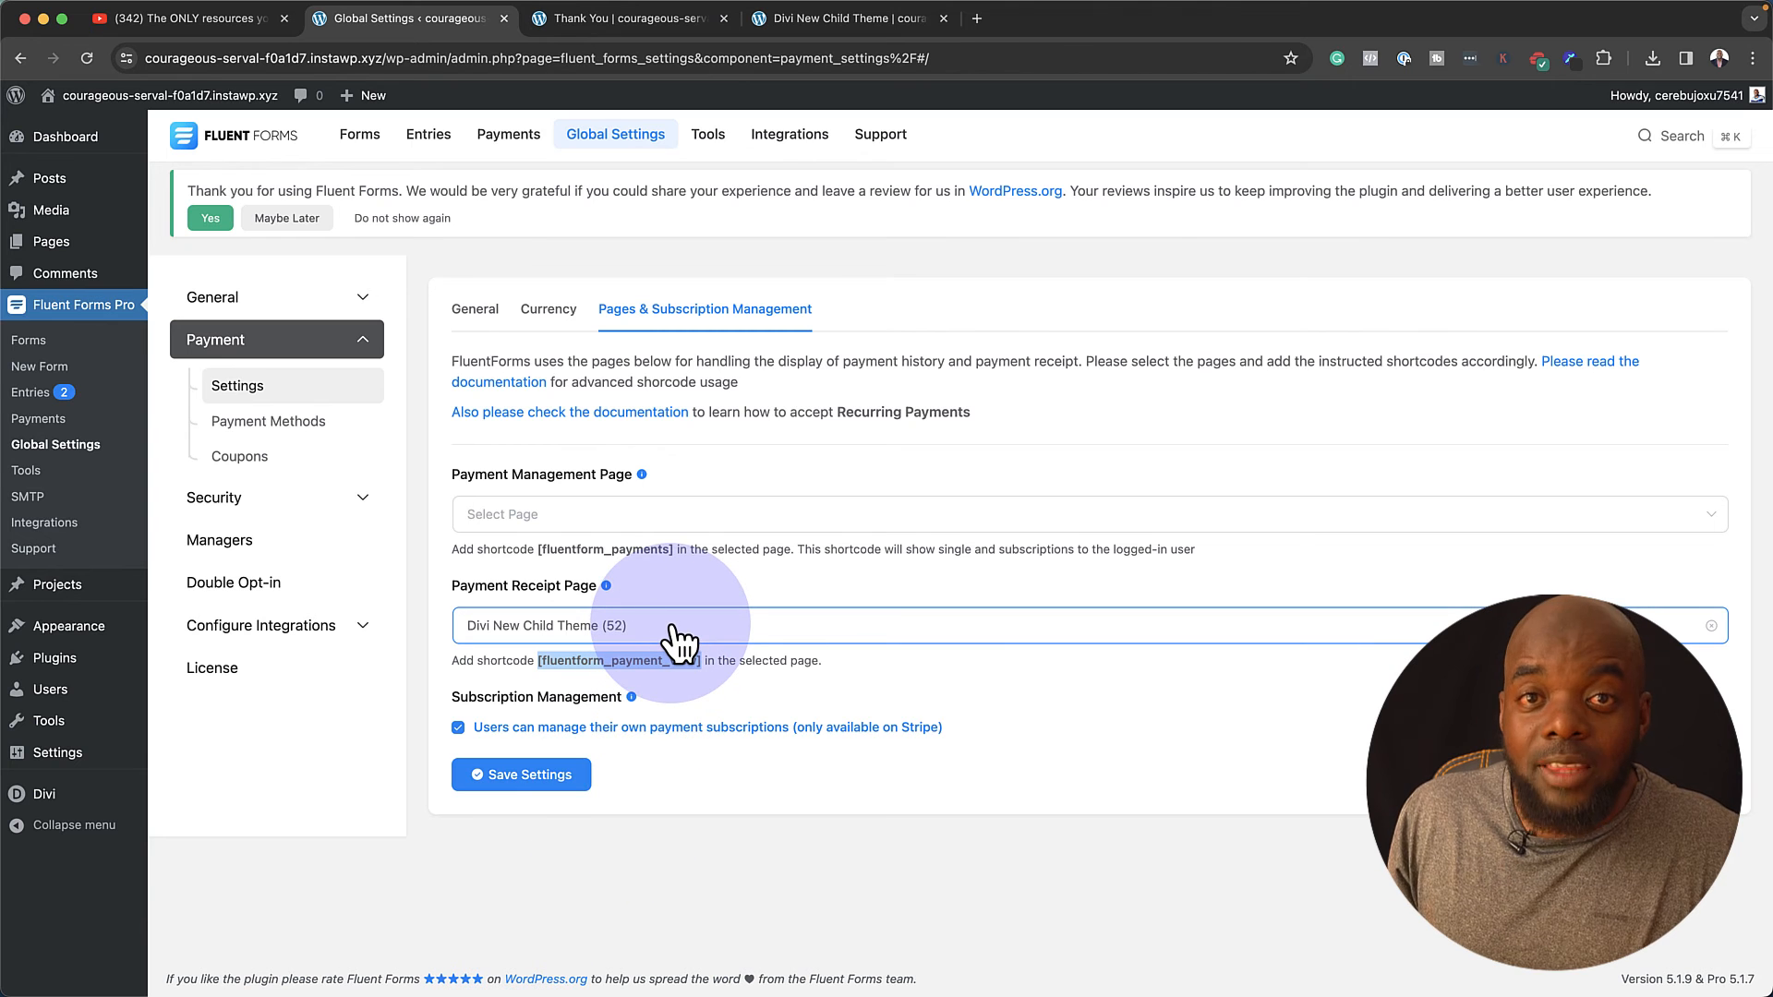
left_click(676, 631)
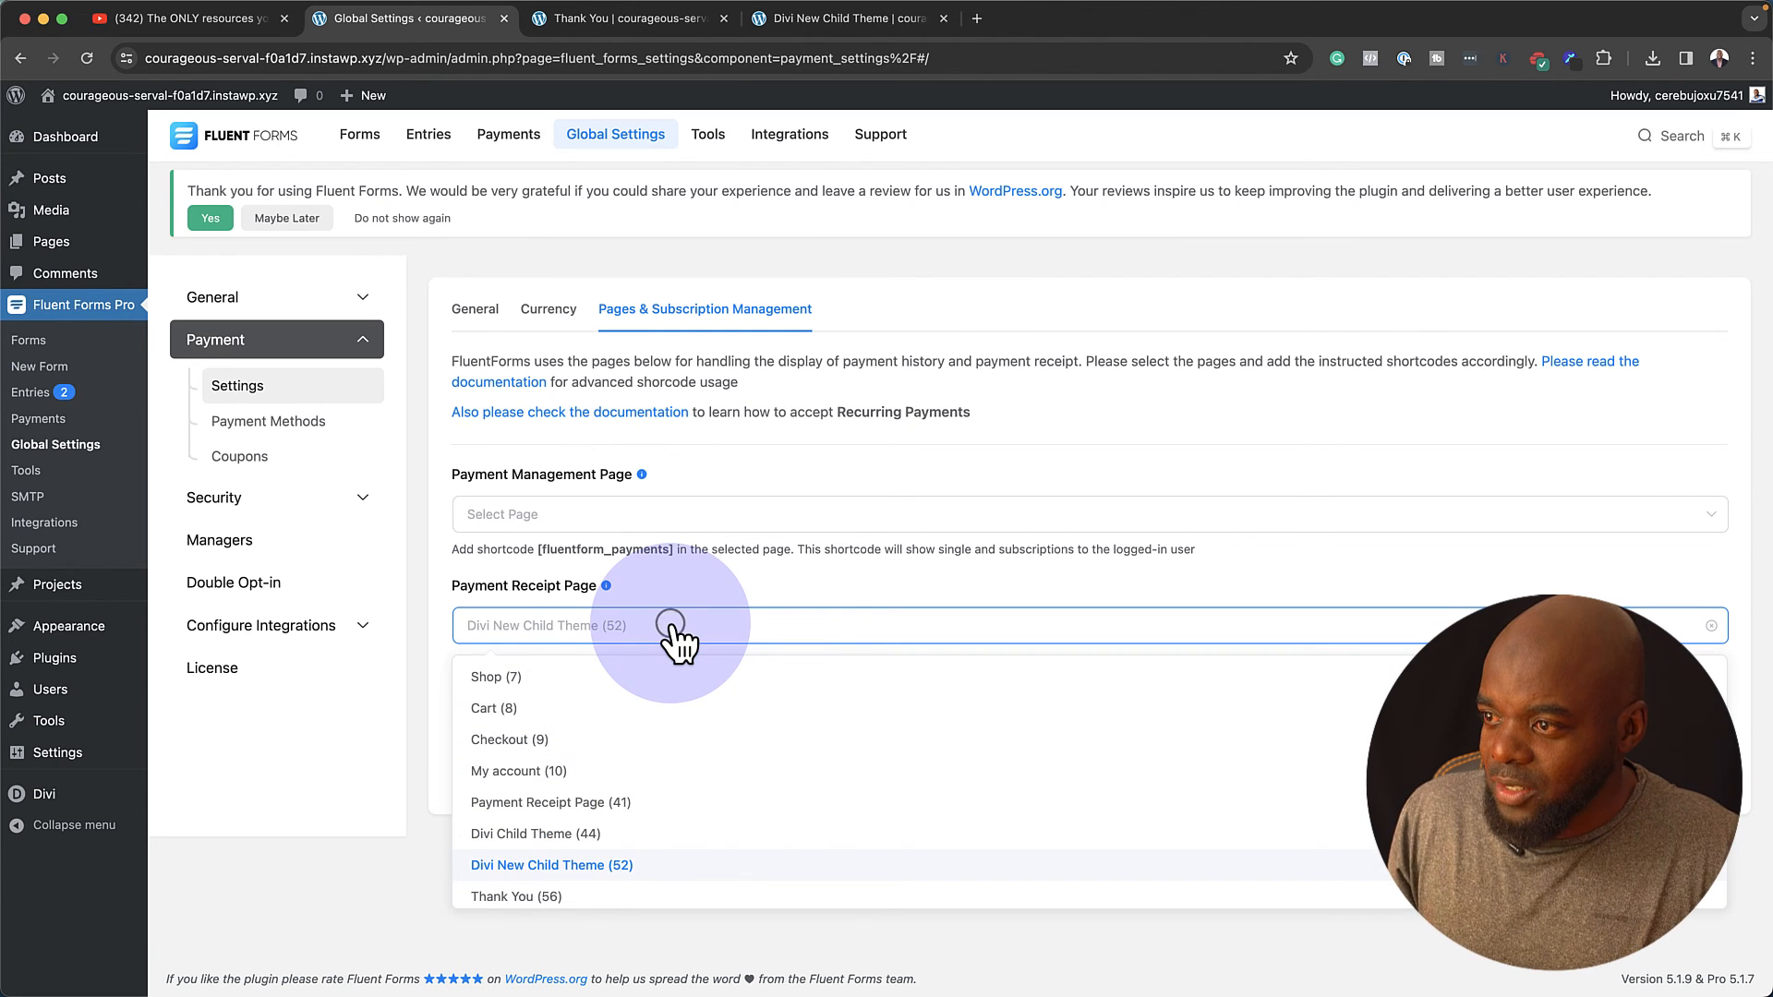
left_click(638, 892)
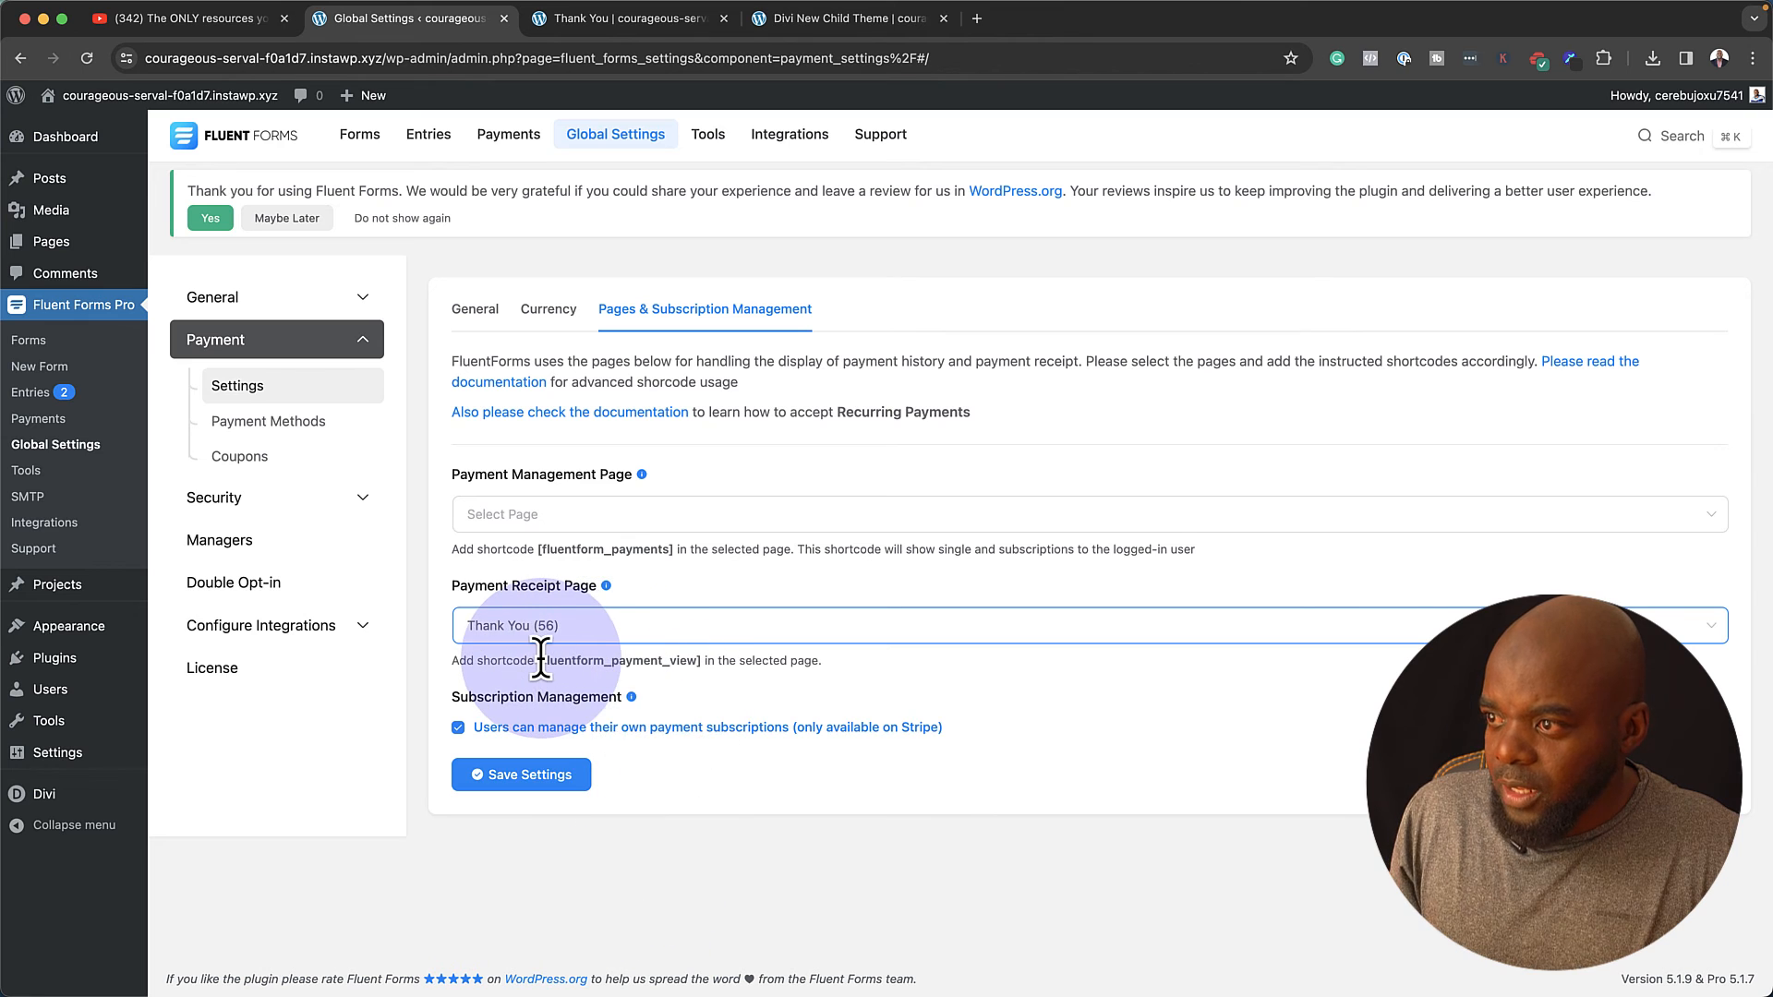
left_click_drag(537, 661, 701, 661)
key("super+c")
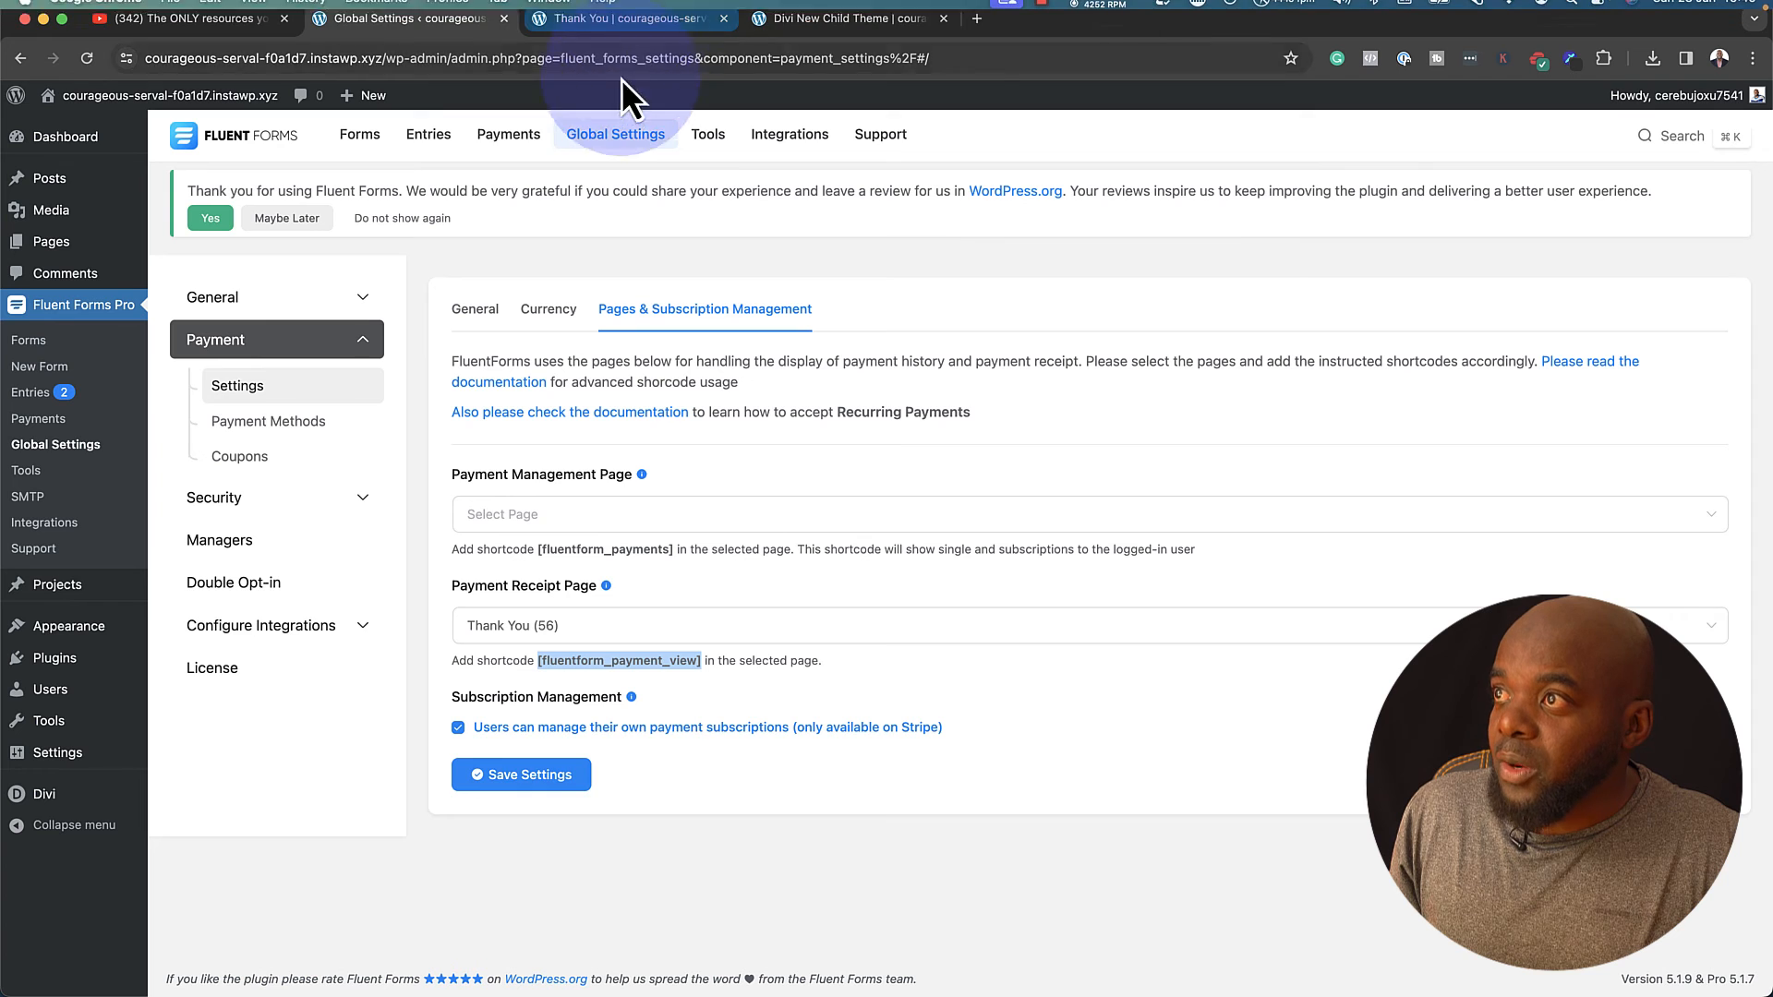
- On the Thank You page, duplicate the Download Now! button and insert a Text module between the two buttons
left_click(633, 23)
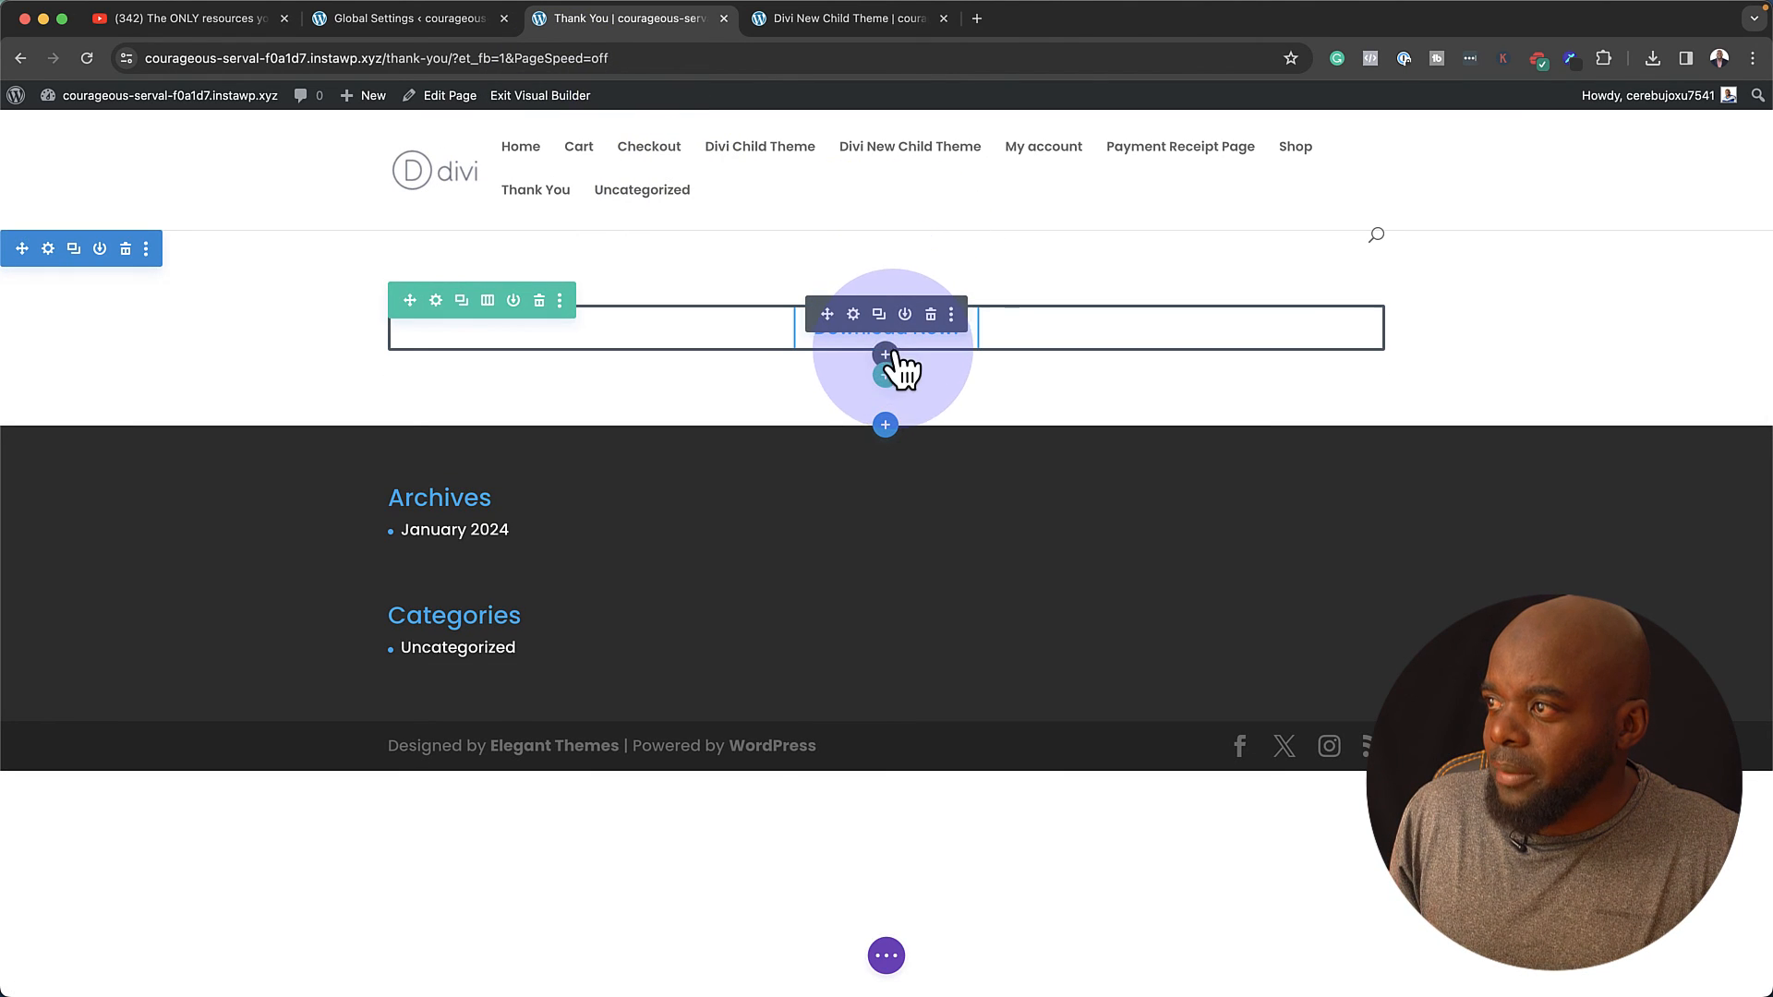
left_click(879, 315)
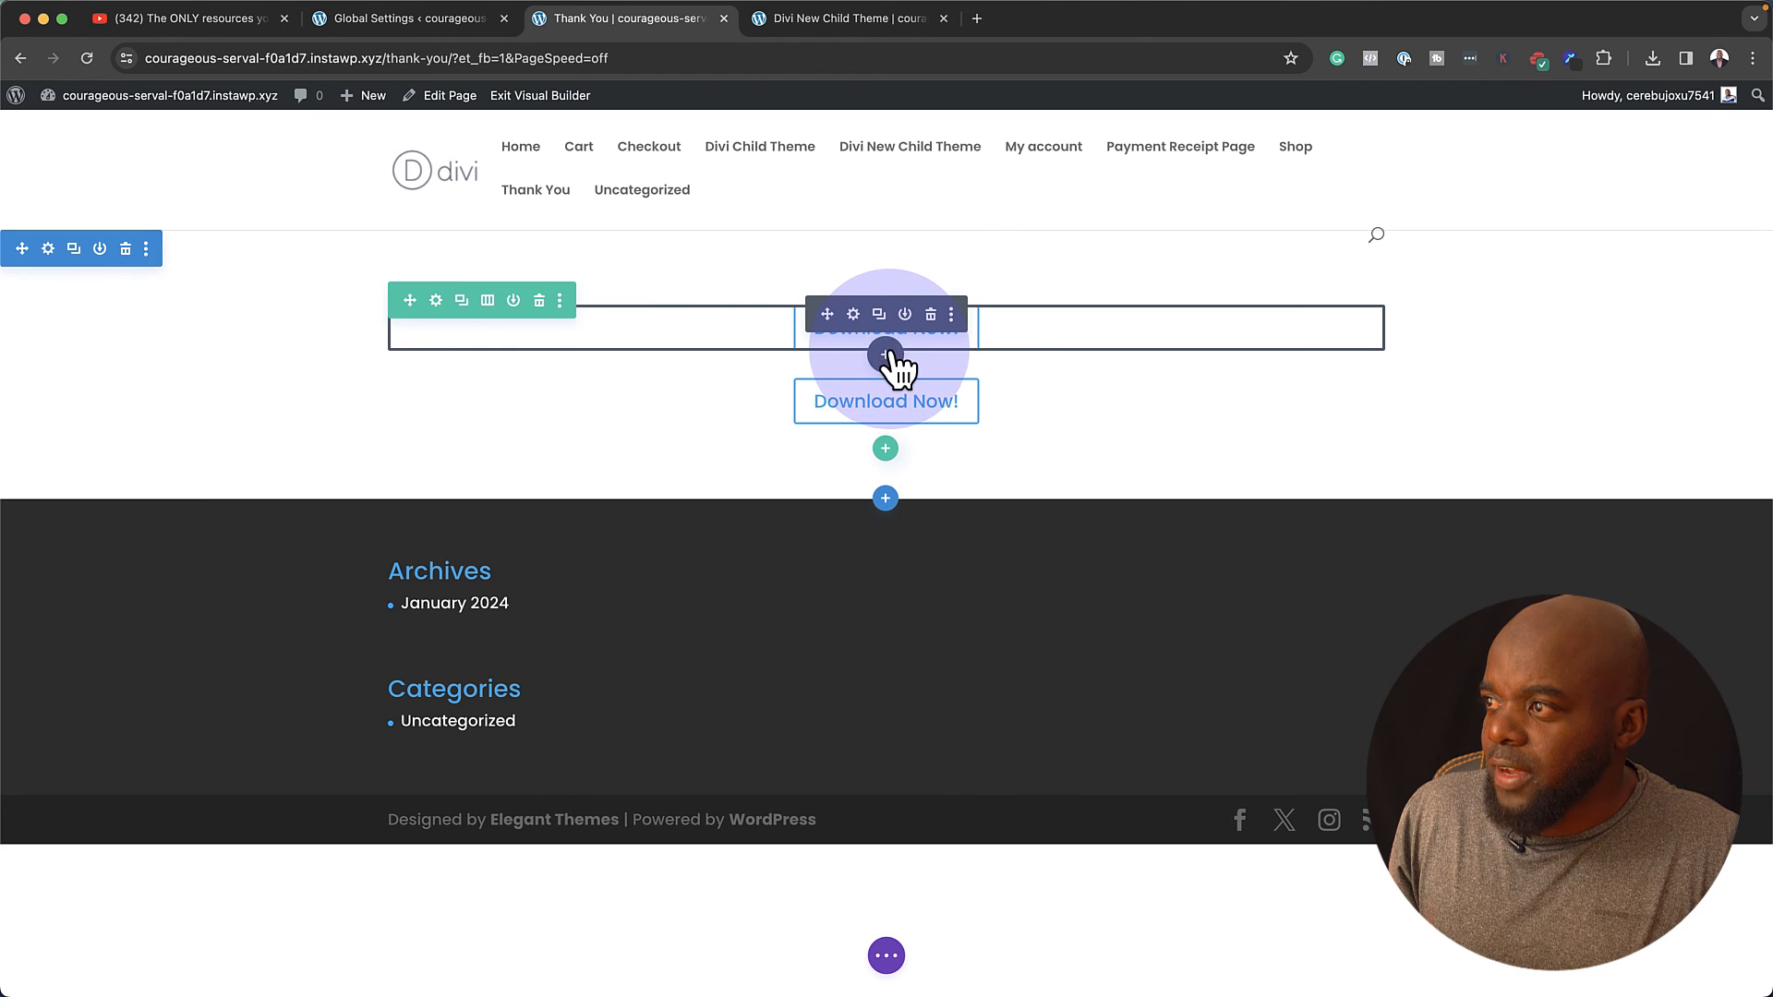
left_click(887, 355)
type("text")
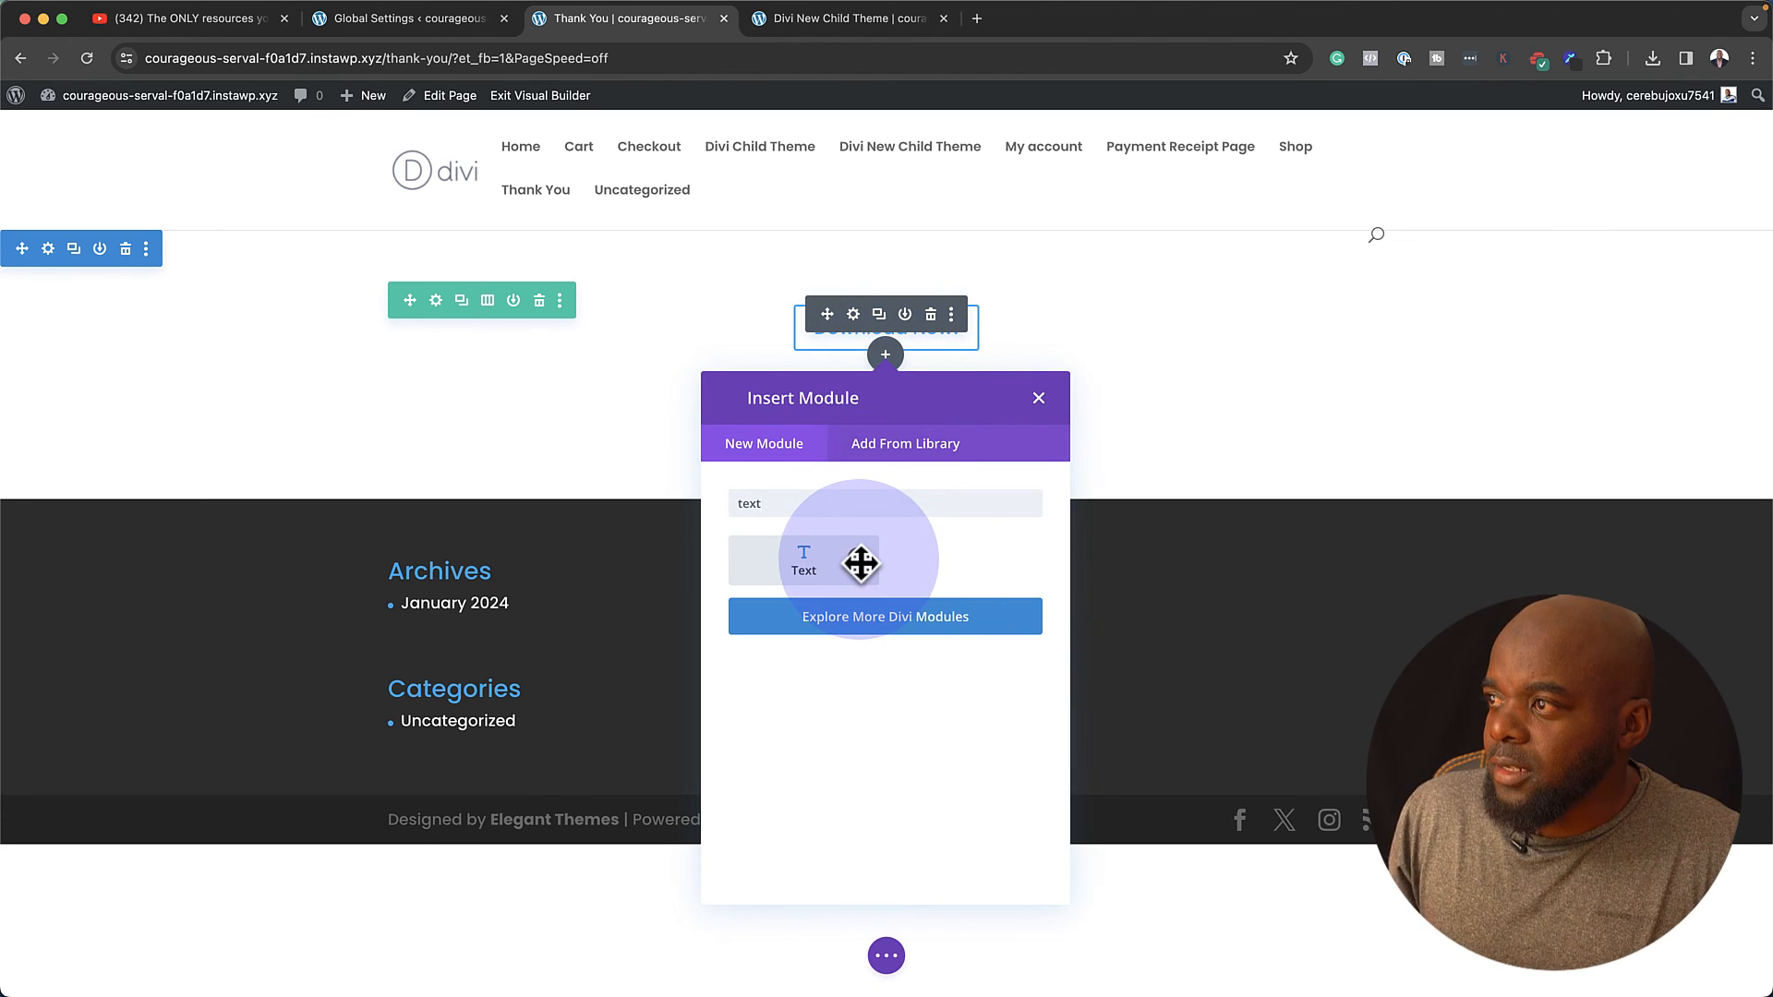
left_click(859, 562)
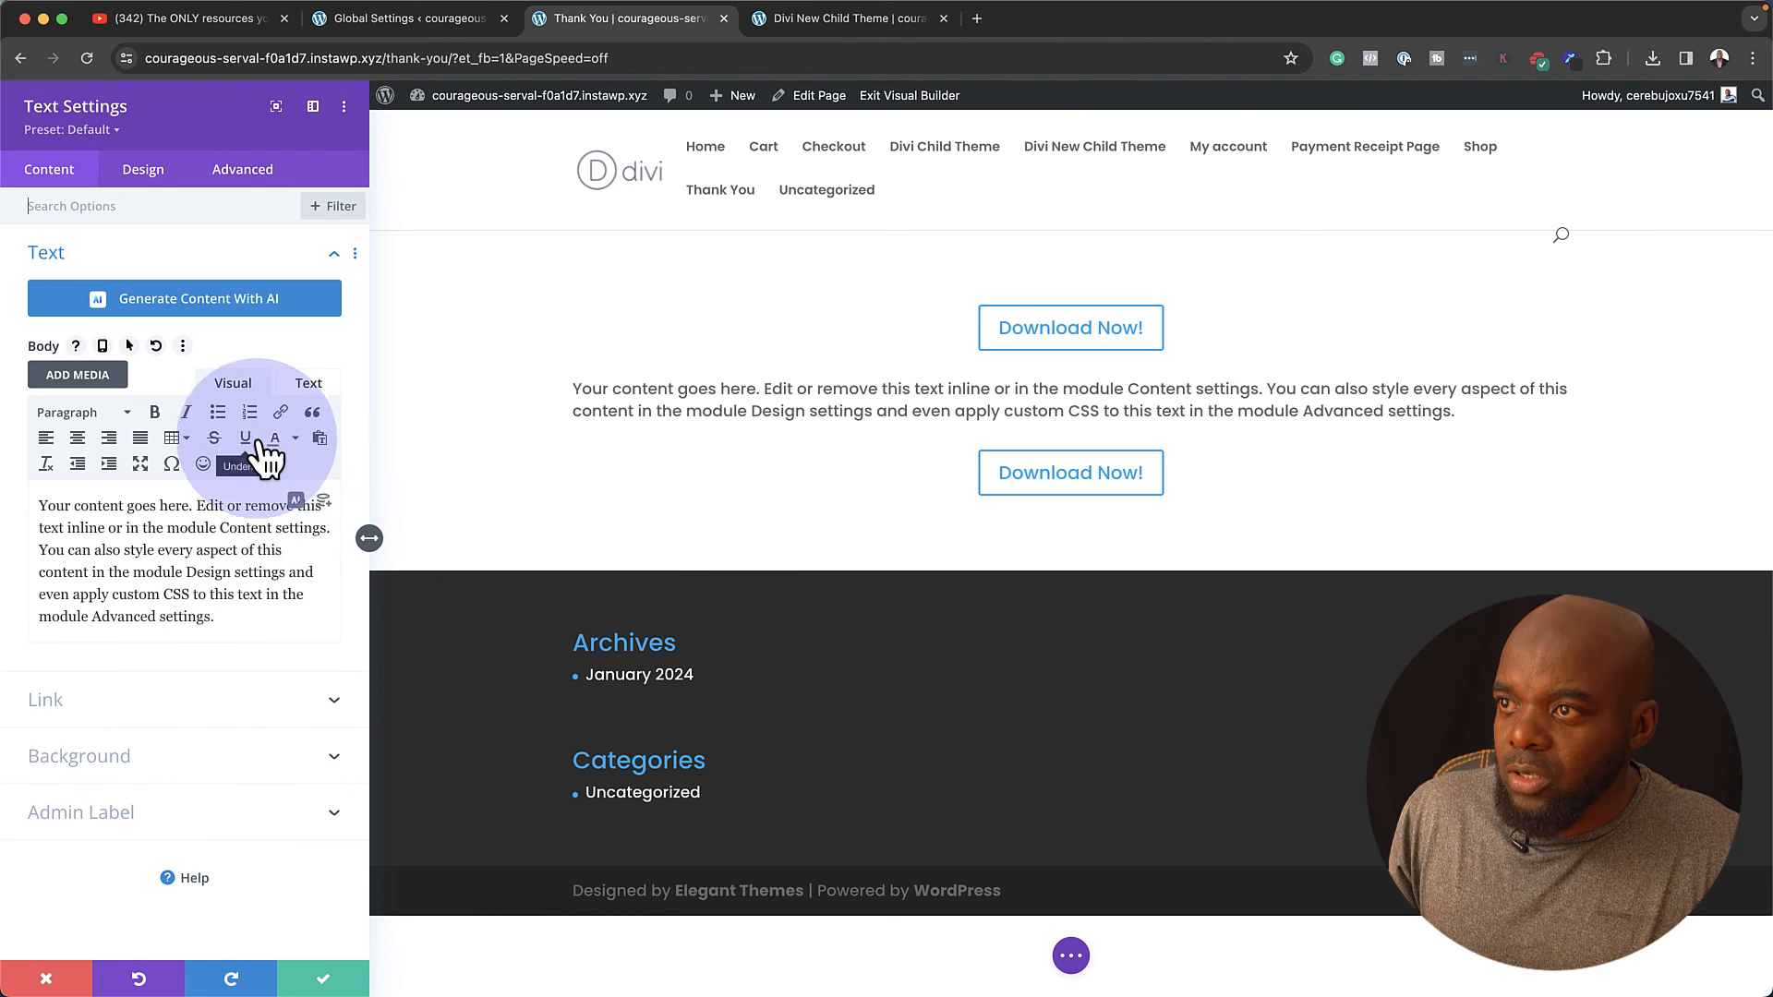
- Replace the Text module's body with the [fluentform_payment_view] shortcode and apply the module settings
left_click(309, 383)
left_click(125, 503)
left_click_drag(124, 503, 19, 448)
key("super+v")
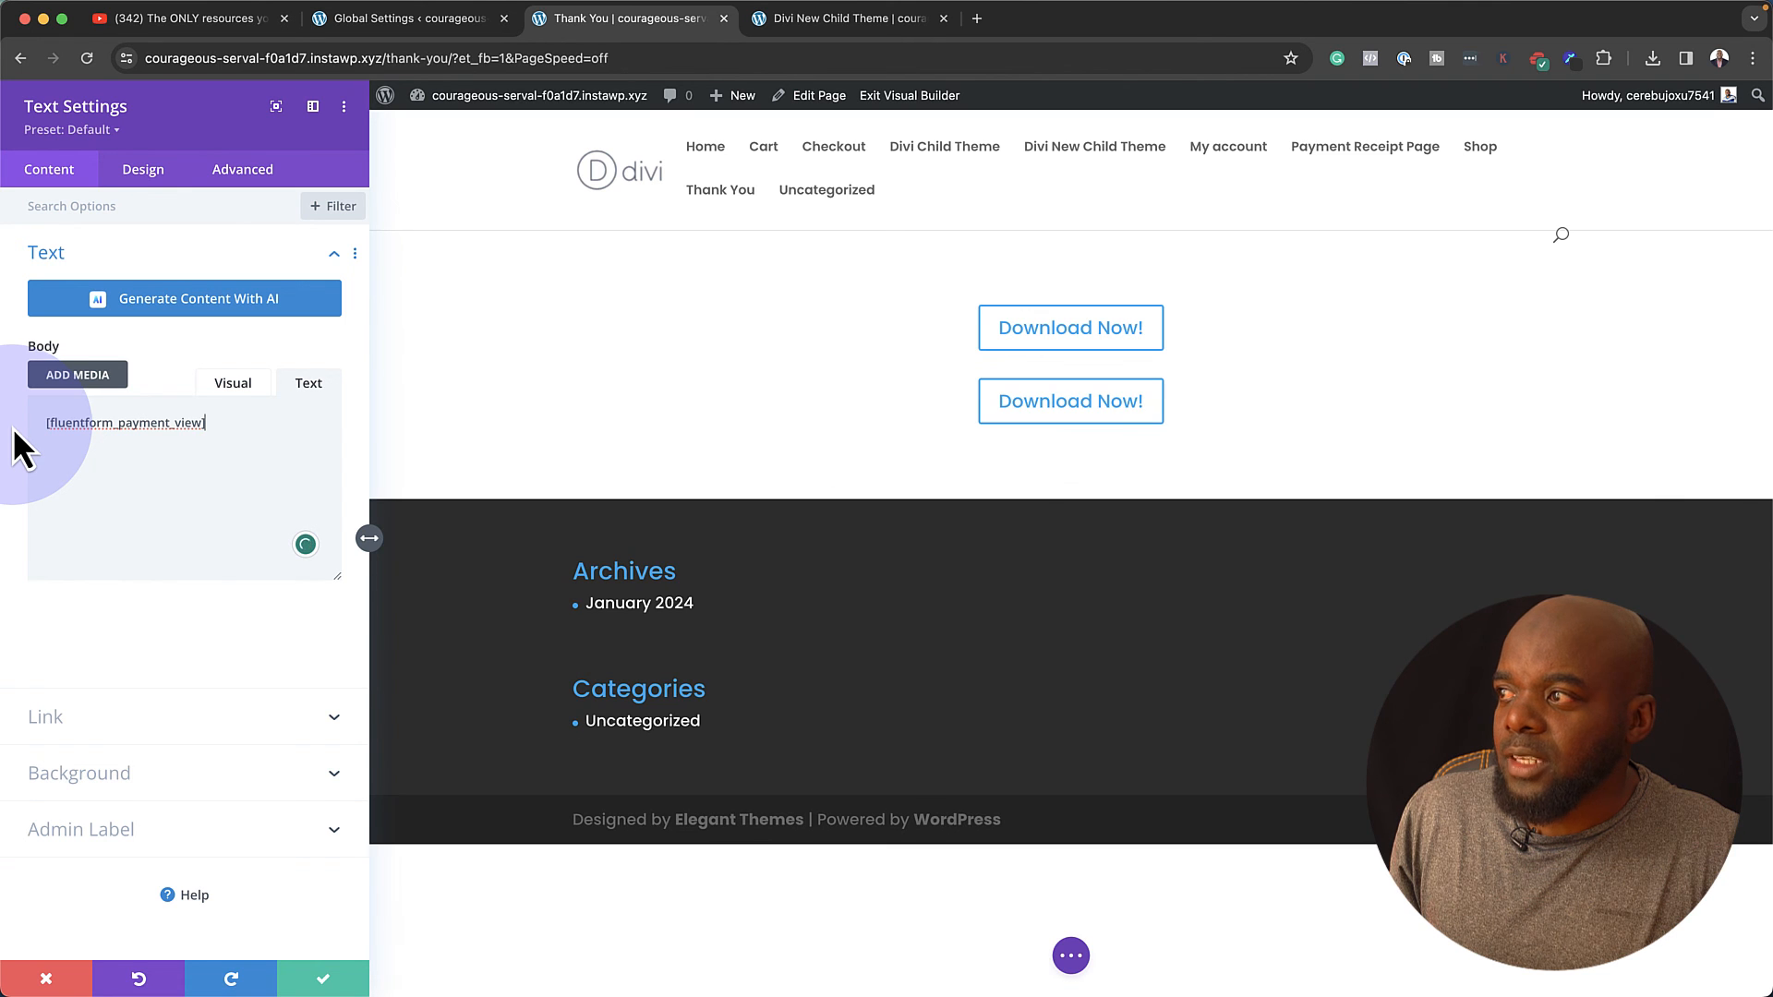
left_click(325, 979)
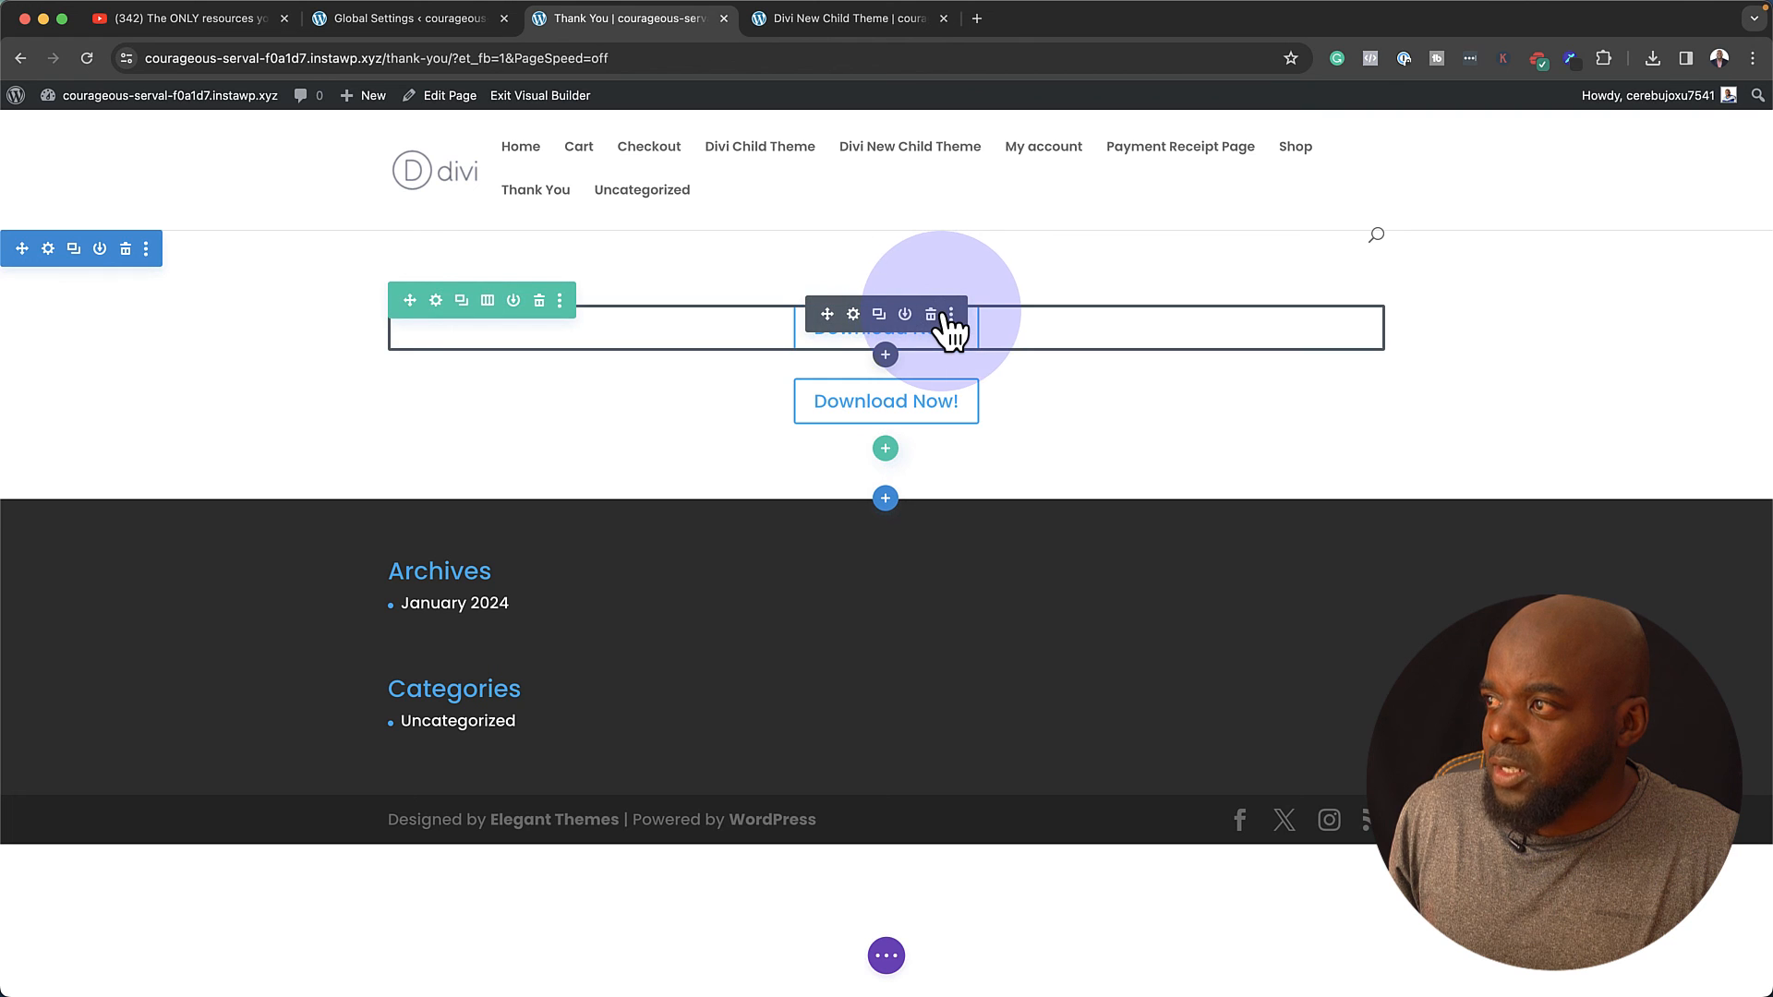
- Delete the Download Now! button above the shortcode text and save the Thank You page
left_click(931, 314)
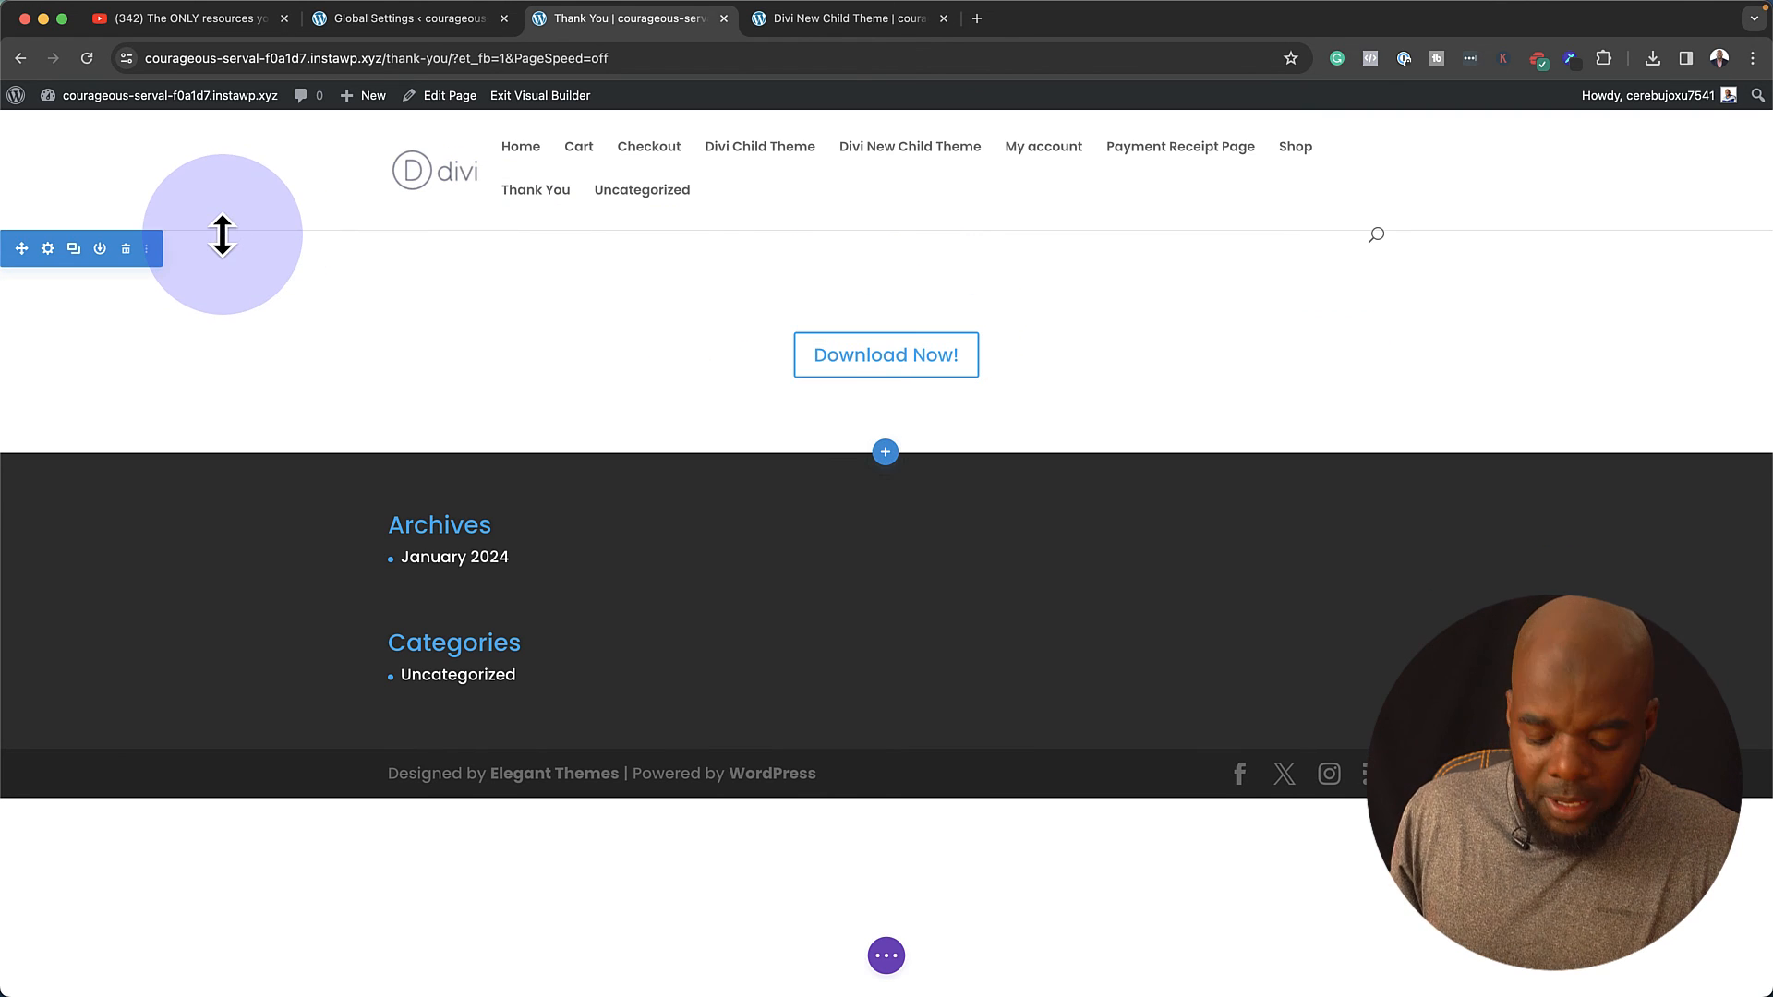
key("super+s")
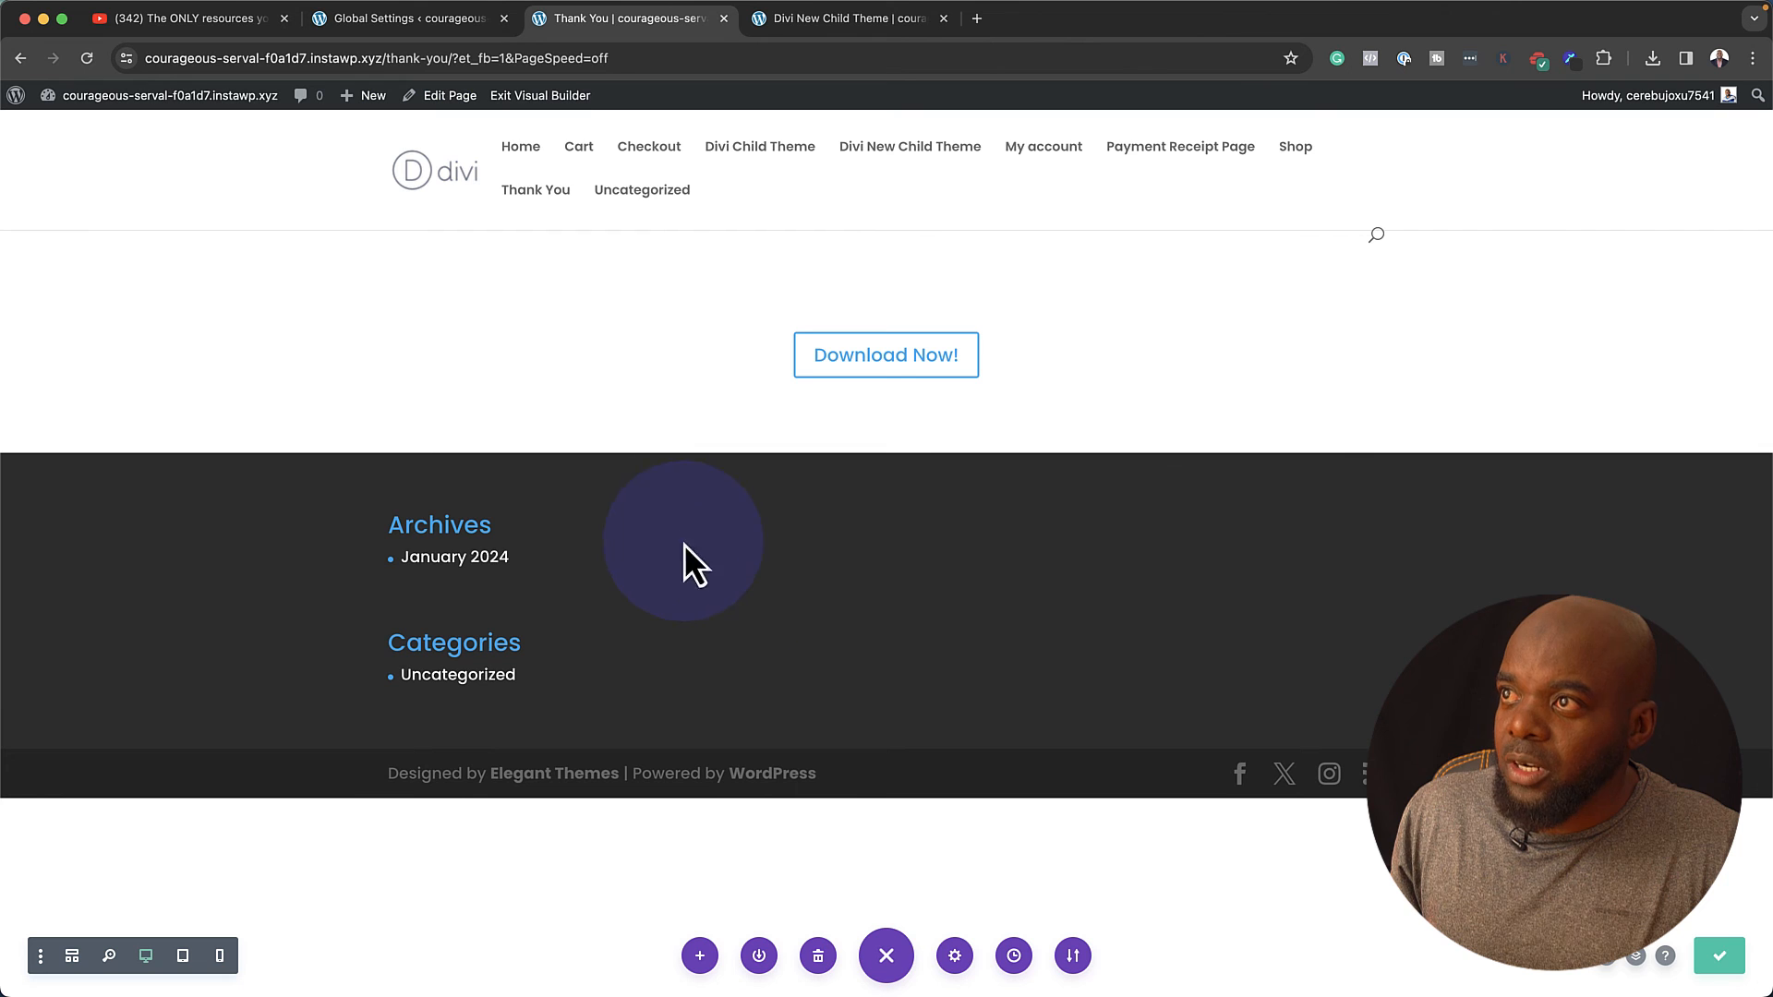
- In the Divi Theme Builder, assign the Divi New Child Theme template to the Thank You page as well
left_click(438, 28)
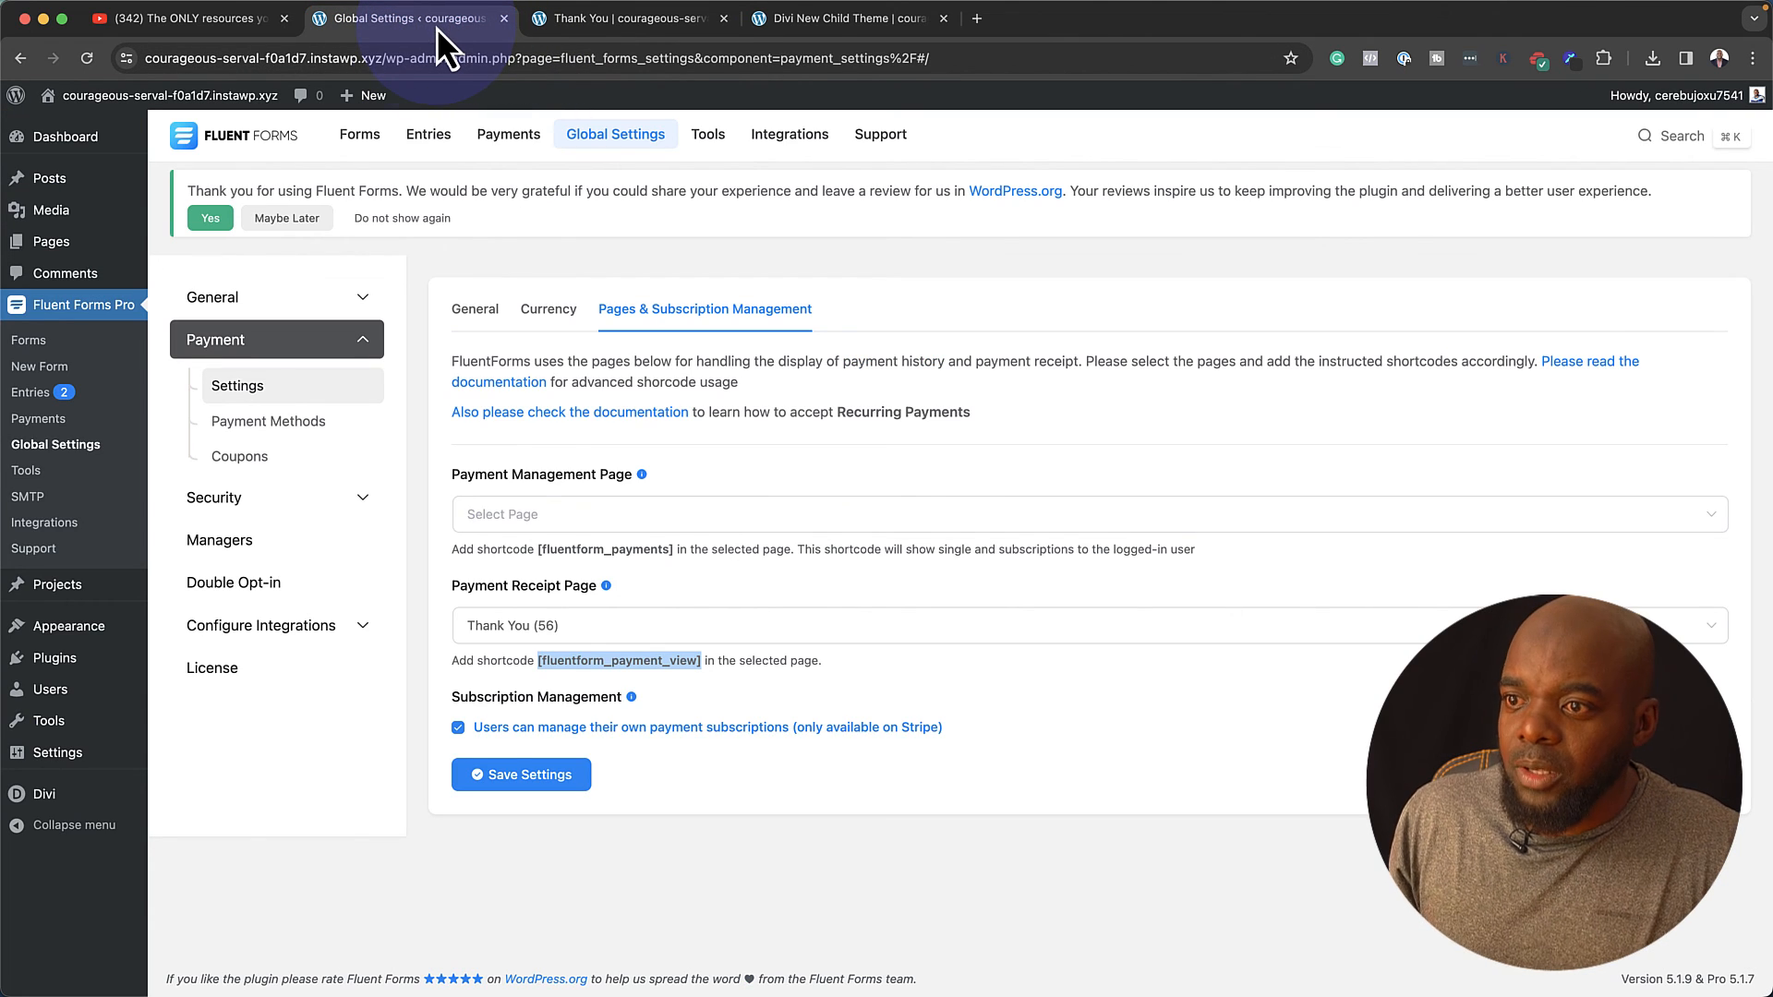
mouse_move(83, 799)
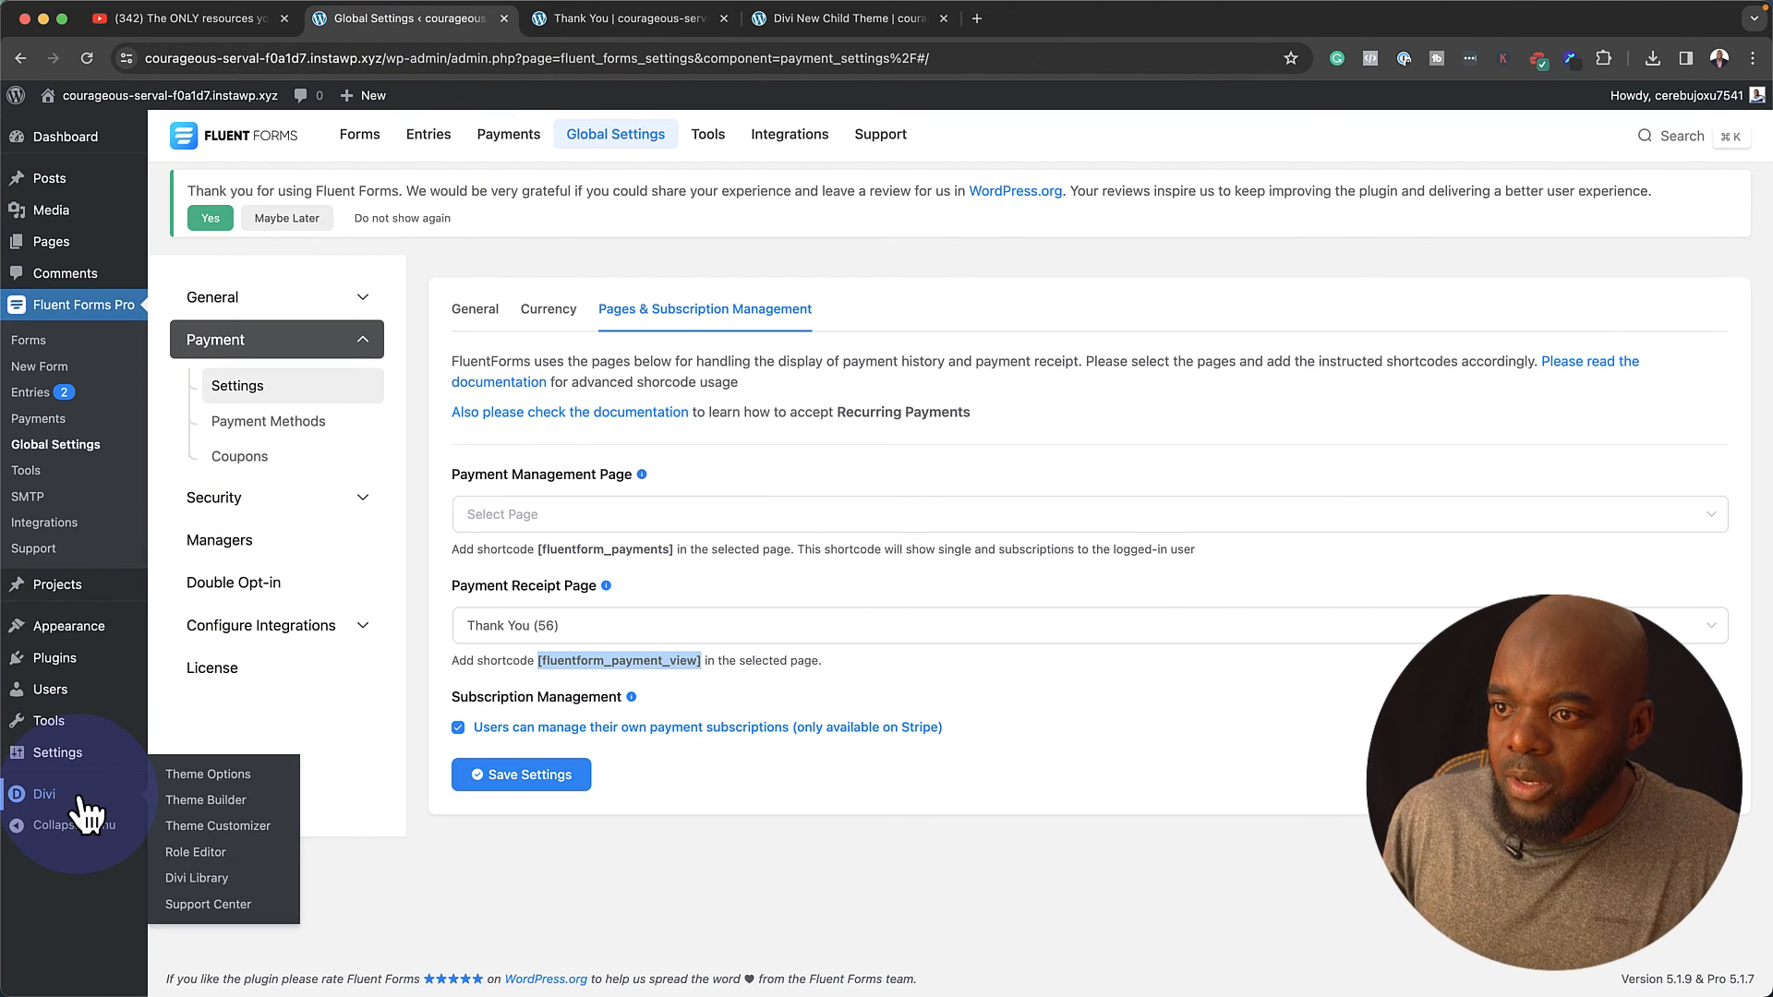
left_click(225, 802)
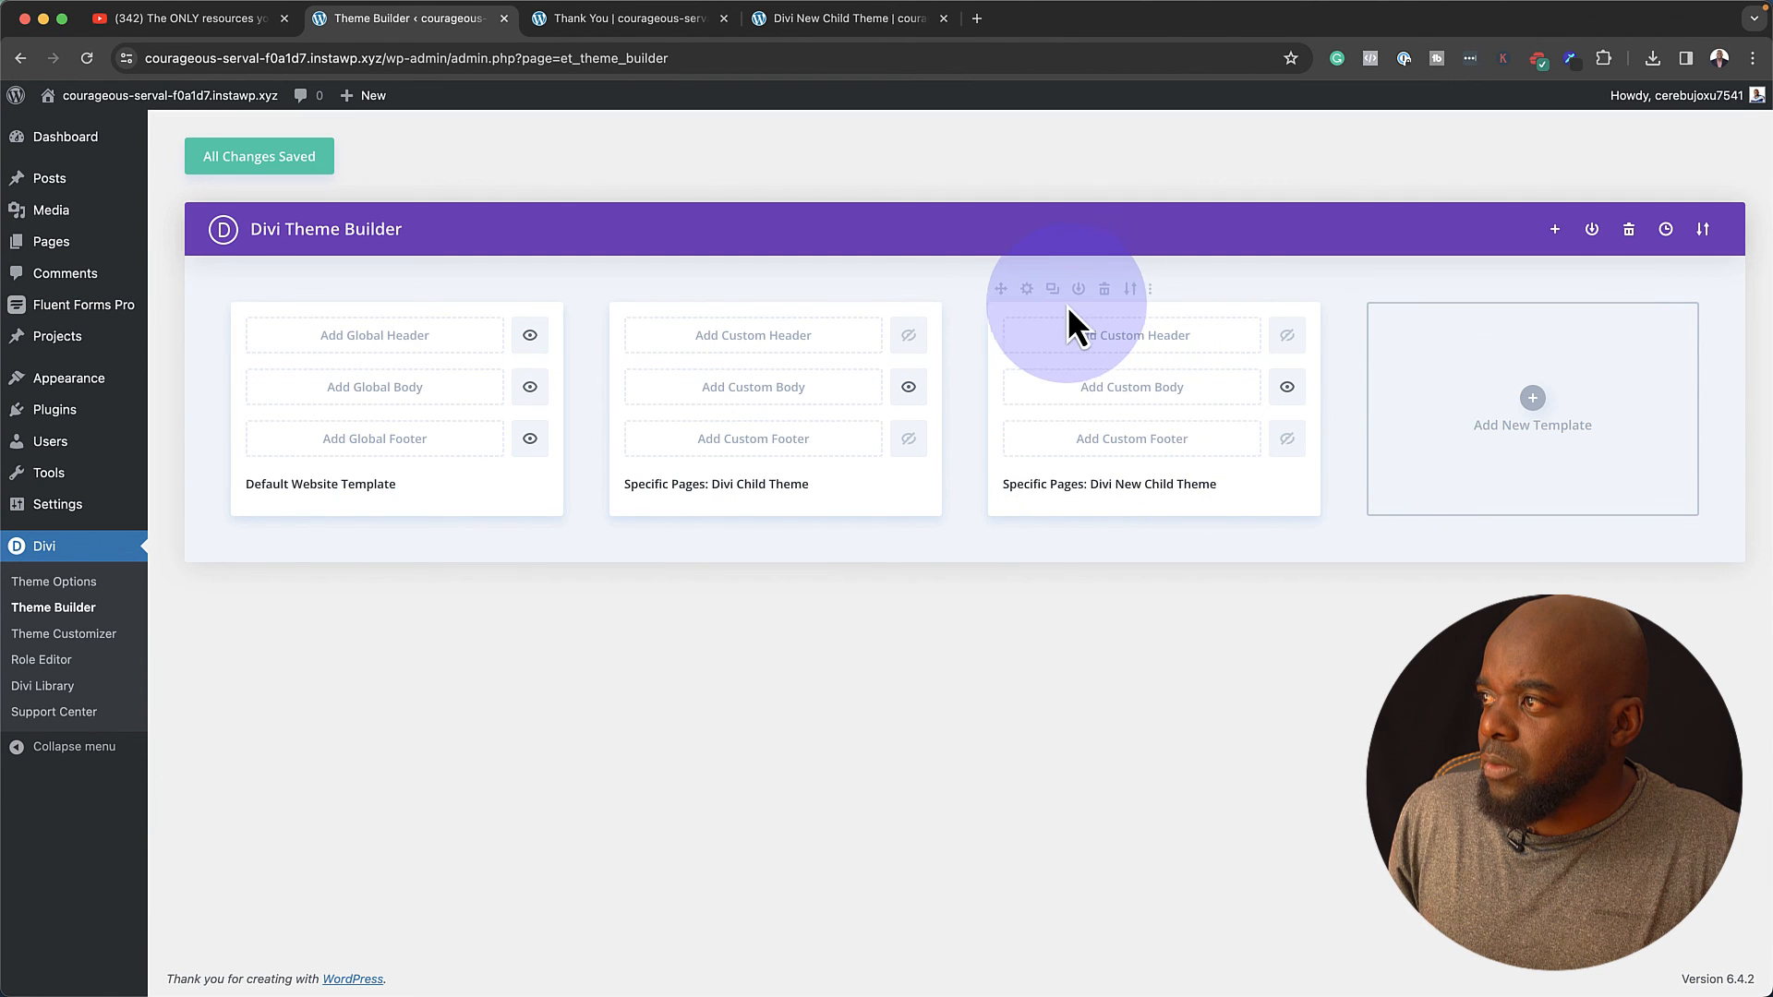
left_click(1026, 291)
mouse_move(1025, 337)
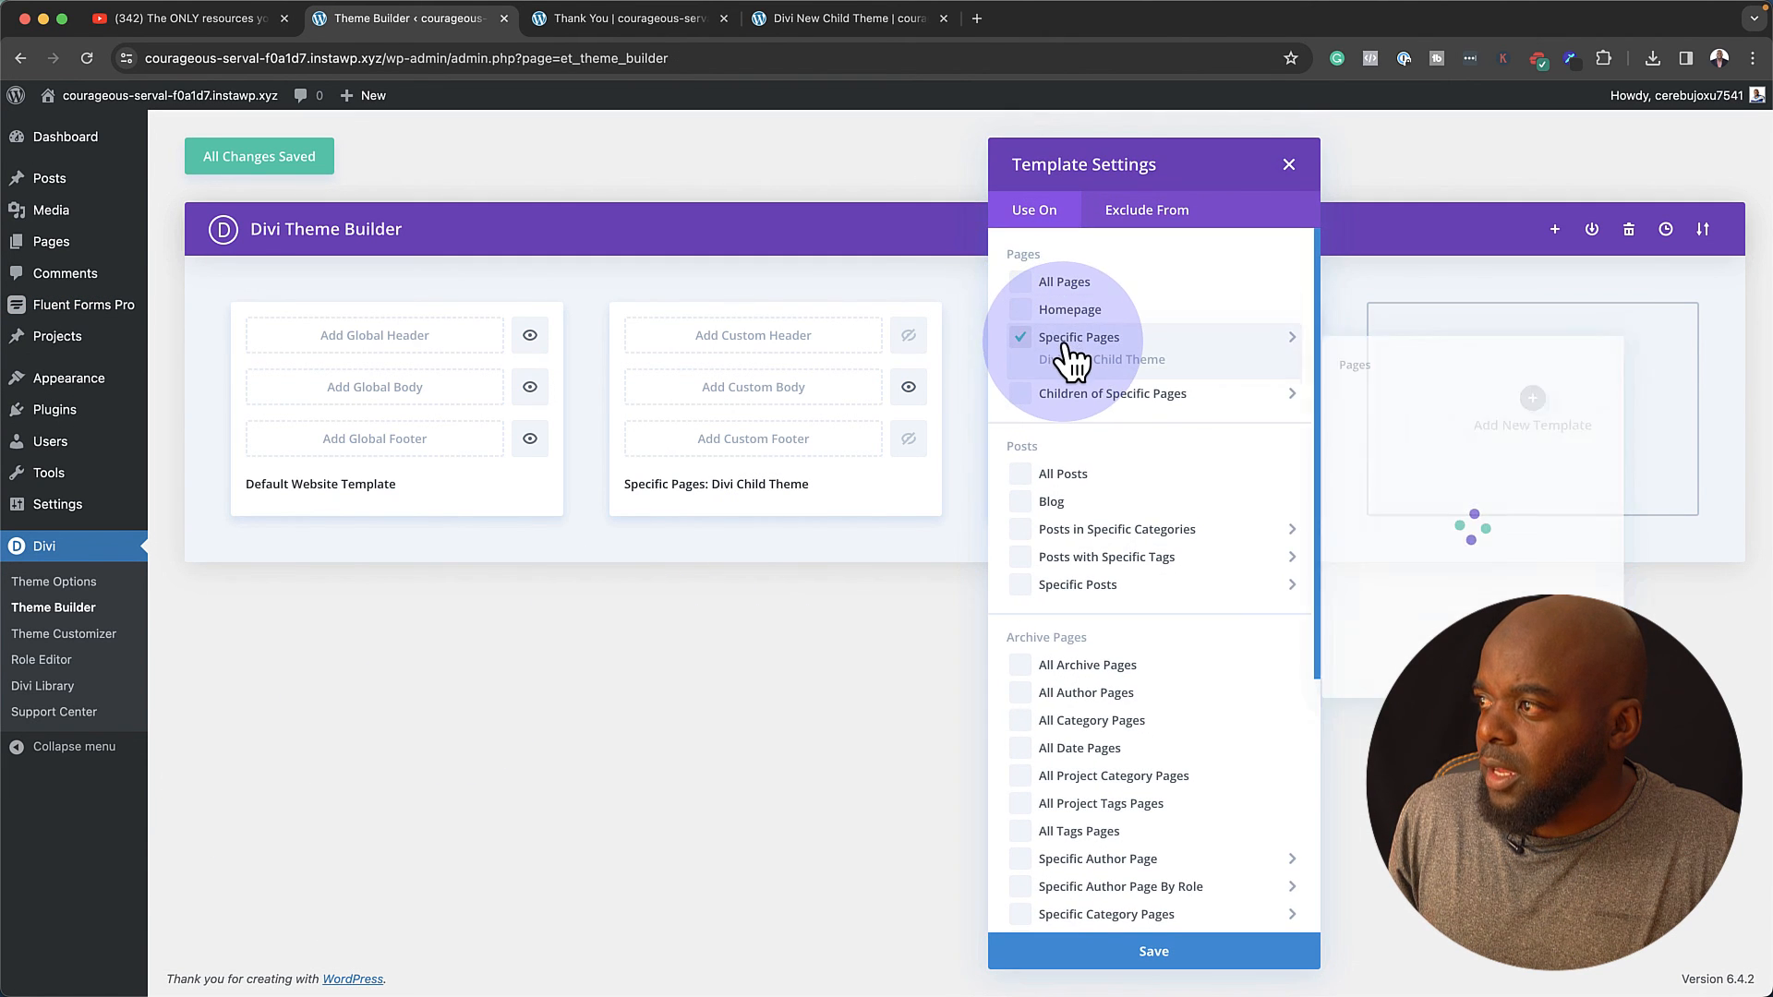
left_click(1347, 381)
left_click(1258, 961)
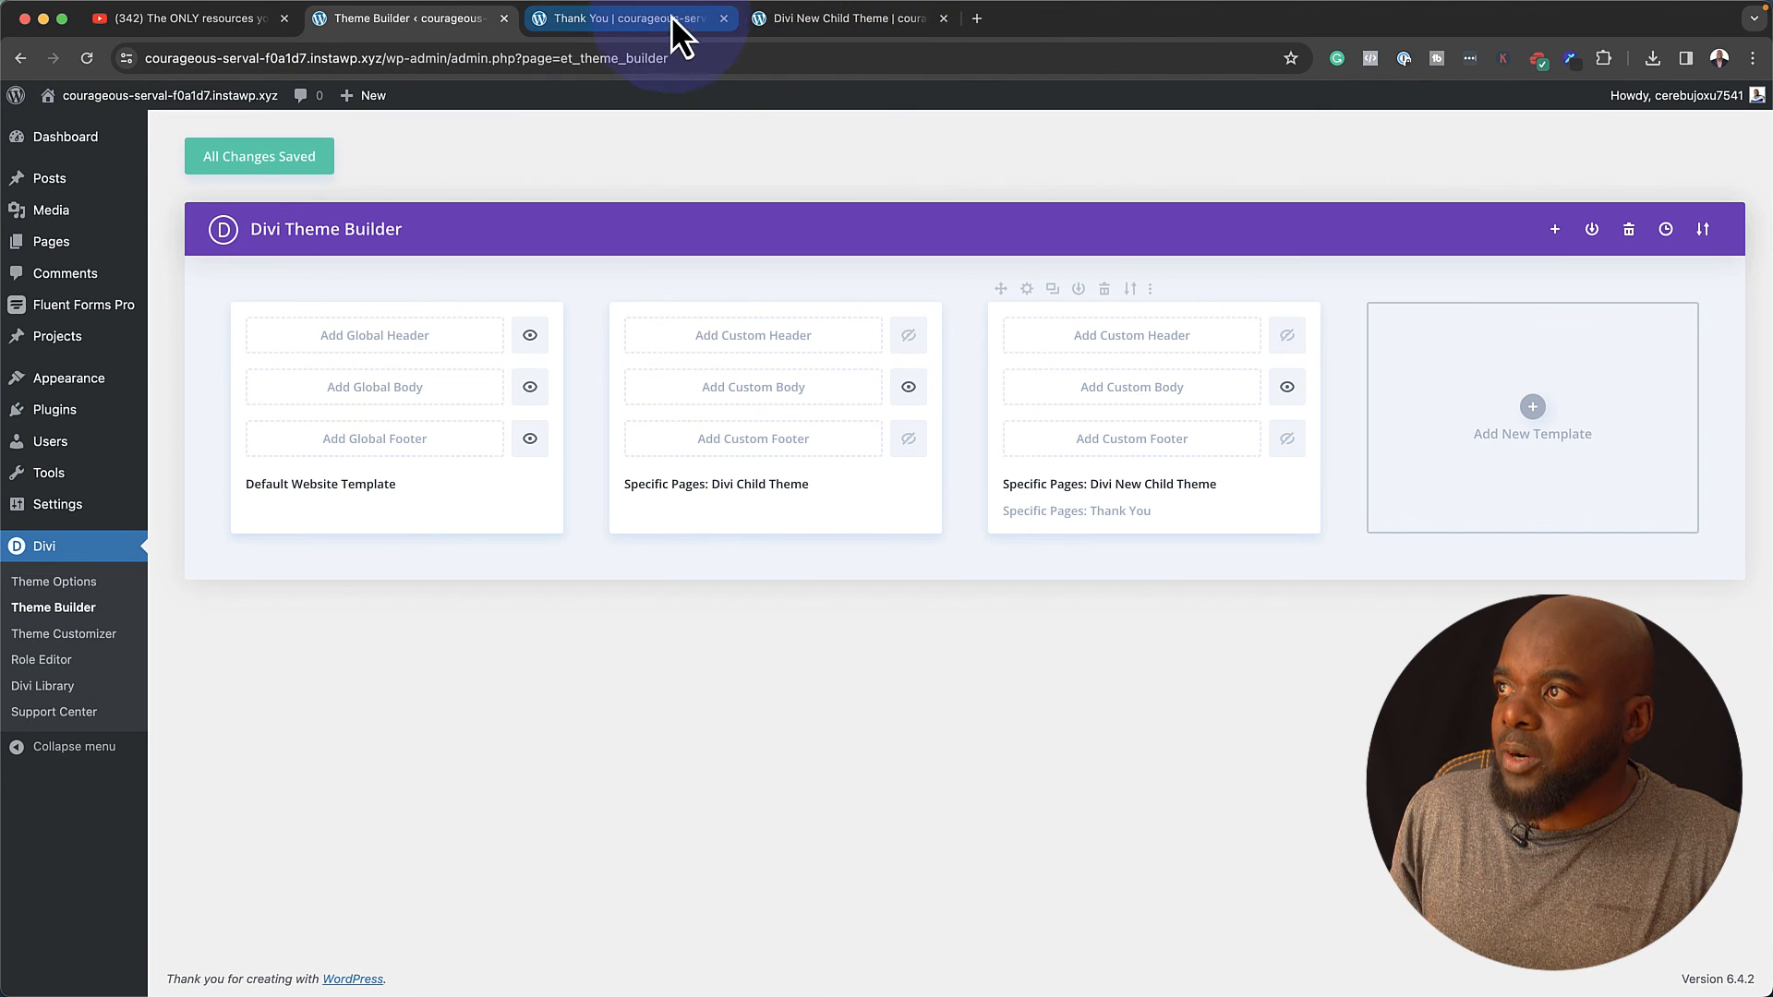
- On the live Divi New Child Theme page, fill in the buyer's first name, last name and email, and try applying coupon mak50
left_click(901, 20)
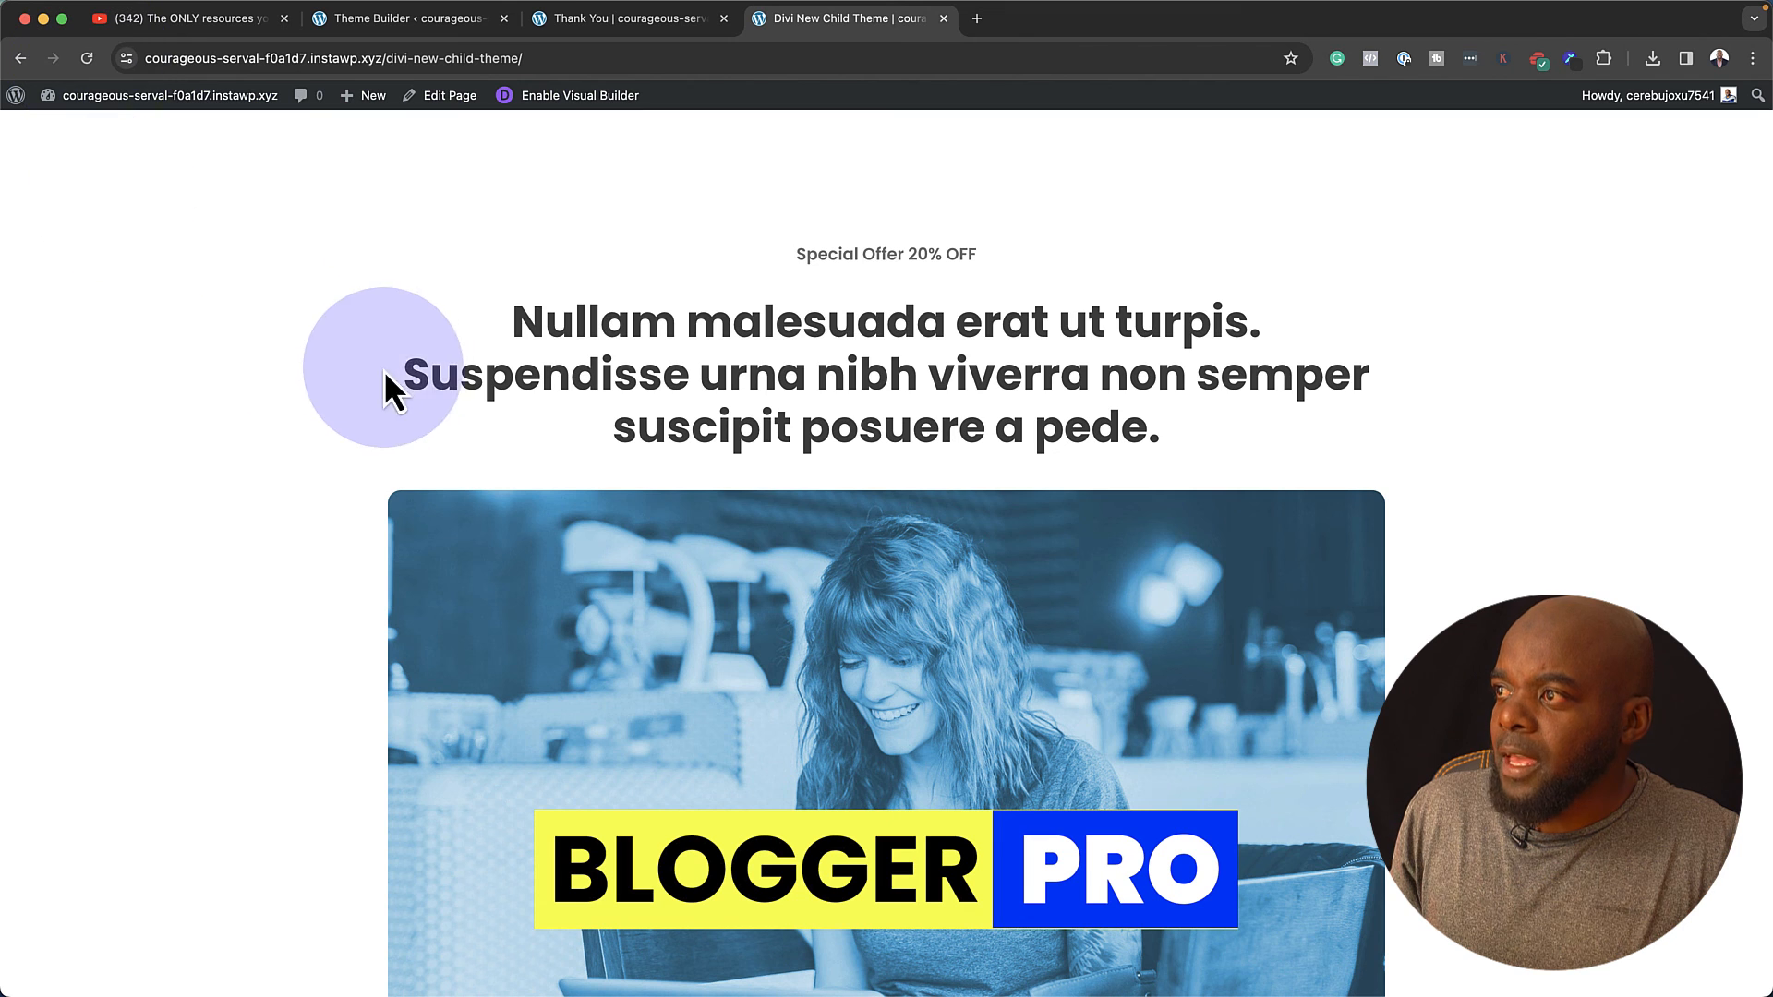
scroll(650, 453, "down", 2)
scroll(650, 453, "down", 7)
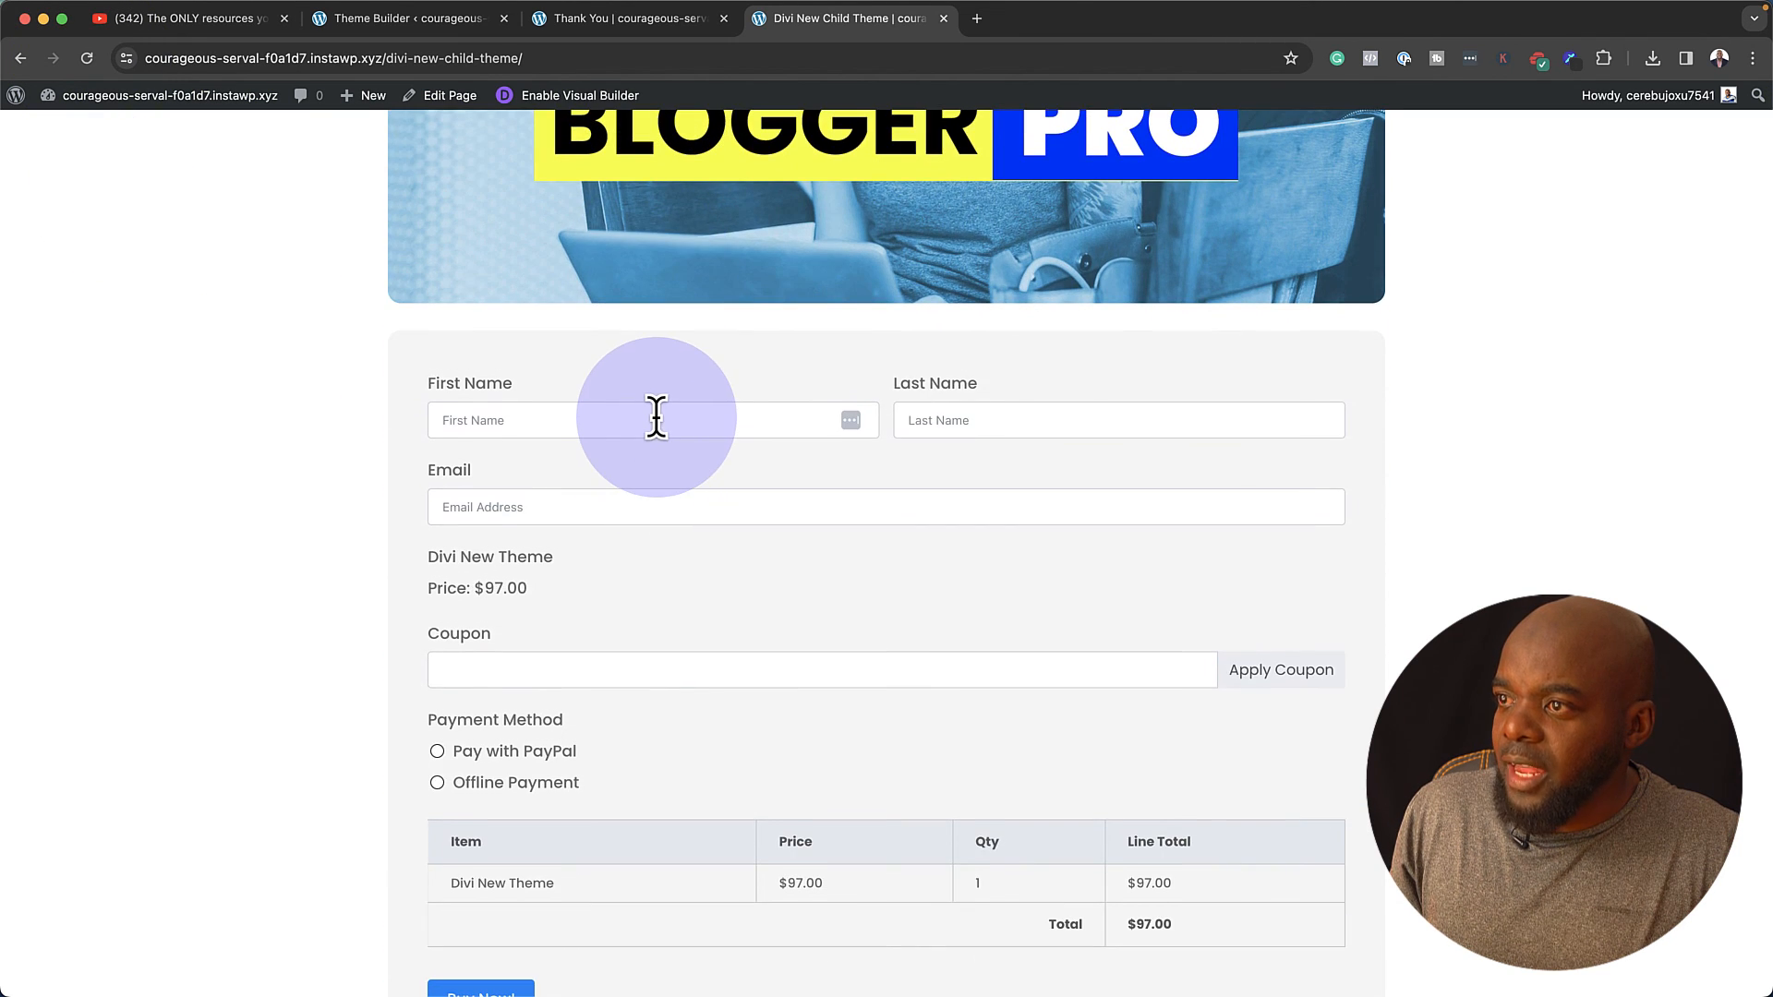
left_click(655, 416)
type("mak50")
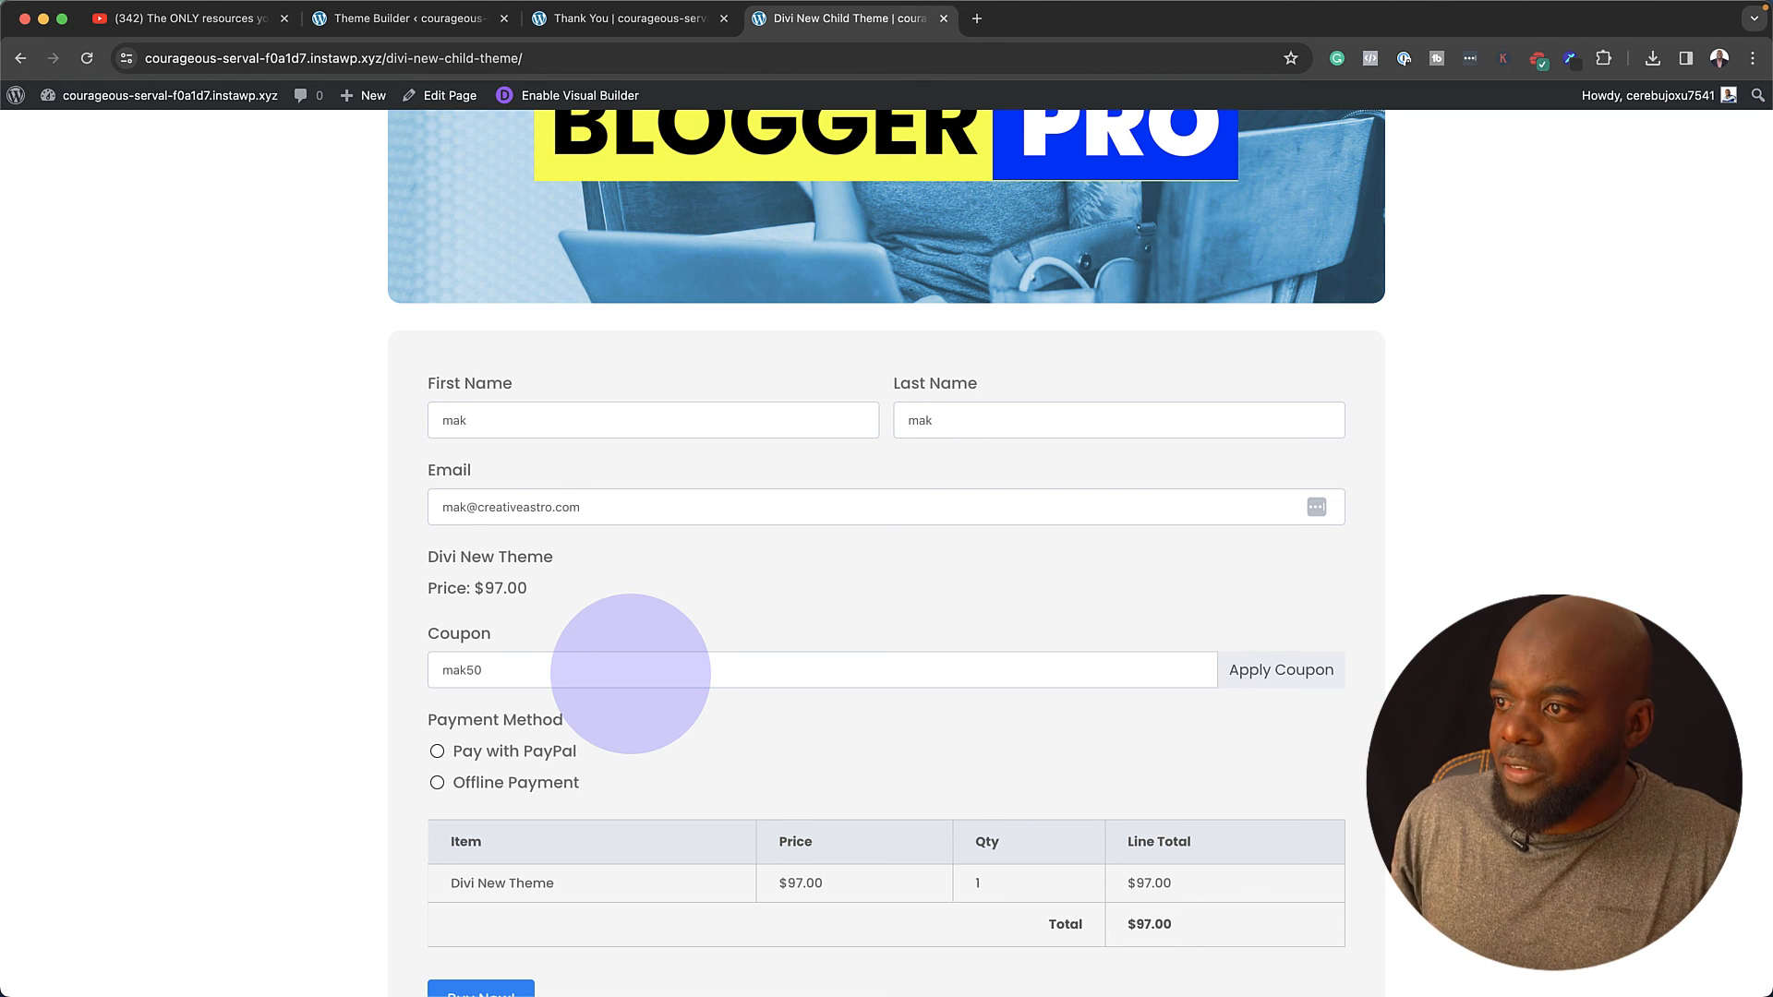
scroll(637, 669, "down", 2)
left_click(1290, 588)
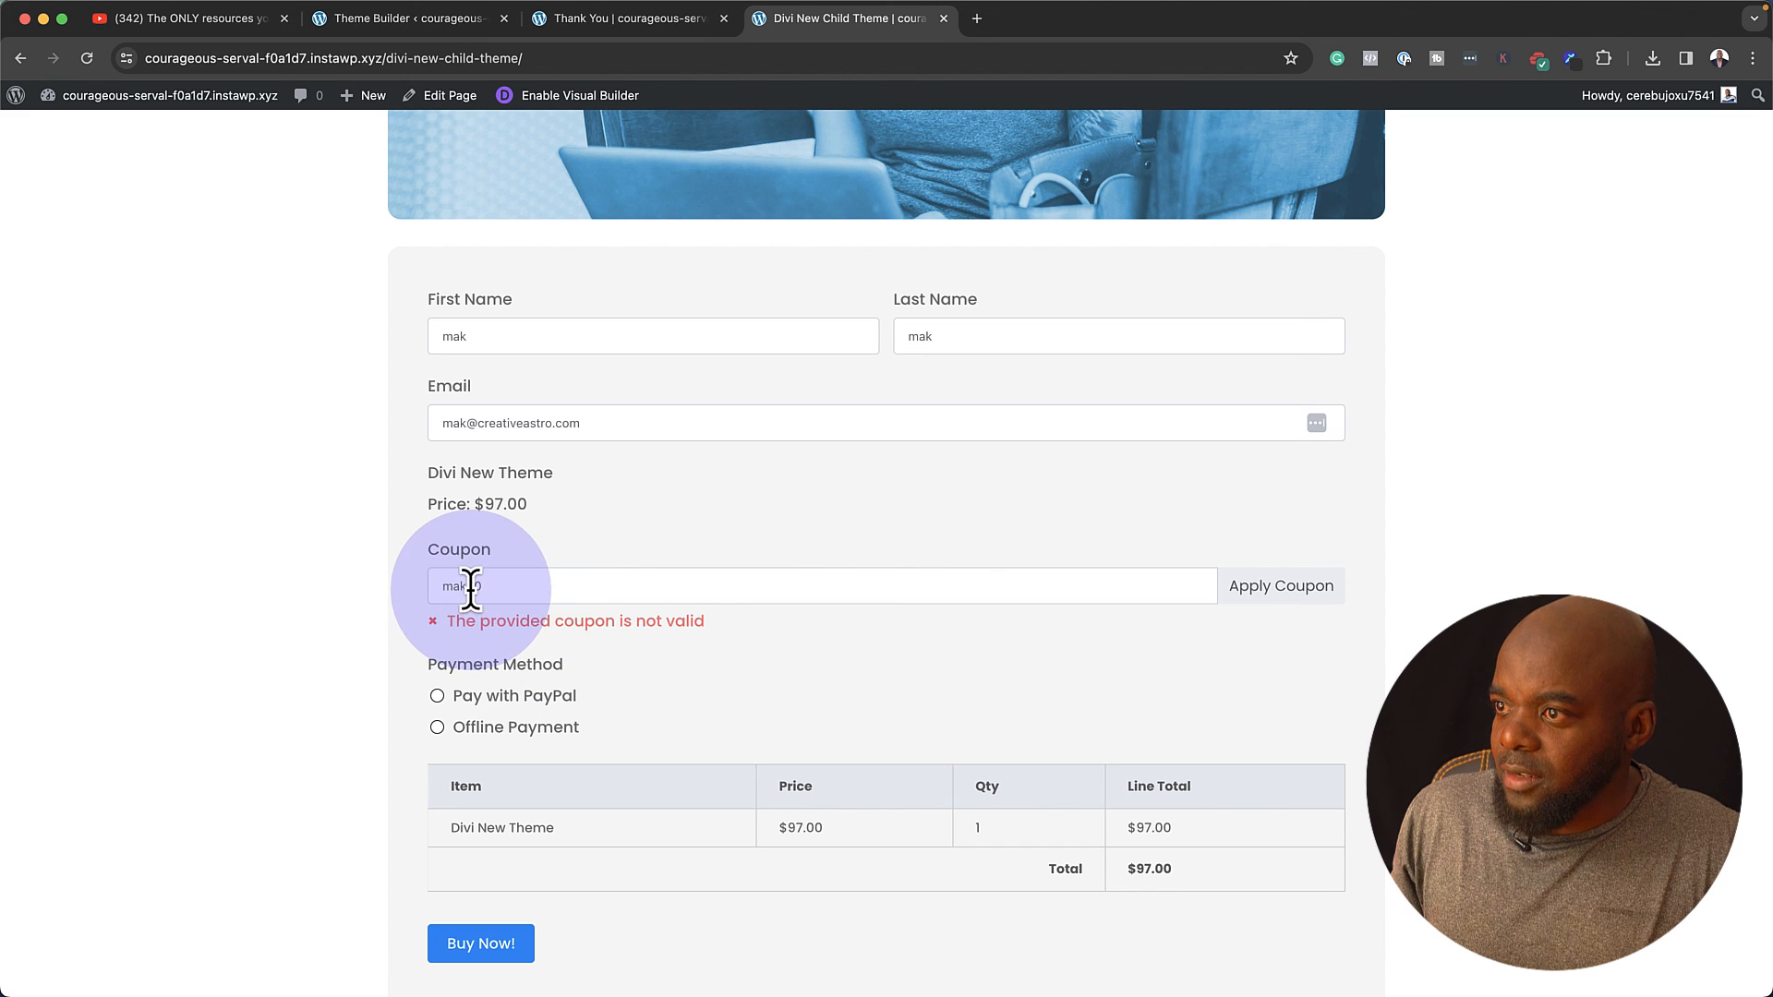
- Change the coupon code to mak20 and apply it to the Divi New Theme order
left_click_drag(467, 585, 511, 586)
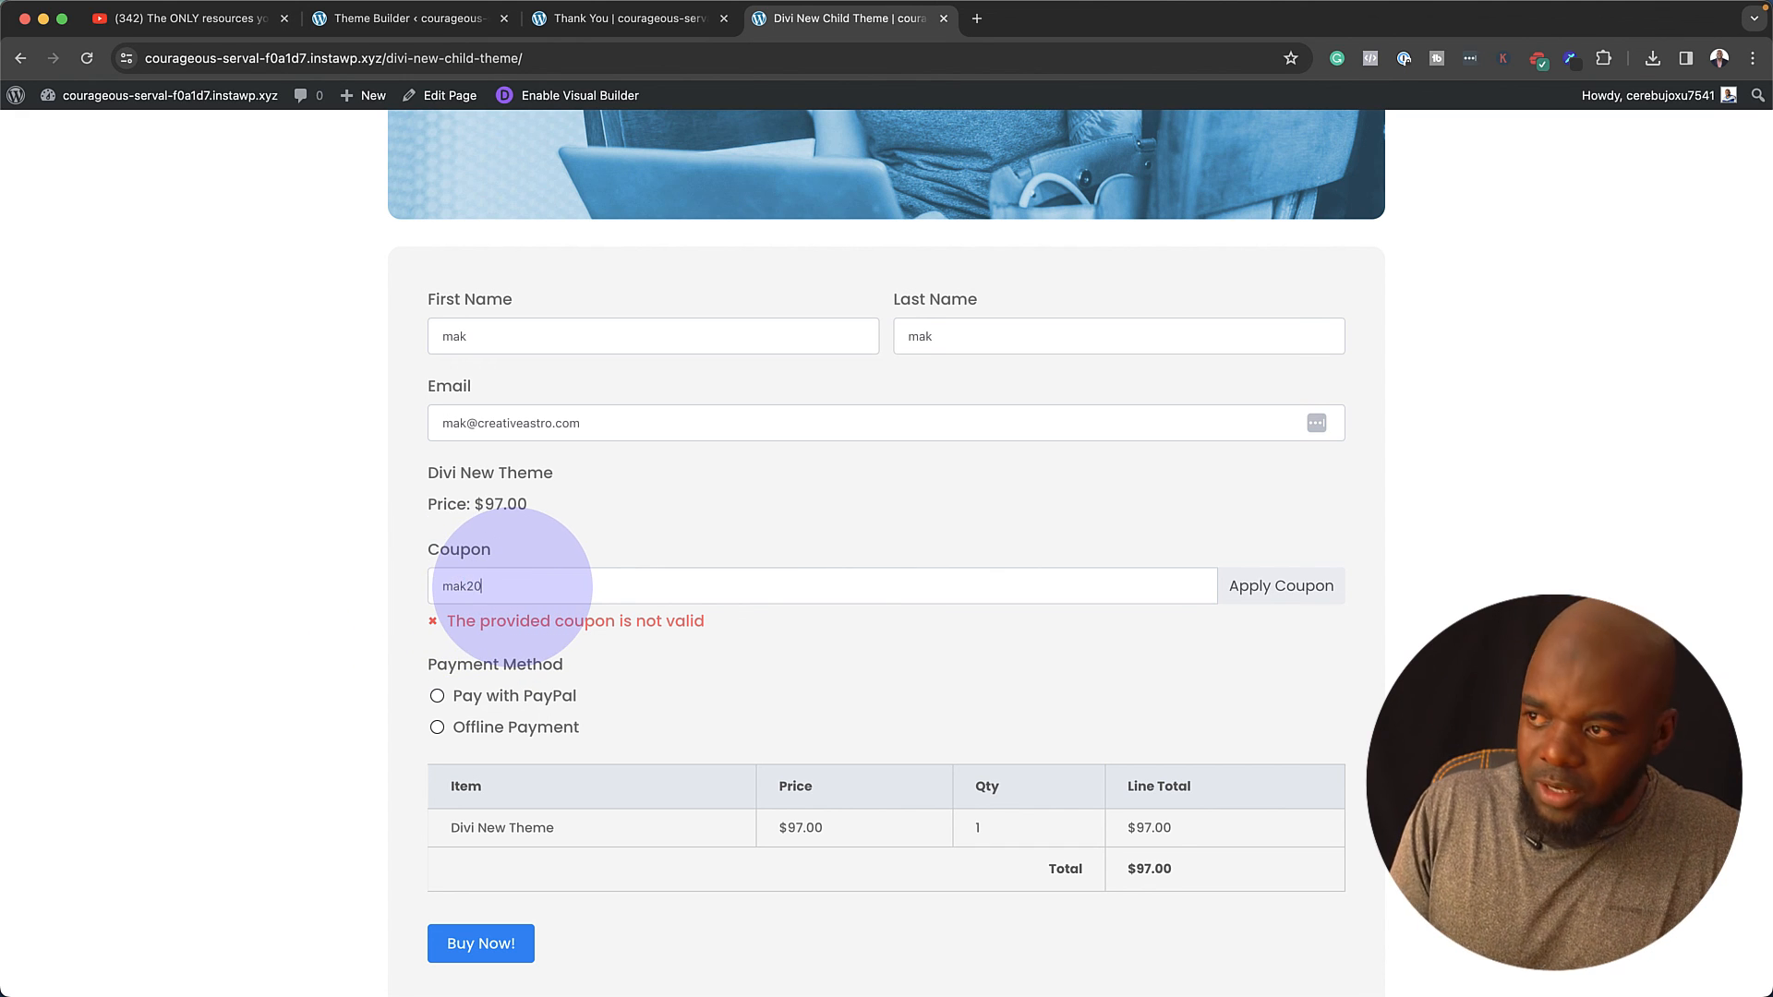
type("20")
left_click(1330, 588)
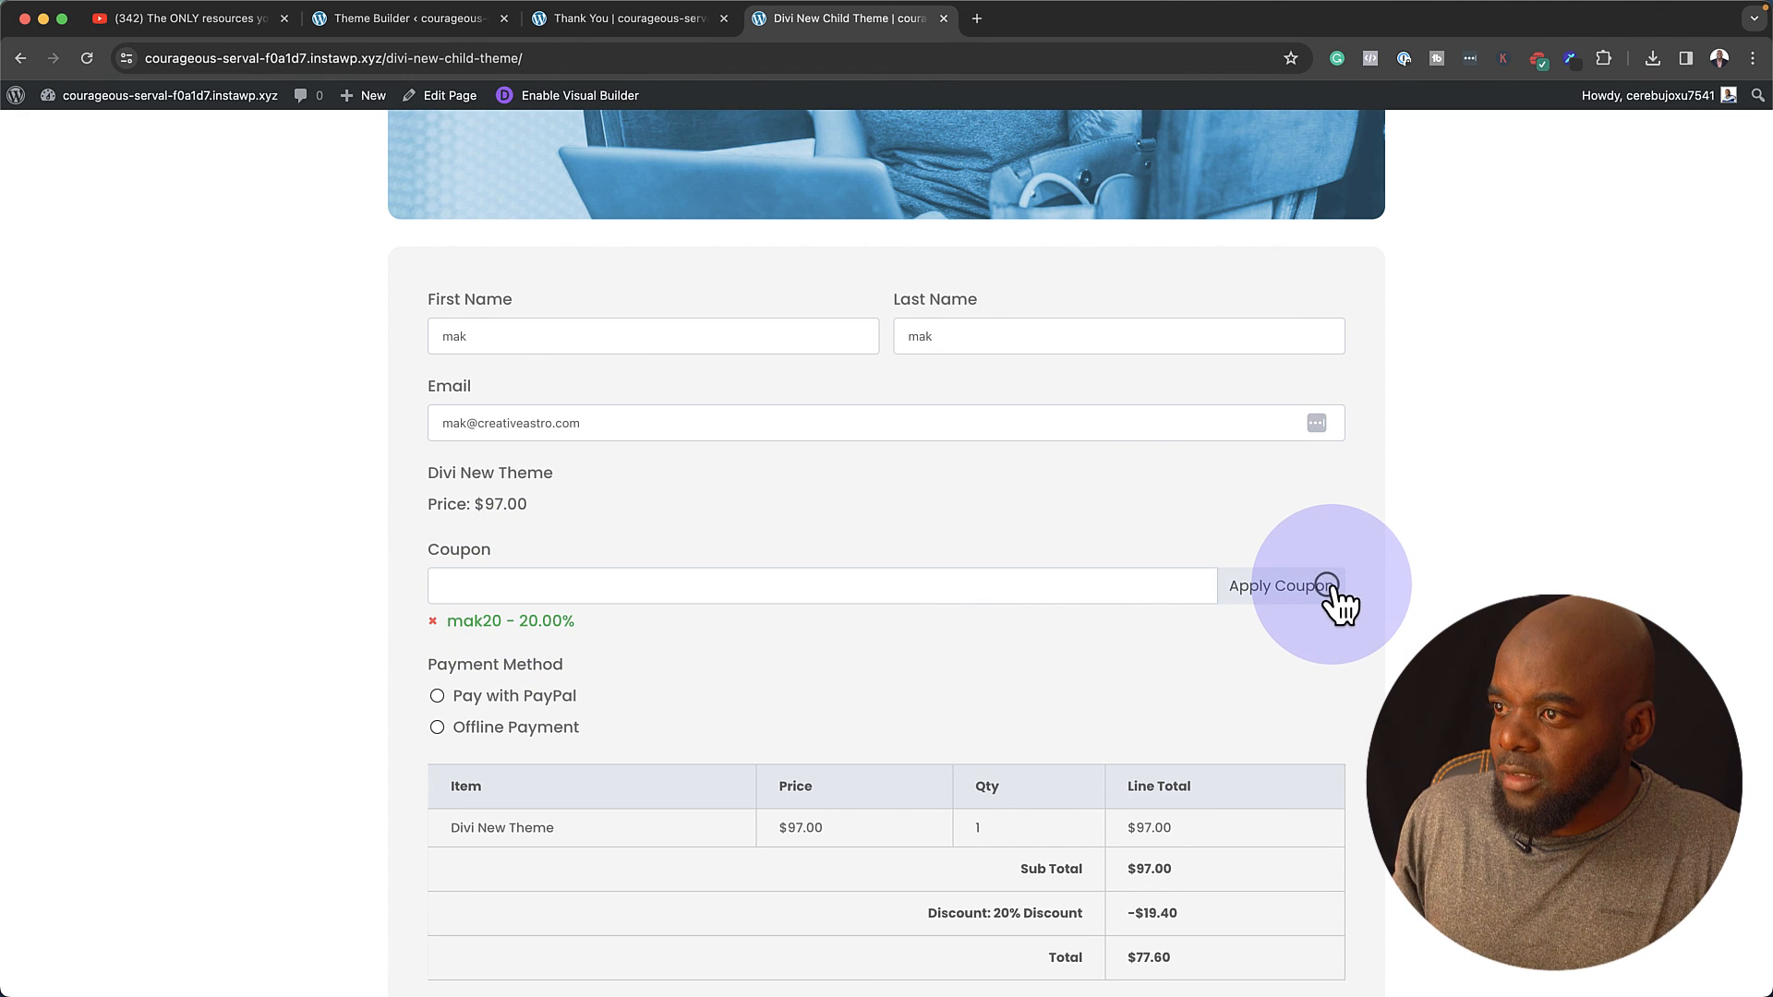
- Choose Pay with PayPal as the payment method and submit the order for checkout
scroll(1339, 591, "down", 2)
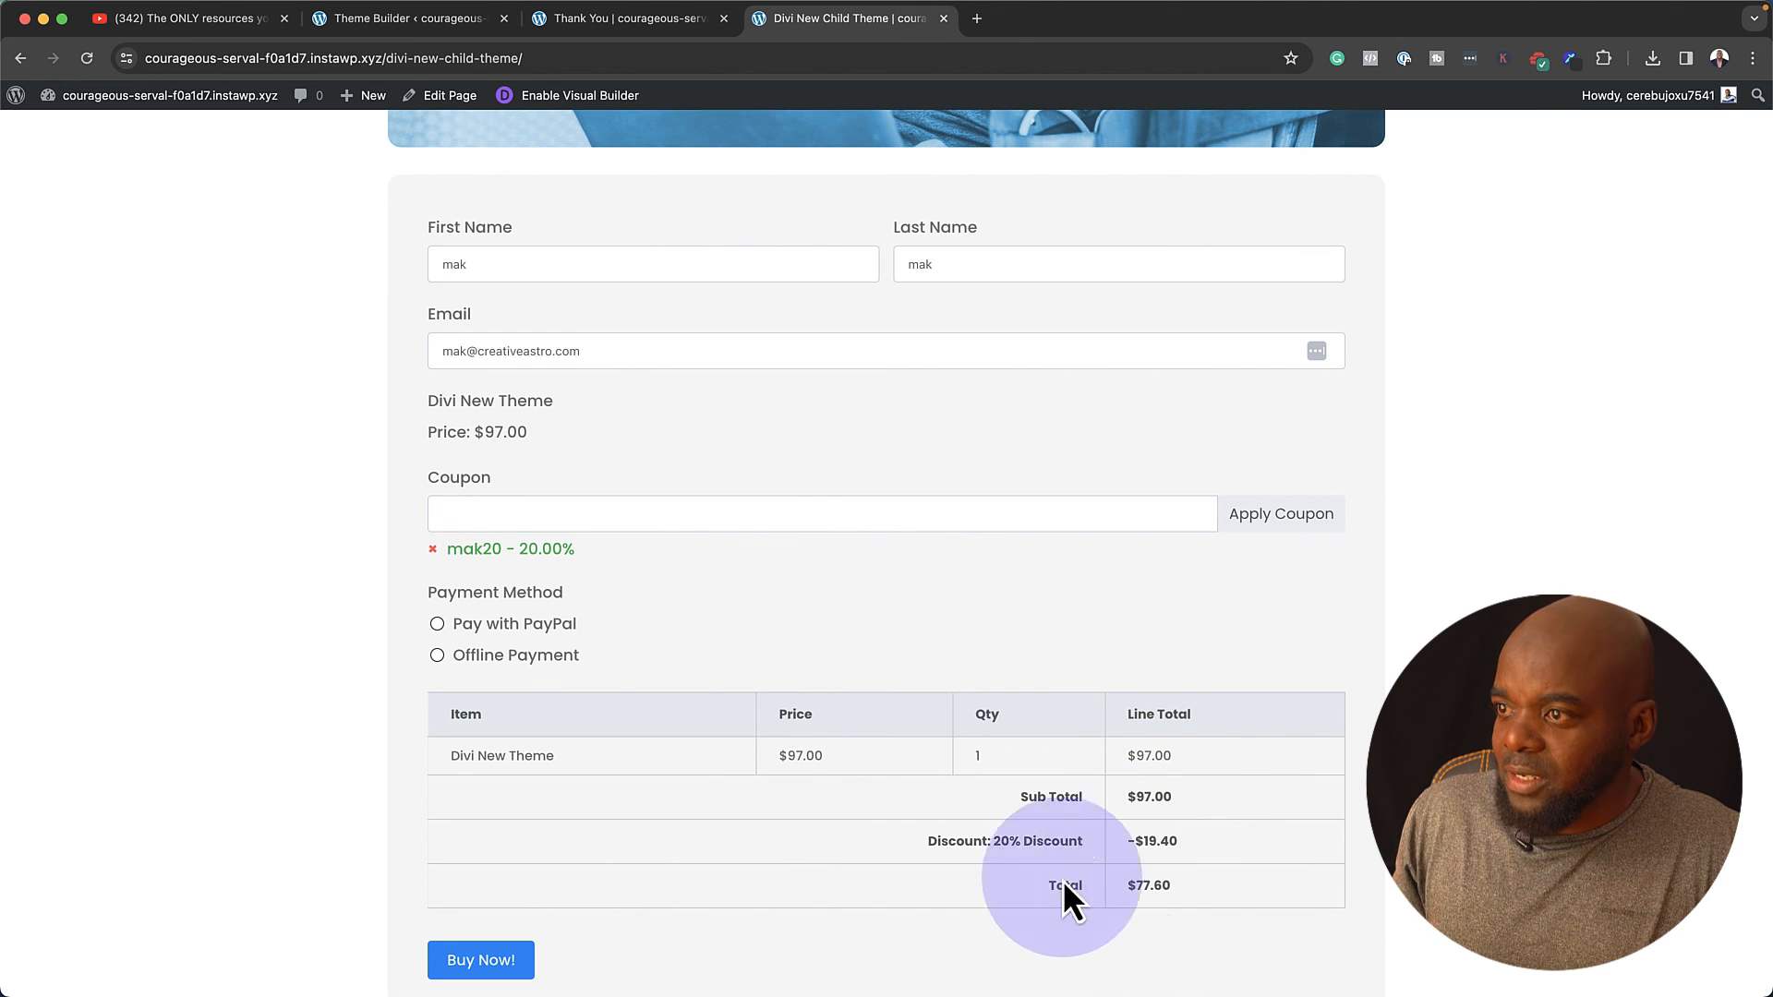
left_click(438, 625)
scroll(517, 646, "down", 2)
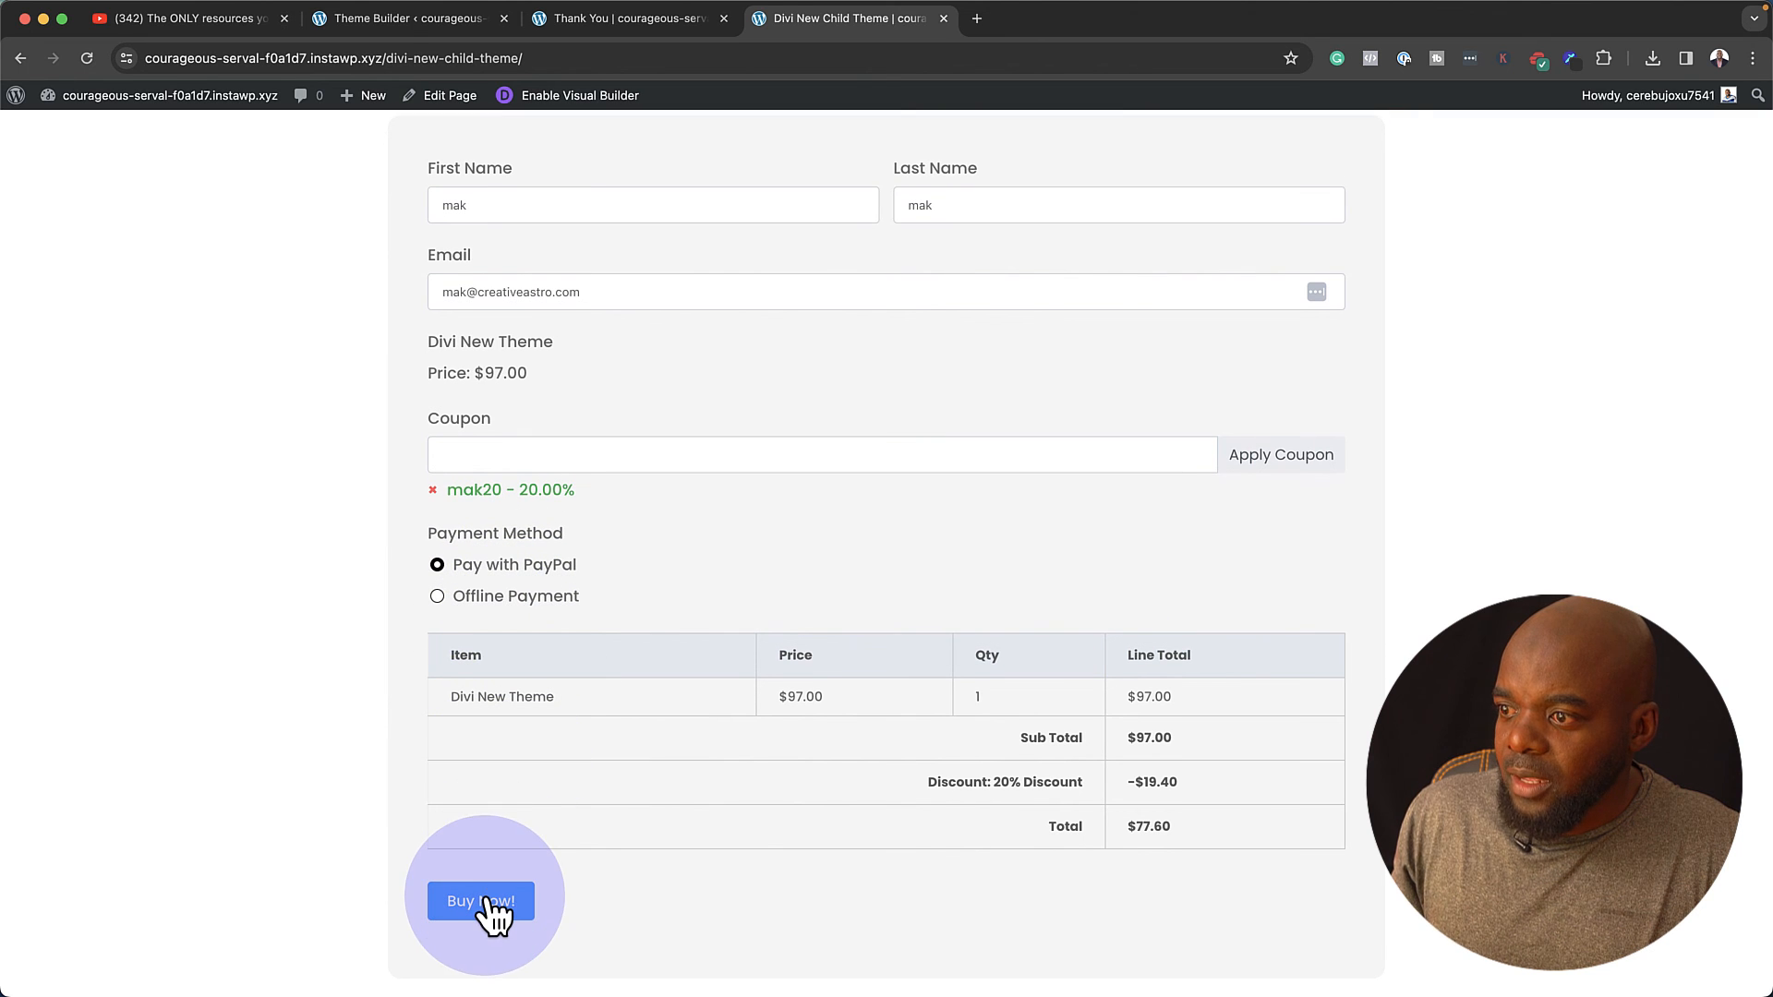
left_click(484, 902)
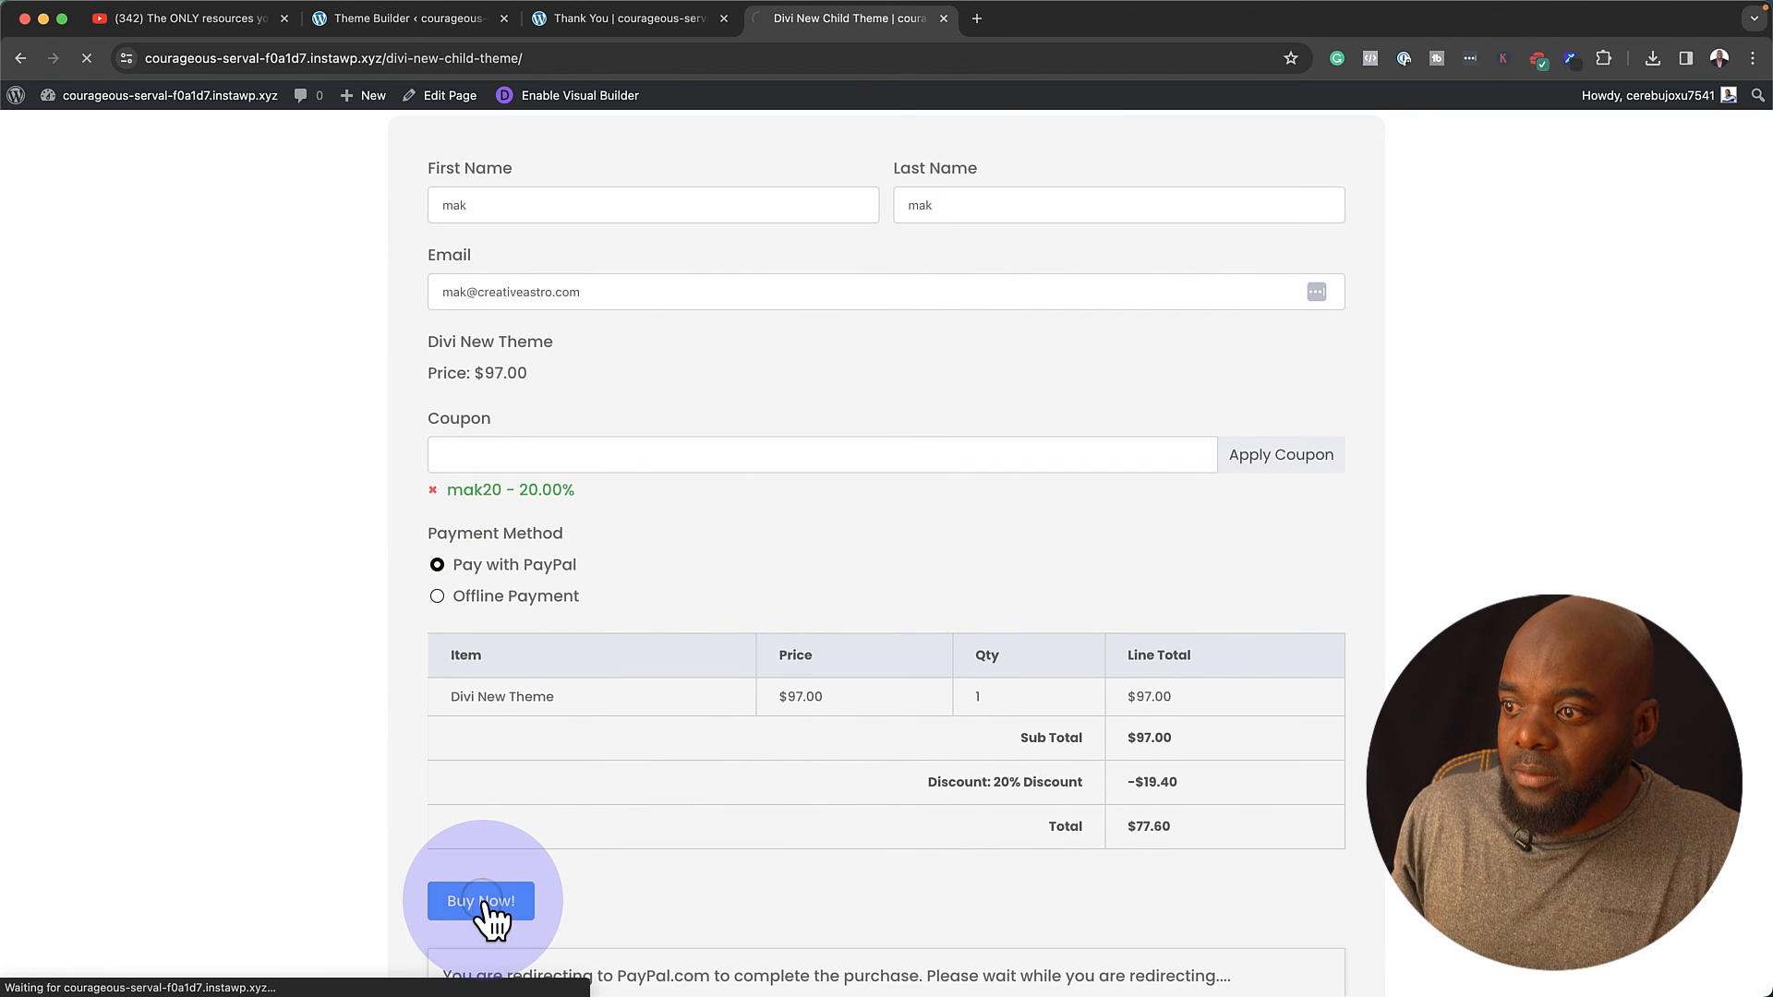
scroll(535, 875, "down", 1)
scroll(537, 874, "down", 1)
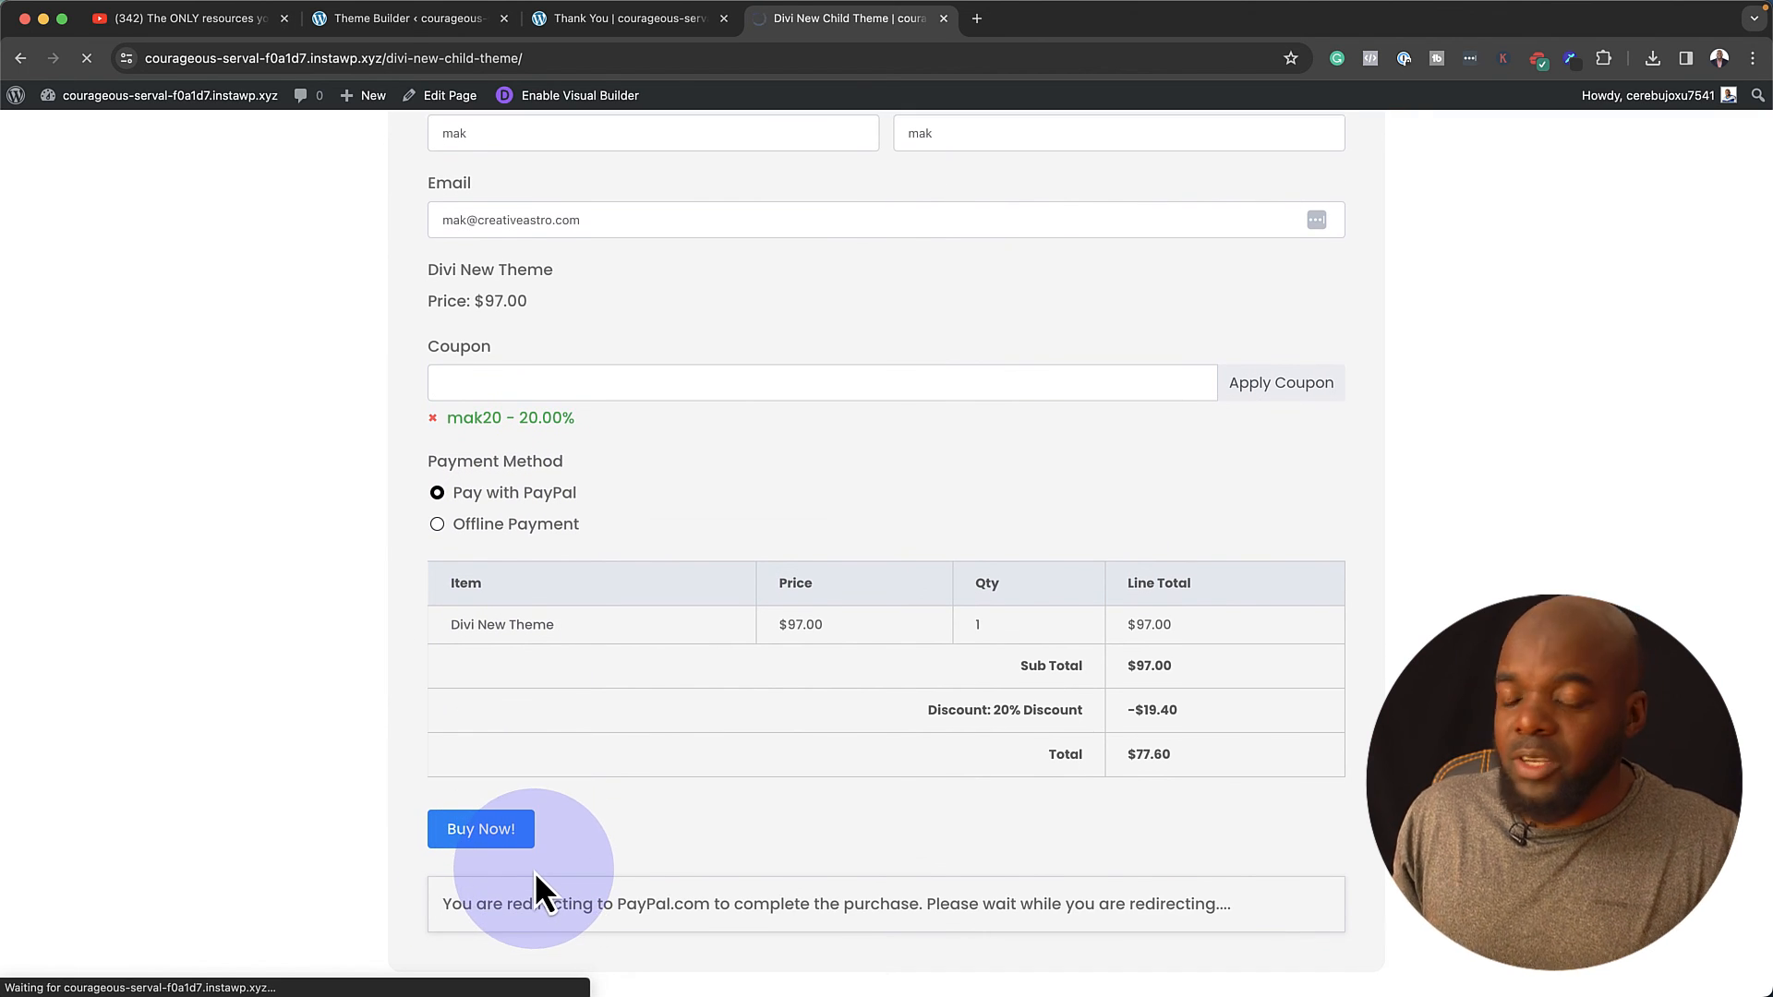